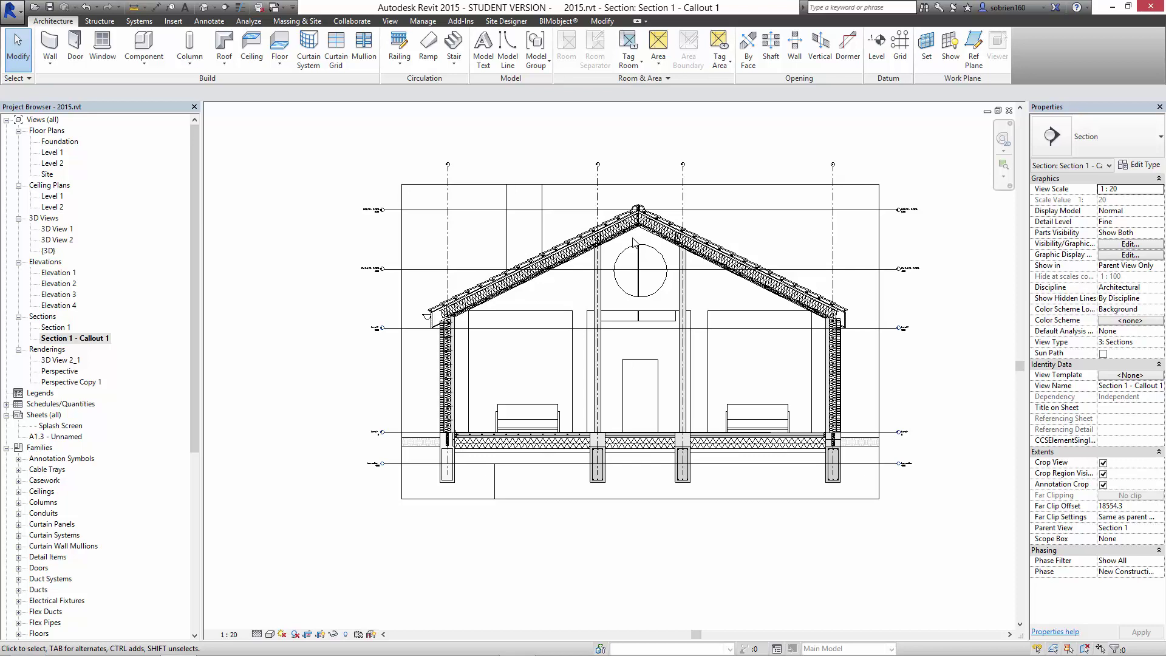
Examine the roof build-up and eaves detail in the section callout, including battens, insulation and linework.
scroll(425, 337, up, 3)
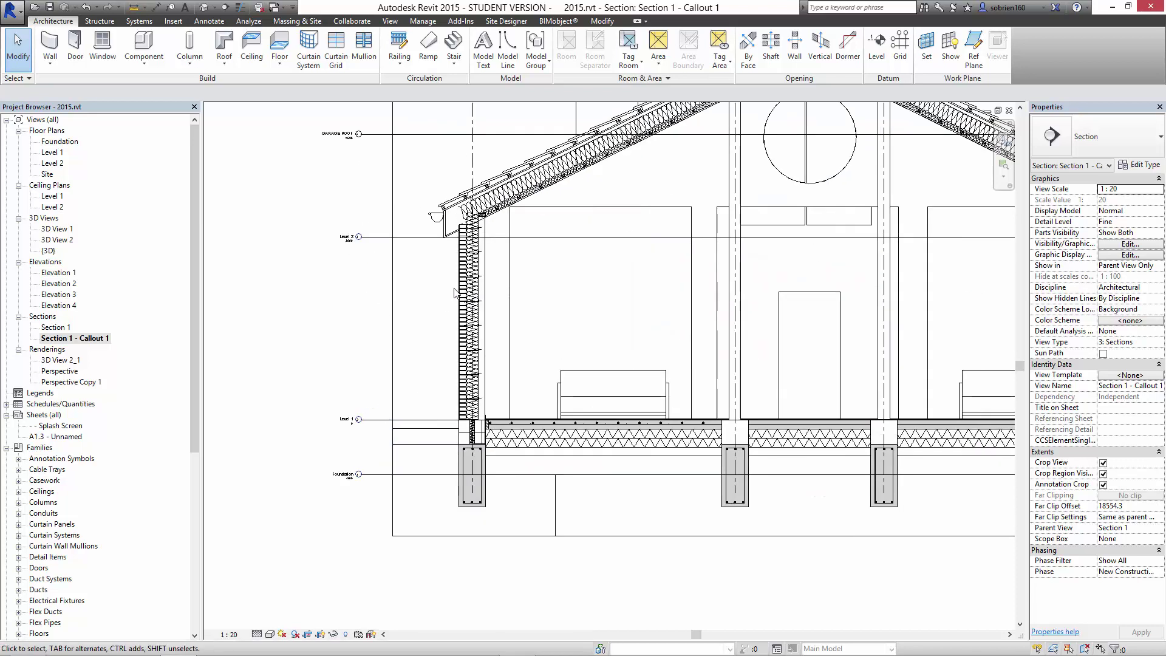
scroll(520, 292, up, 3)
middle_drag(520, 289, 531, 359)
scroll(638, 316, up, 1)
scroll(679, 300, down, 3)
middle_drag(670, 303, 632, 304)
scroll(492, 331, up, 5)
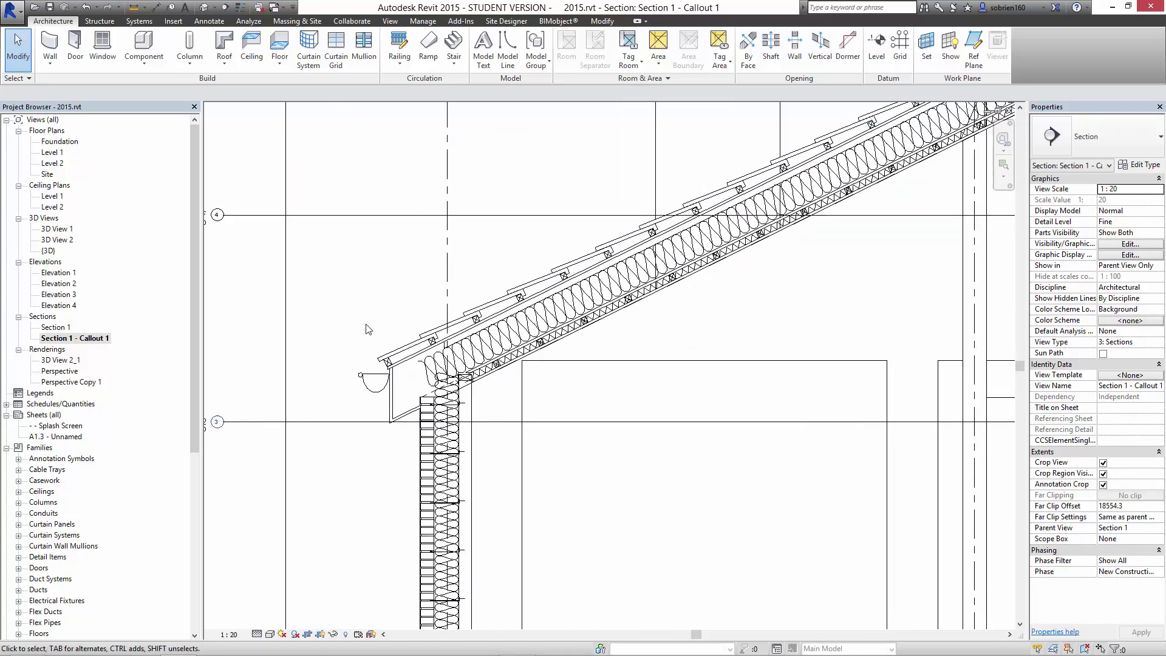
middle_drag(492, 331, 367, 368)
scroll(441, 351, down, 3)
middle_drag(468, 389, 511, 347)
scroll(511, 346, up, 1)
scroll(512, 346, up, 3)
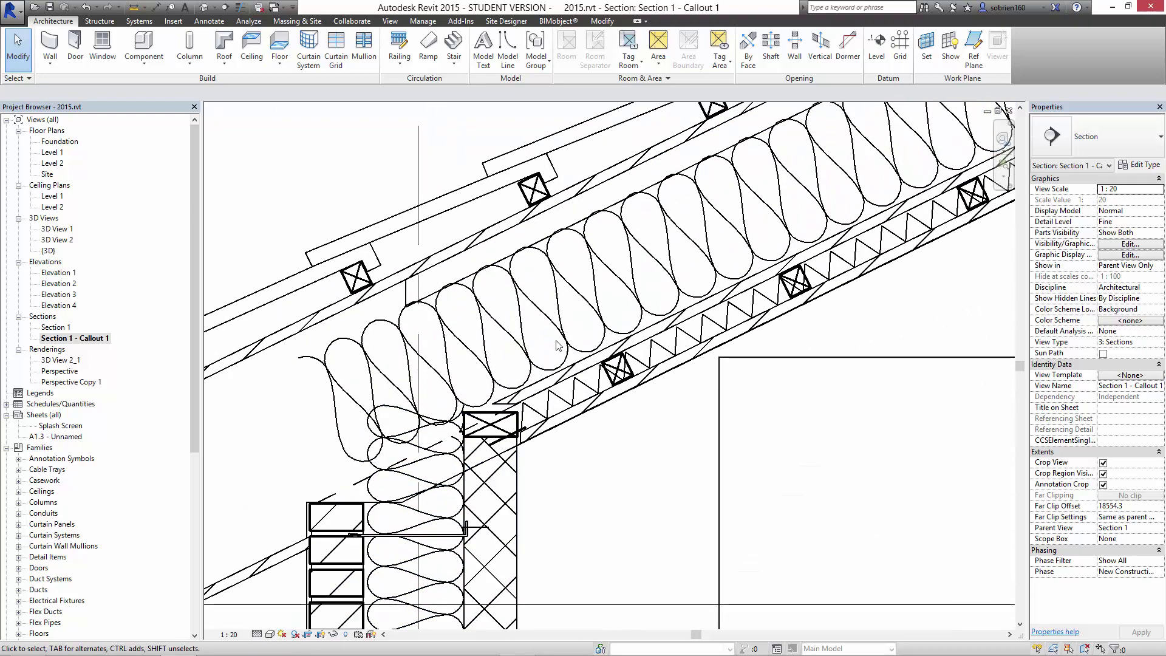
scroll(557, 348, up, 2)
scroll(558, 348, down, 4)
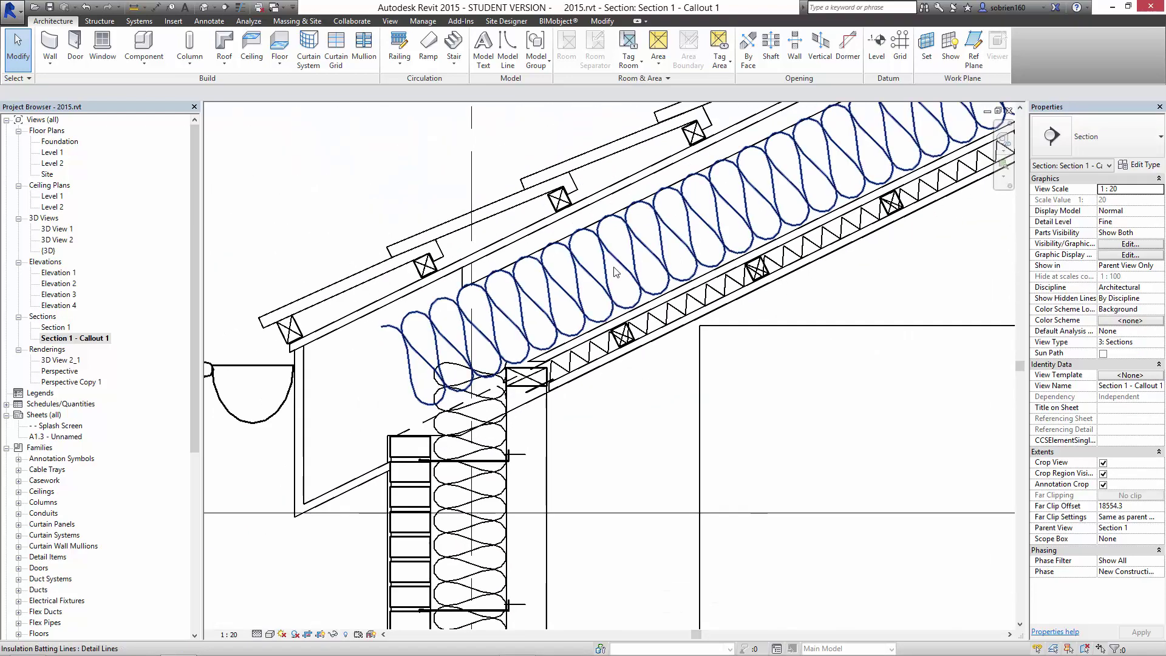
middle_drag(685, 421, 646, 435)
scroll(618, 411, up, 2)
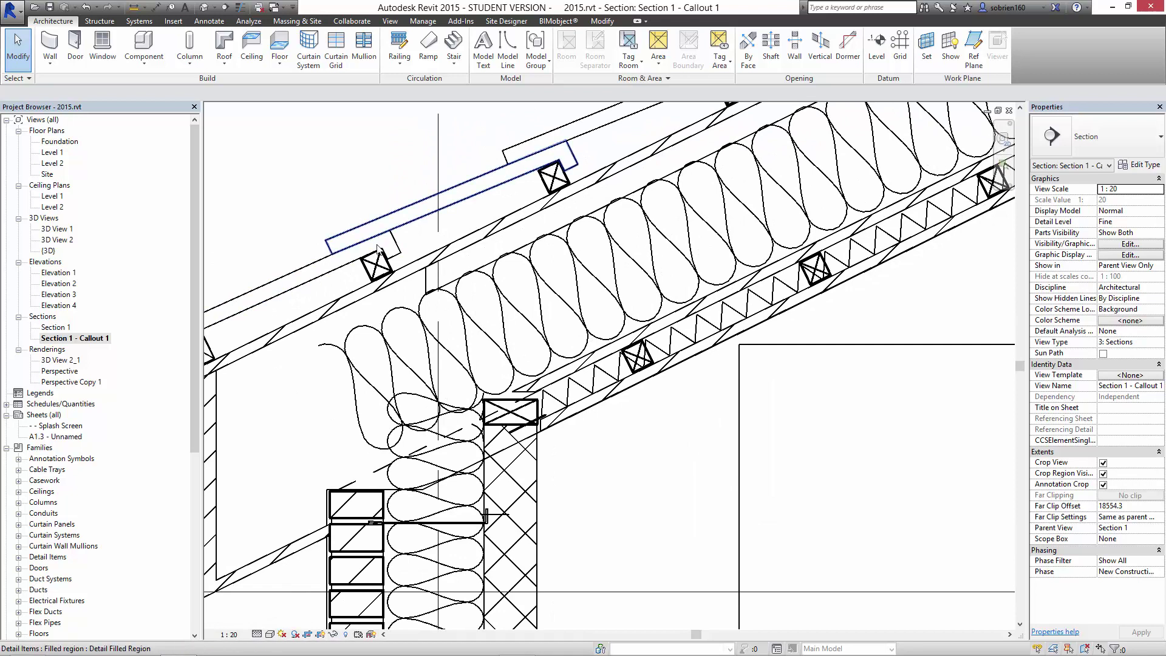
scroll(391, 274, up, 2)
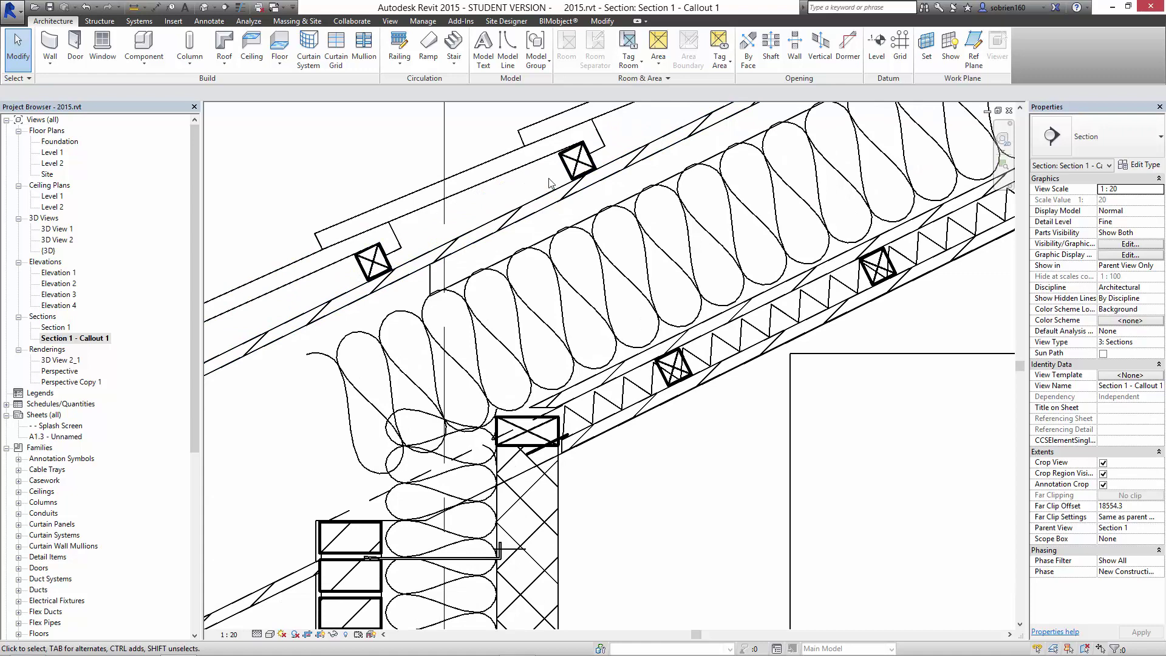
middle_drag(550, 181, 455, 234)
scroll(520, 207, up, 1)
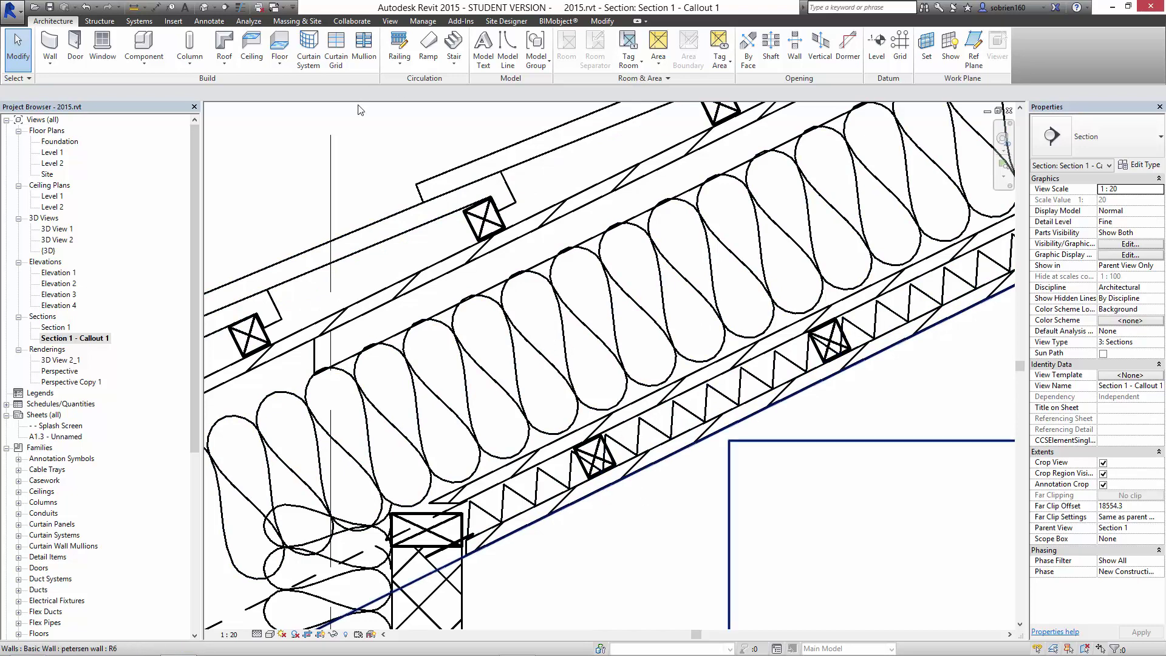
scroll(549, 341, down, 5)
middle_drag(656, 419, 670, 489)
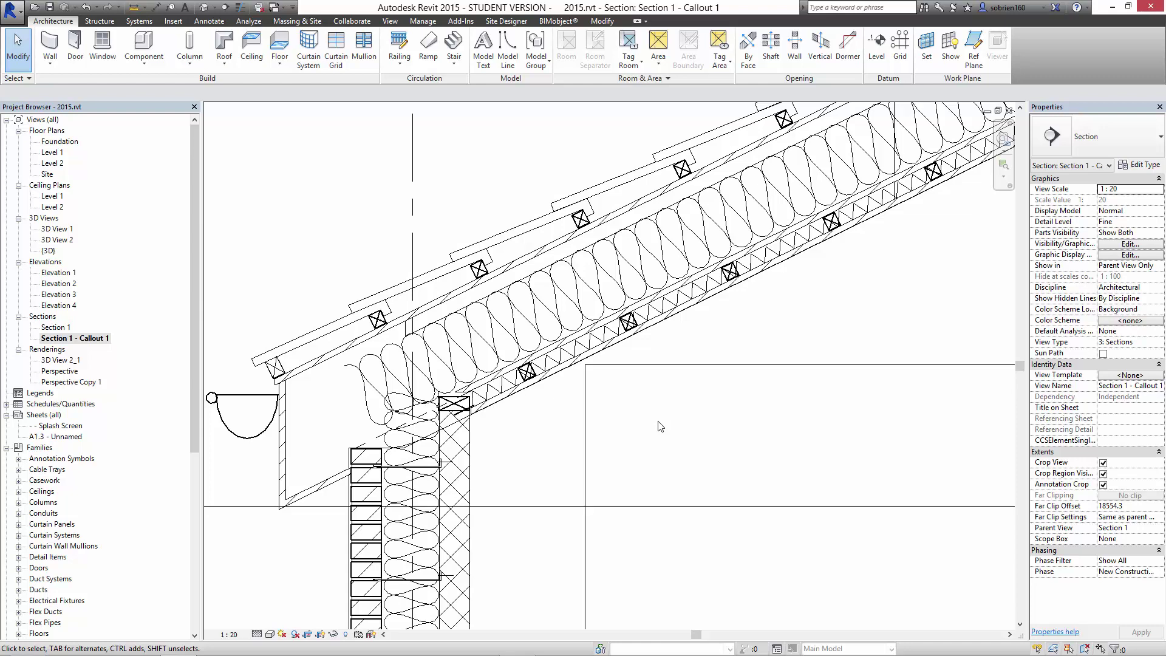
Examine the external wall below the eaves, including the brickwork, cavity insulation, wall ties and inner leaf.
scroll(620, 425, up, 3)
middle_drag(631, 476, 723, 367)
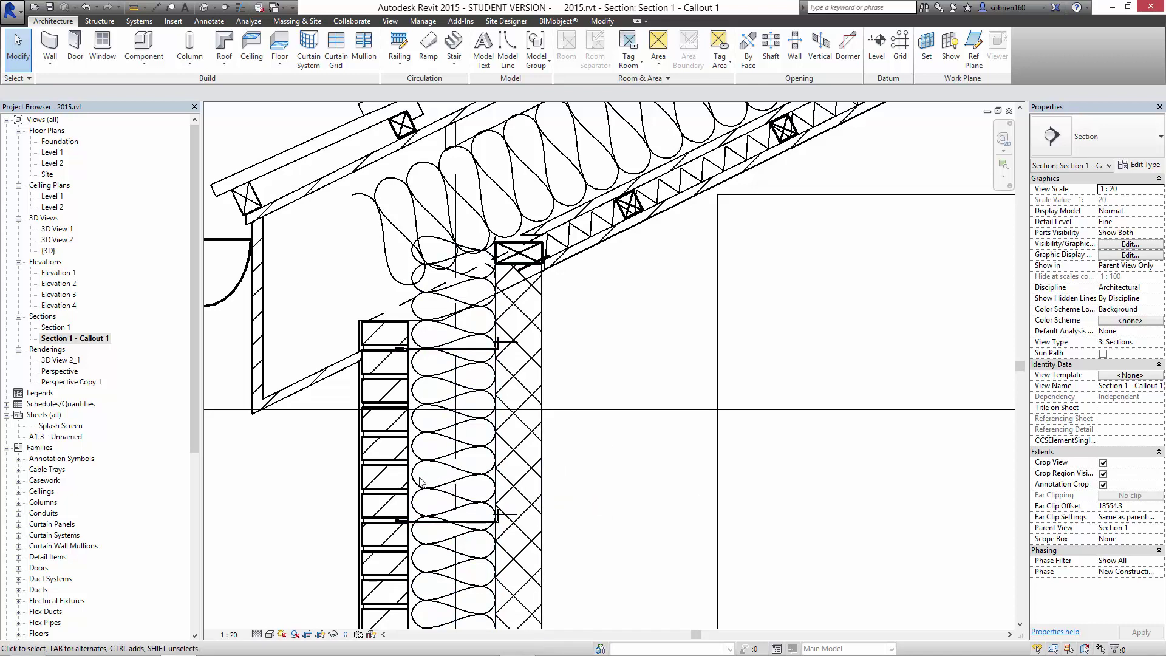
scroll(393, 496, up, 2)
scroll(395, 495, down, 1)
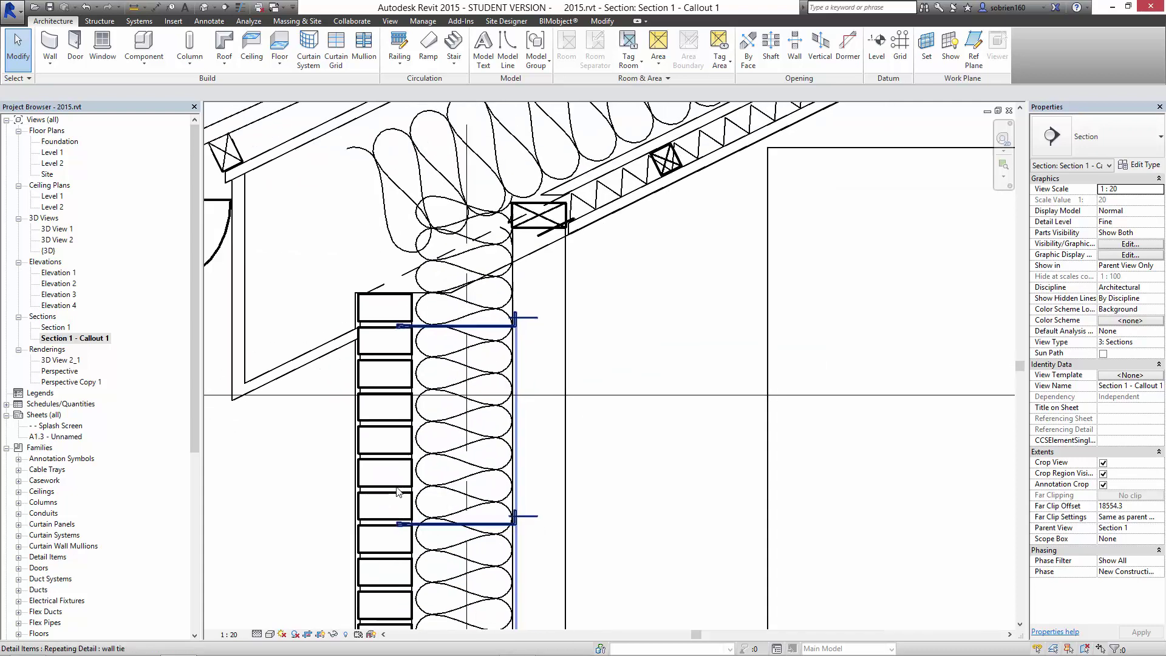
scroll(396, 493, down, 2)
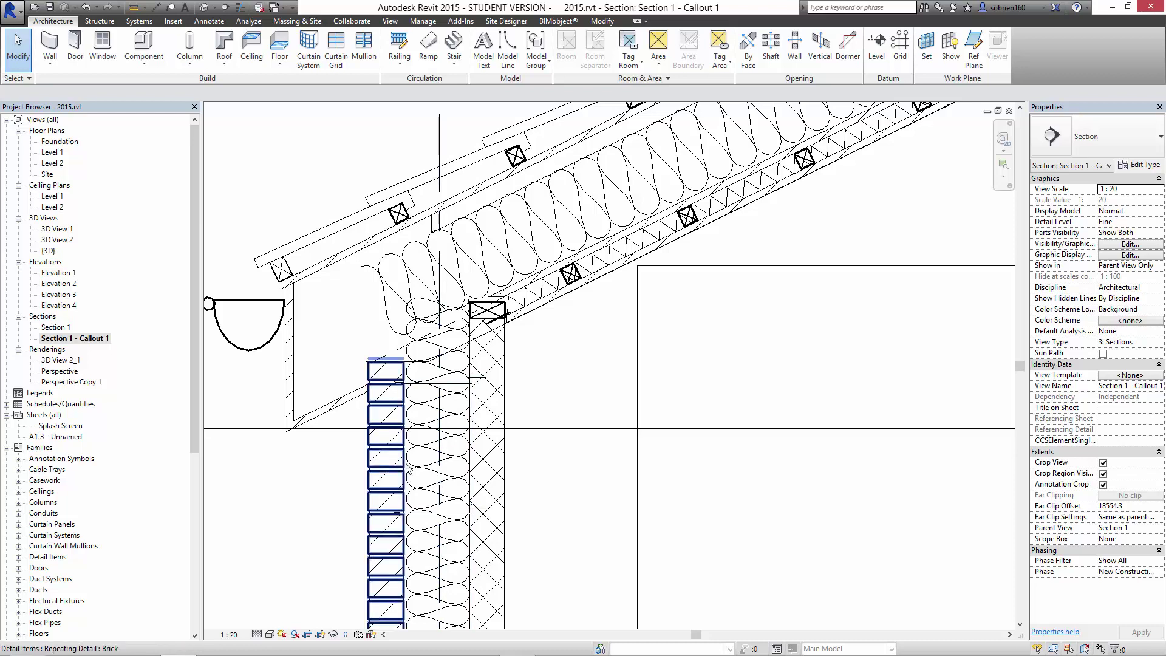
middle_drag(407, 468, 382, 422)
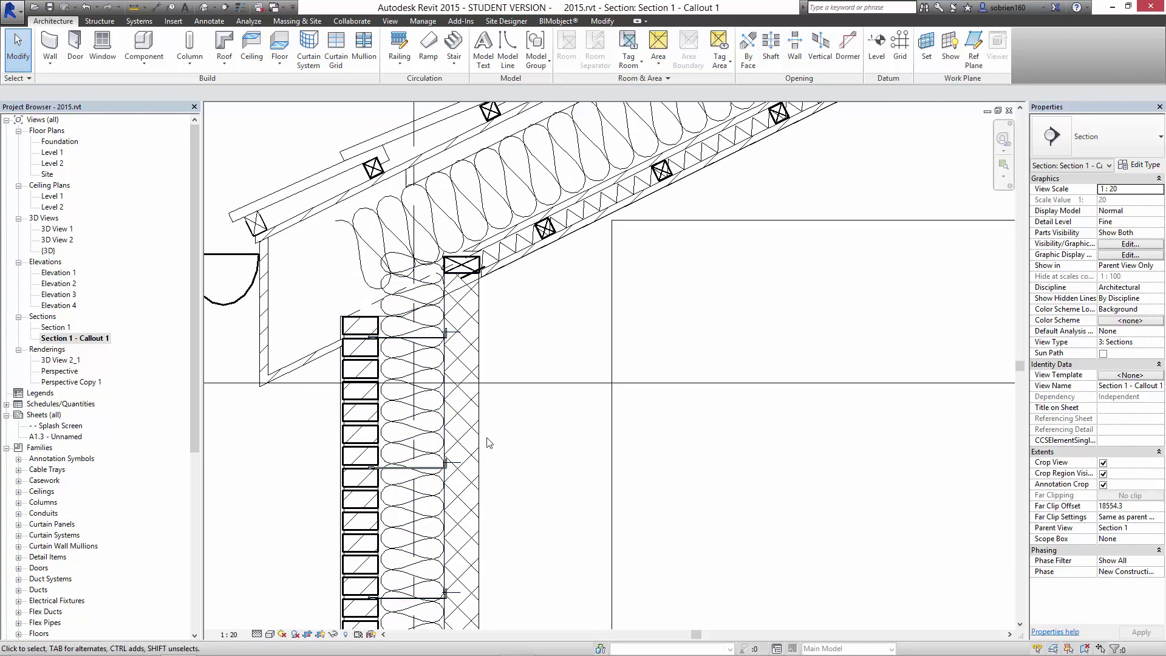
middle_drag(478, 447, 544, 418)
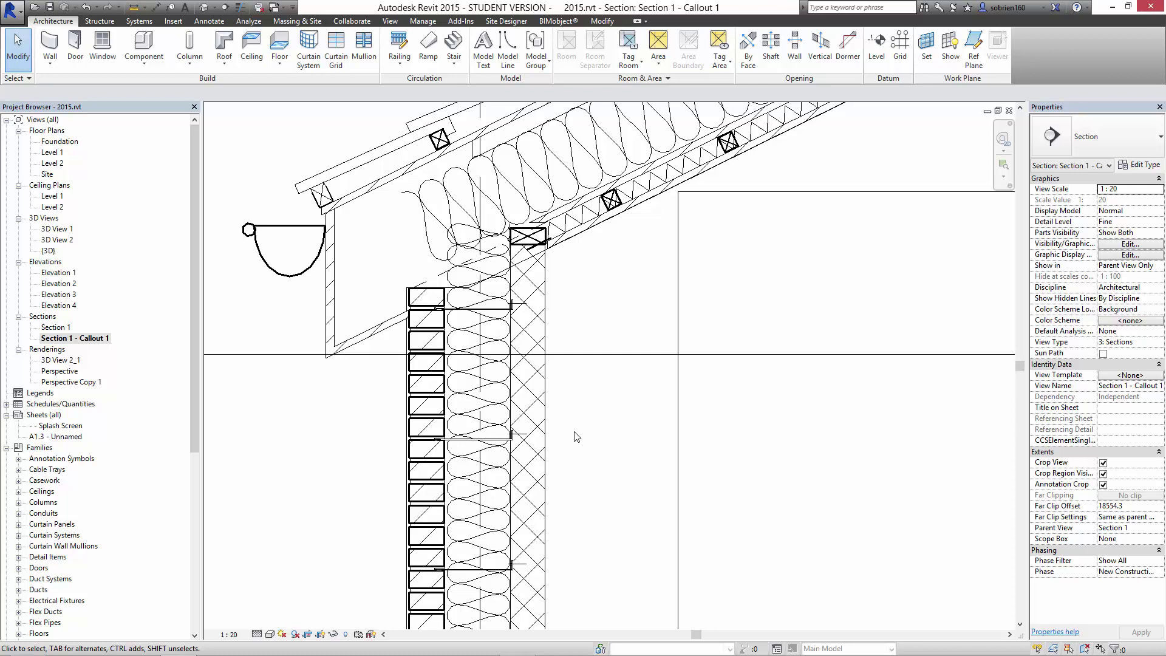
scroll(543, 436, up, 3)
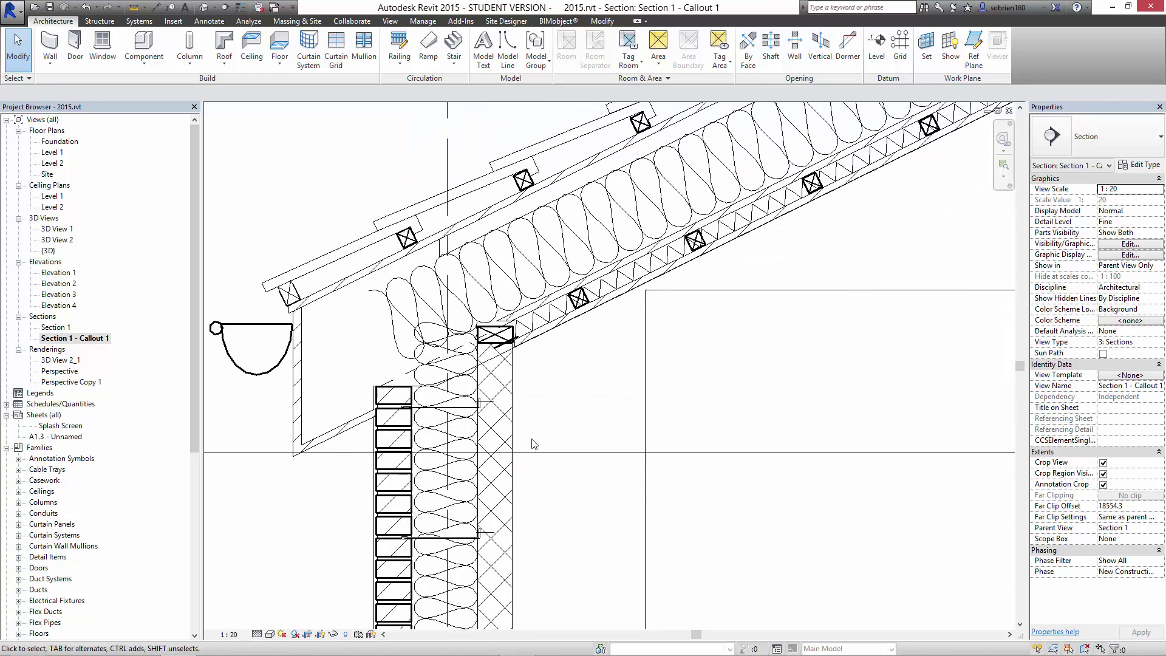
middle_drag(550, 433, 534, 417)
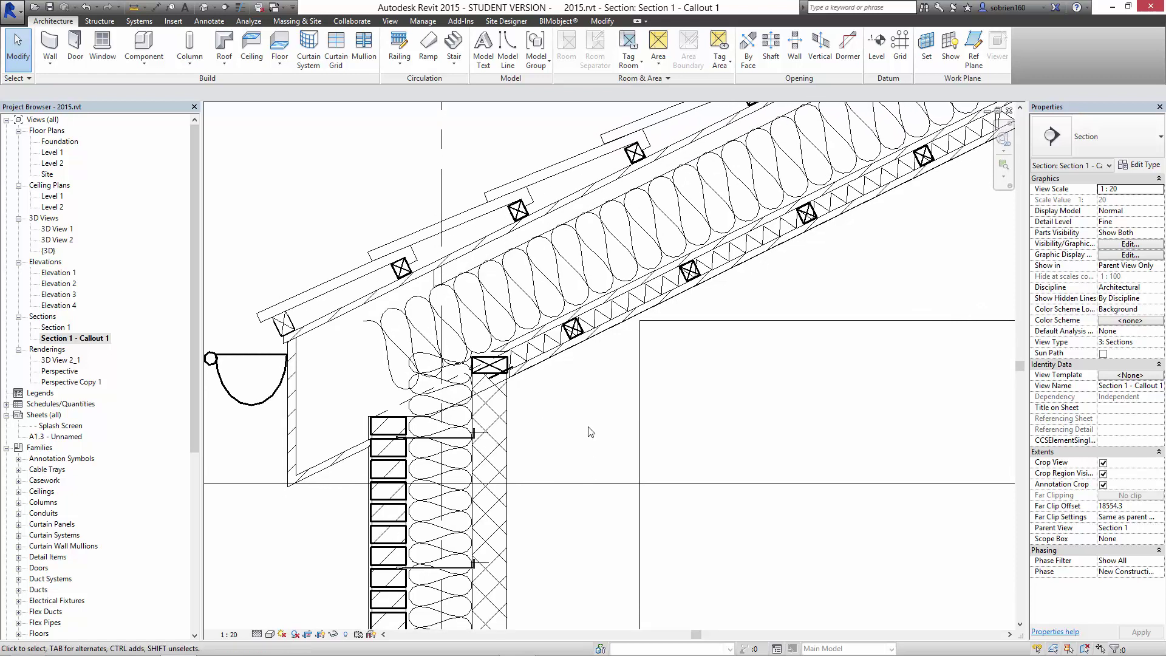
mouse_move(594, 447)
middle_down()
mouse_move(611, 495)
mouse_move(622, 491)
middle_up()
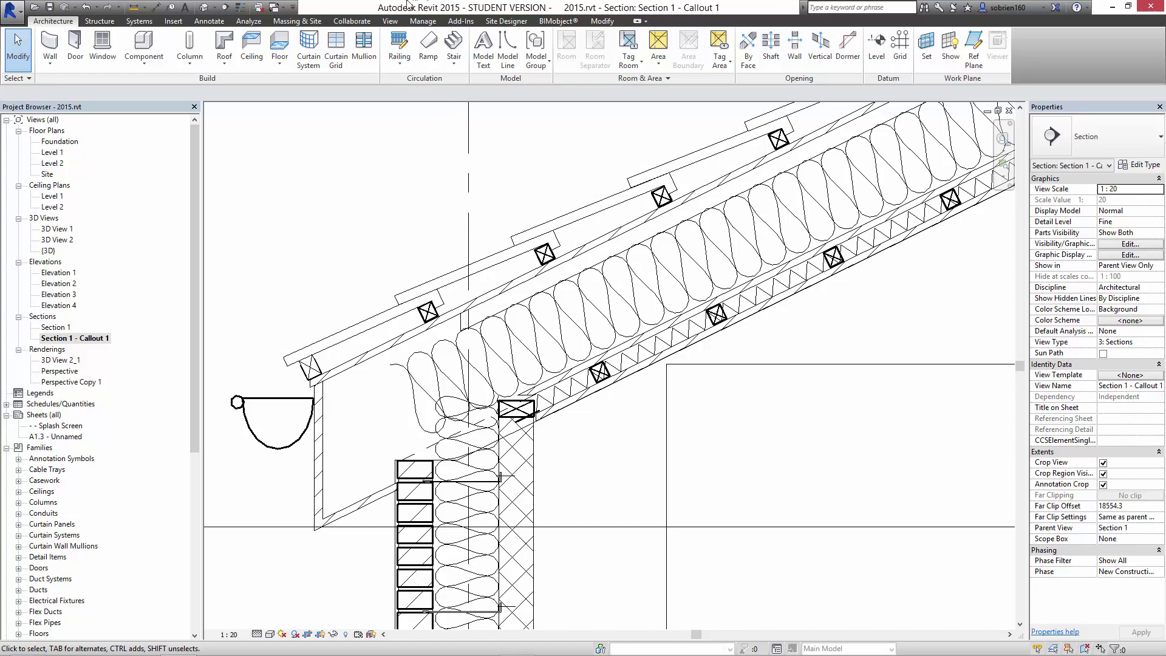
Review the project's list of line patterns without changing any of them.
click(428, 22)
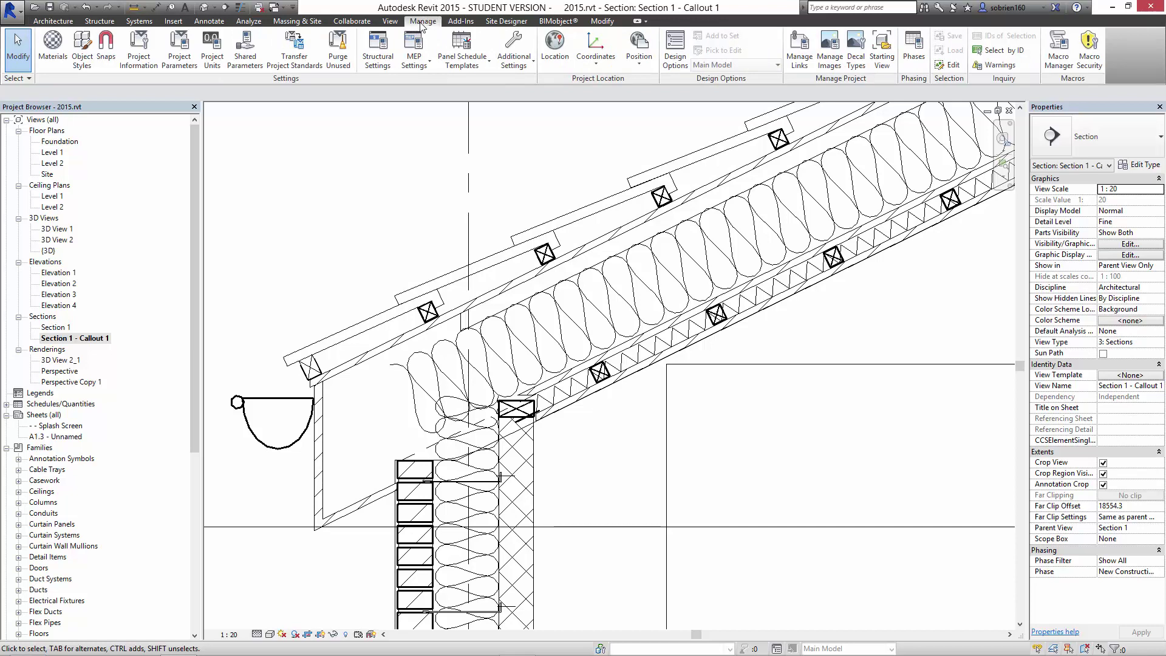
click(518, 67)
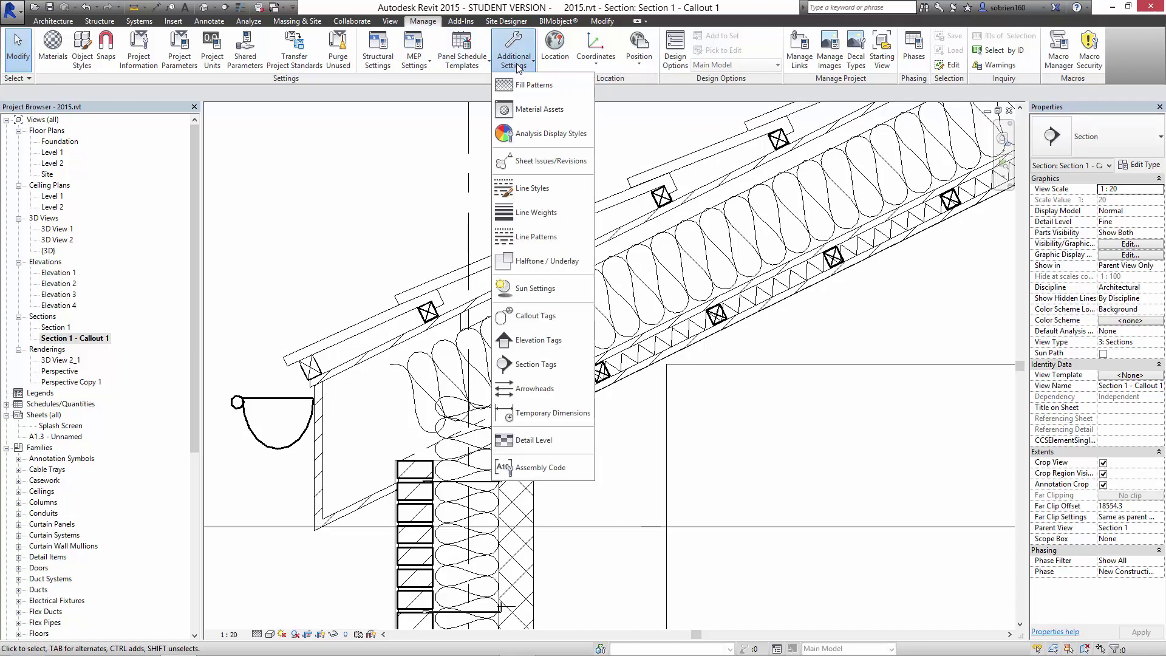
click(546, 240)
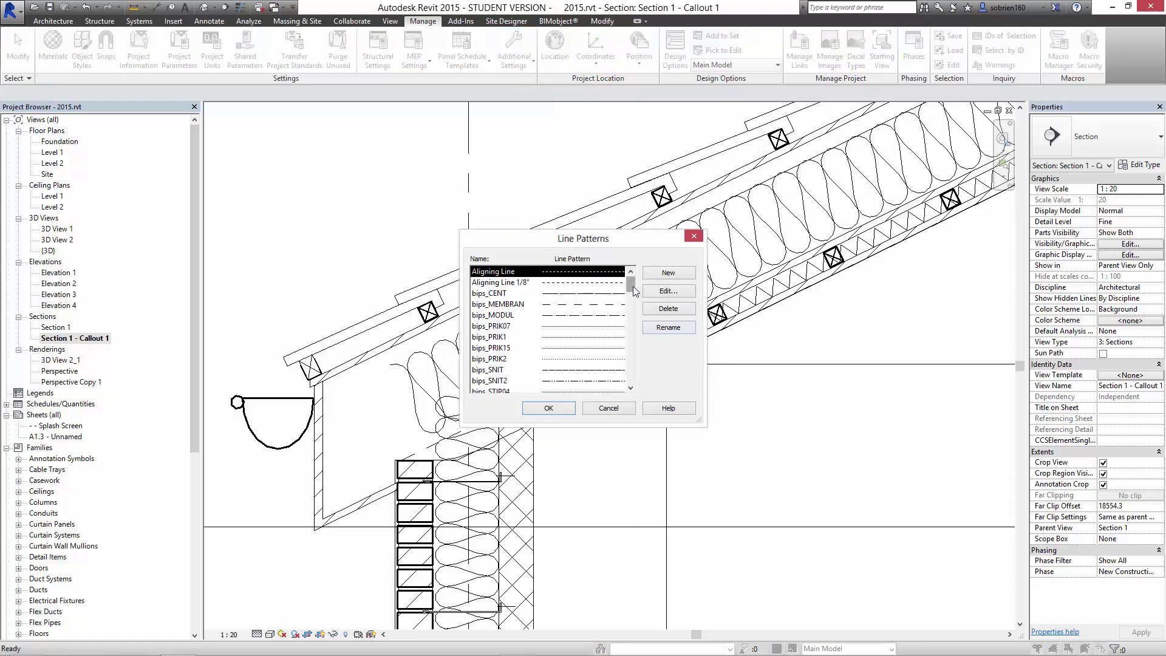
mouse_move(633, 287)
mouse_down()
mouse_move(636, 382)
mouse_move(626, 288)
mouse_up()
click(608, 408)
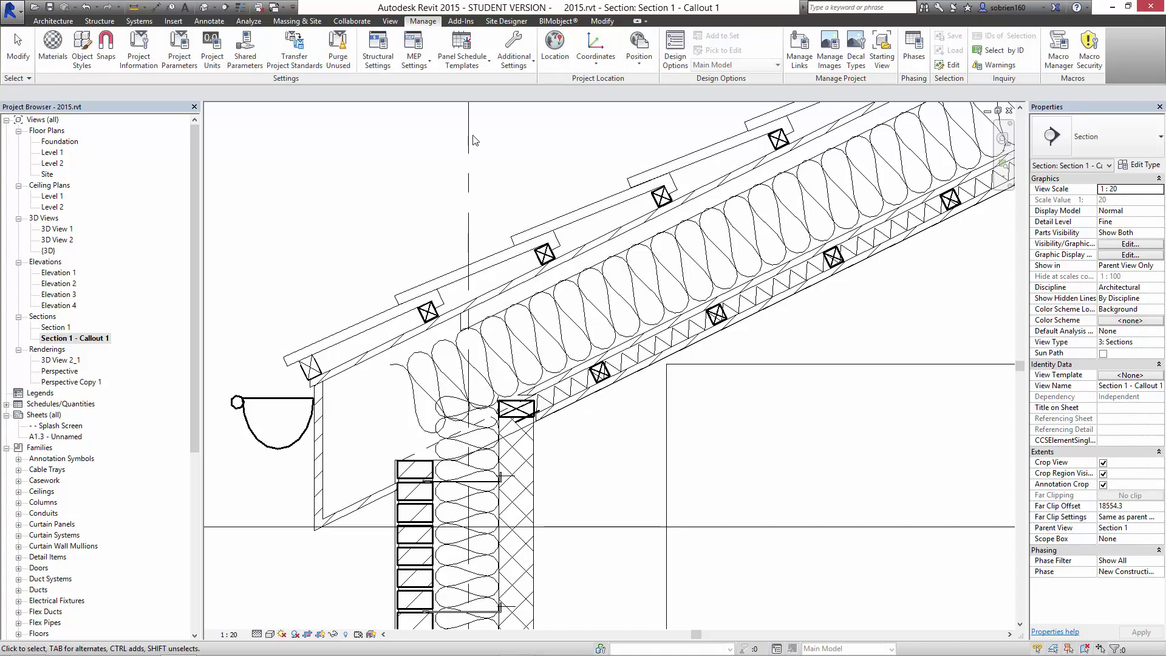
Review the model line weights for every view scale in an enlarged Line Weights dialog.
click(514, 60)
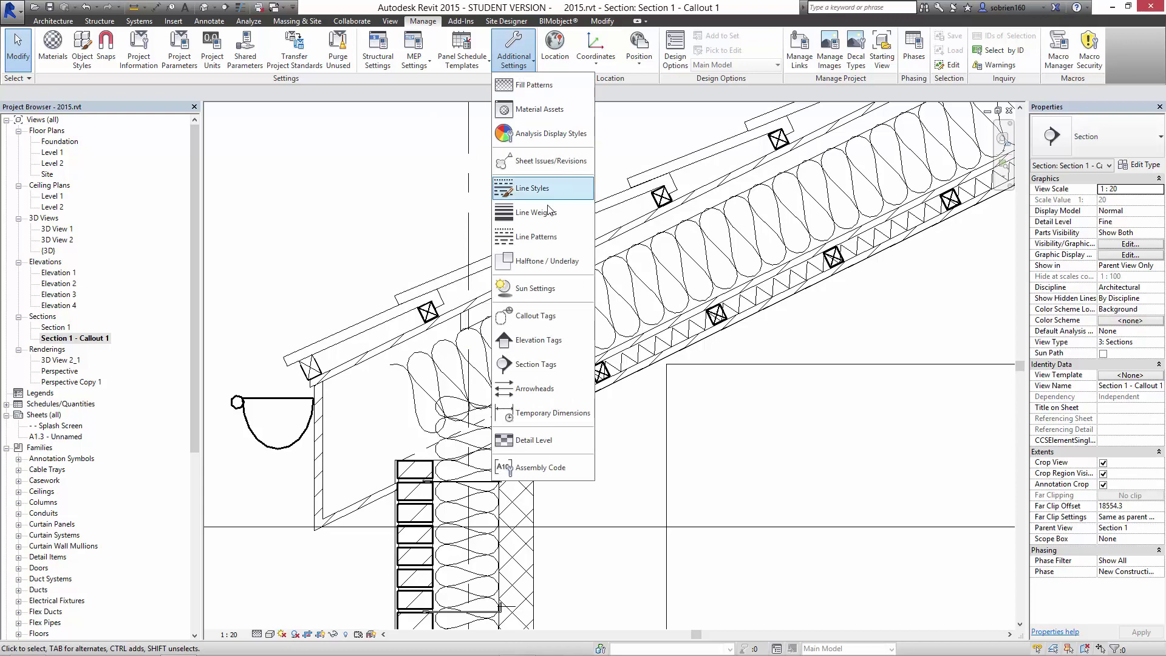
click(535, 213)
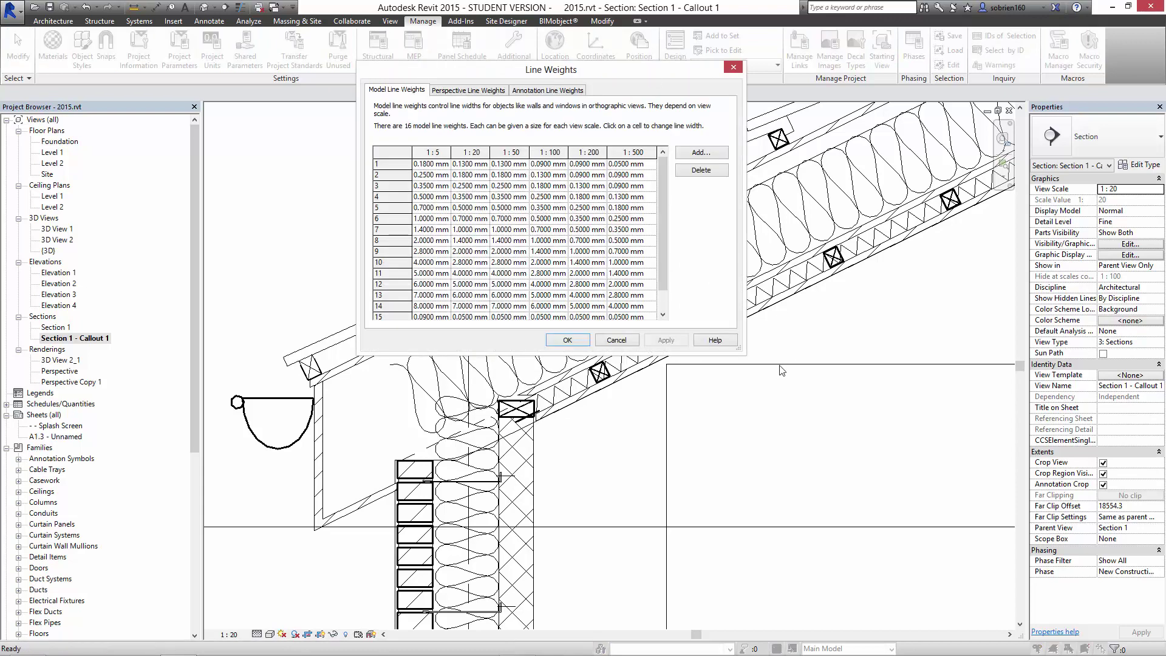
drag(736, 351, 951, 376)
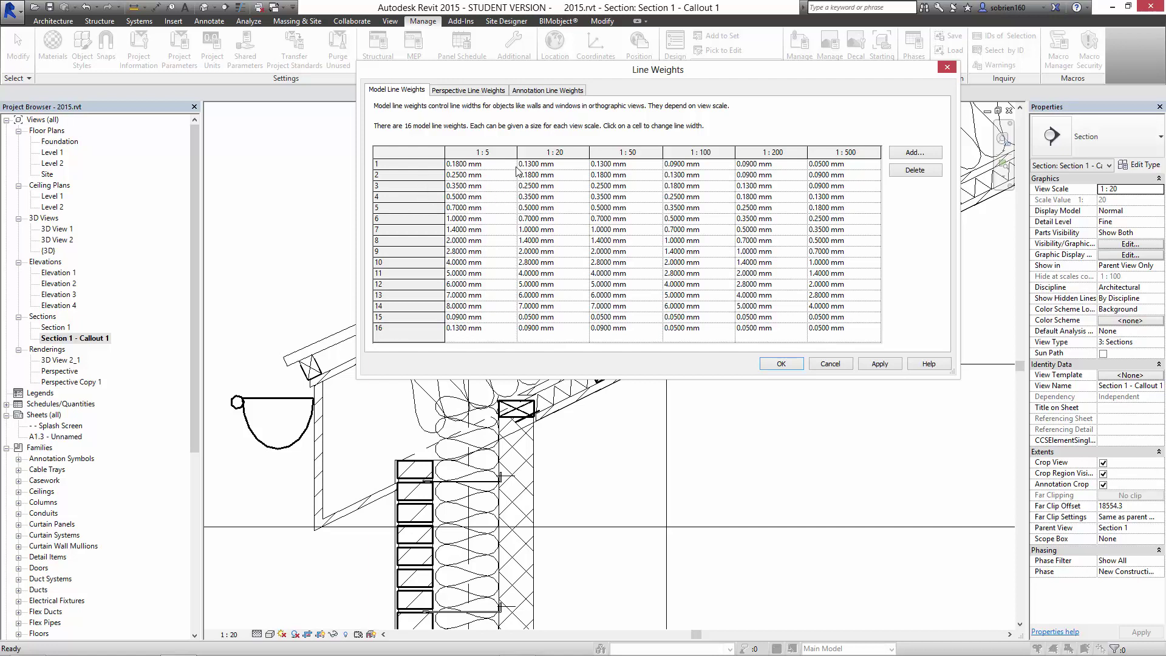
drag(542, 83, 546, 90)
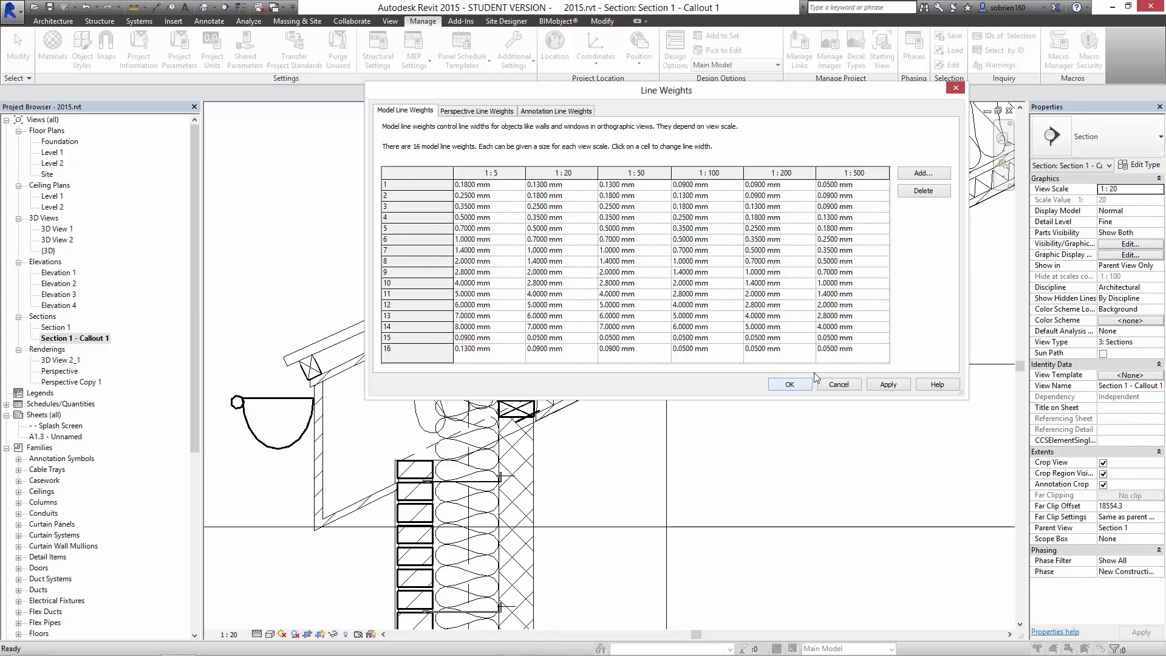
click(790, 384)
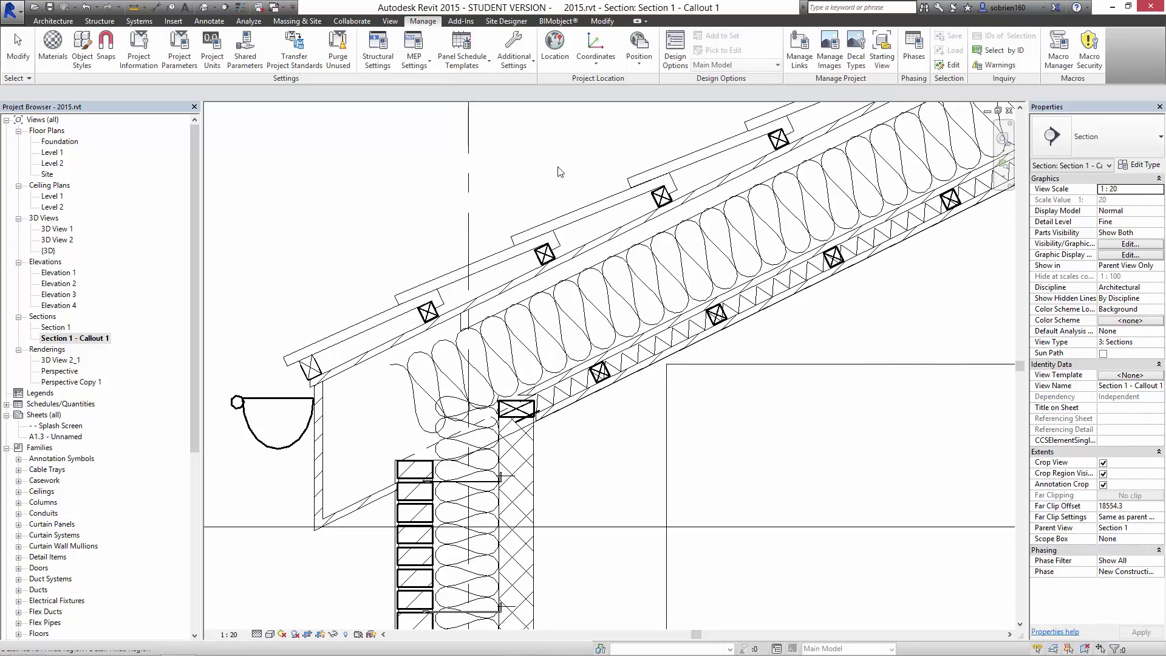
In the project's line styles, set the projection line weight of Insulation Batting Lines to 16.
click(513, 61)
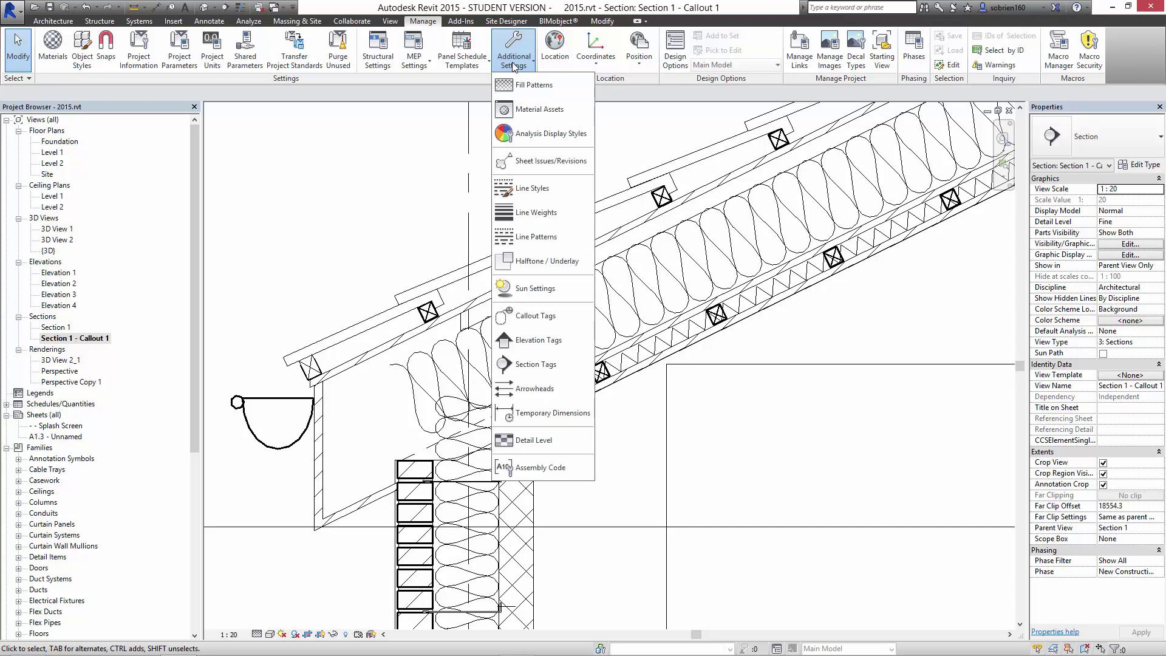
click(519, 190)
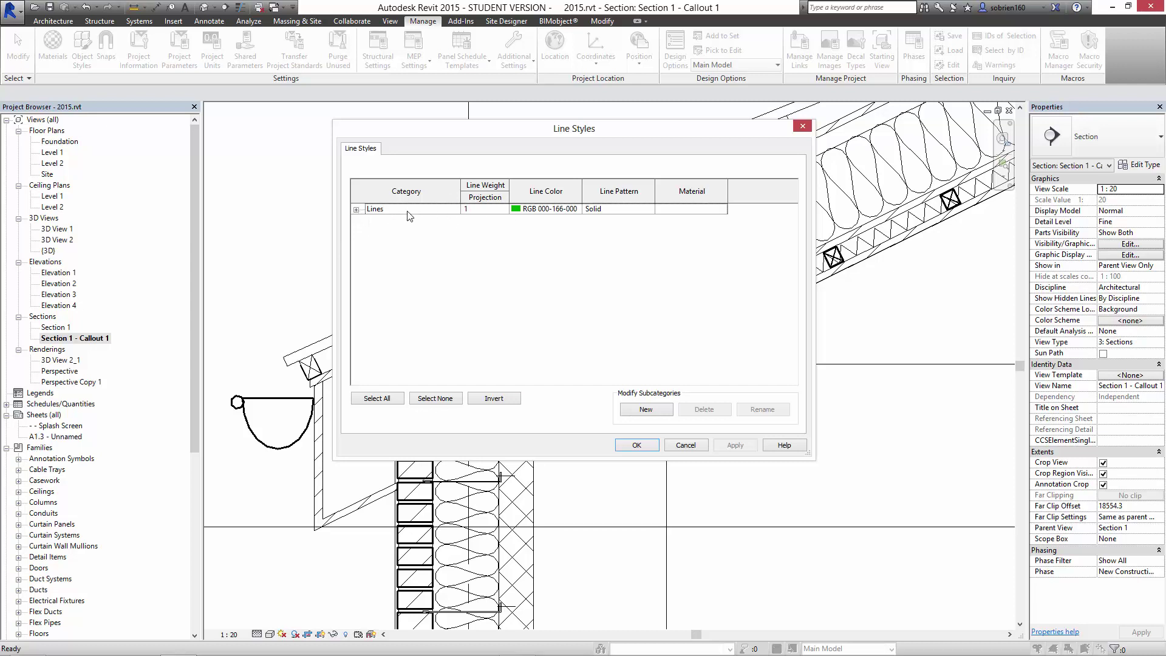
click(356, 210)
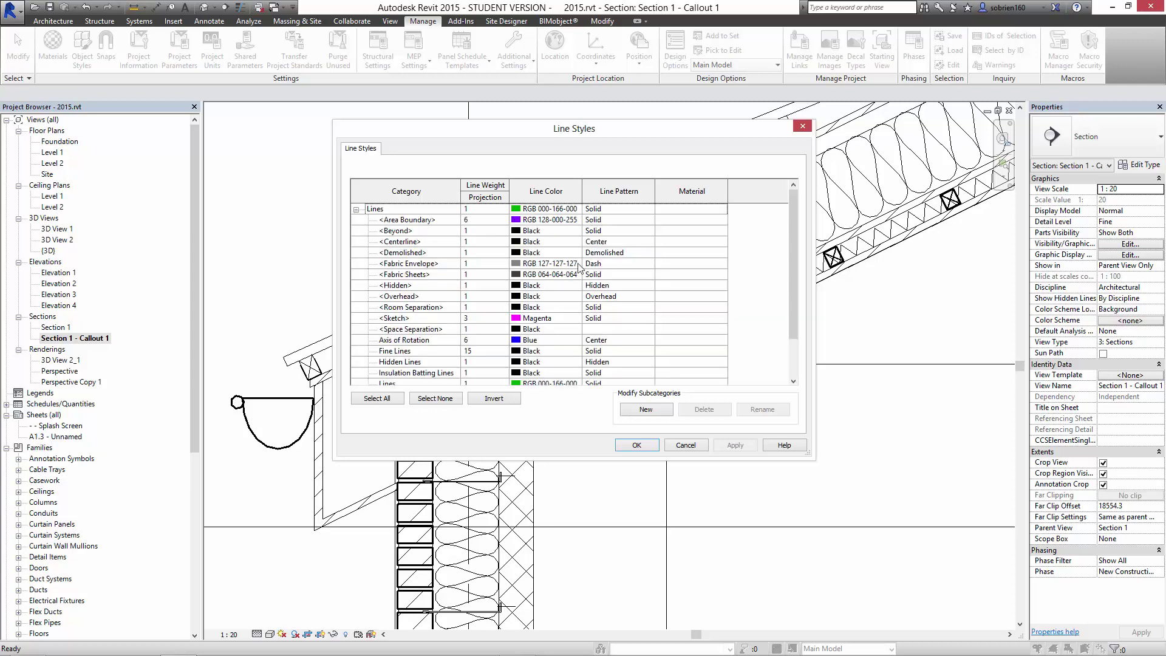
drag(795, 213, 498, 241)
drag(792, 278, 786, 334)
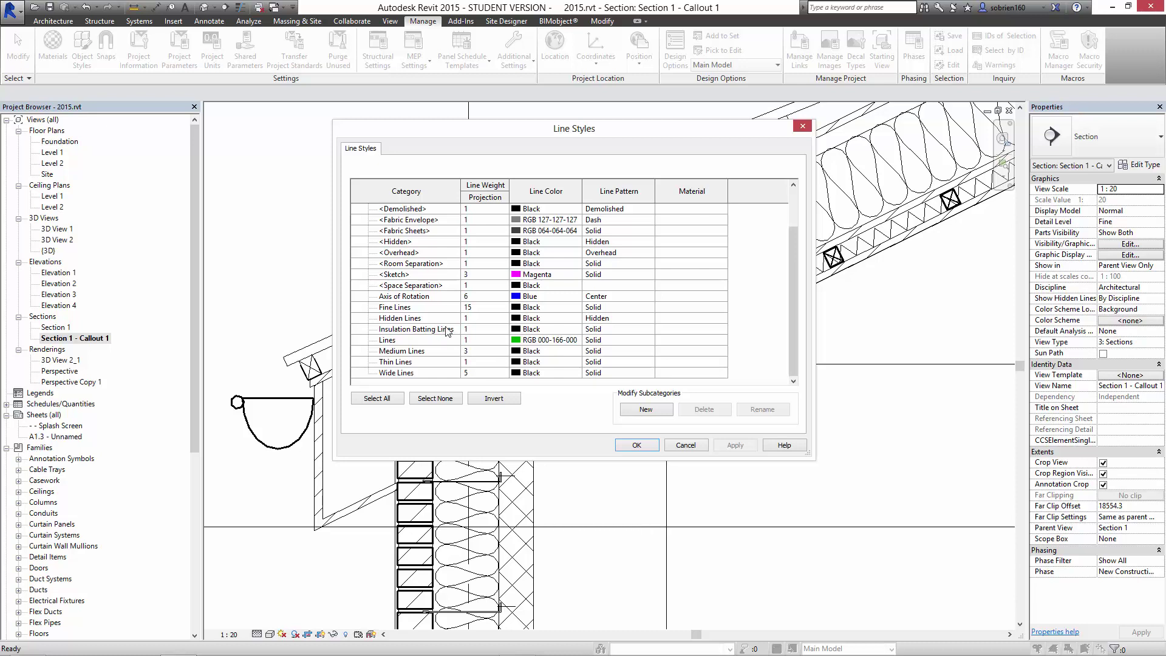
click(492, 332)
click(493, 329)
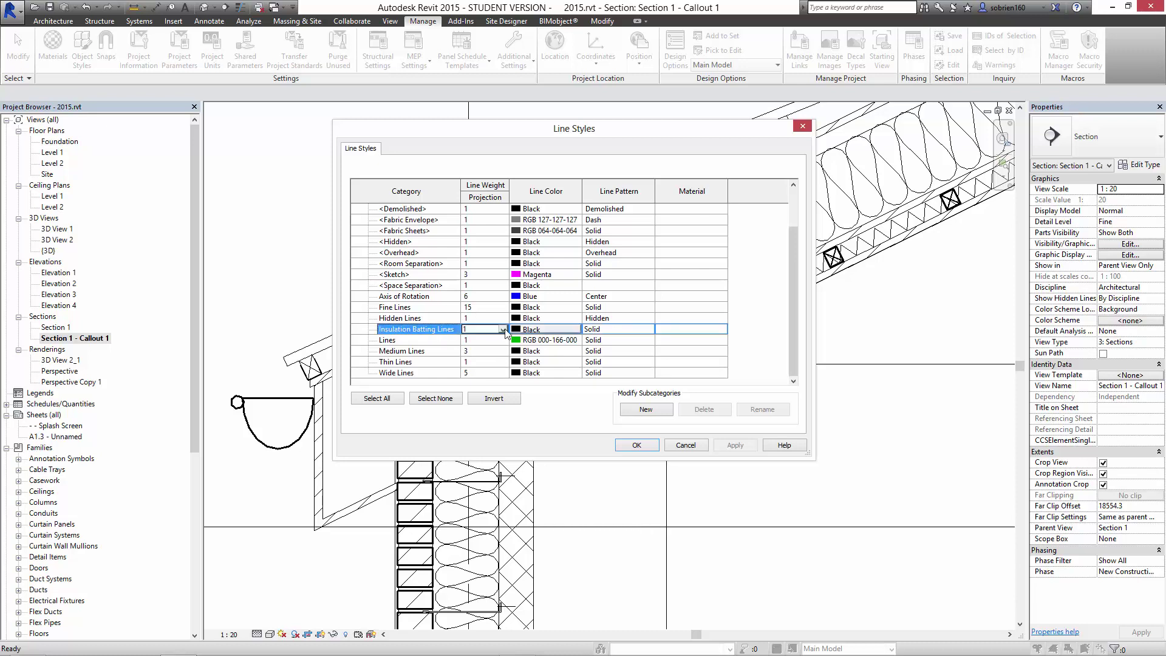
click(505, 330)
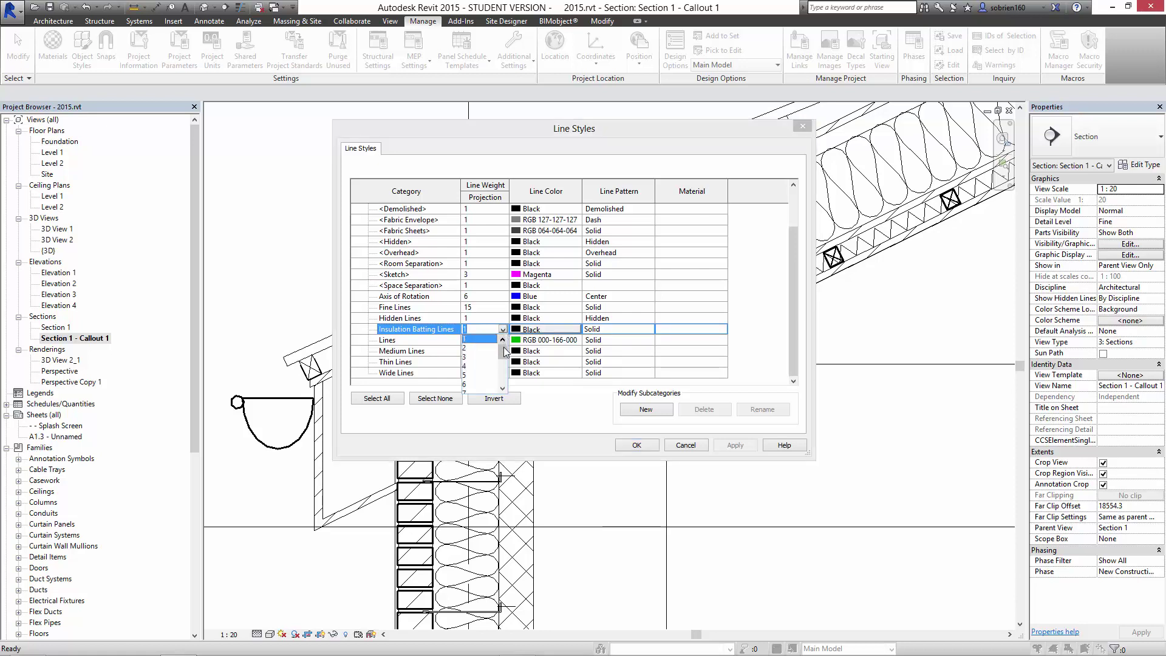
drag(502, 351, 509, 380)
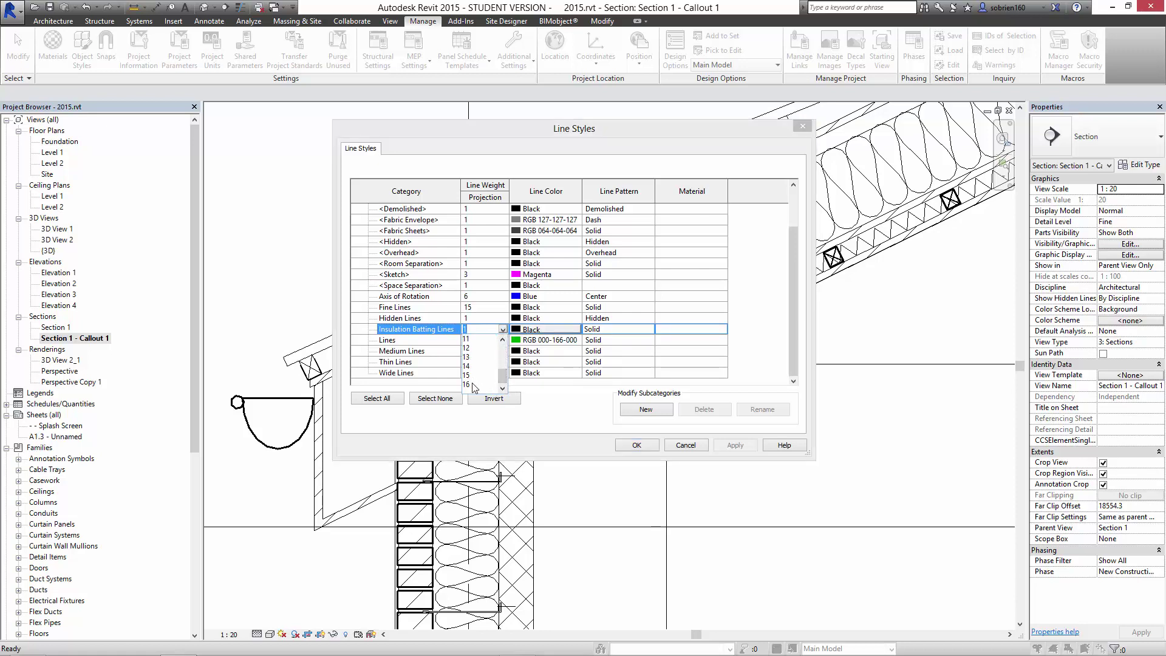
click(473, 384)
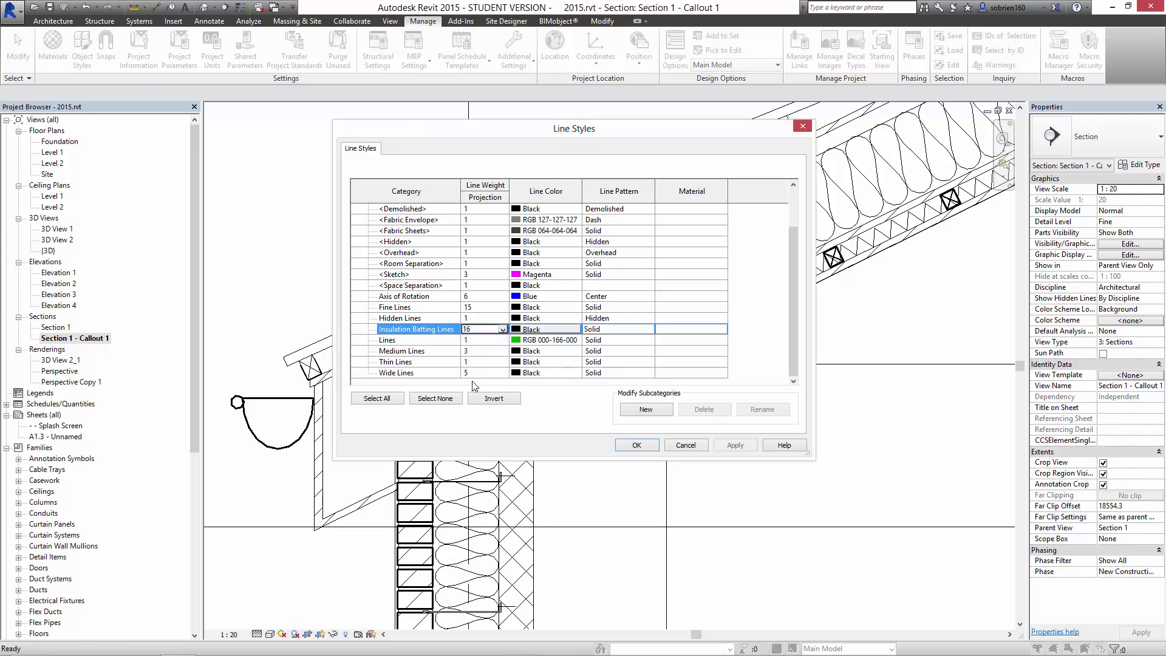
Set the line color of Insulation Batting Lines to grey RGB 128-128-128 and apply the line style changes.
click(523, 331)
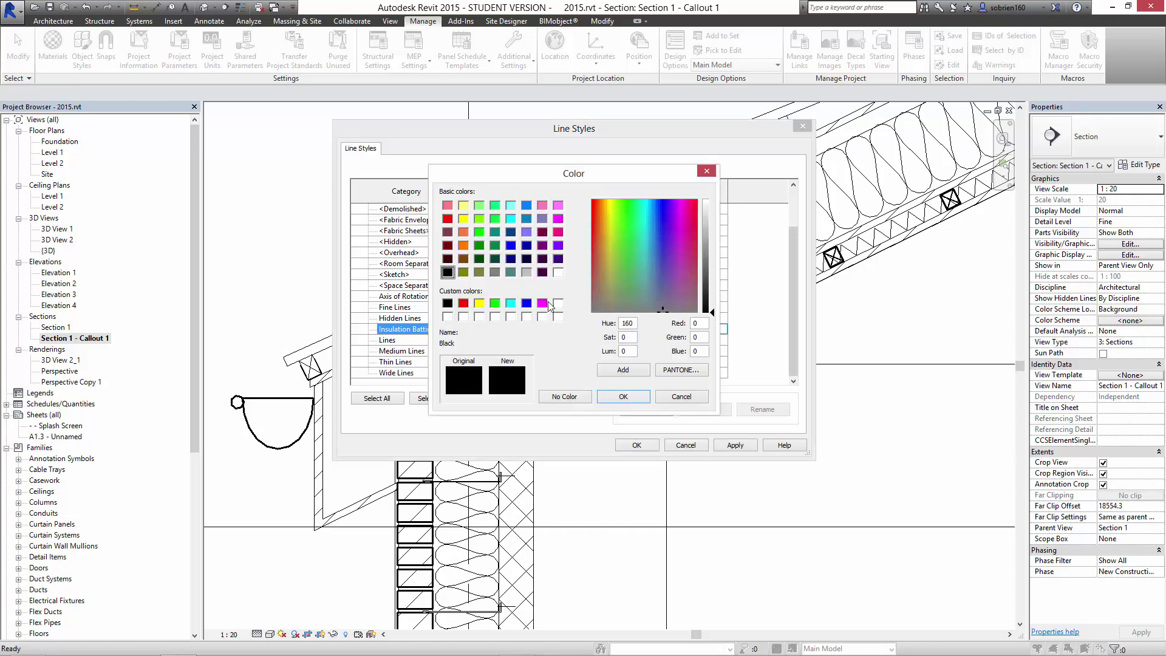
click(496, 273)
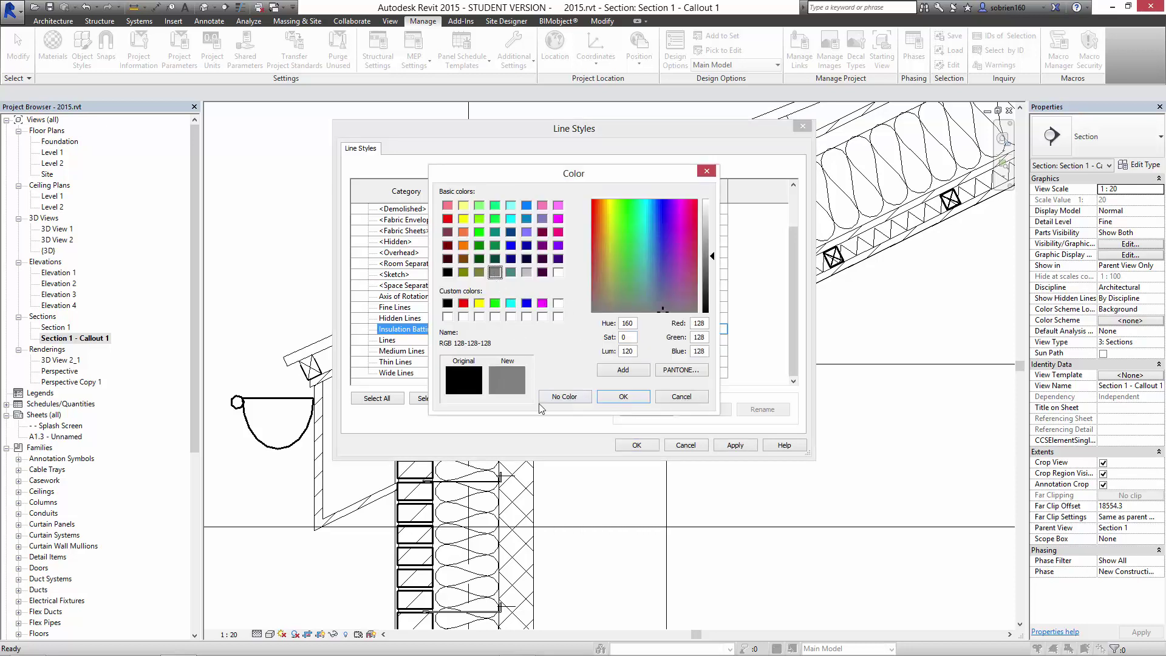
click(616, 398)
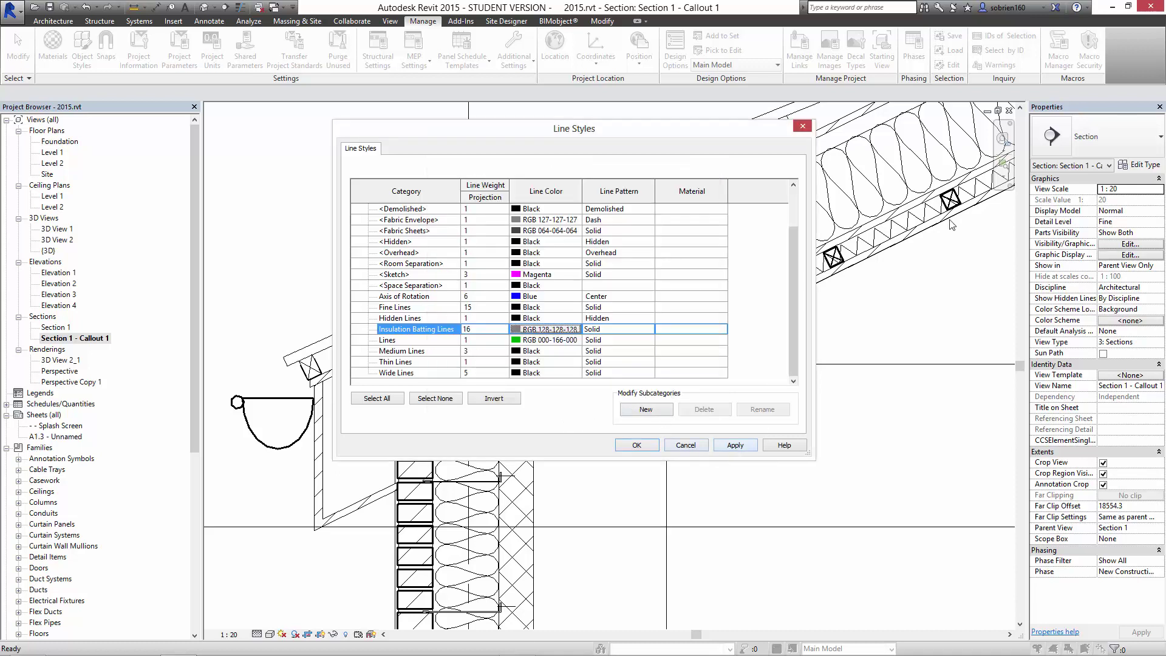
click(732, 446)
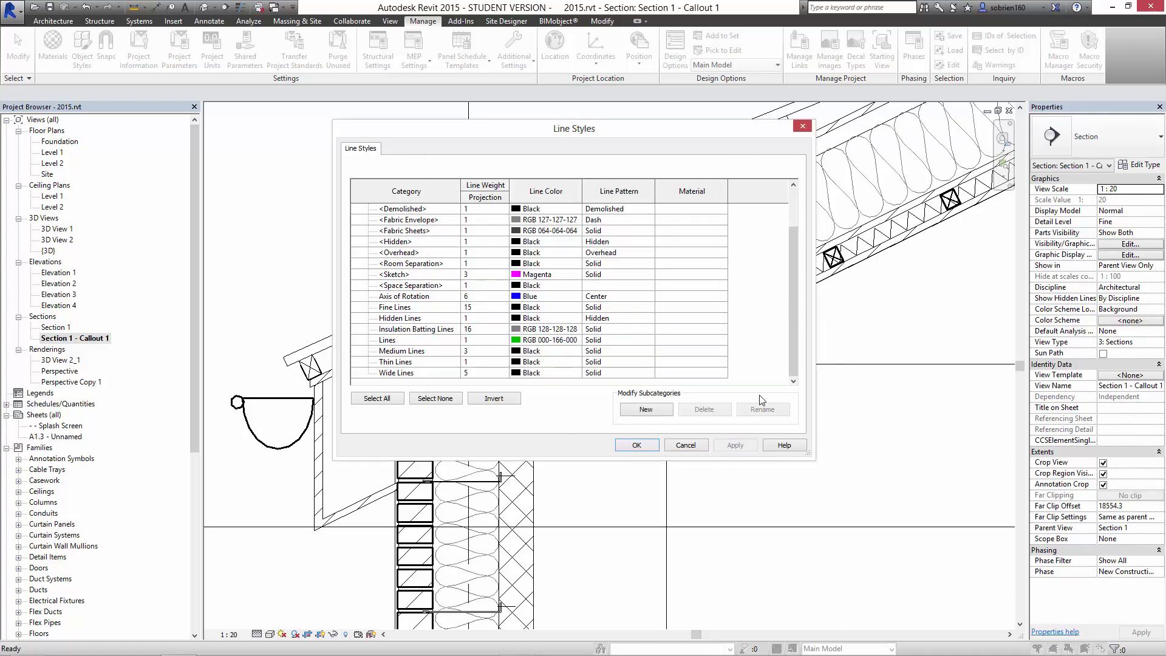
click(647, 447)
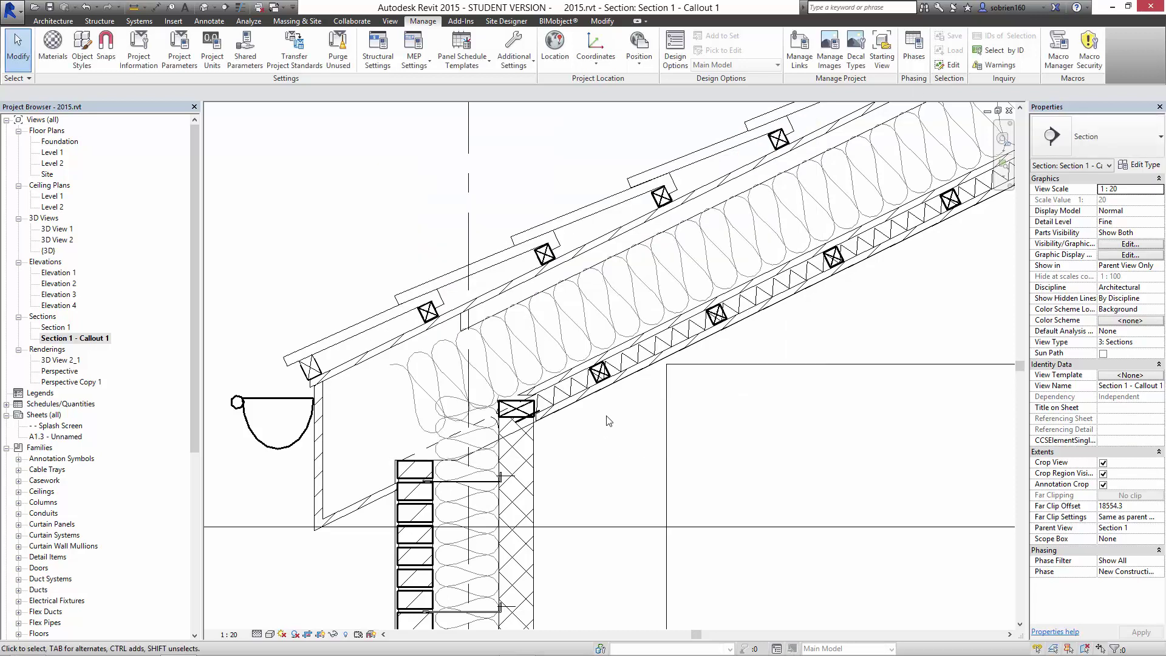
Nudge the sloping roof insulation batting slightly to the right in the section detail.
middle_drag(625, 459, 606, 491)
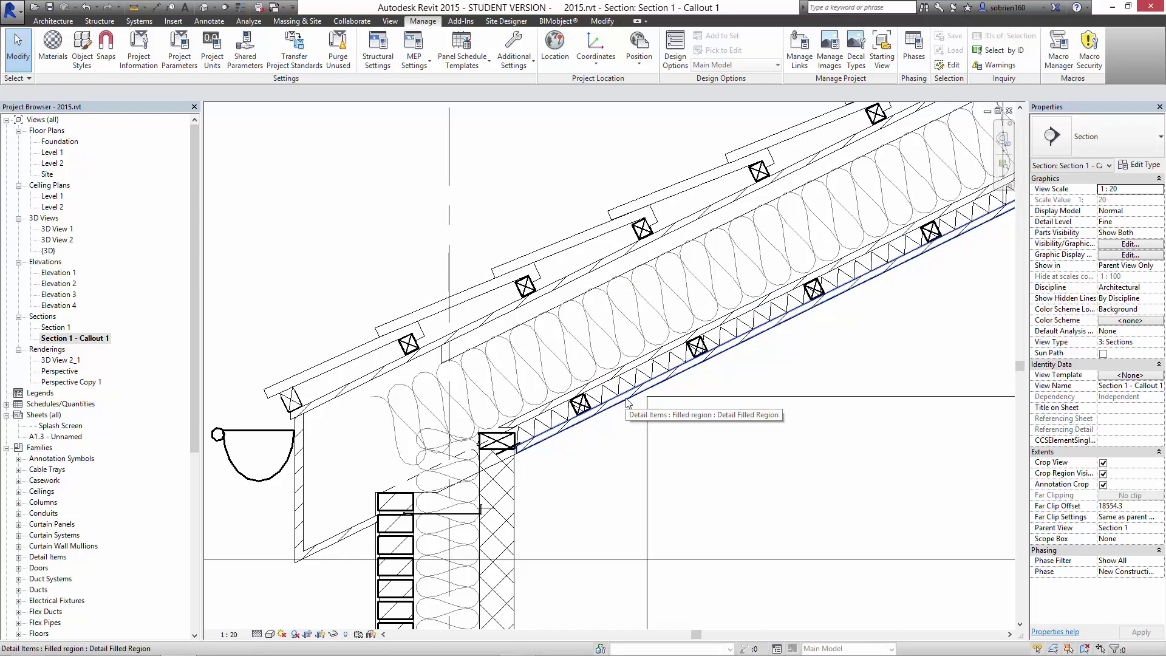
scroll(576, 438, up, 2)
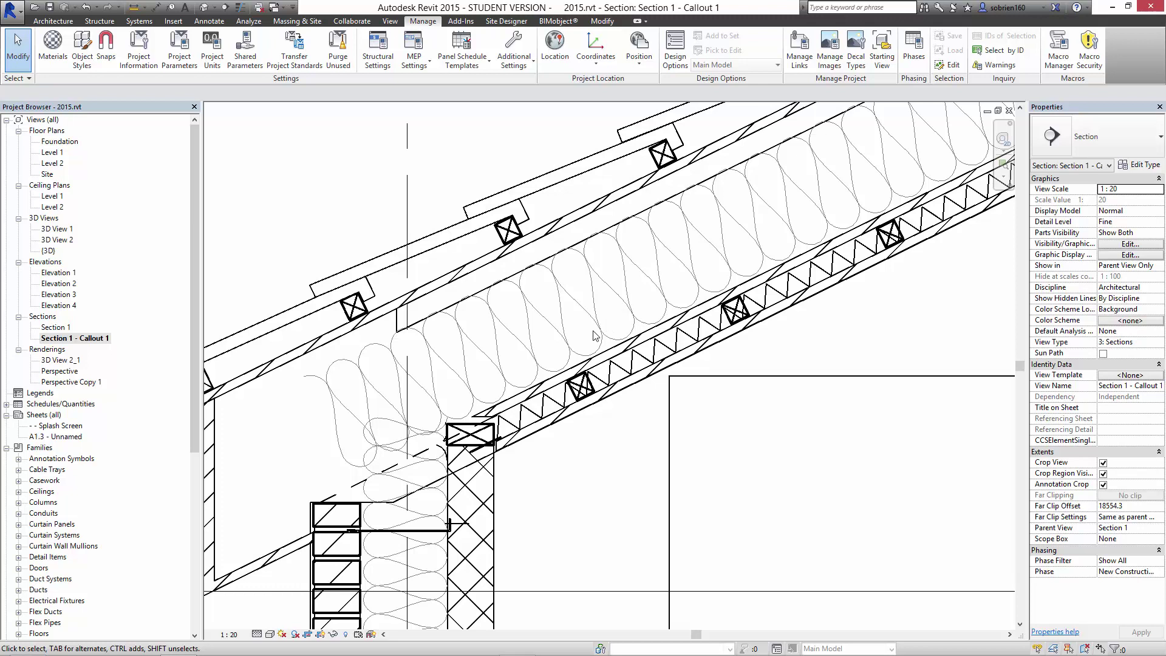
click(648, 335)
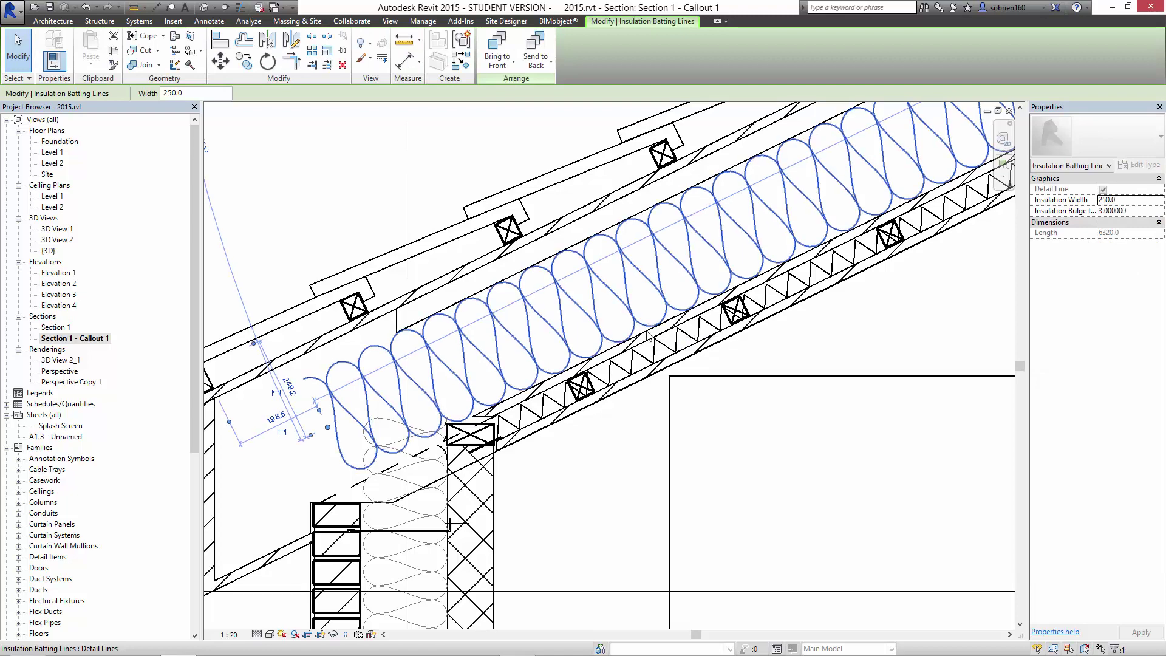
key(Right)
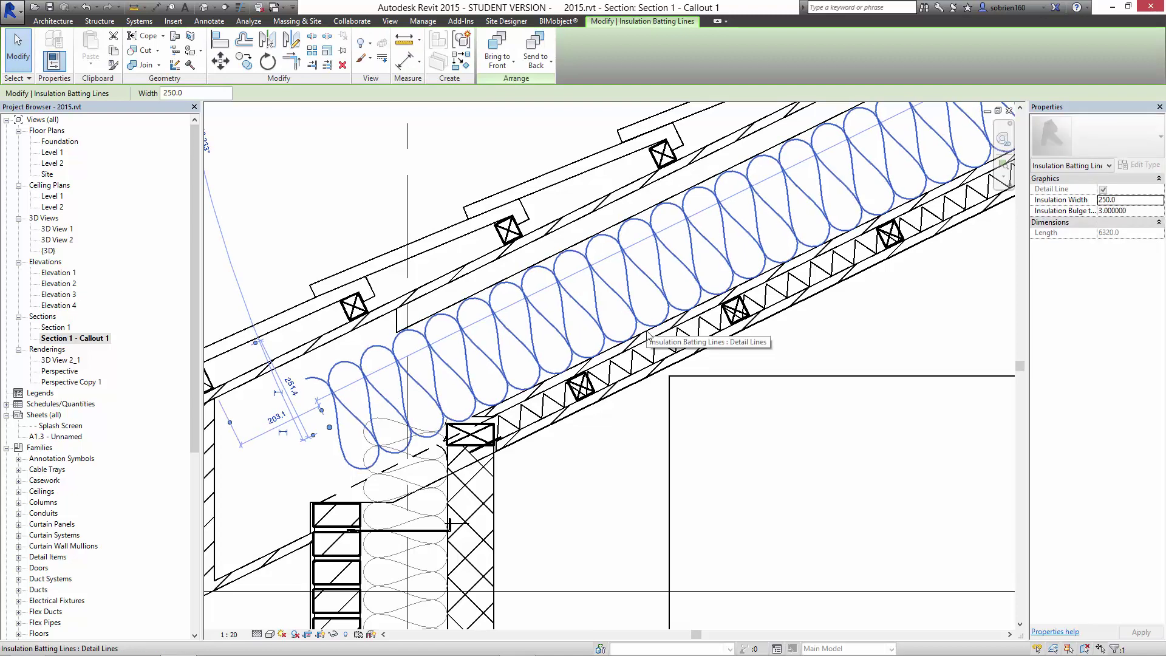
key(Escape)
Examine the line weights of the wall's crosshatched inner leaf, cavity insulation, wall ties and brickwork against the roof build-up.
scroll(585, 528, down, 3)
mouse_move(585, 528)
middle_down()
mouse_move(575, 380)
mouse_move(567, 437)
mouse_move(578, 409)
mouse_move(576, 427)
mouse_move(549, 319)
mouse_move(552, 429)
middle_up()
middle_drag(564, 368, 563, 280)
middle_drag(541, 375, 585, 302)
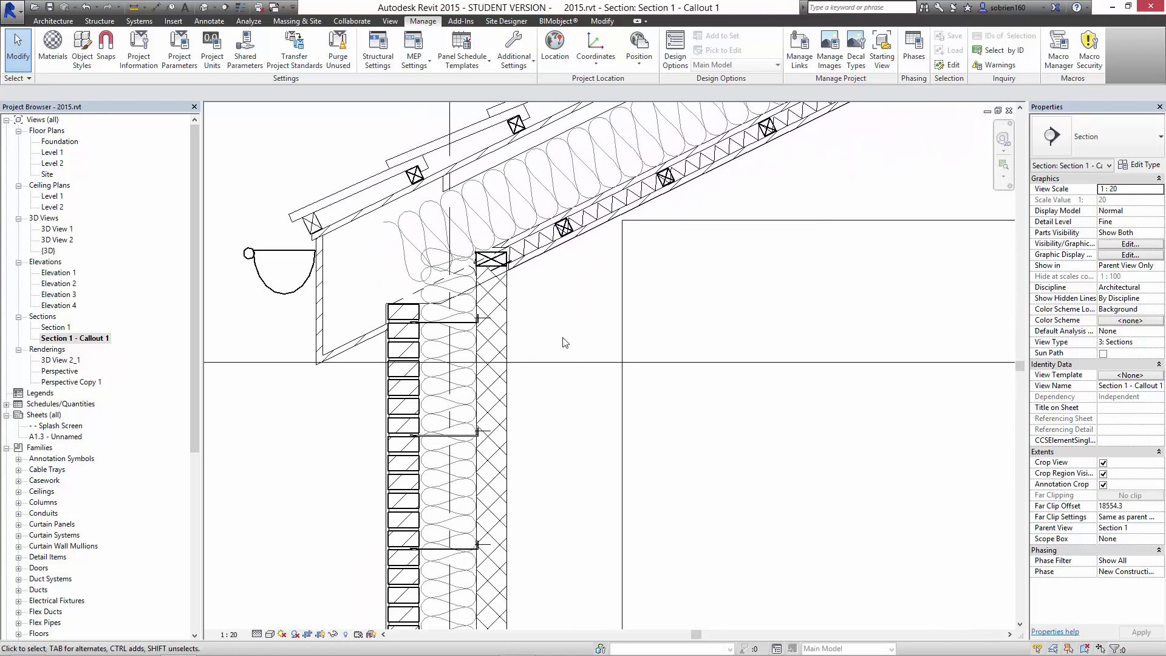
click(508, 331)
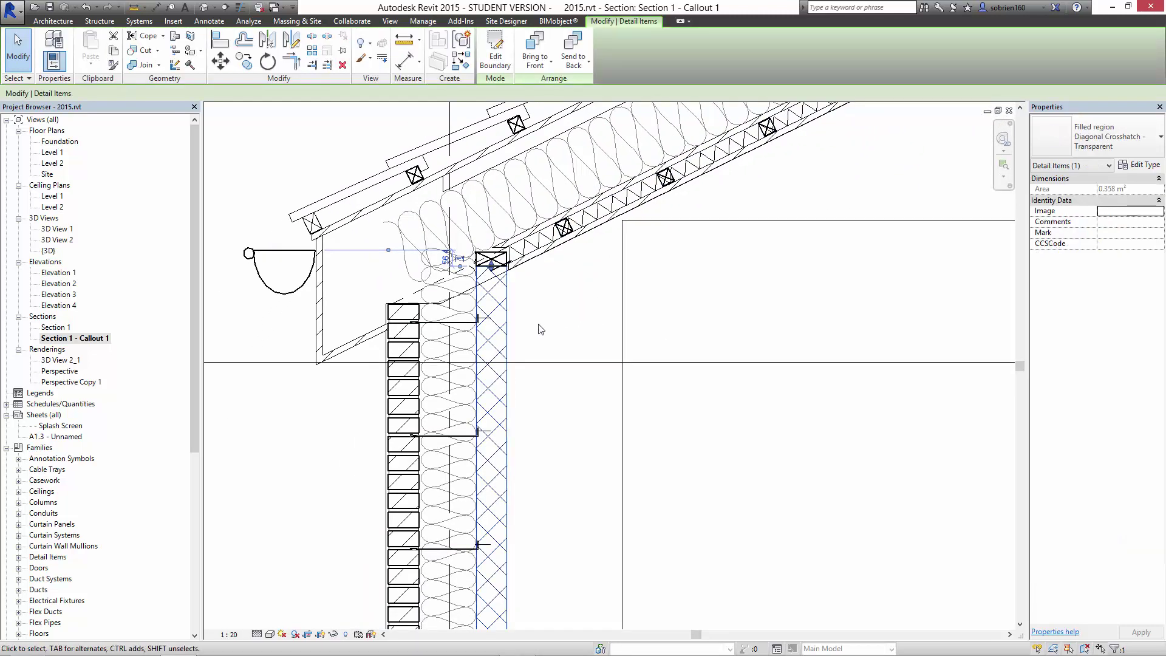
click(571, 330)
scroll(574, 328, up, 5)
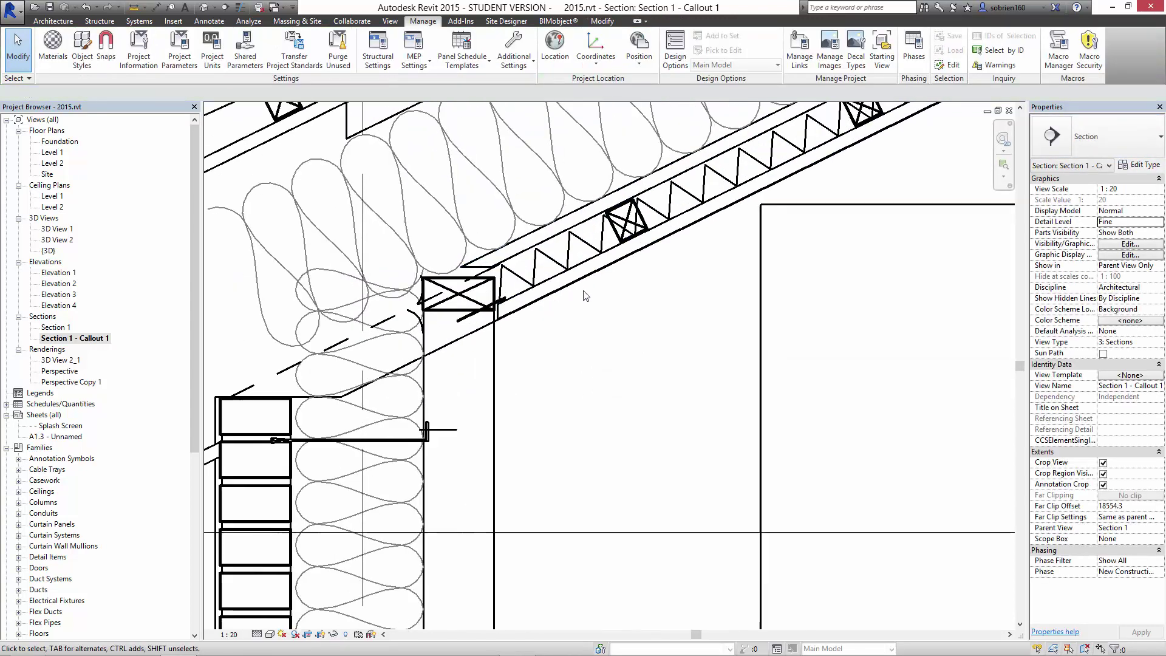
scroll(600, 427, down, 2)
middle_drag(629, 419, 616, 312)
scroll(540, 417, down, 1)
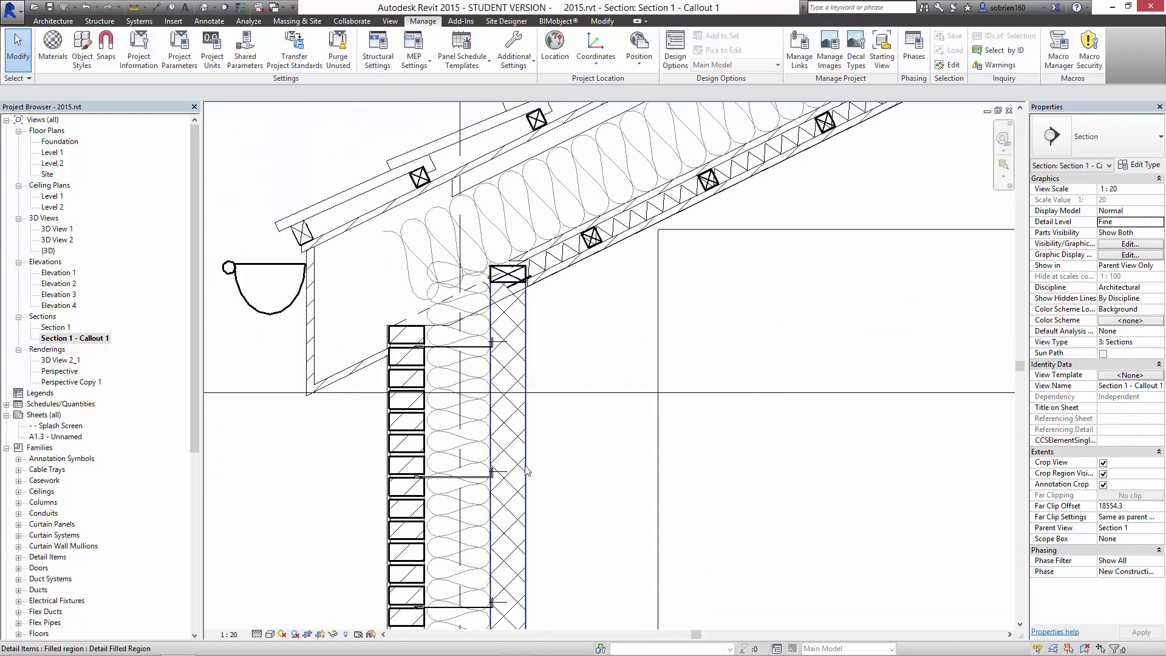
scroll(526, 469, down, 1)
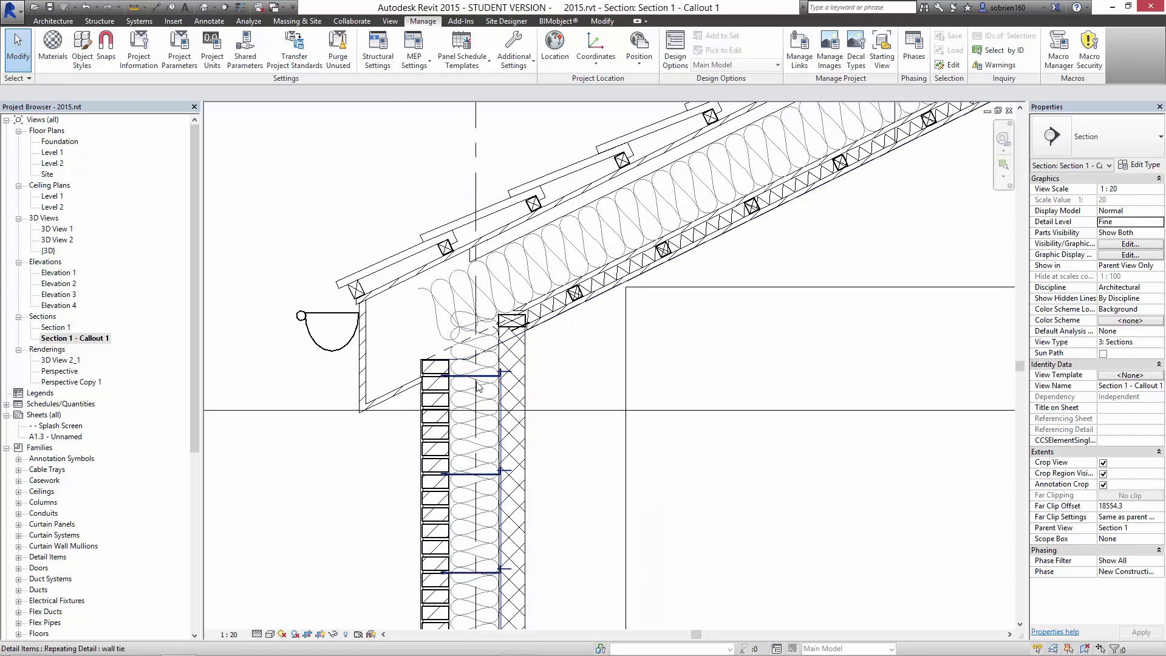
mouse_move(642, 419)
middle_down()
mouse_move(629, 347)
mouse_move(570, 372)
middle_up()
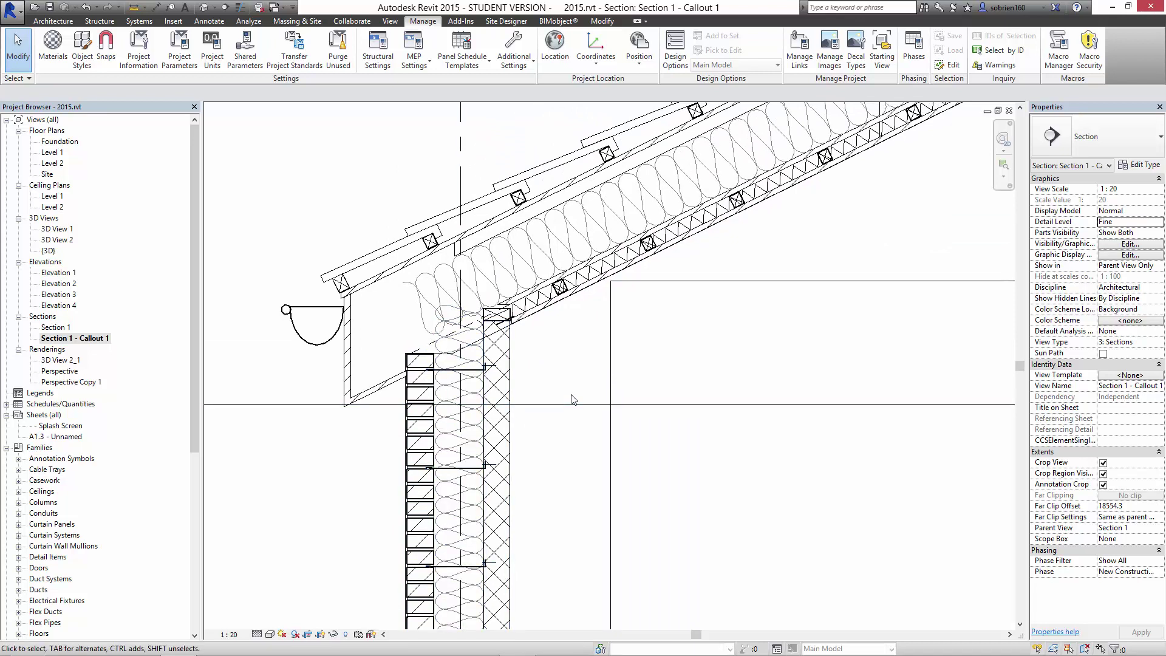
middle_drag(571, 396, 562, 365)
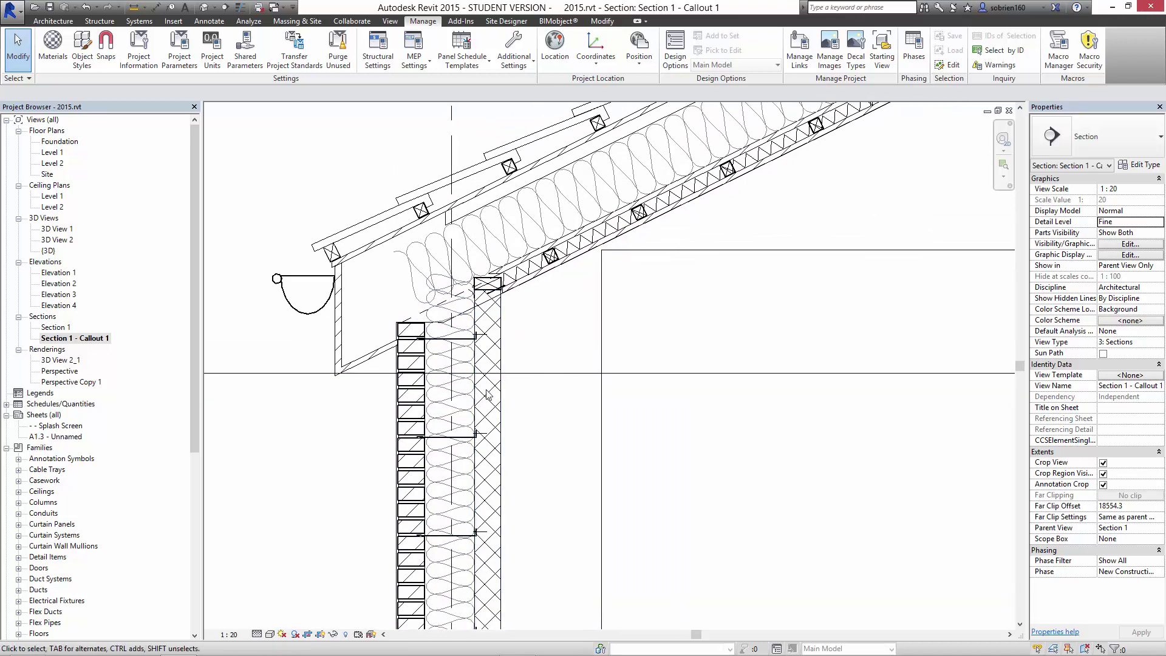
middle_drag(599, 436, 599, 398)
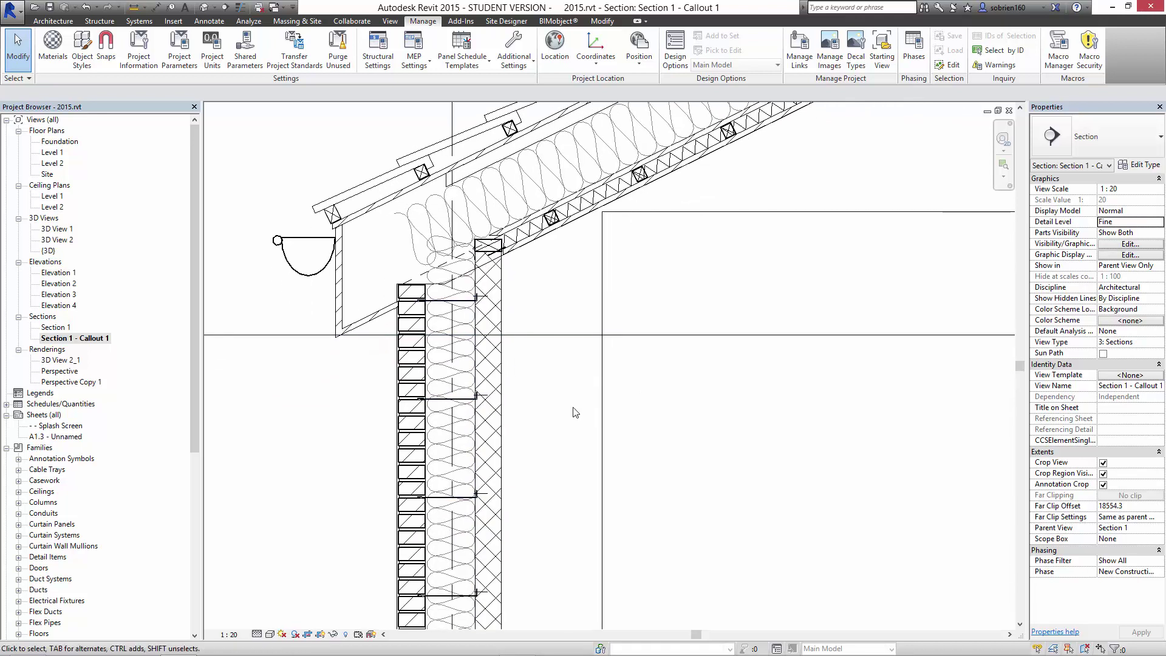
Edit the boundary of the inner leaf's diagonal crosshatch filled region and set its room-side vertical line to Wide Lines.
click(506, 415)
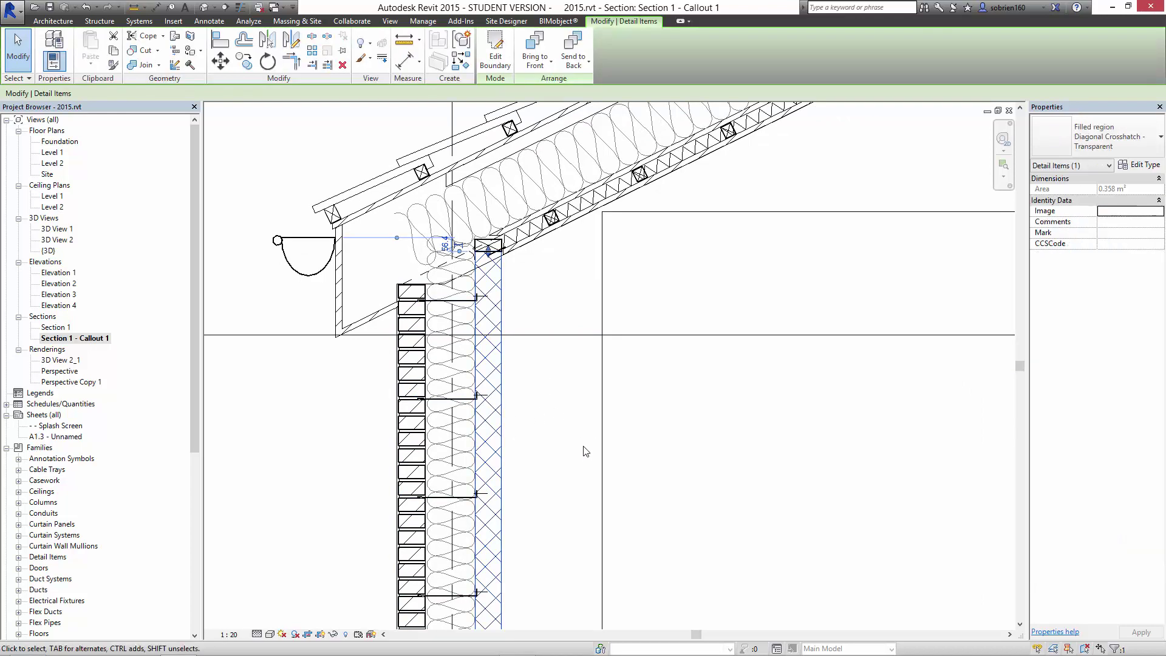
click(497, 55)
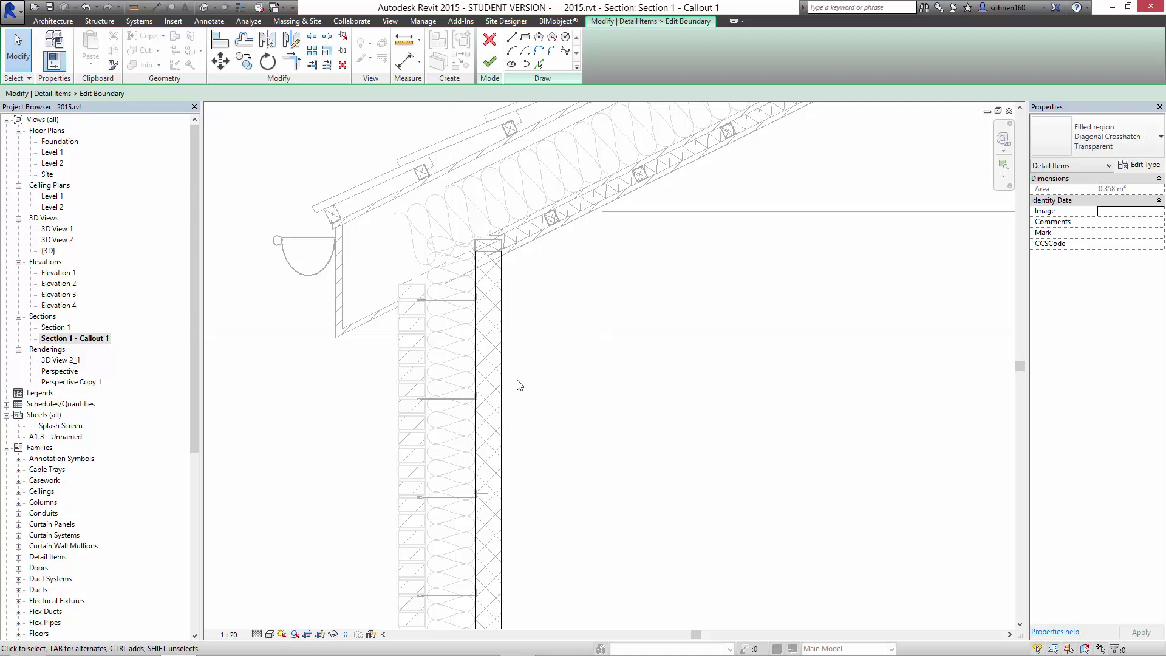
click(502, 386)
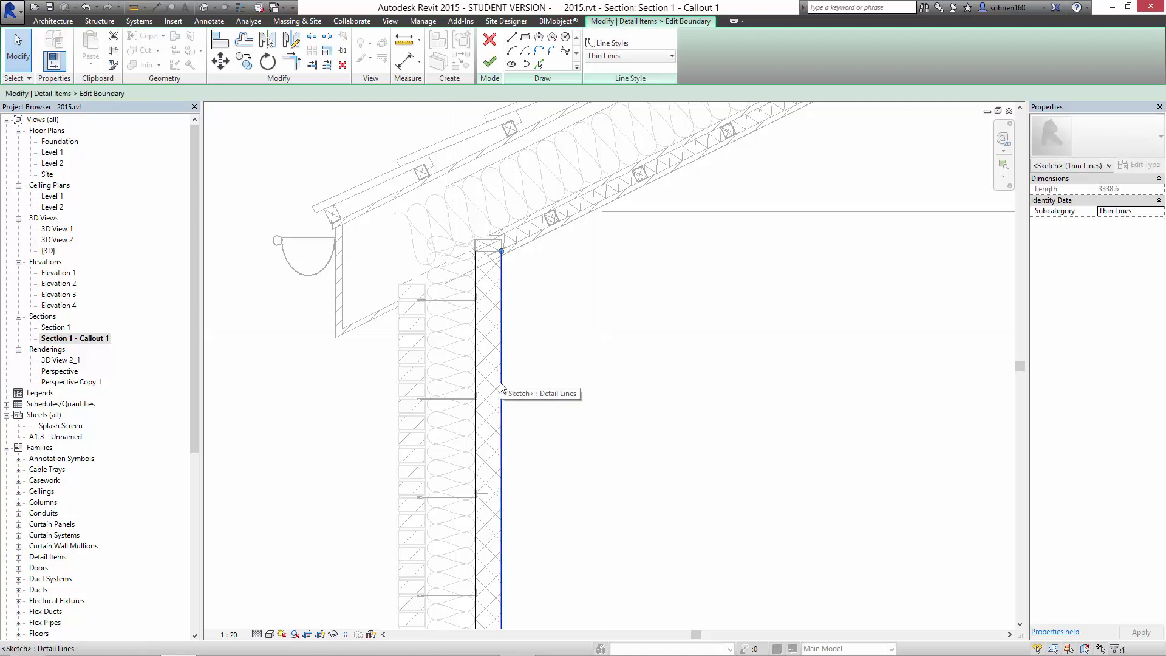
click(644, 55)
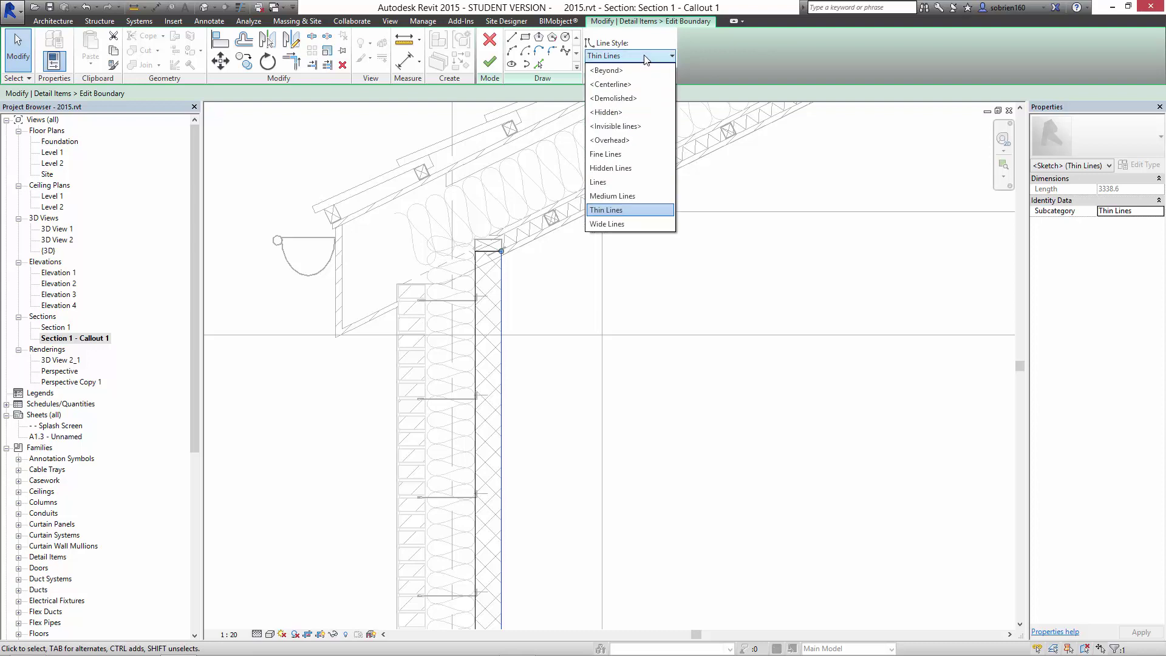
click(638, 224)
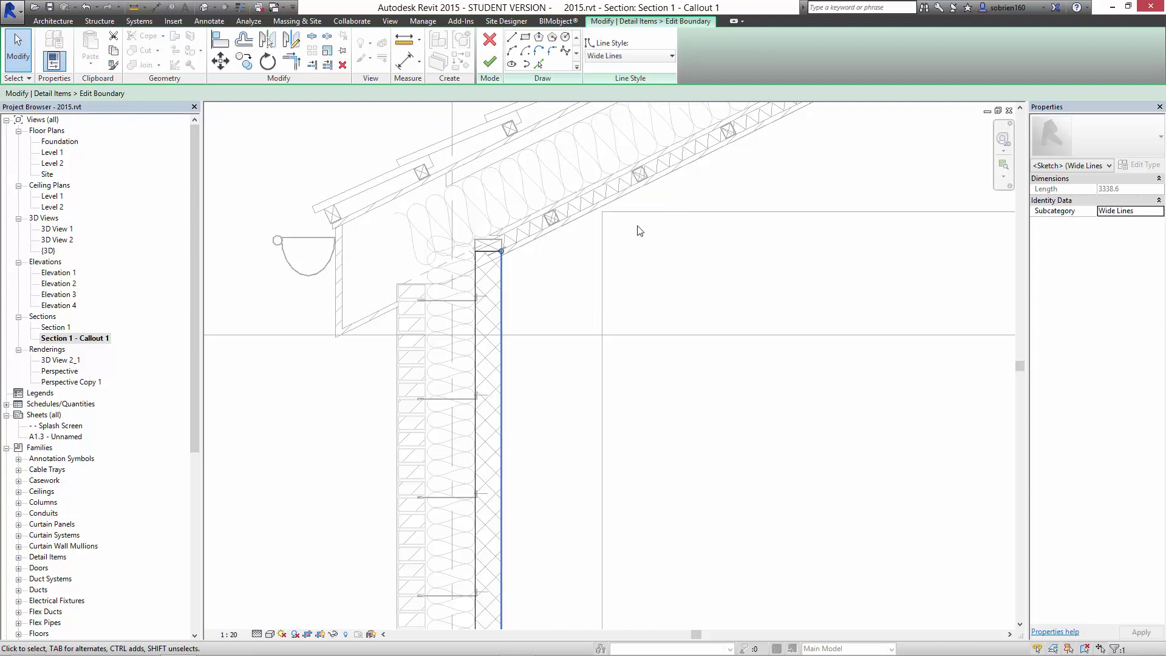
click(565, 284)
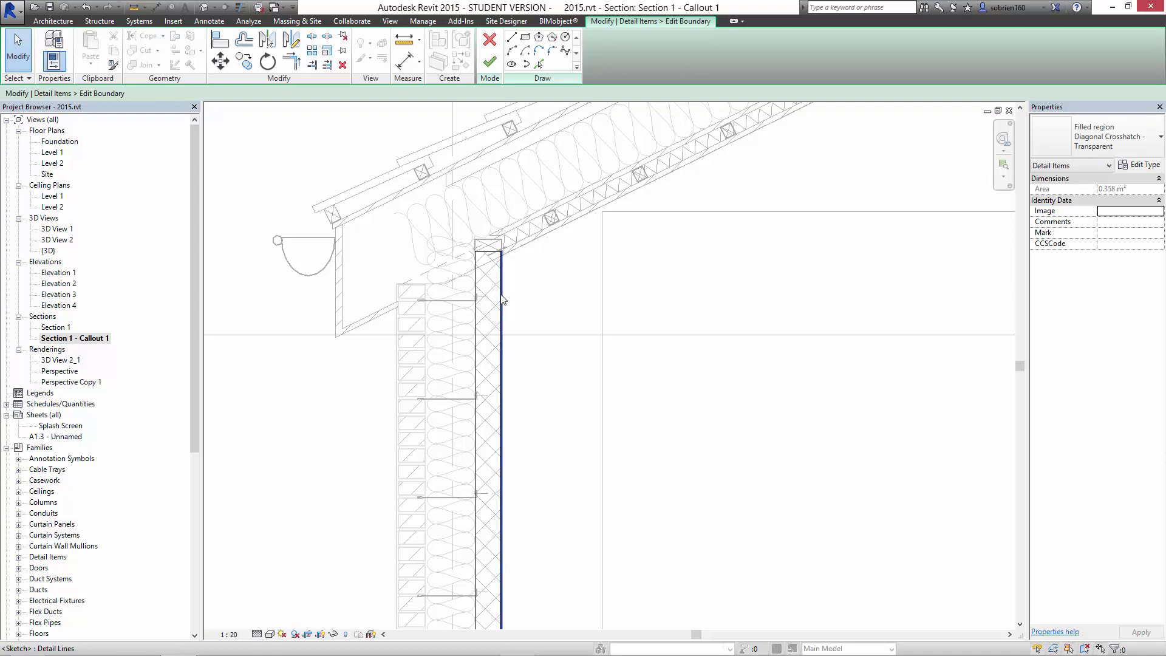
Apply the Wide Lines style to the inner leaf region's whole boundary chain and finish the boundary edit.
key(Tab)
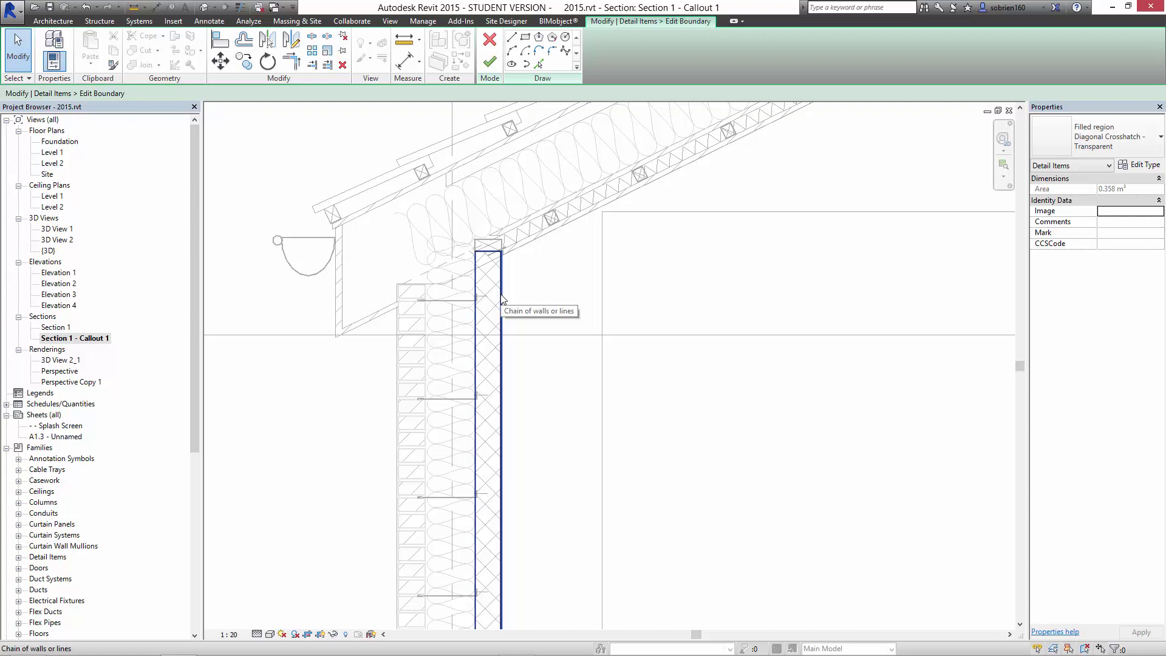
click(501, 299)
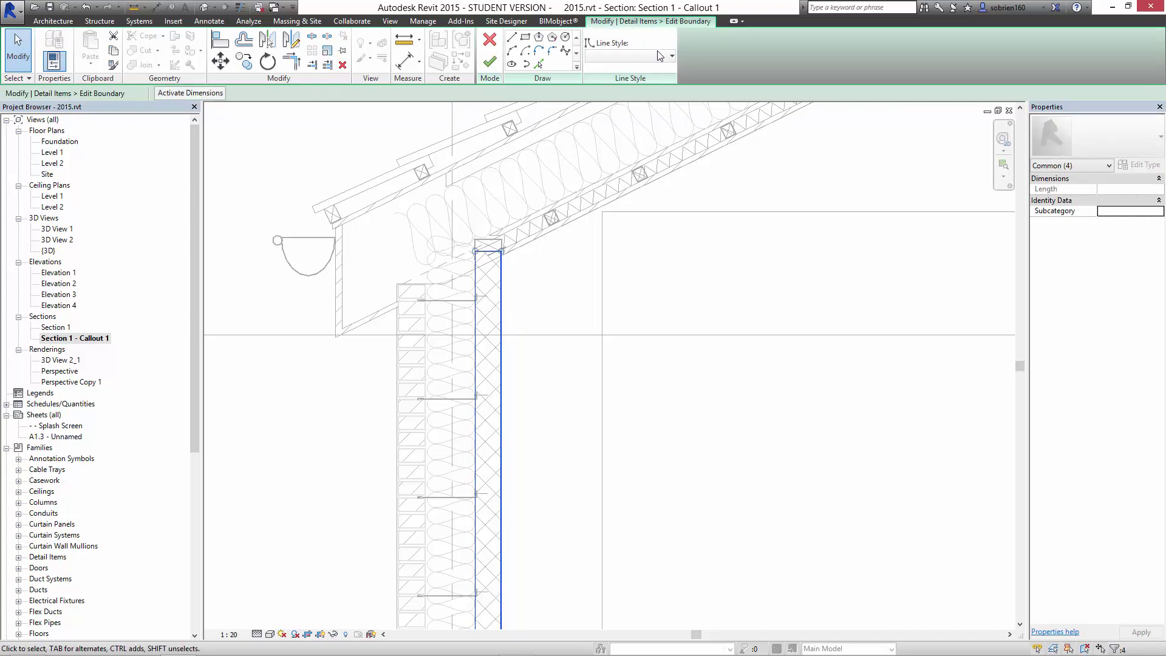
click(662, 56)
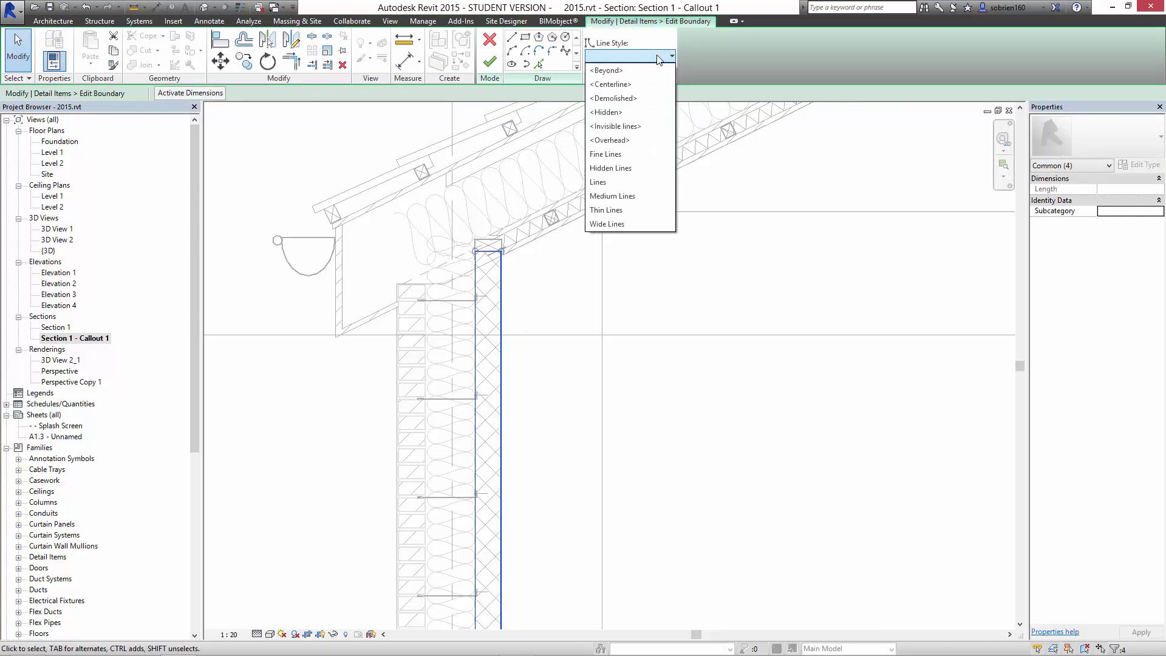
click(612, 225)
click(573, 266)
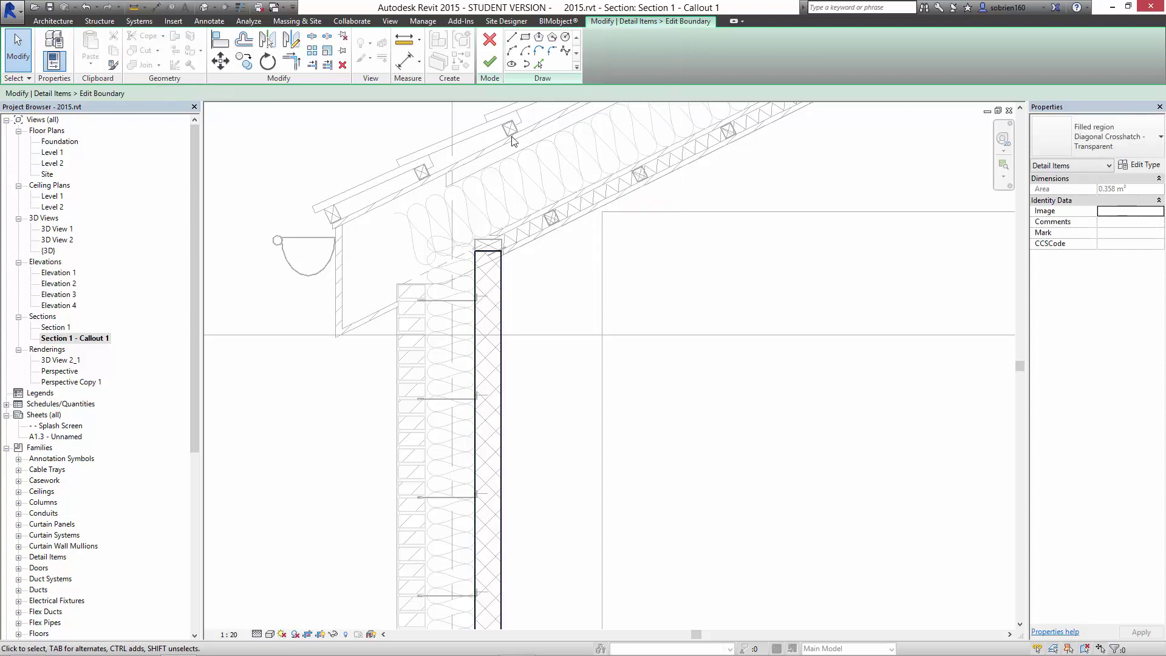
click(489, 61)
click(556, 313)
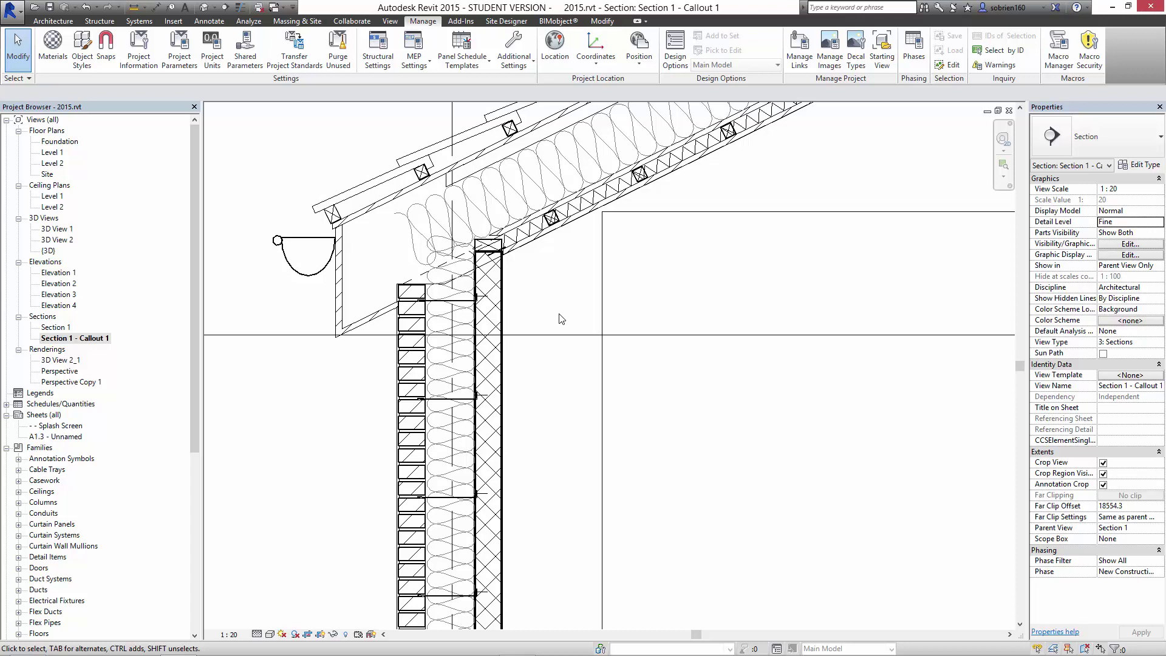
middle_drag(559, 317, 537, 420)
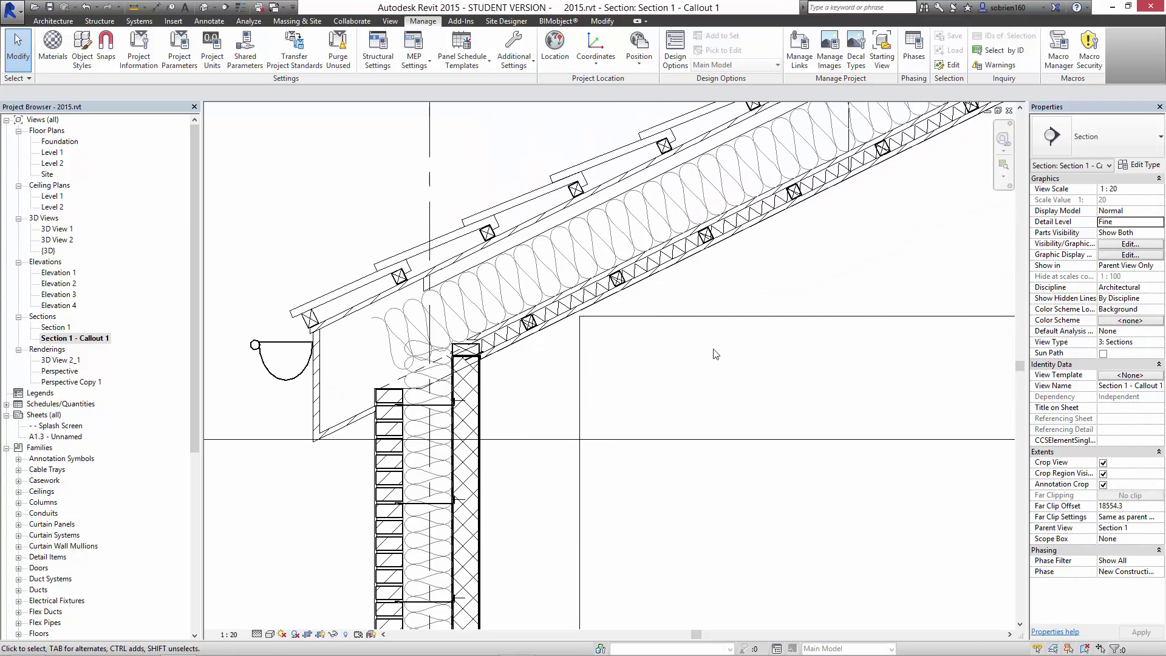
middle_drag(716, 354, 758, 349)
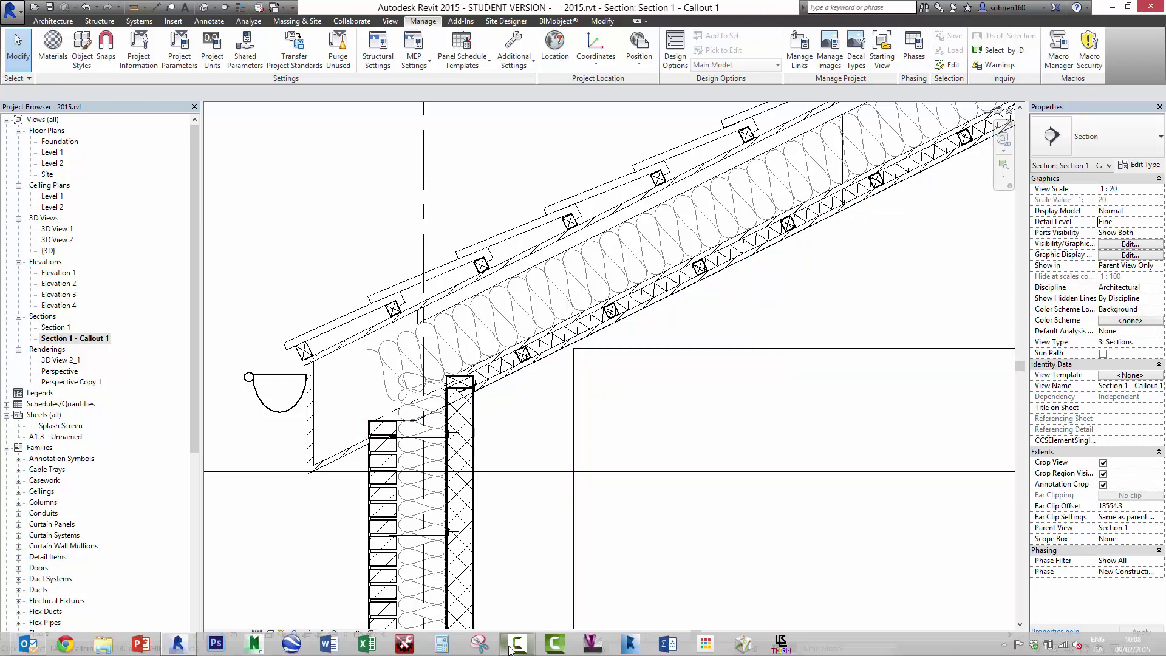
click(556, 647)
click(1040, 580)
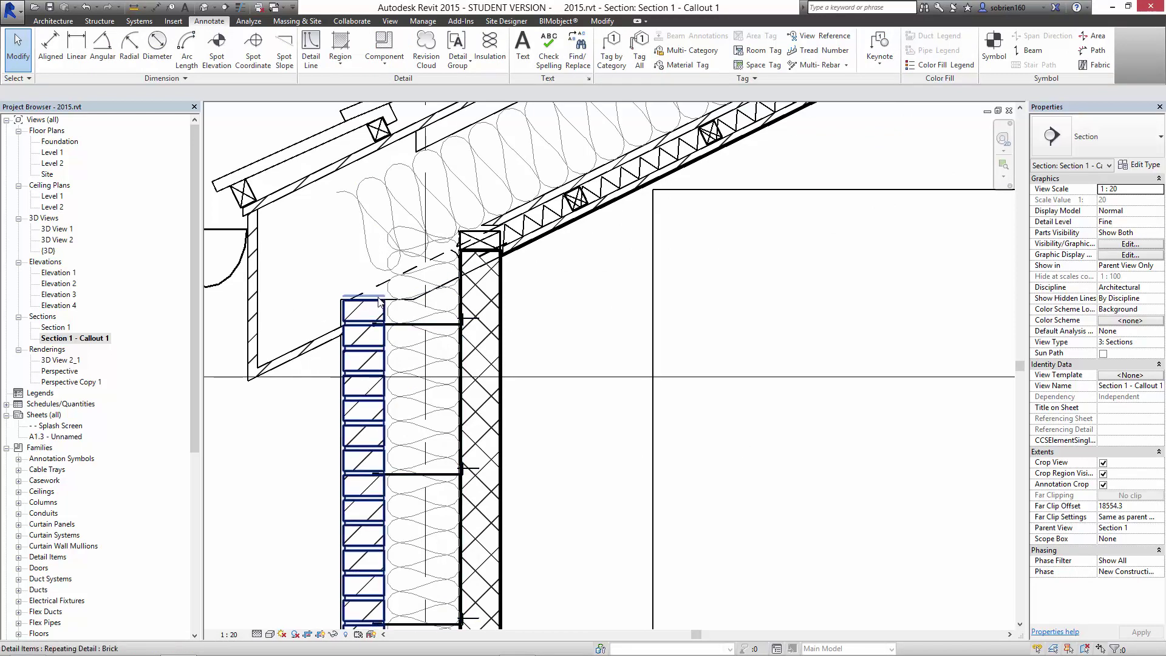
Review the type properties of the Brick repeating detail on the outer leaf without changing them.
click(369, 314)
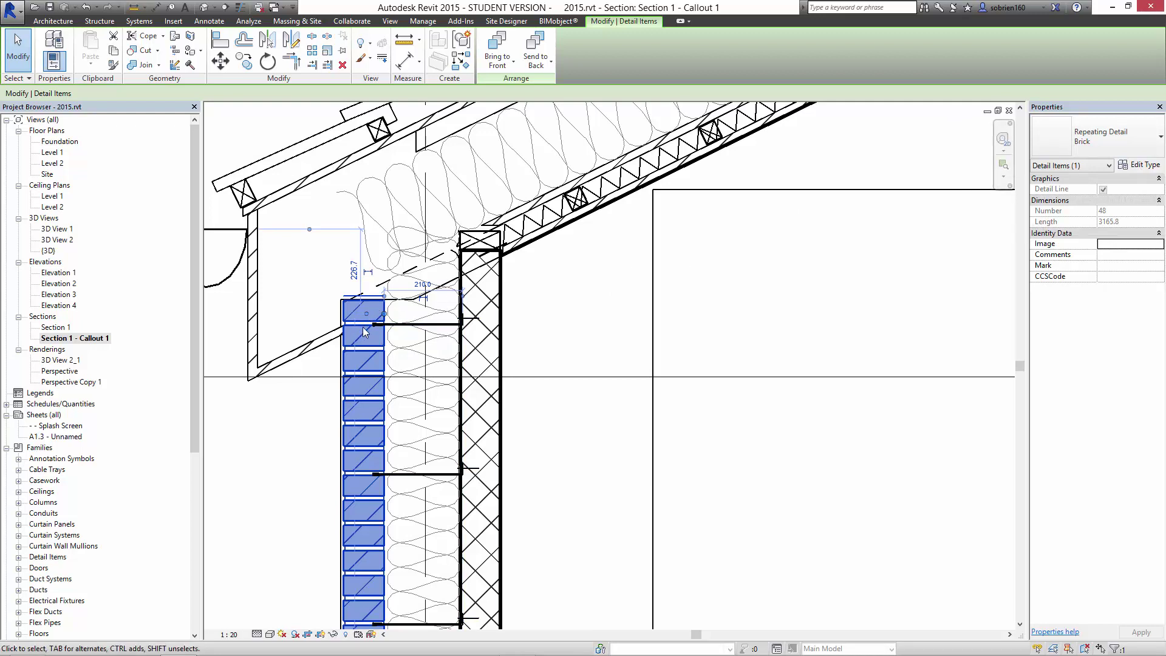
click(1152, 169)
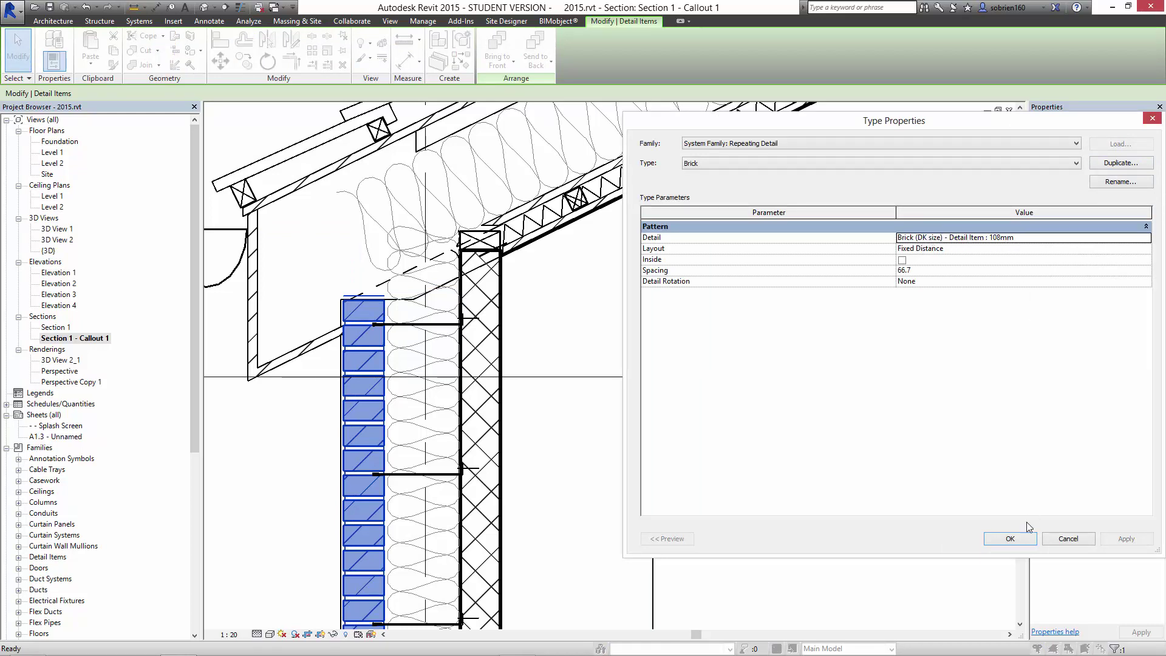
click(1068, 539)
click(968, 435)
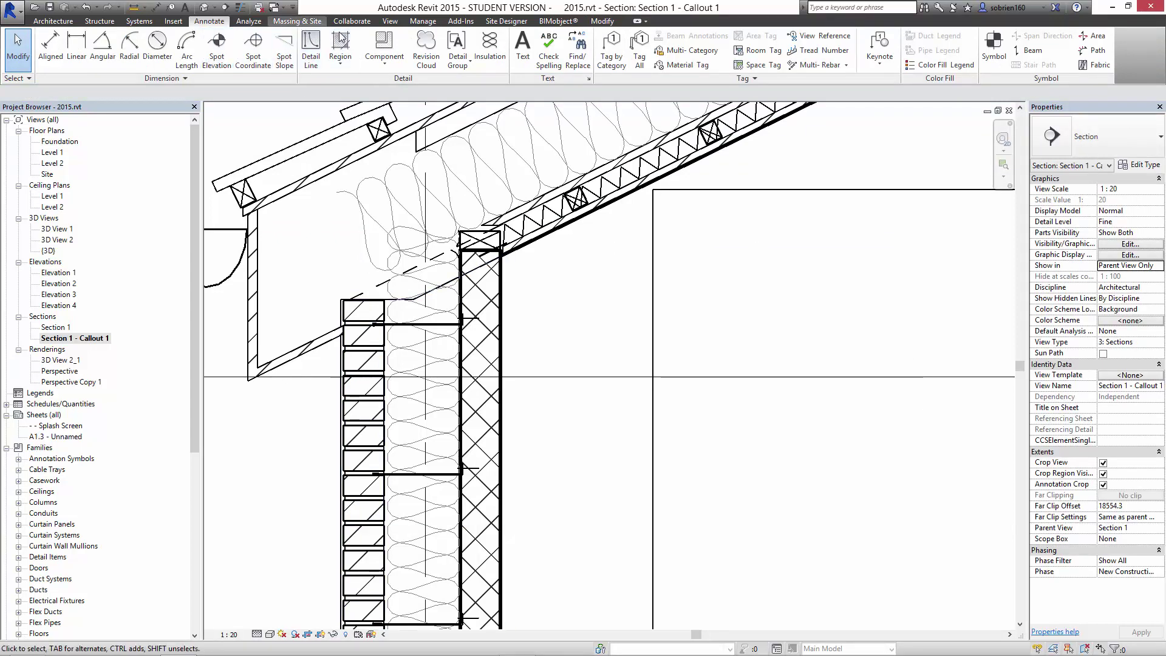
Place one Brick (DK size) - Detail Item of type 108mm in the empty room area beside the wall.
click(387, 67)
click(389, 89)
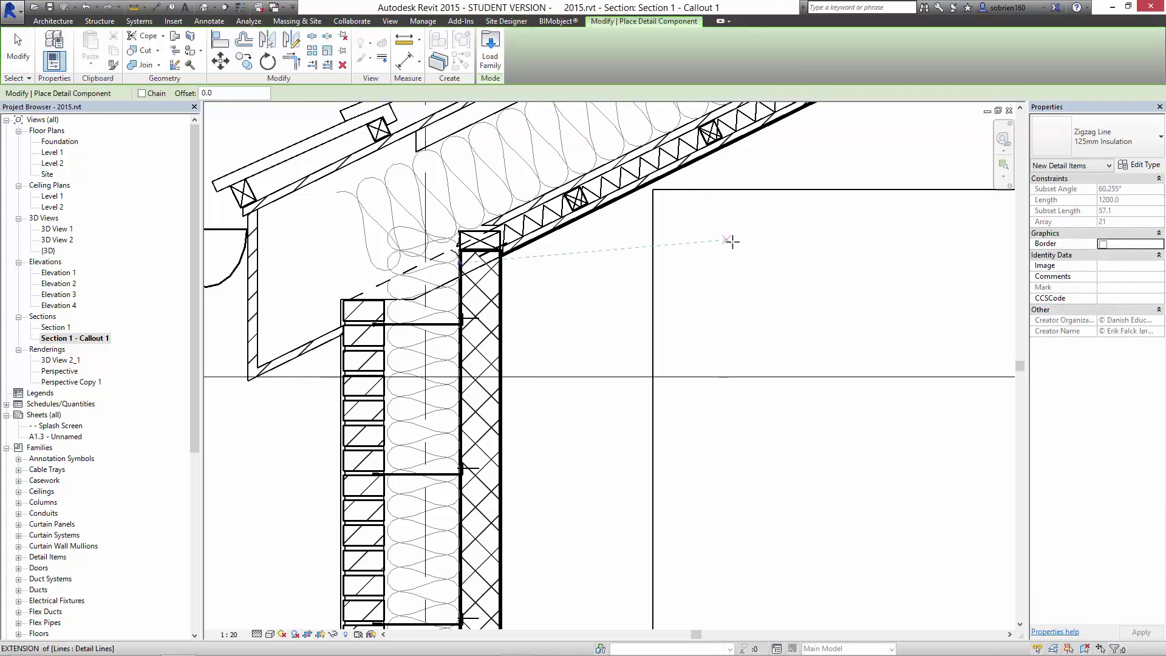
click(1072, 144)
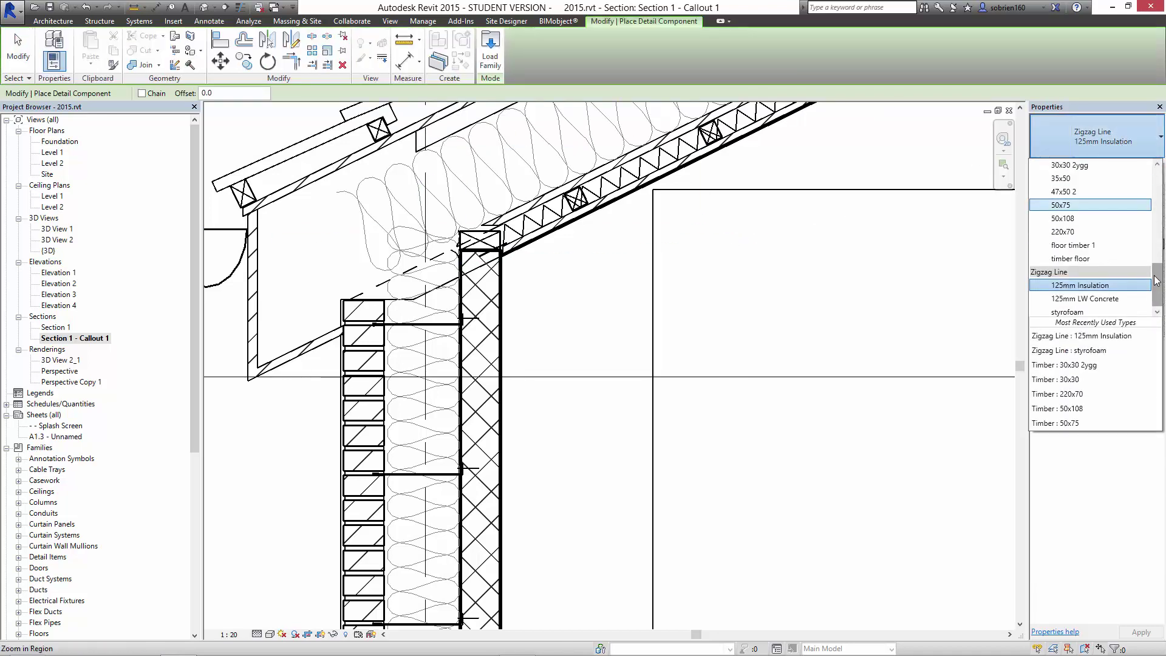
drag(1156, 281, 1156, 207)
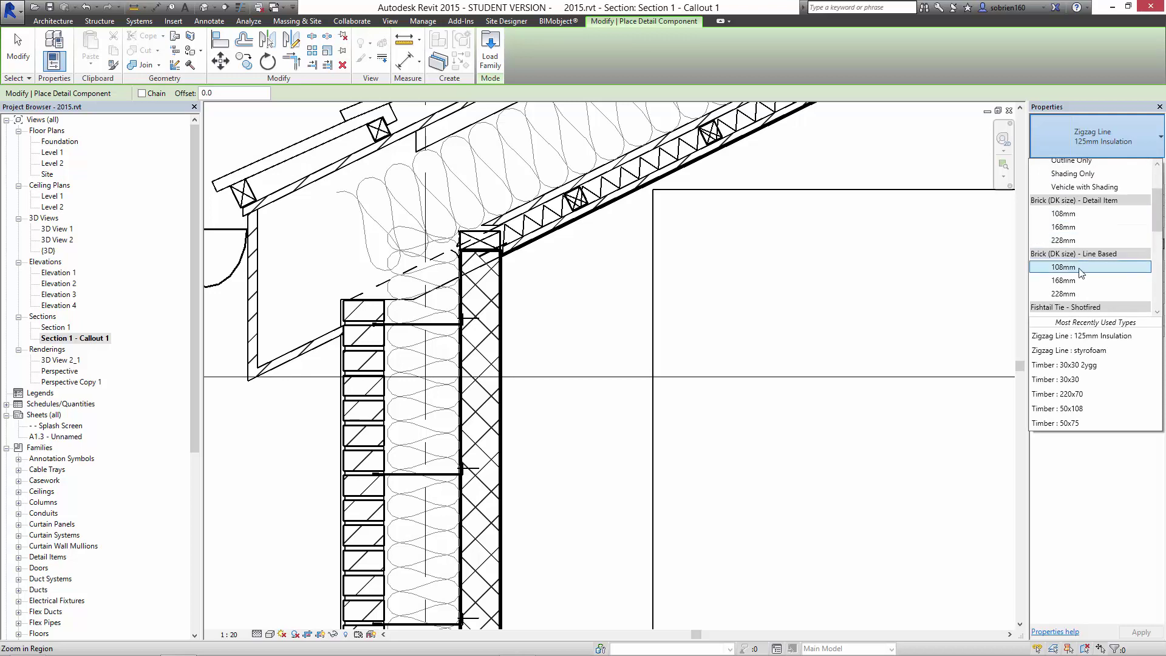
click(1080, 212)
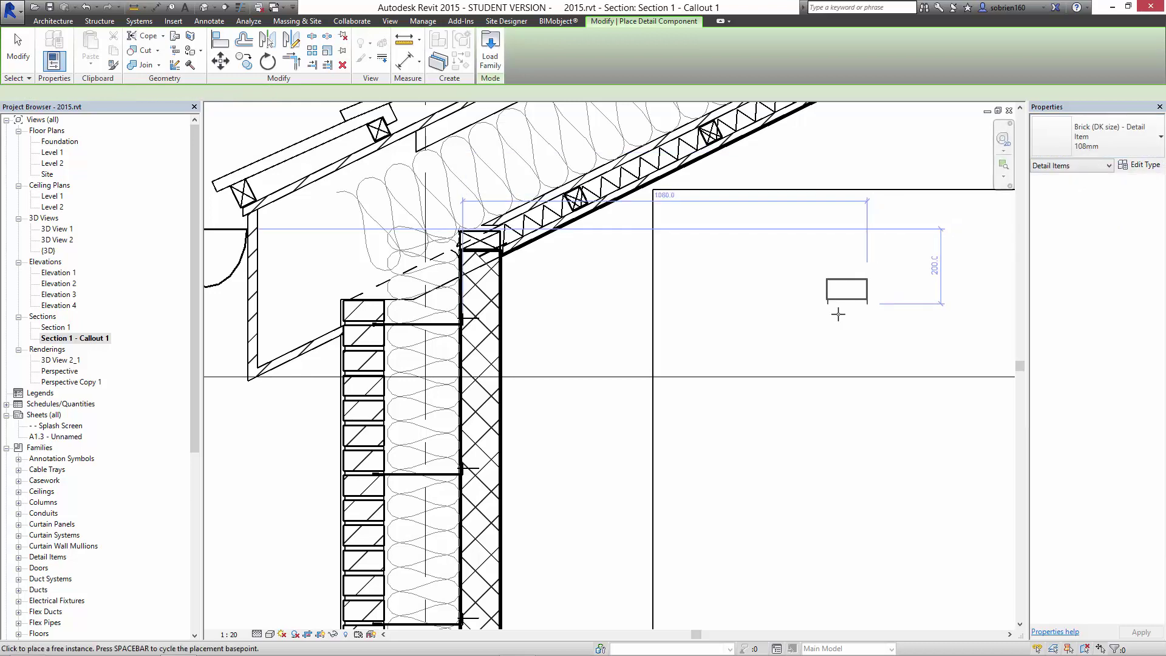
click(813, 307)
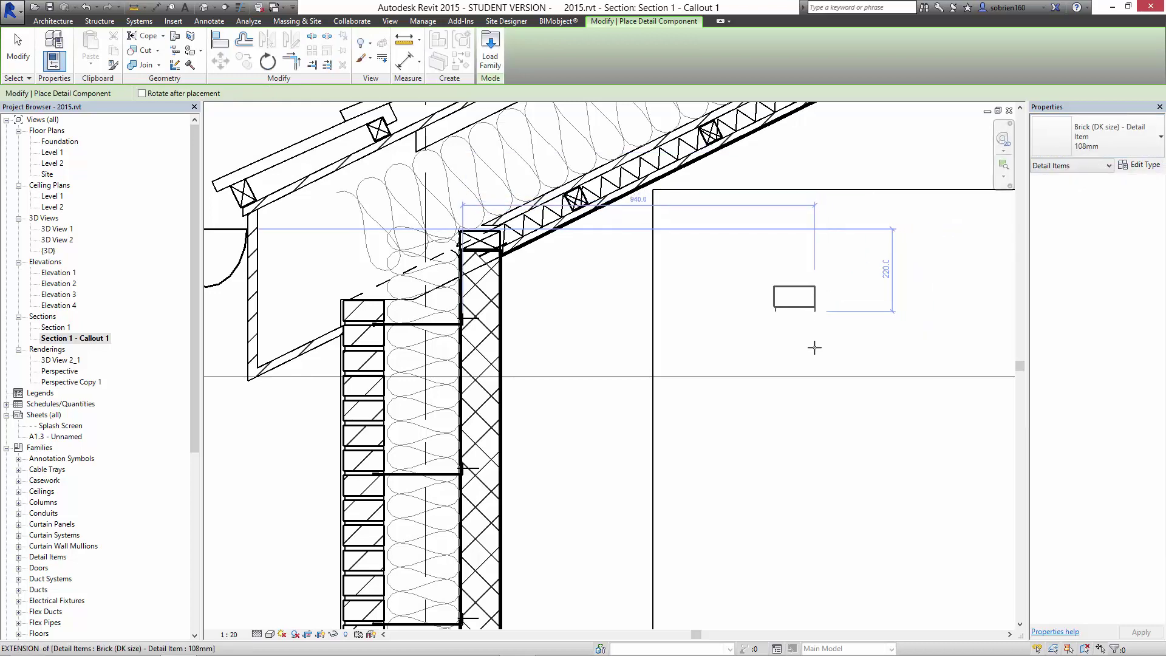
key(Escape)
key(Escape)
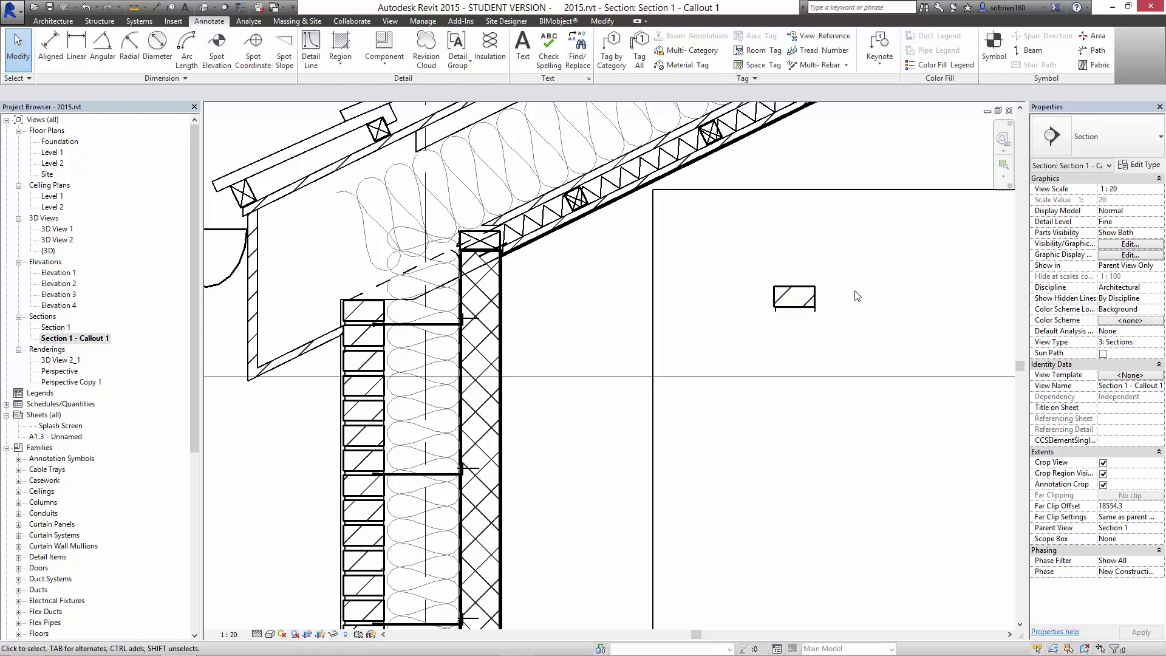
Open the family of the loose 108mm brick for editing.
click(806, 311)
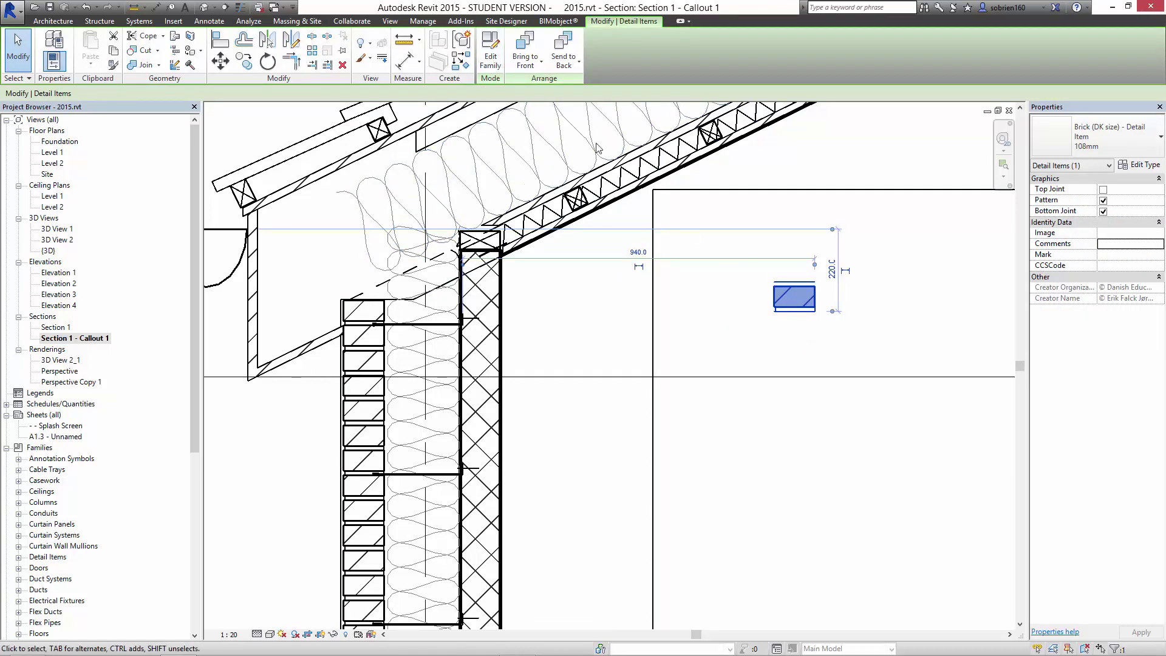
click(485, 61)
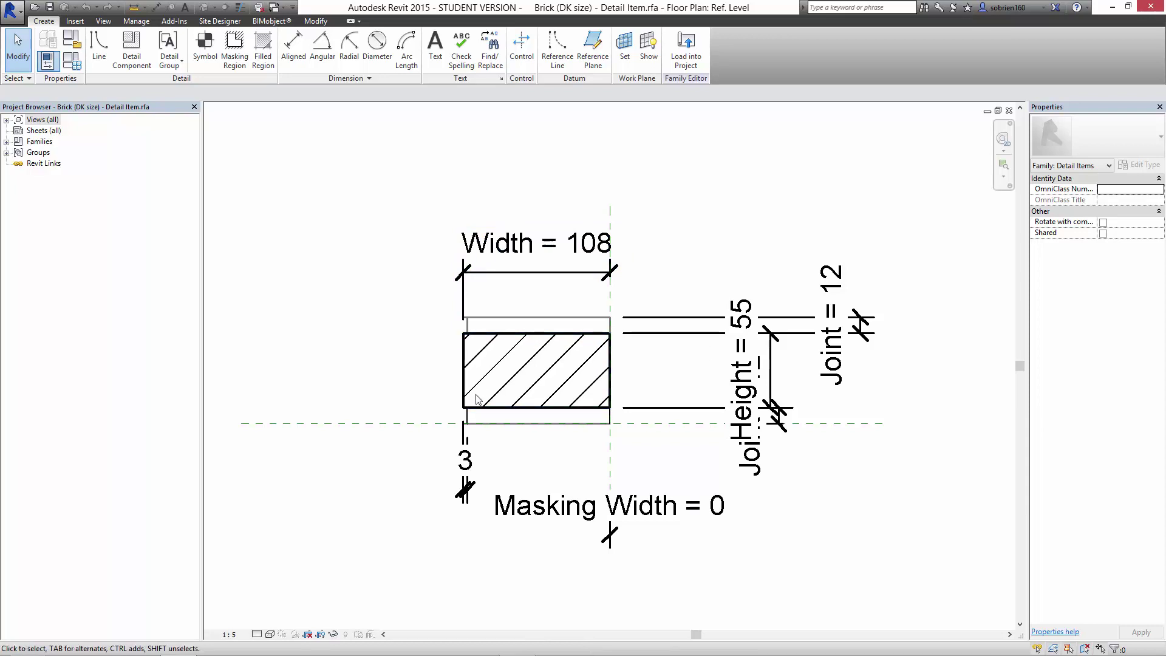
scroll(530, 414, up, 2)
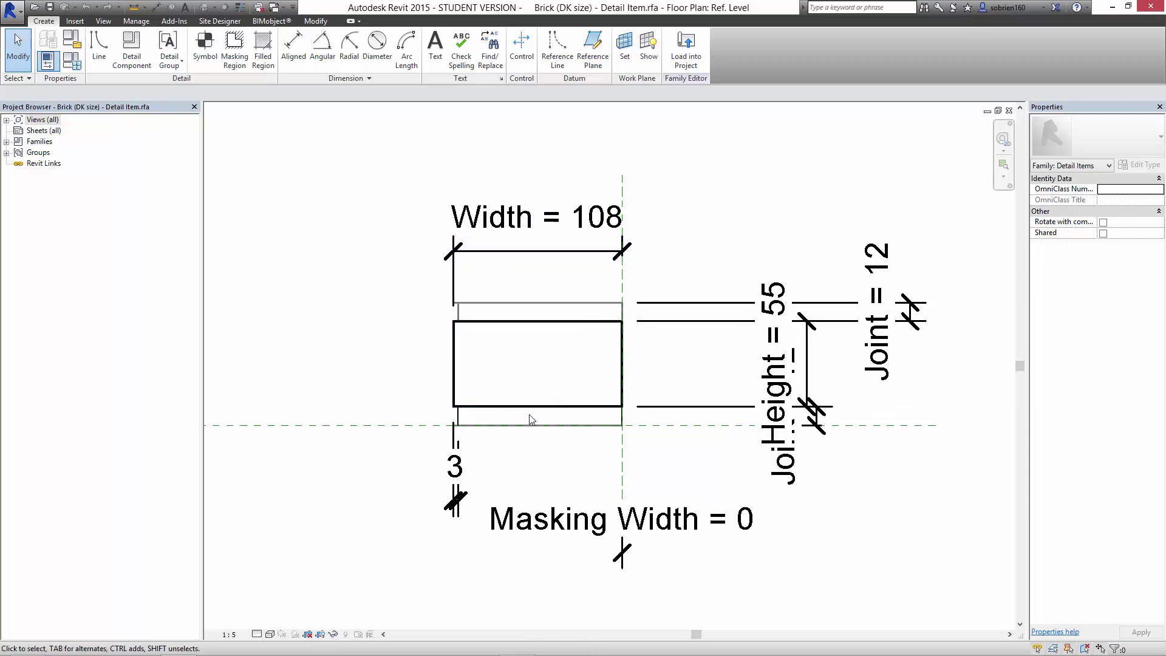
Set the entire boundary of the brick's Masonry filled region to the Thin Lines subcategory and finish the boundary edit.
click(526, 408)
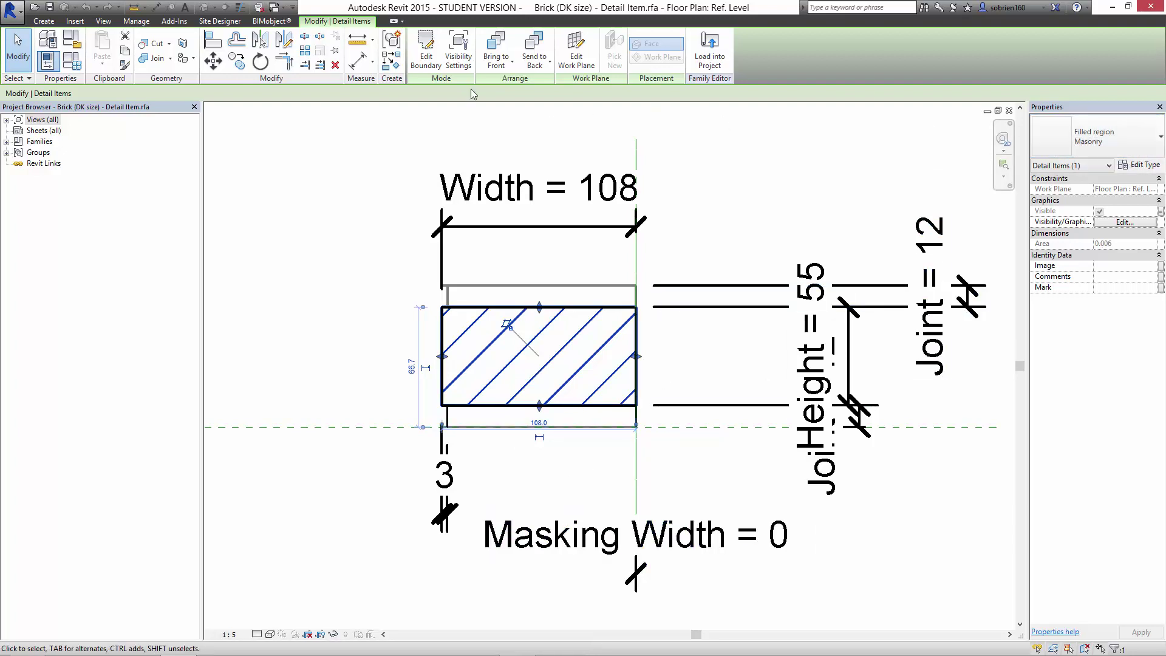
click(425, 51)
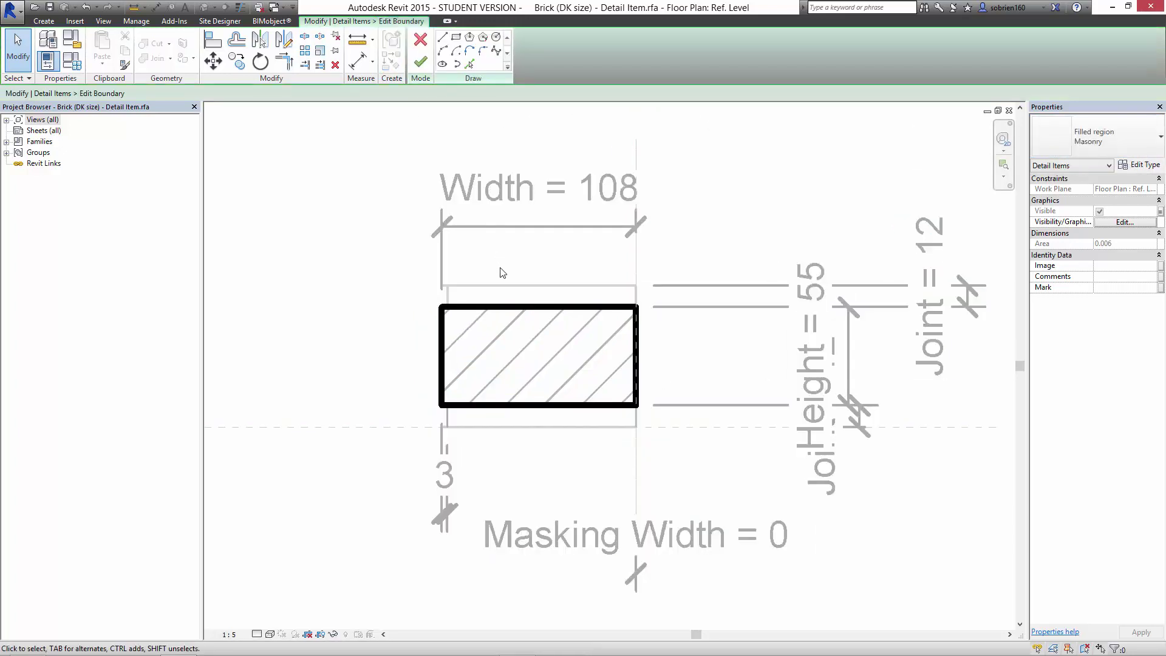
key(Tab)
click(521, 315)
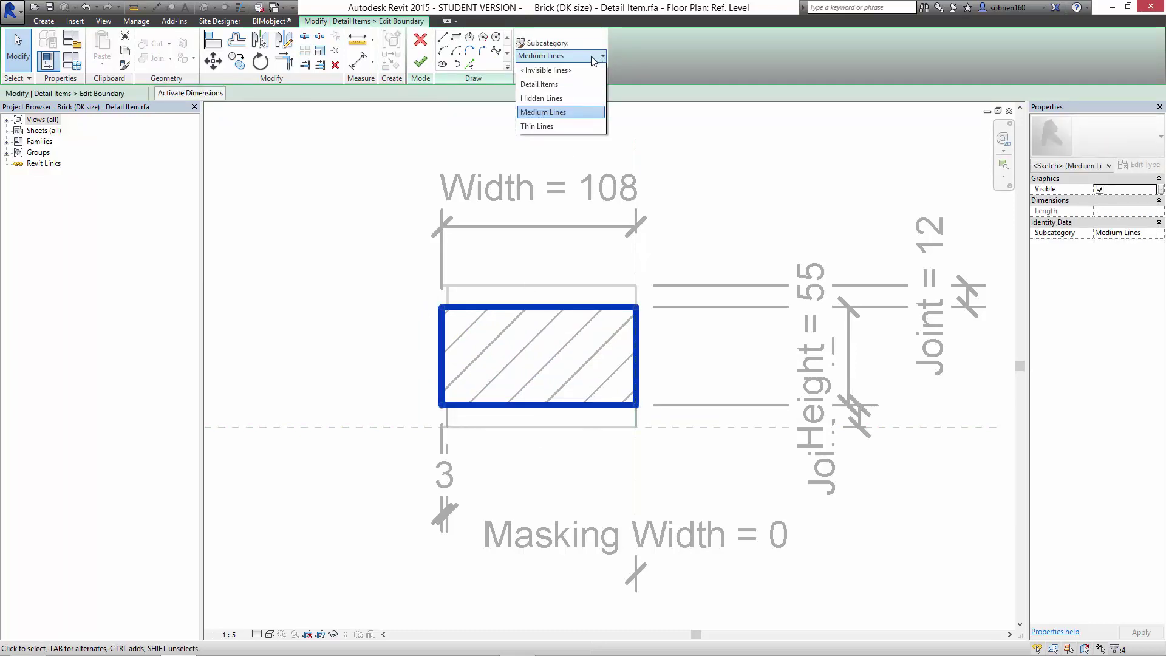
click(557, 126)
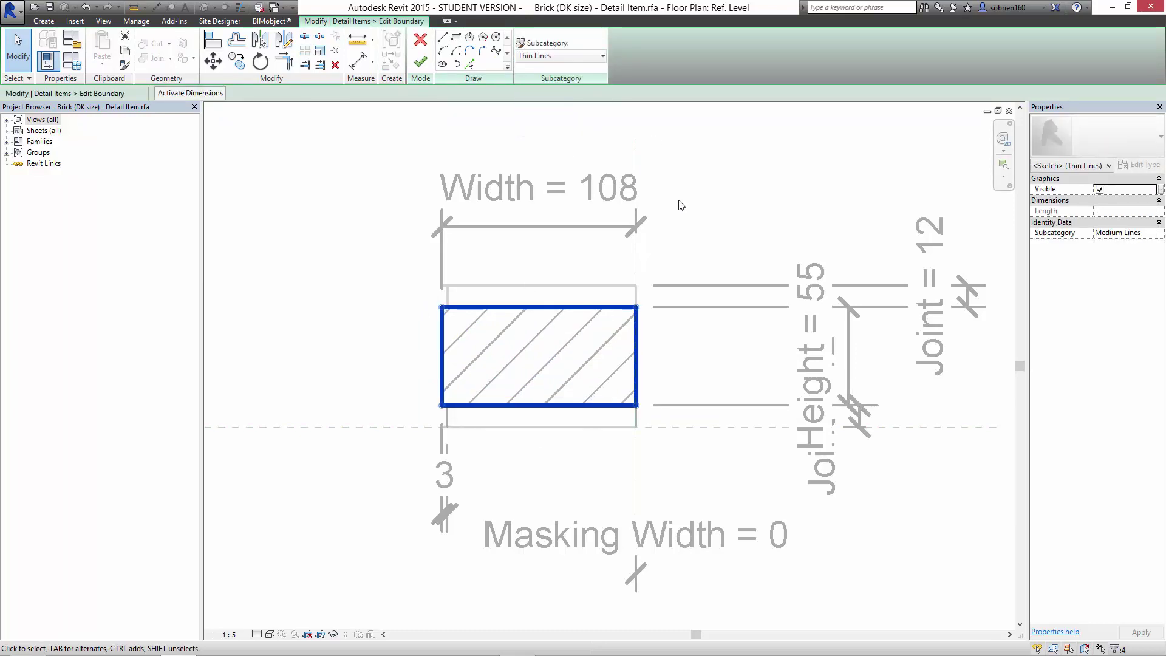
click(674, 207)
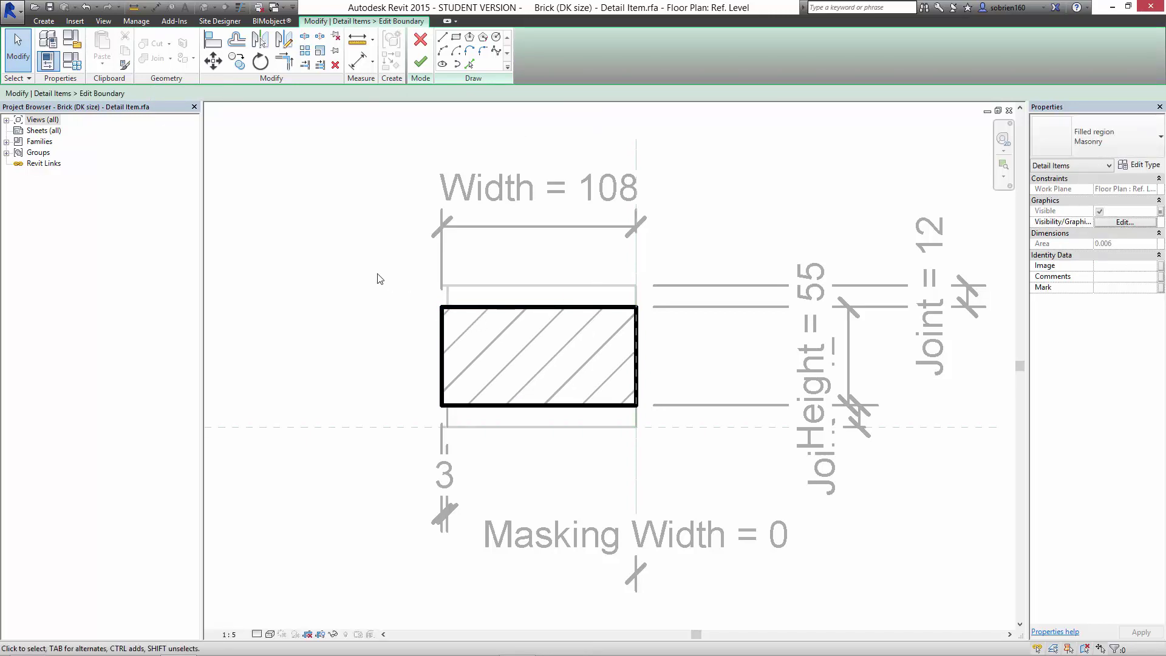
click(420, 61)
key(Escape)
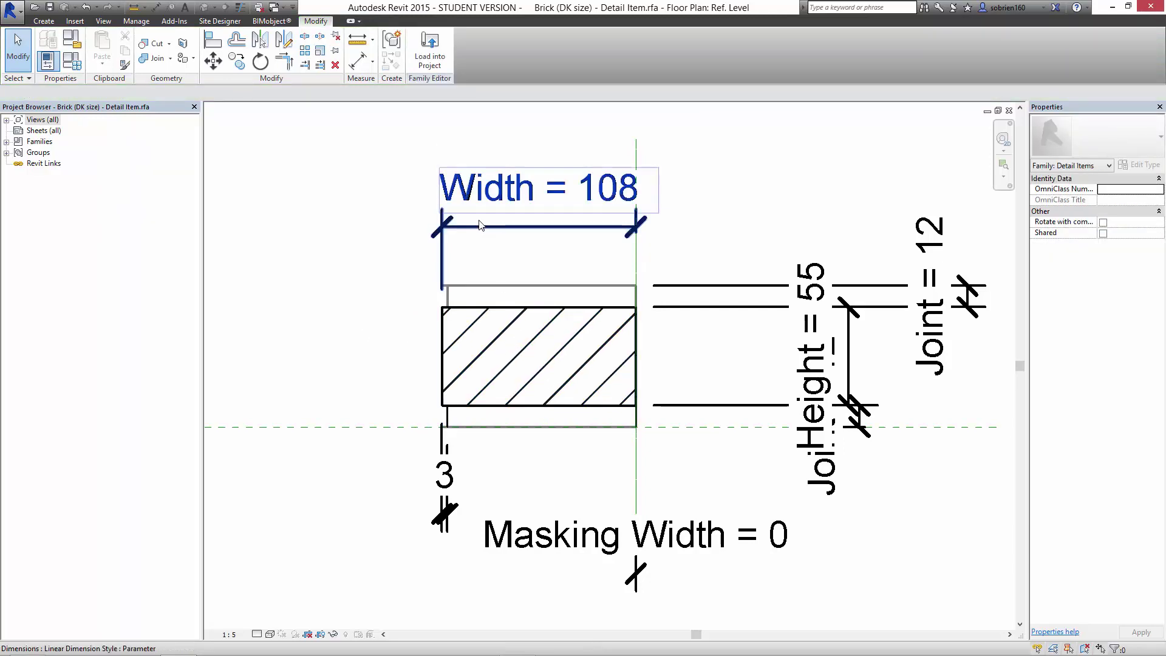
Load the edited brick family into the 2015 project and compare the outer leaf's brickwork with the loose brick.
click(429, 56)
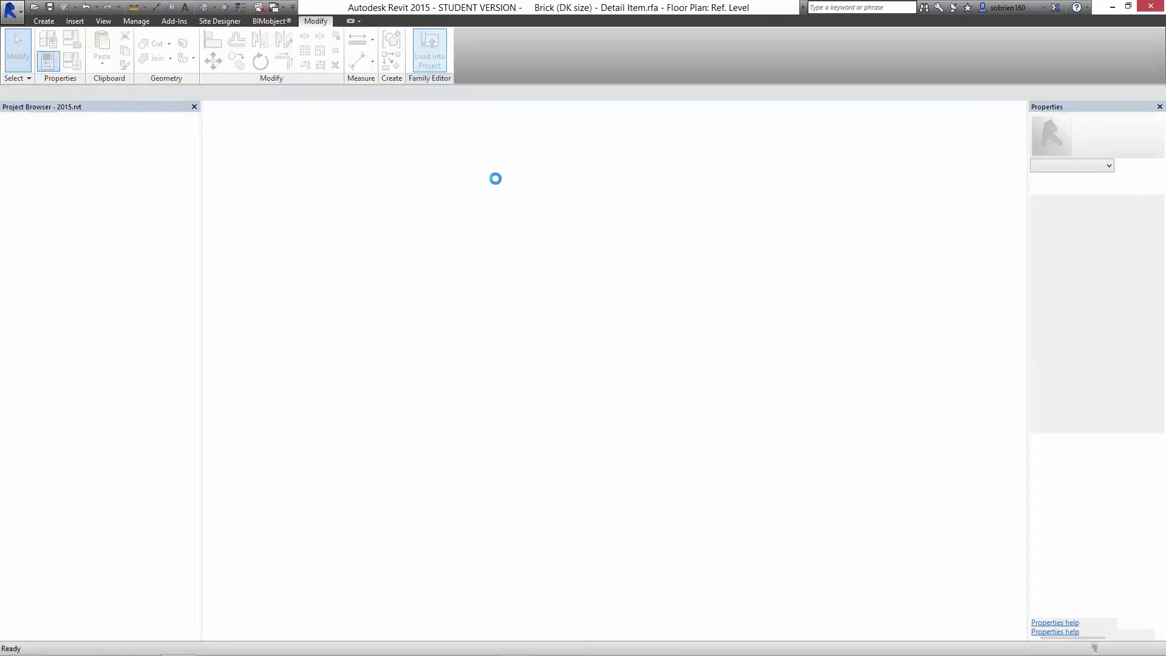
click(528, 313)
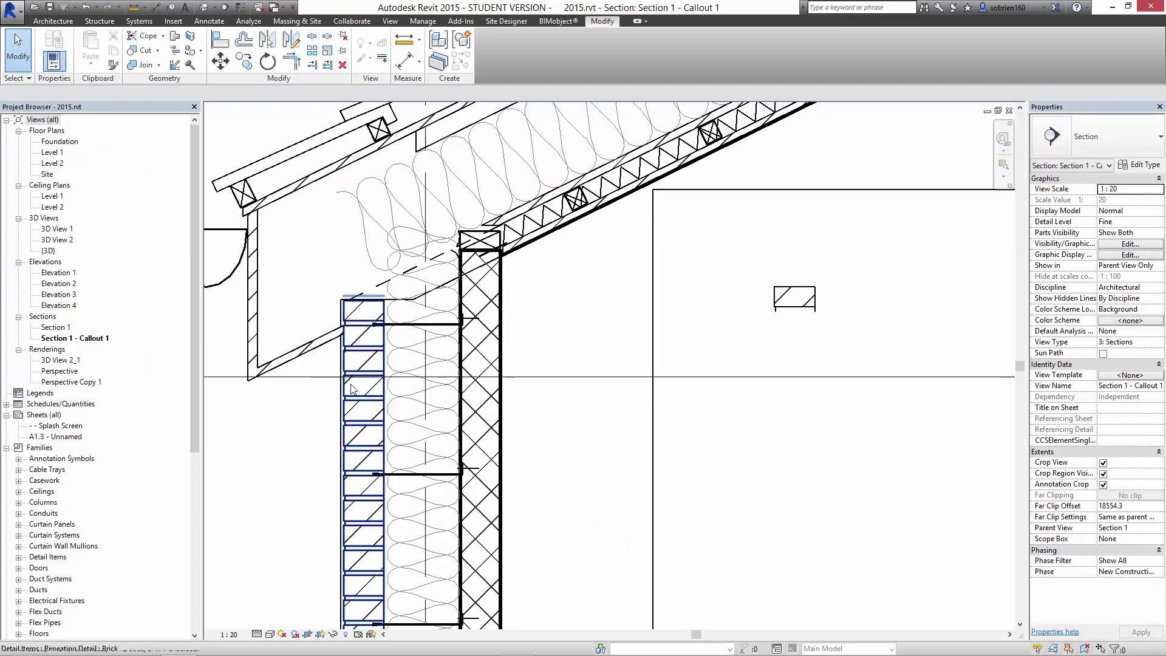
scroll(340, 425, up, 3)
scroll(243, 449, down, 2)
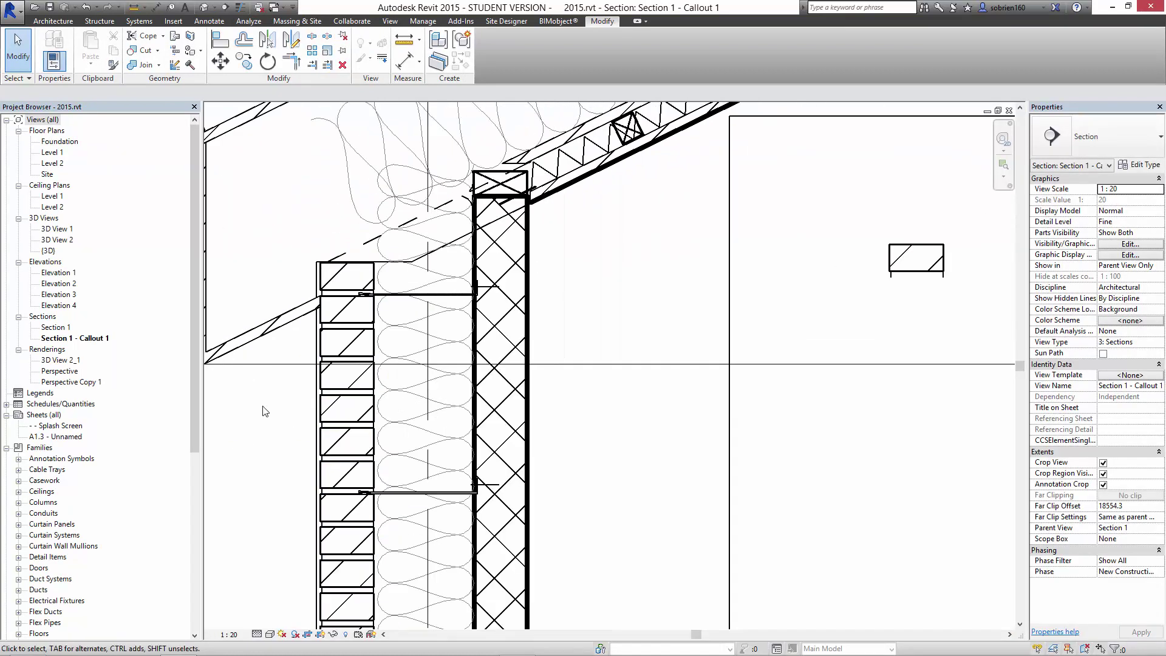
scroll(282, 407, down, 1)
middle_drag(358, 451, 507, 415)
middle_drag(402, 479, 428, 485)
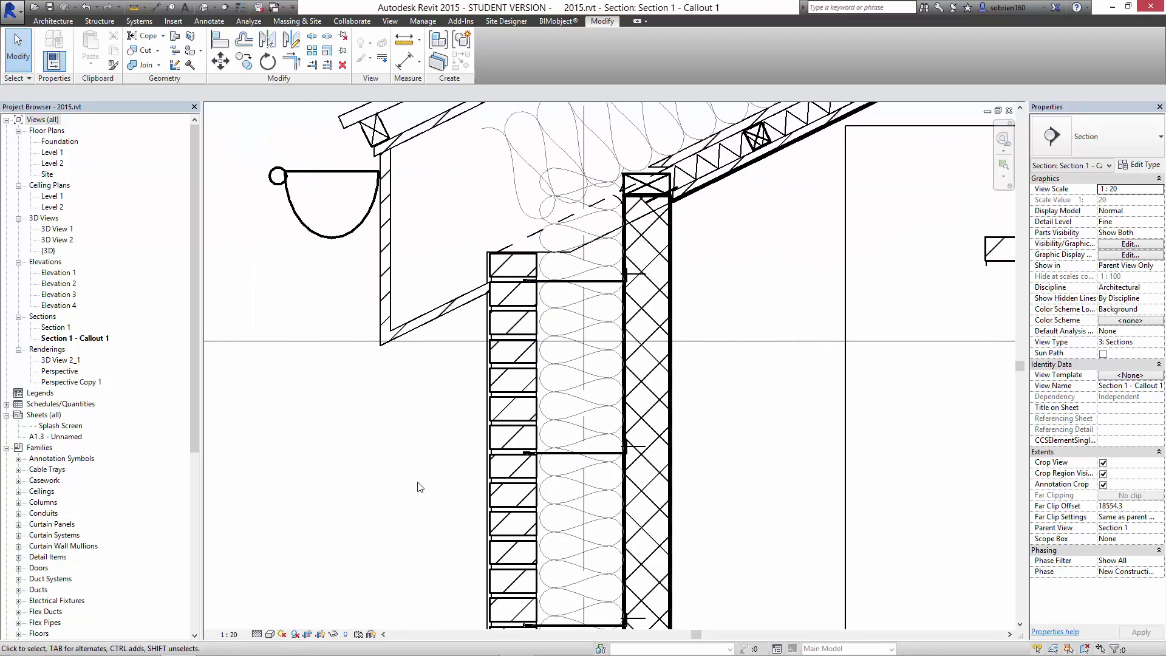
scroll(468, 449, down, 1)
click(878, 298)
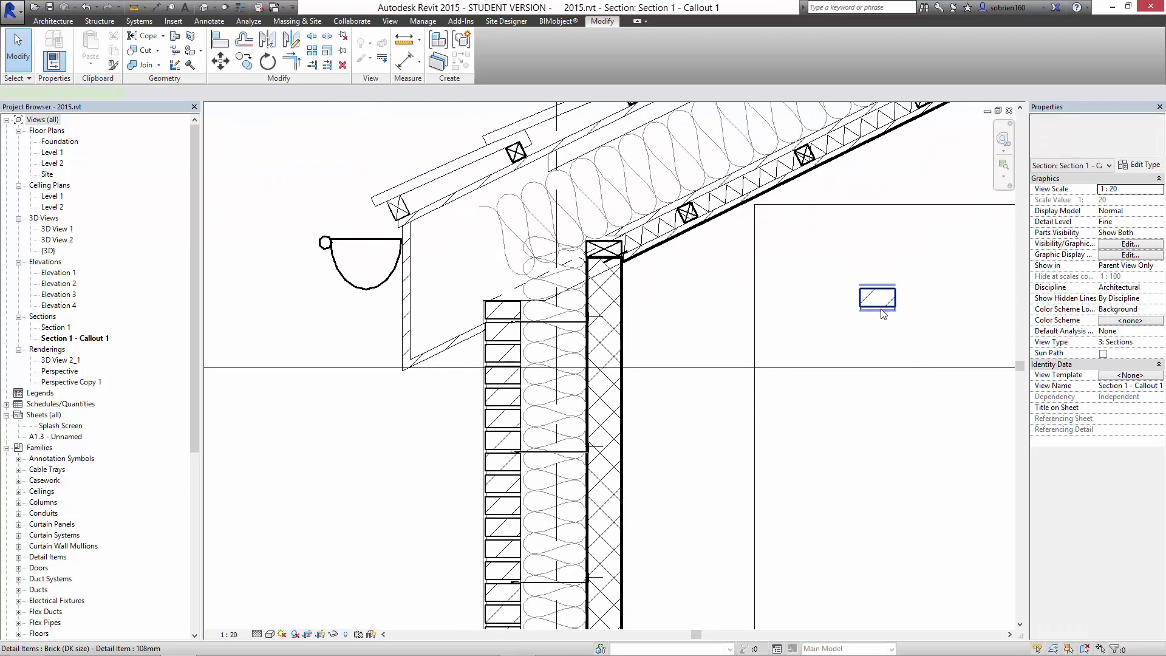
click(872, 462)
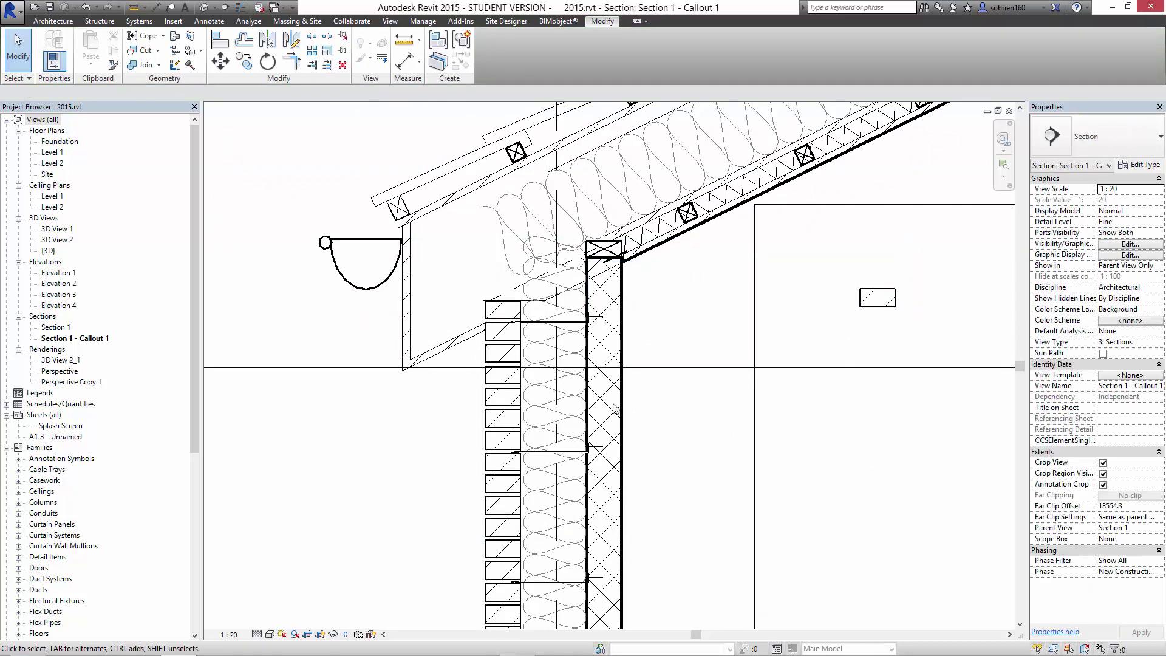
Check which detail component the outer leaf's Brick repeating detail uses in its type properties, leaving the settings as they are.
click(513, 425)
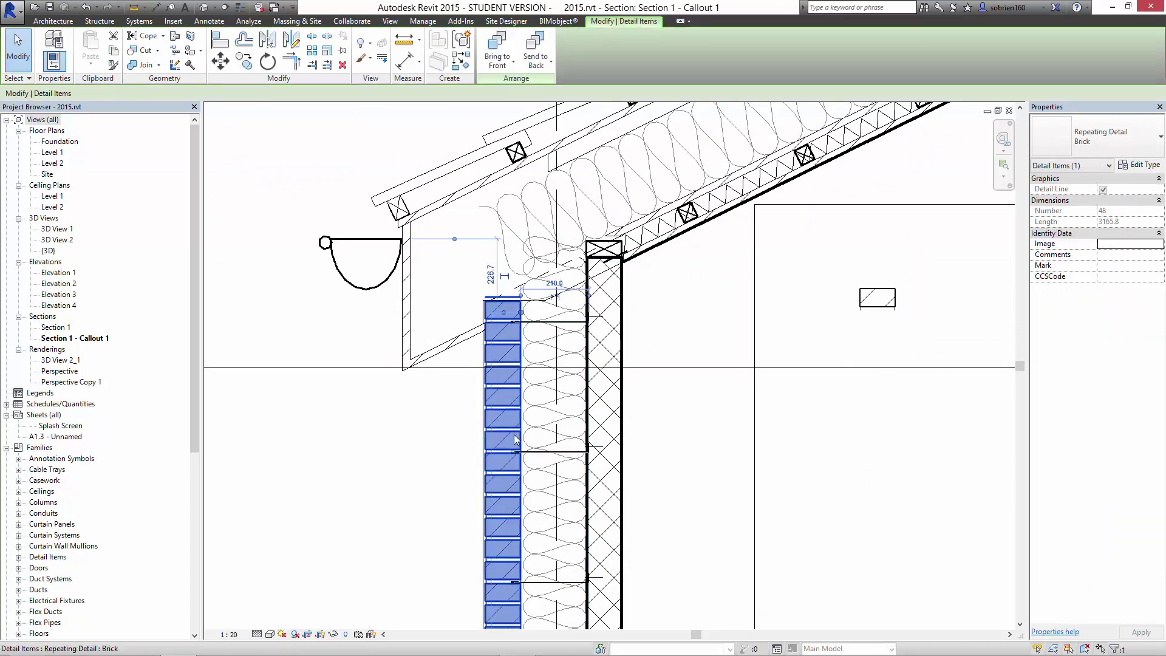
click(1151, 165)
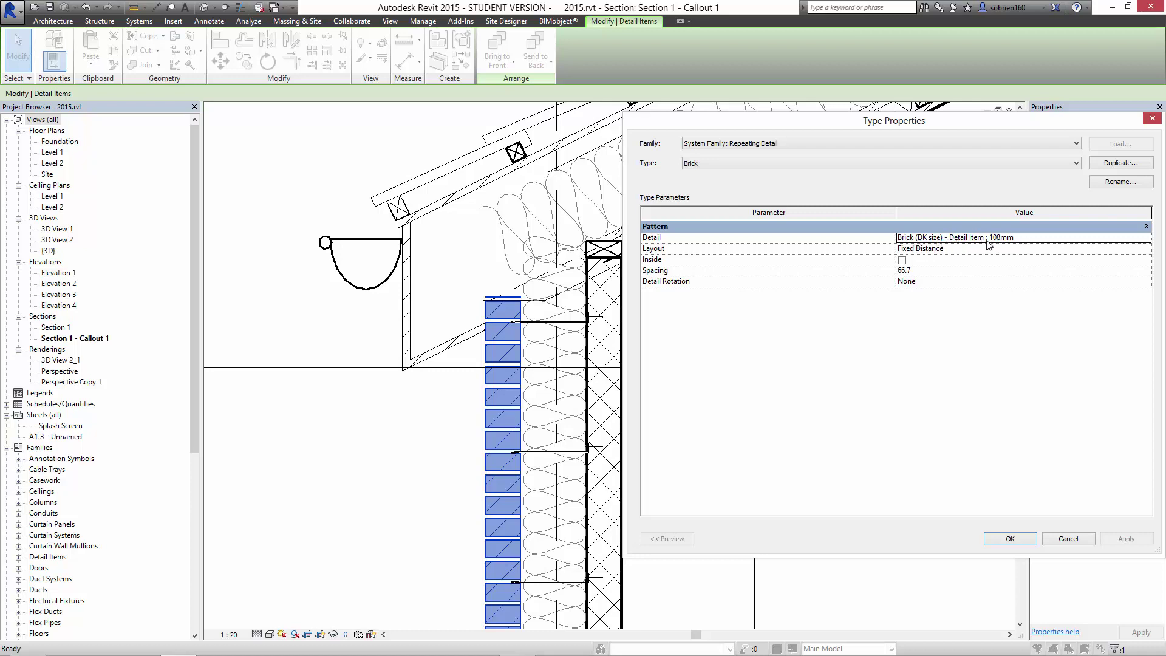
click(1068, 539)
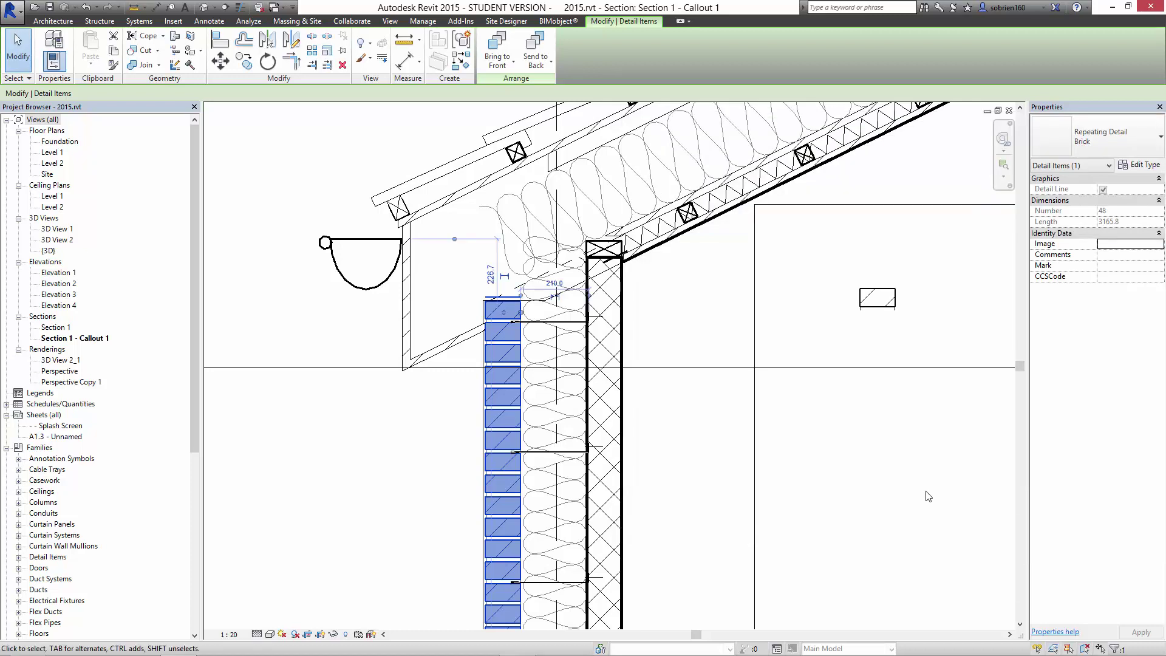
click(633, 295)
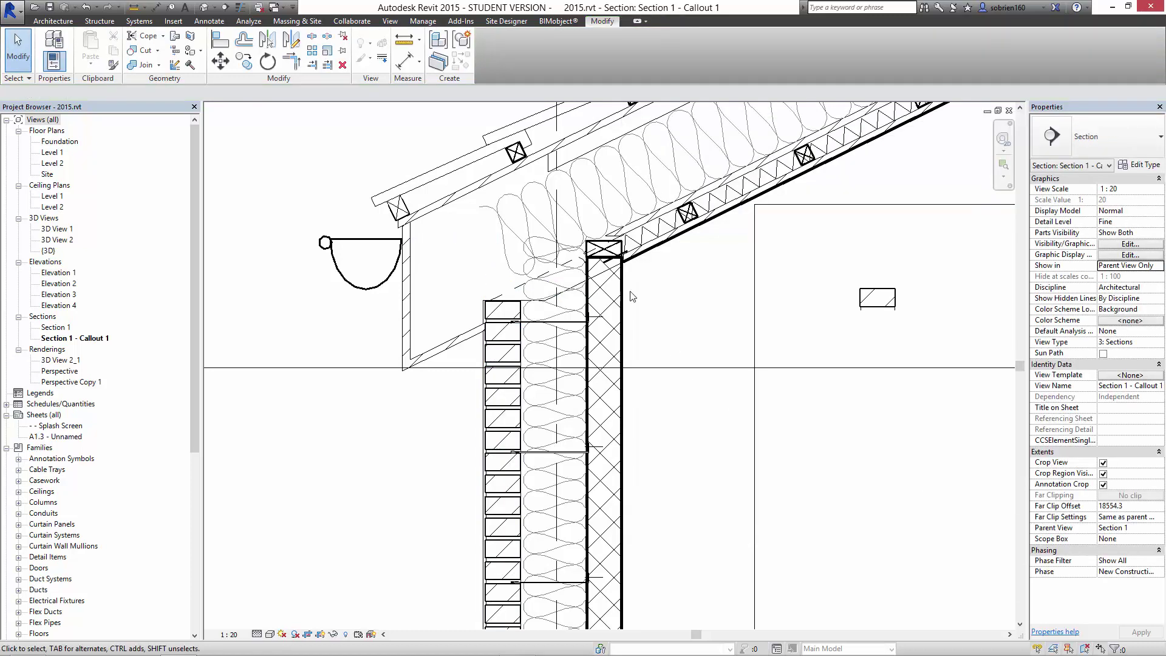
Place a second 108mm Brick (DK size) detail item diagonally above the first loose brick.
click(209, 21)
click(389, 63)
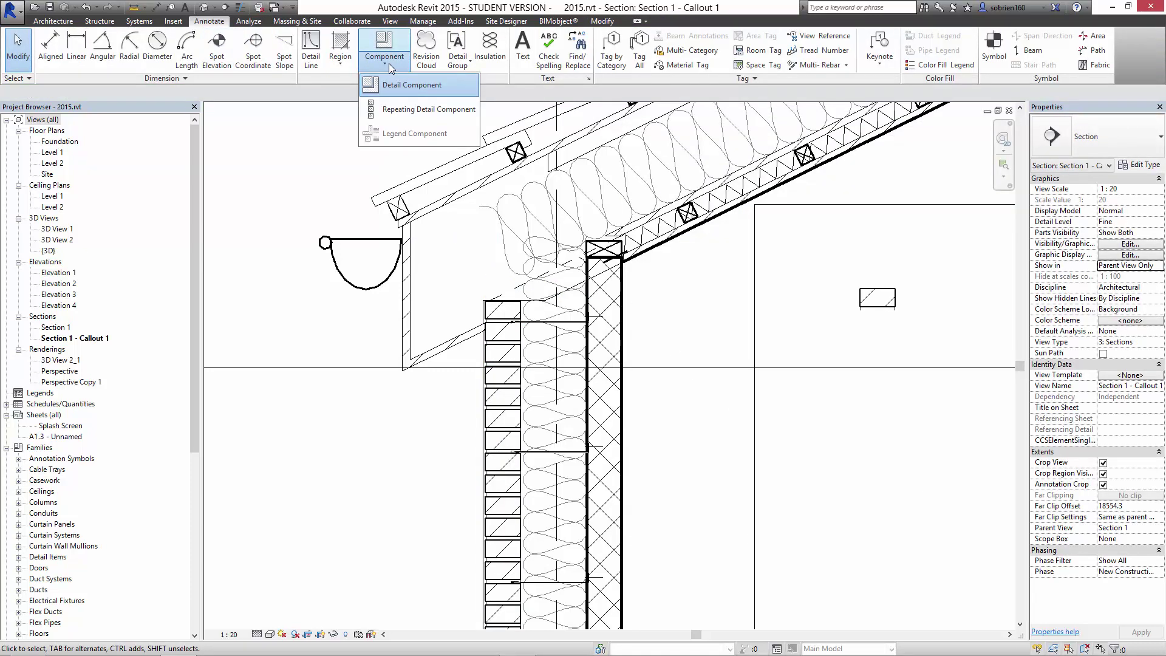
click(394, 83)
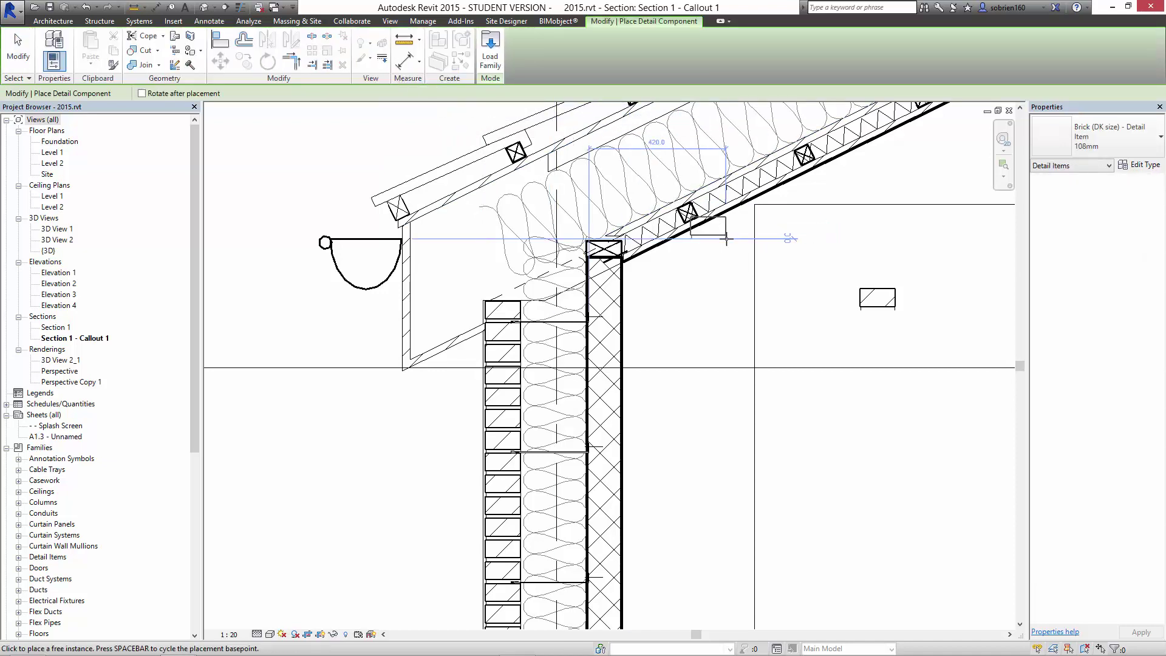
click(934, 284)
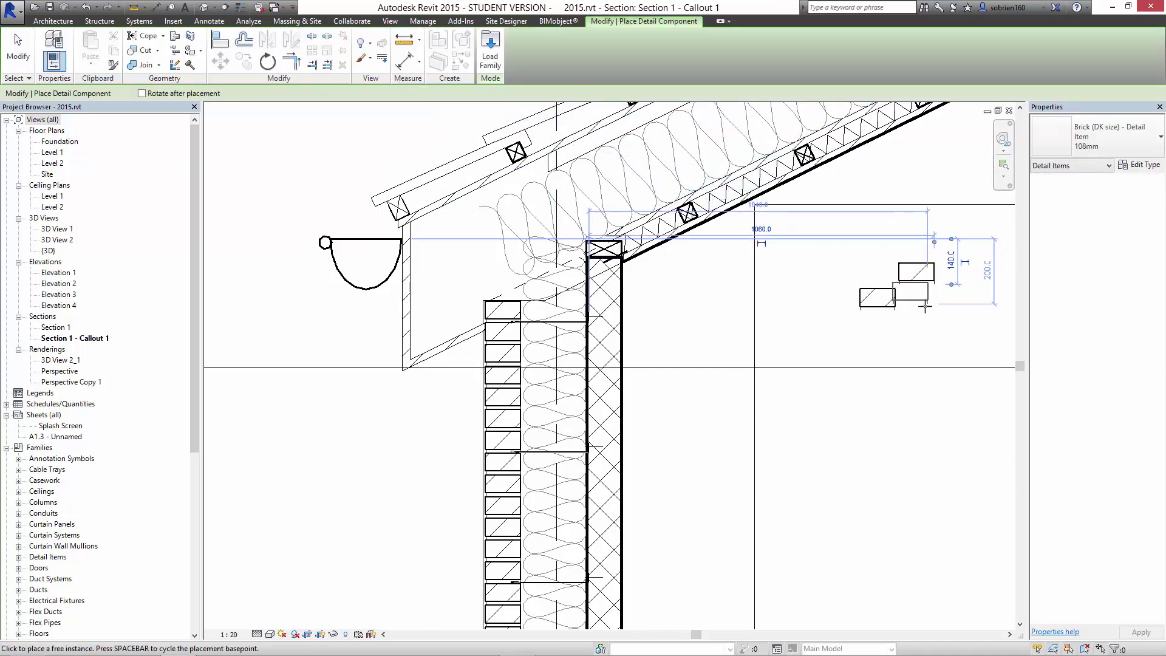
key(Escape)
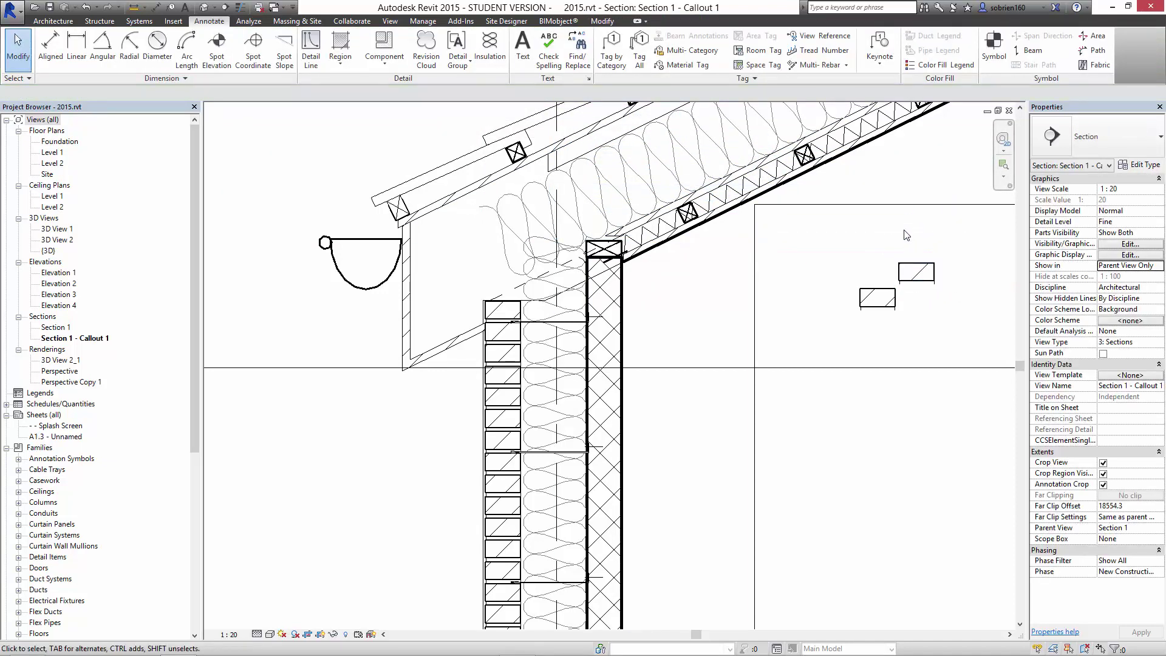
mouse_move(918, 654)
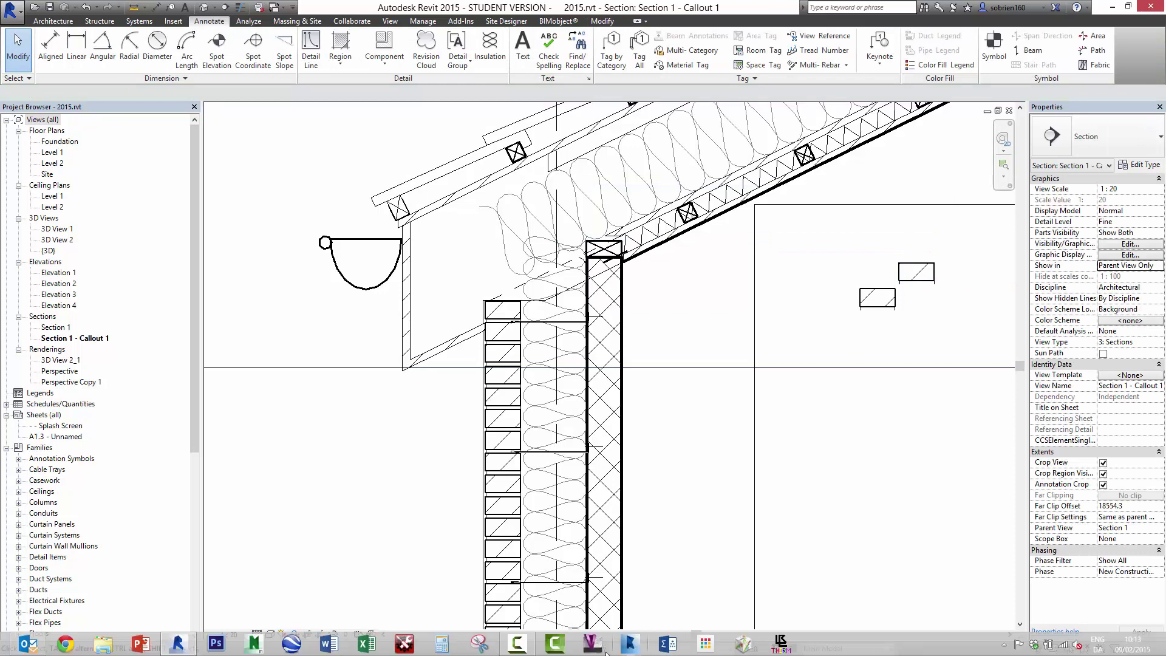
click(517, 642)
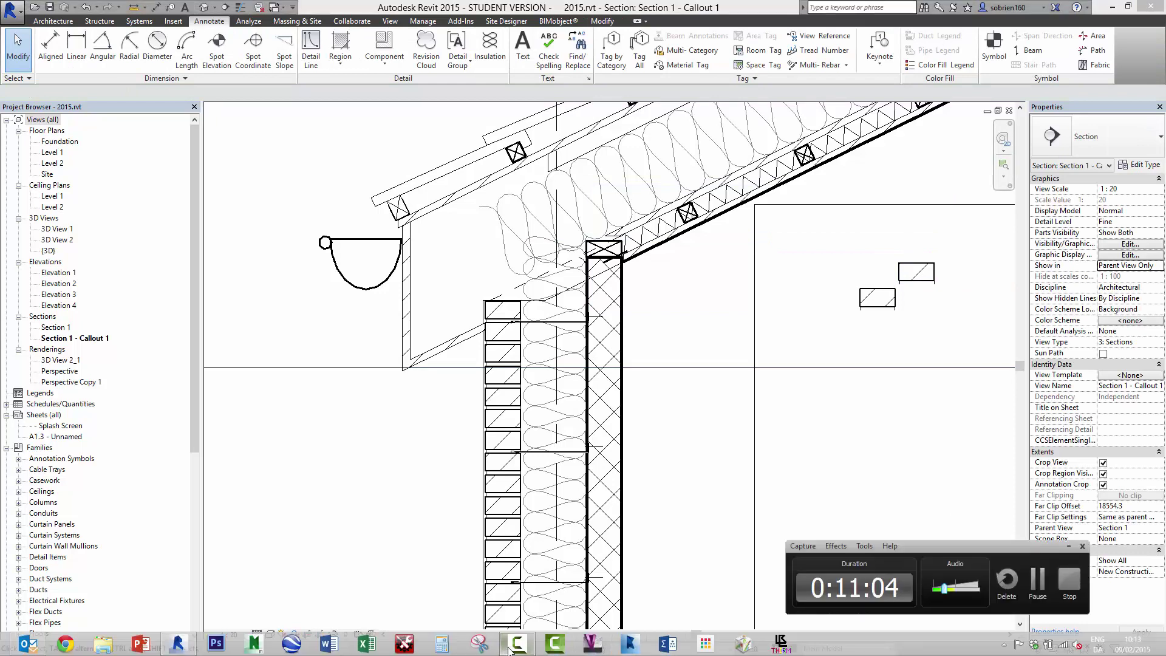
click(1036, 585)
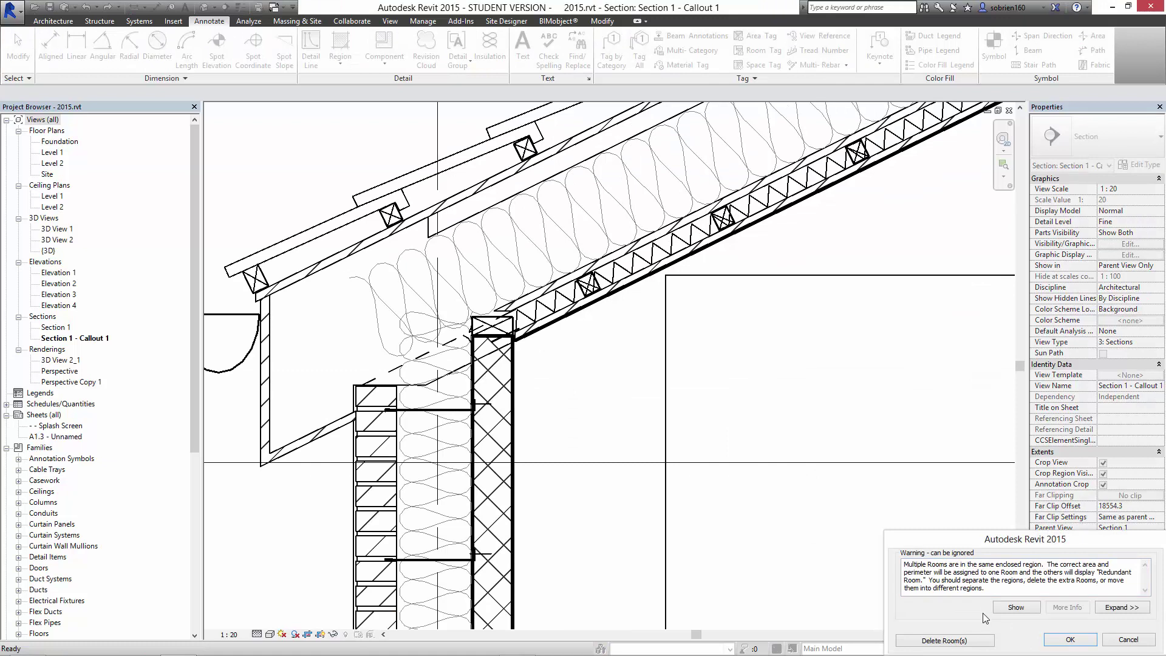
click(1121, 642)
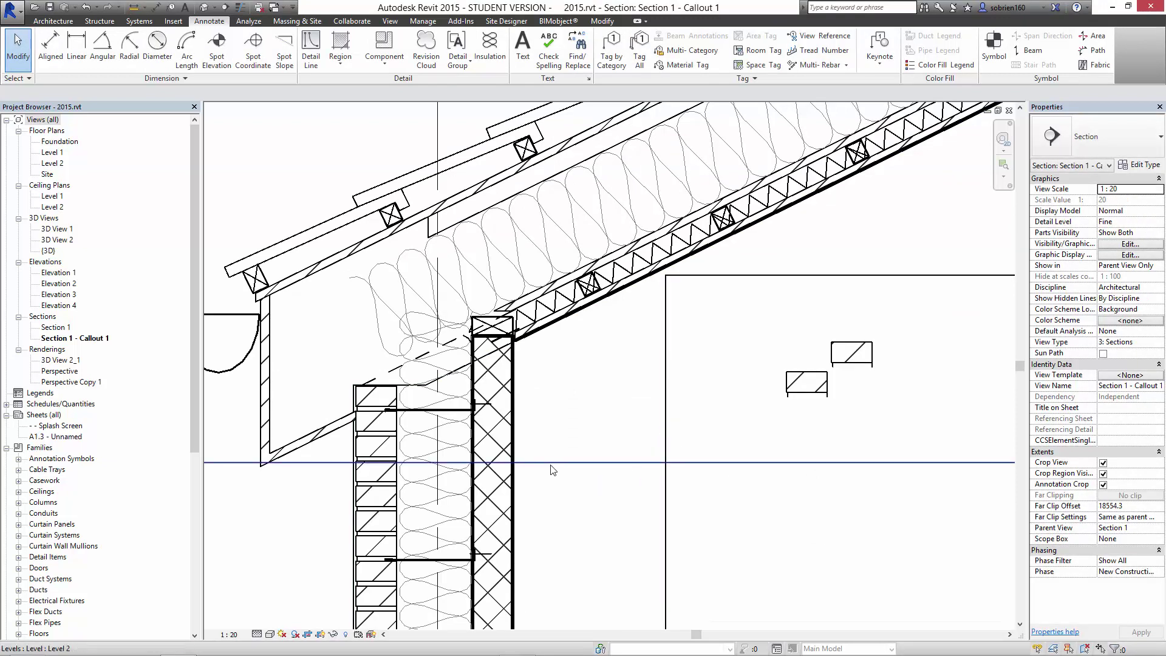
Delete both loose 108mm Brick (DK size) detail items from the callout view.
middle_drag(806, 345, 799, 393)
scroll(799, 393, down, 1)
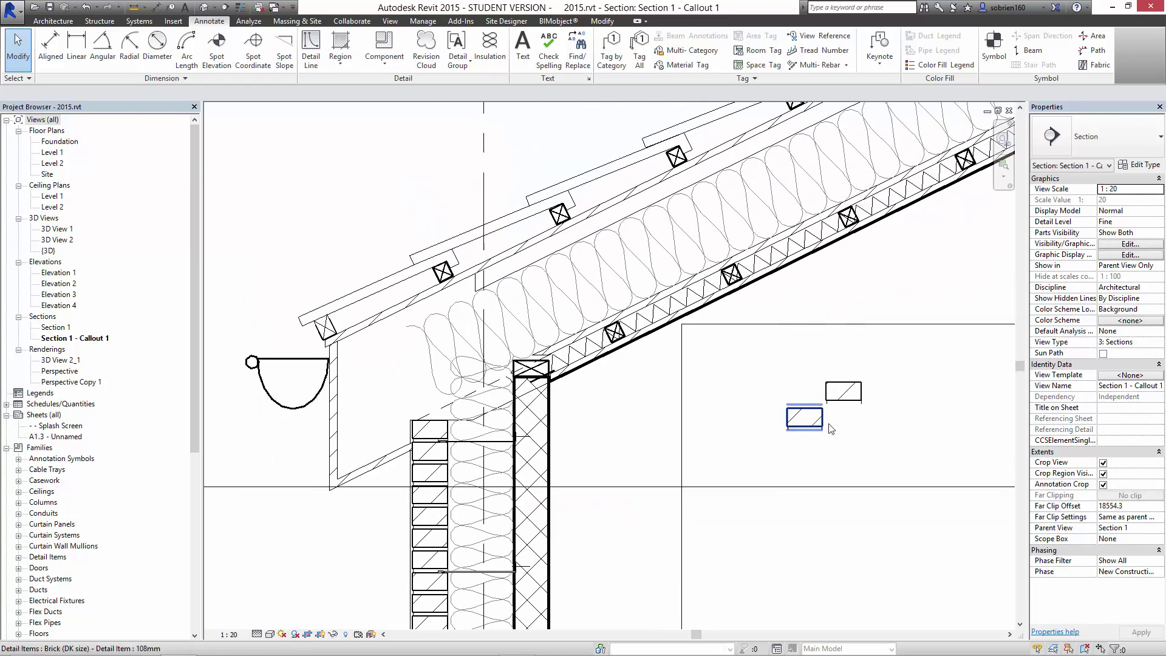
click(863, 395)
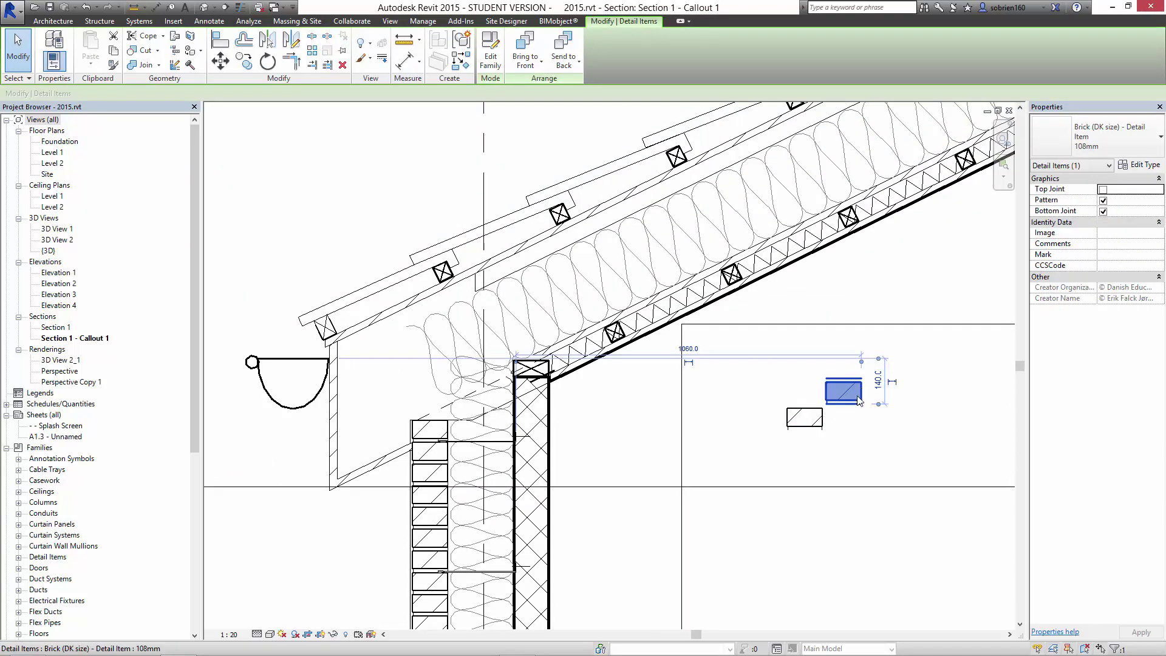
key(Delete)
click(821, 418)
key(Delete)
scroll(847, 390, down, 1)
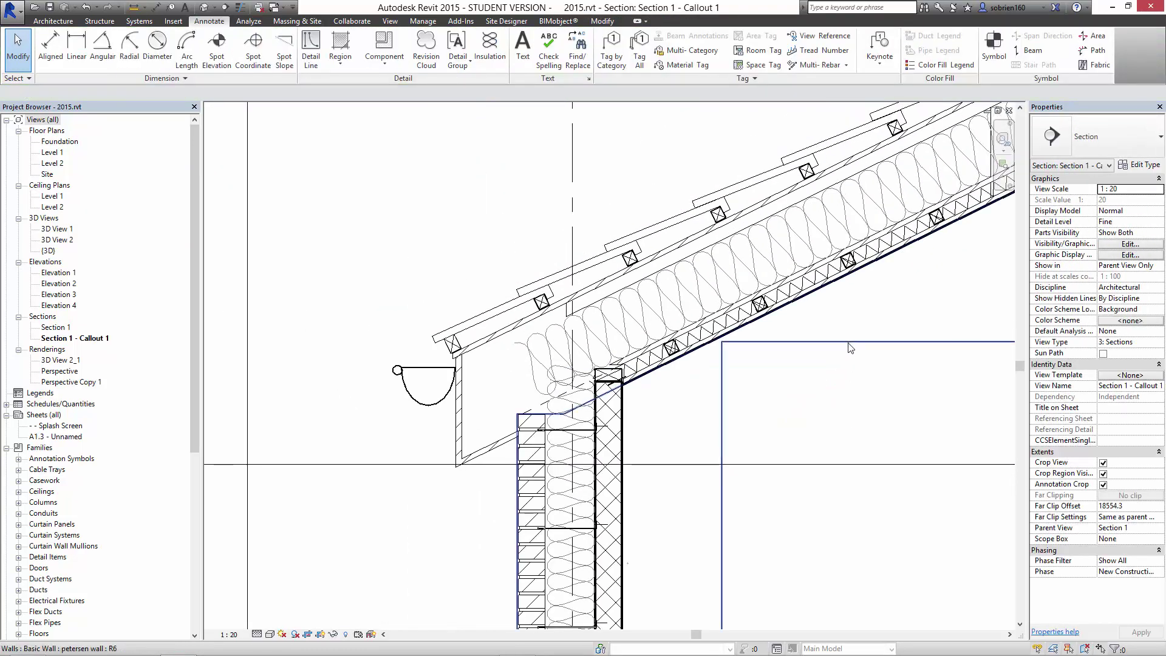
middle_drag(845, 367, 659, 458)
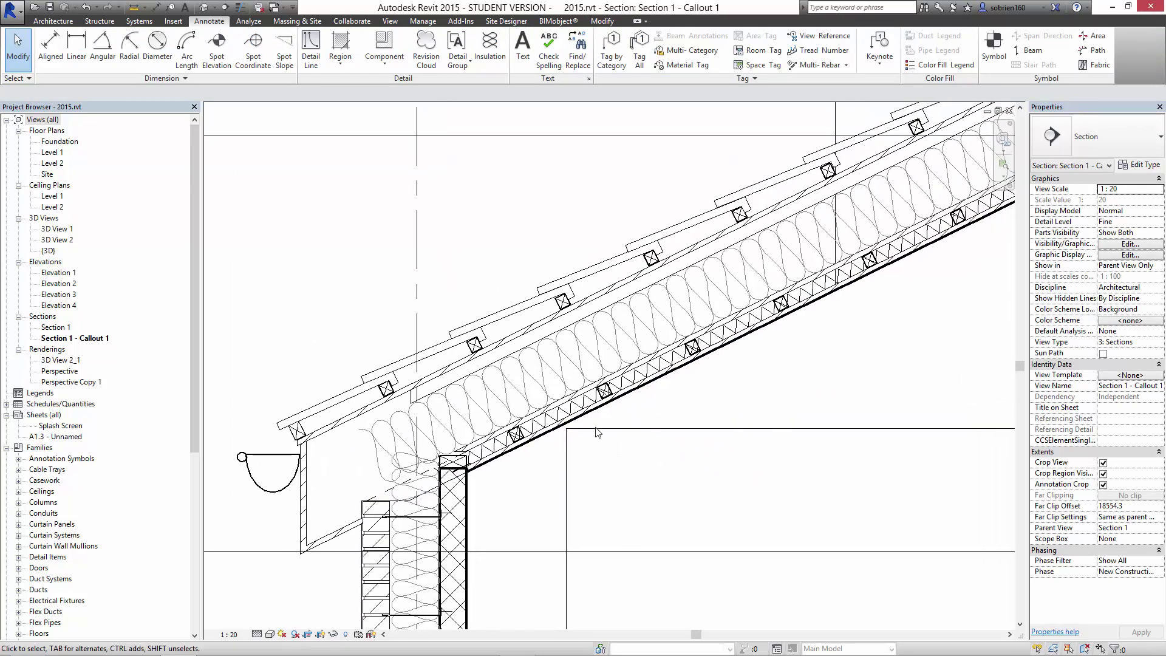
scroll(574, 417, down, 1)
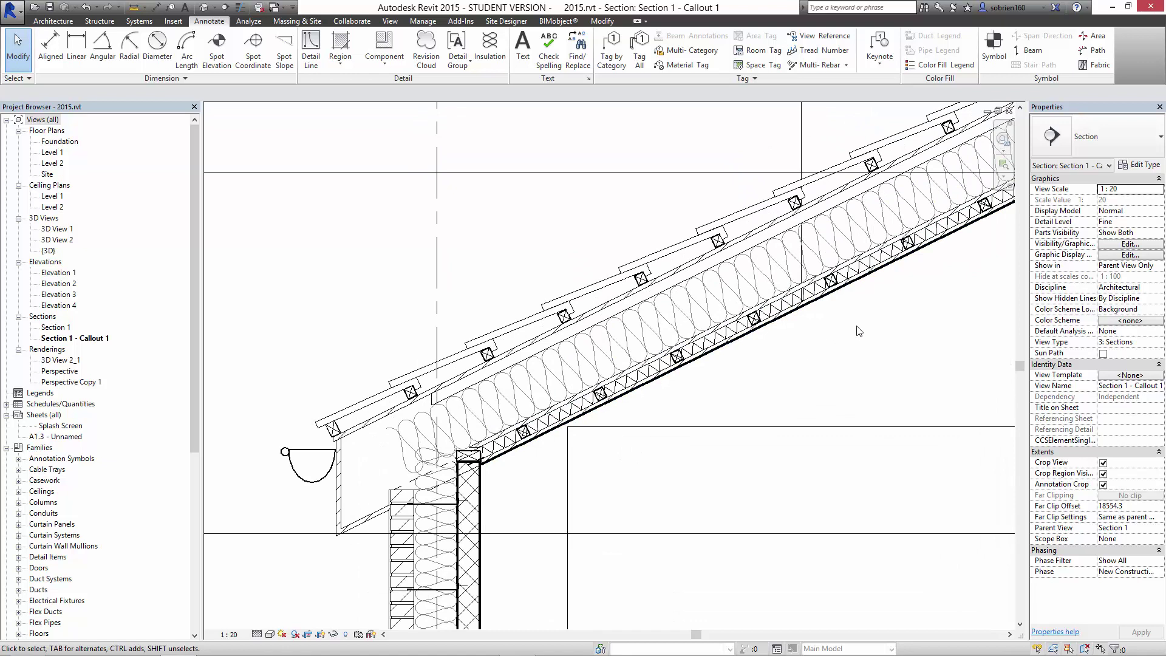
middle_drag(883, 317, 893, 409)
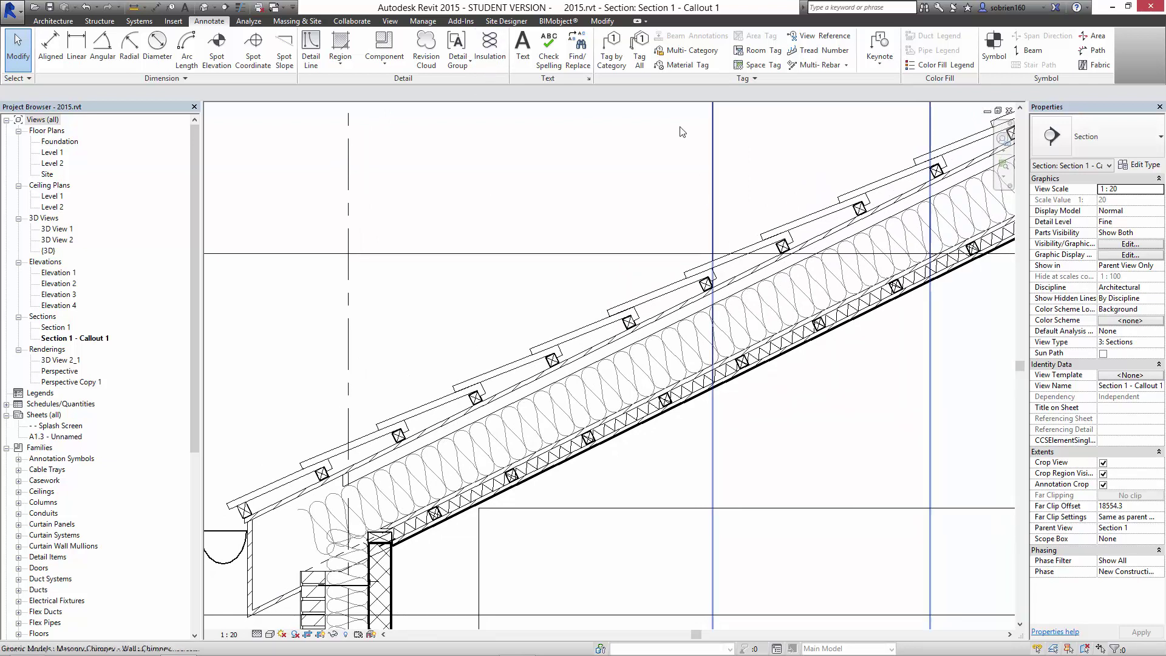
scroll(704, 193, down, 2)
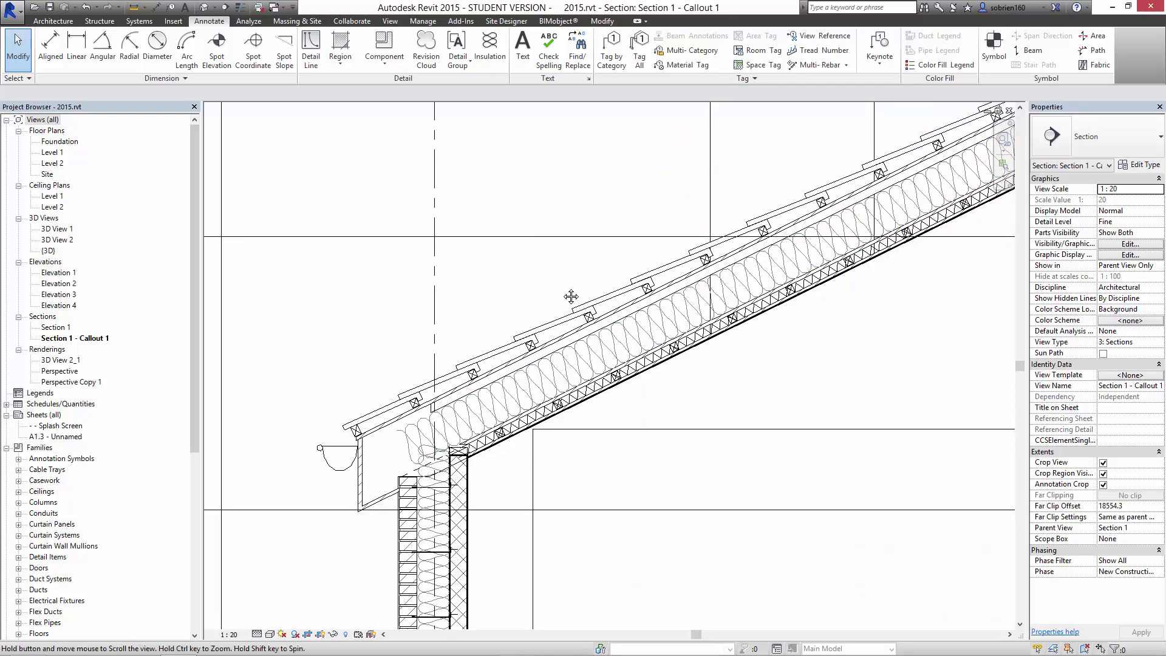
middle_drag(575, 271, 570, 240)
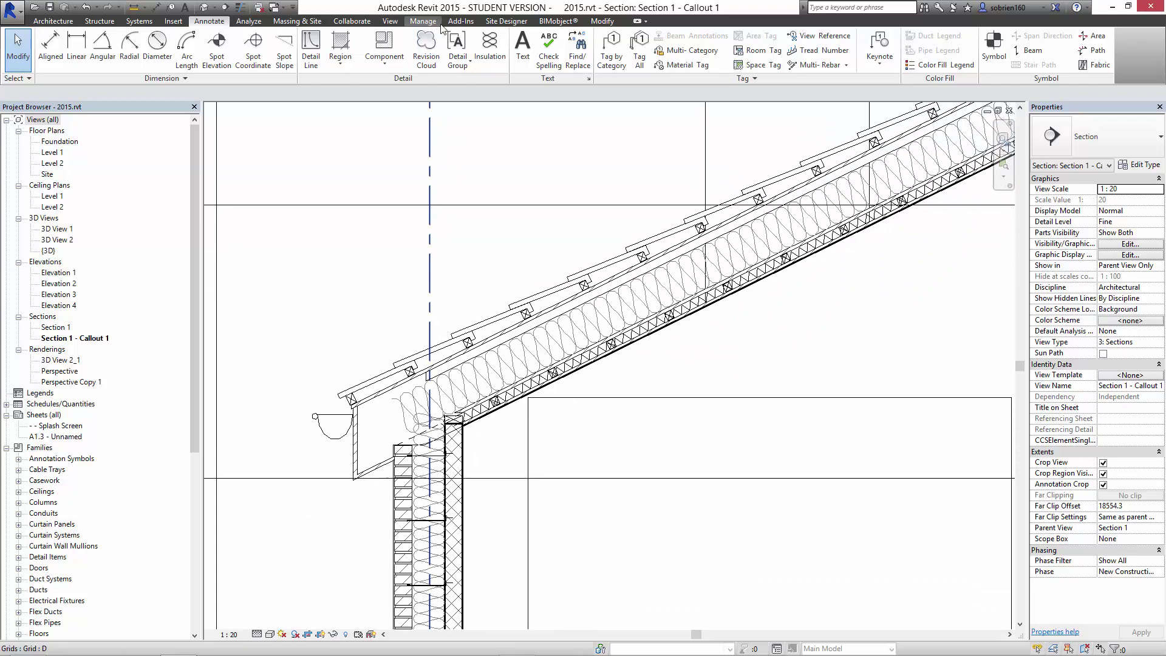
Create a new line style named Membrane as a subcategory of Lines, dismissing the save reminder without saving.
click(419, 22)
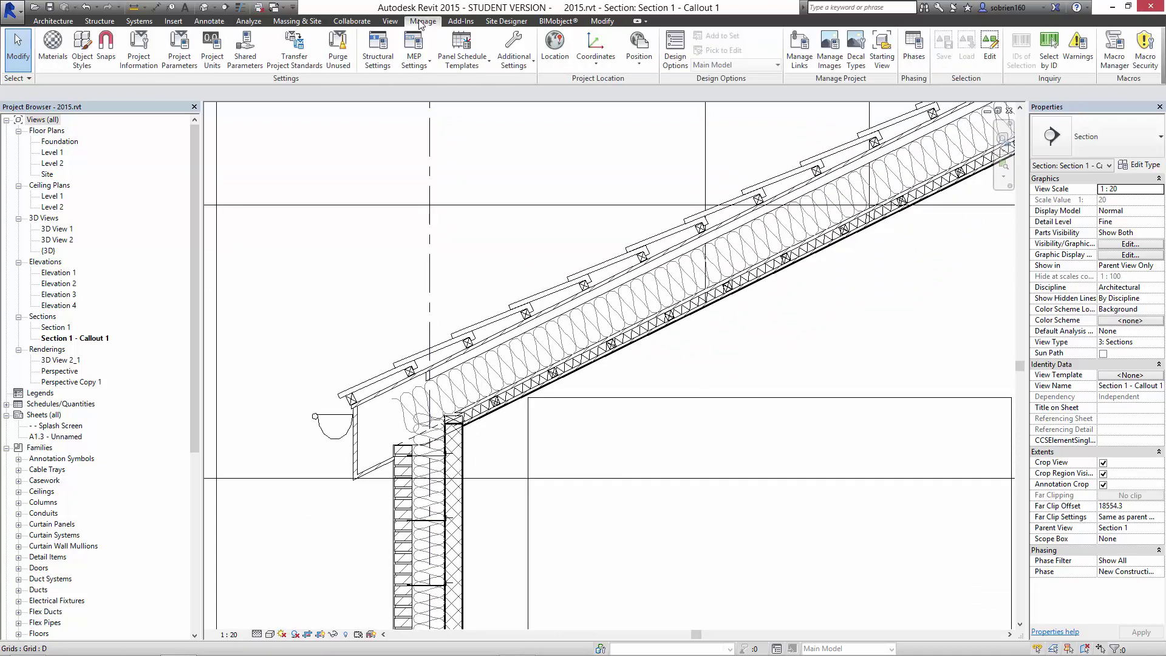
click(526, 70)
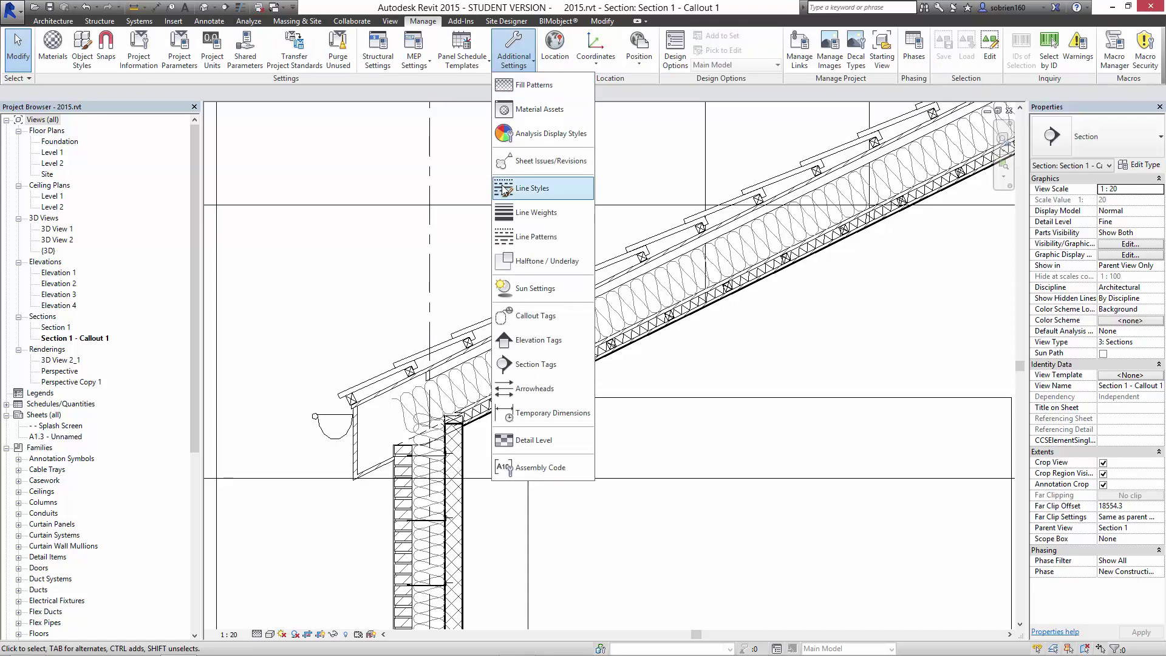
click(539, 190)
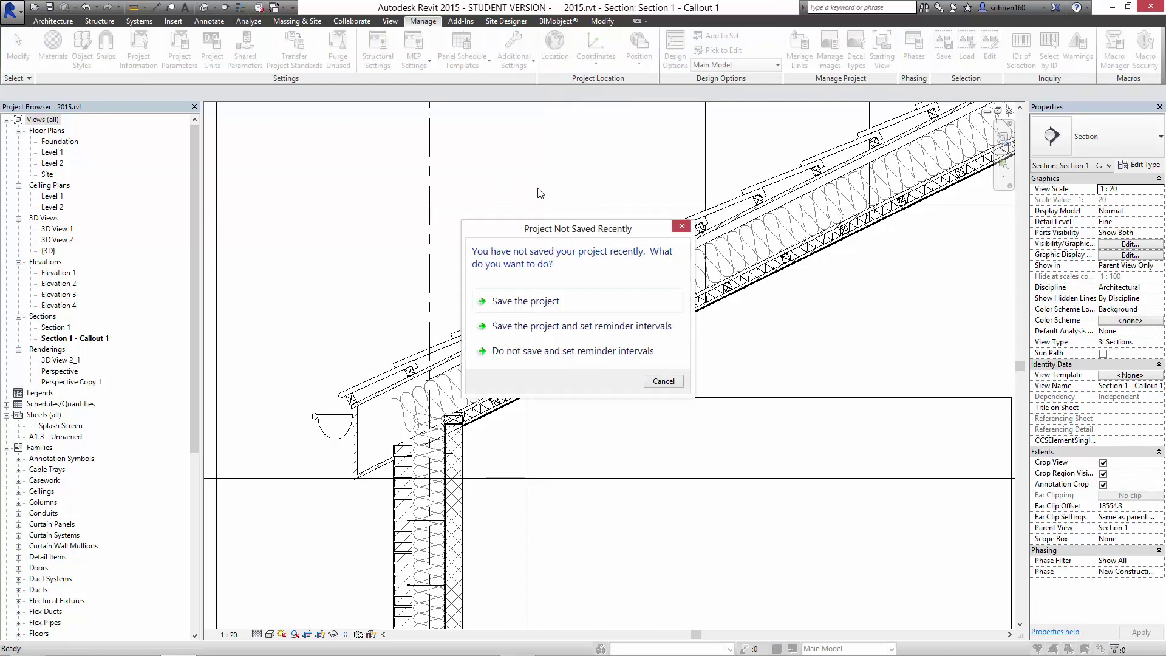
click(665, 381)
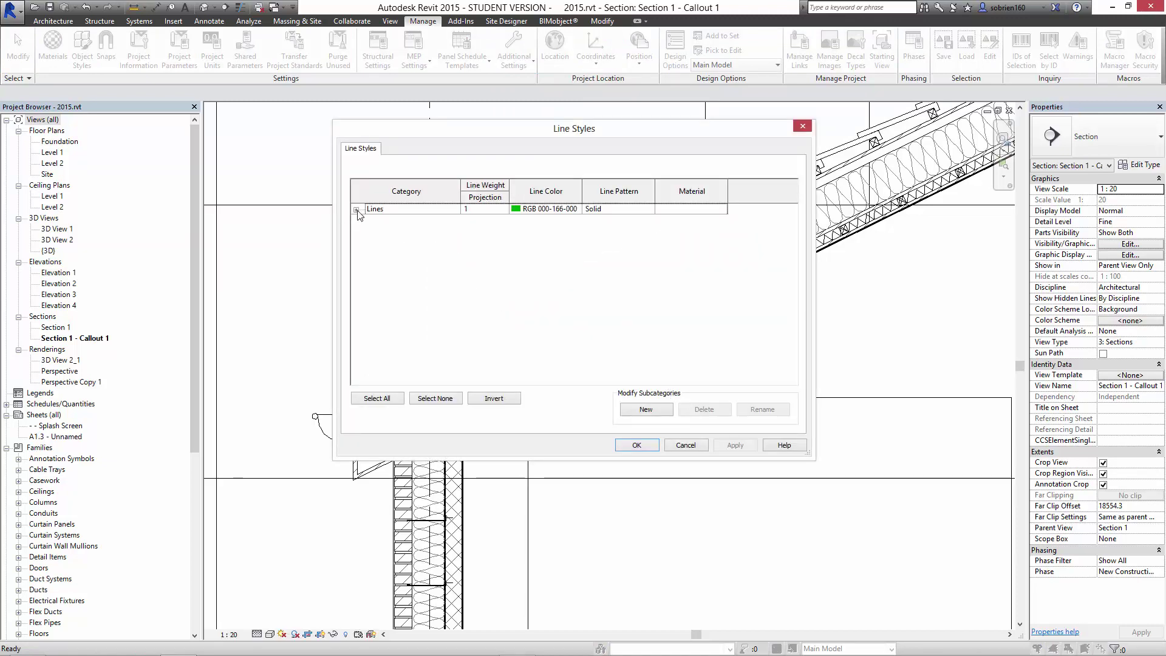
click(356, 210)
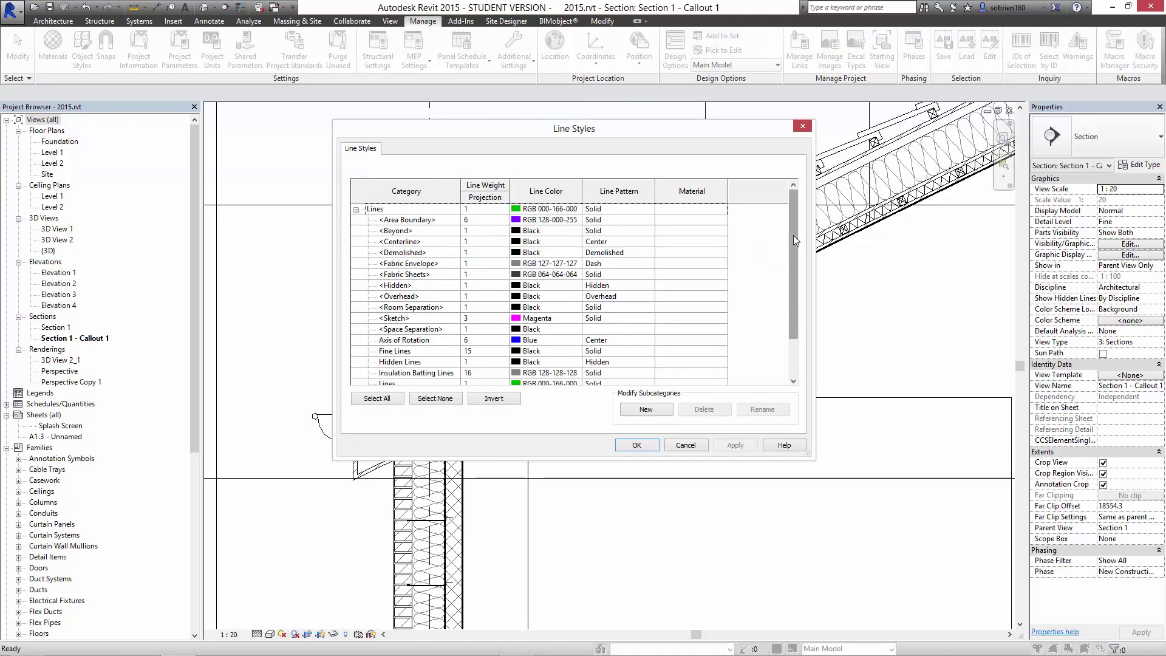
mouse_move(794, 236)
mouse_down()
mouse_move(801, 294)
mouse_move(799, 229)
mouse_up()
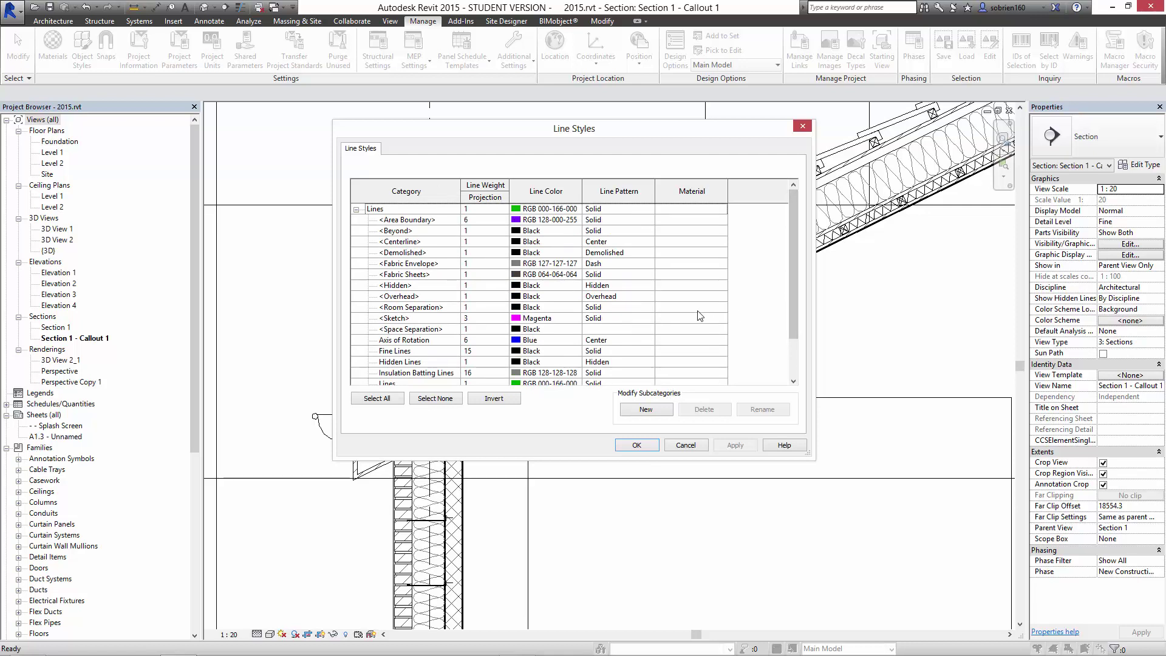
click(646, 410)
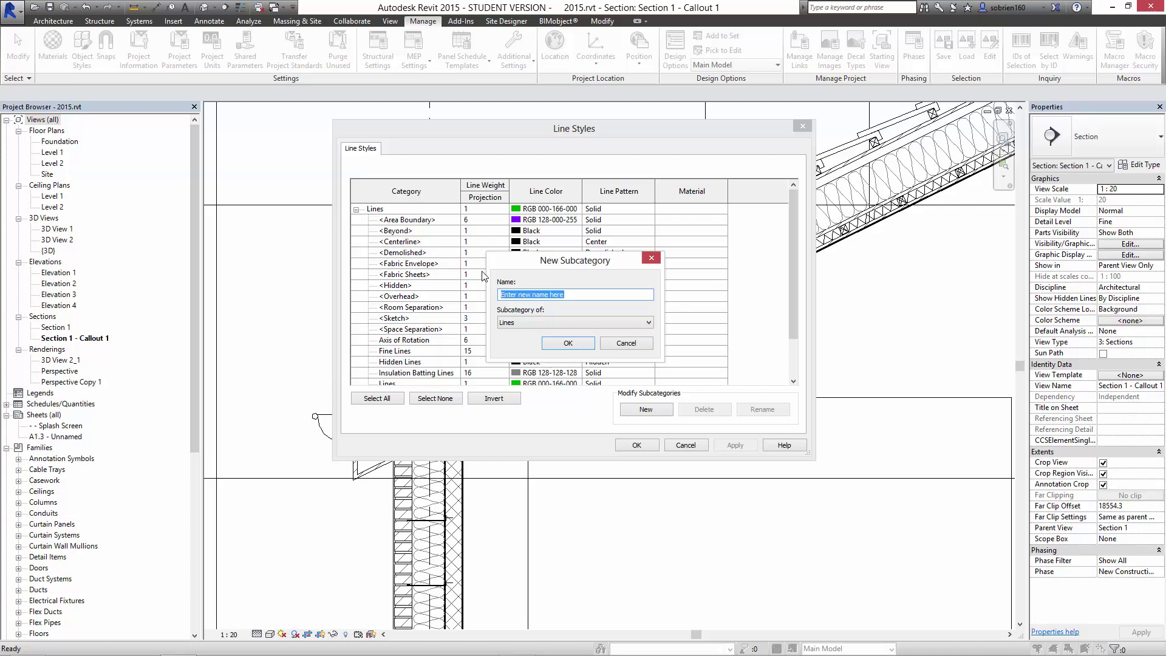
text(Membrane)
click(567, 344)
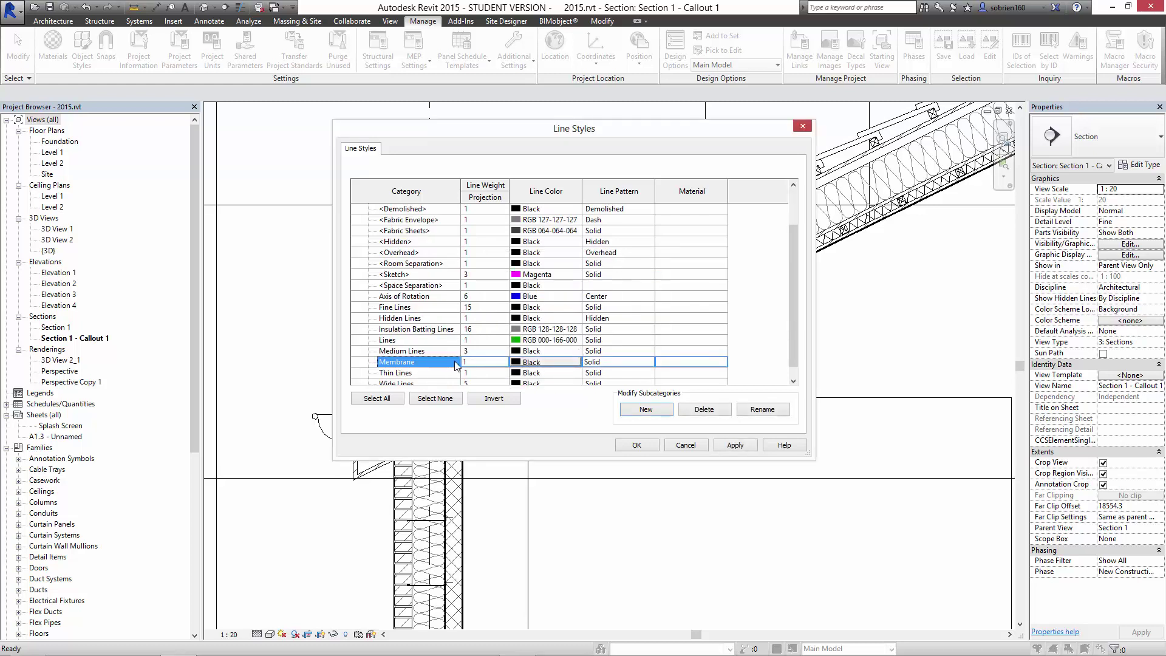
Give the Membrane line style a projection line weight of 3 and the colour Red.
click(504, 365)
click(503, 362)
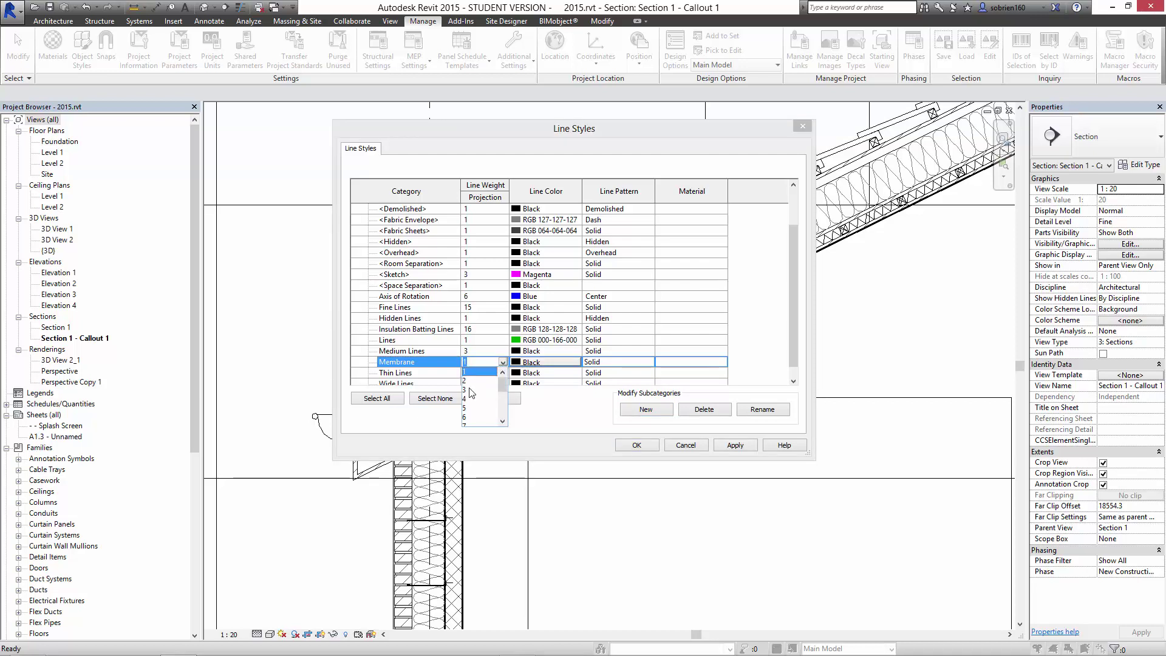
click(472, 390)
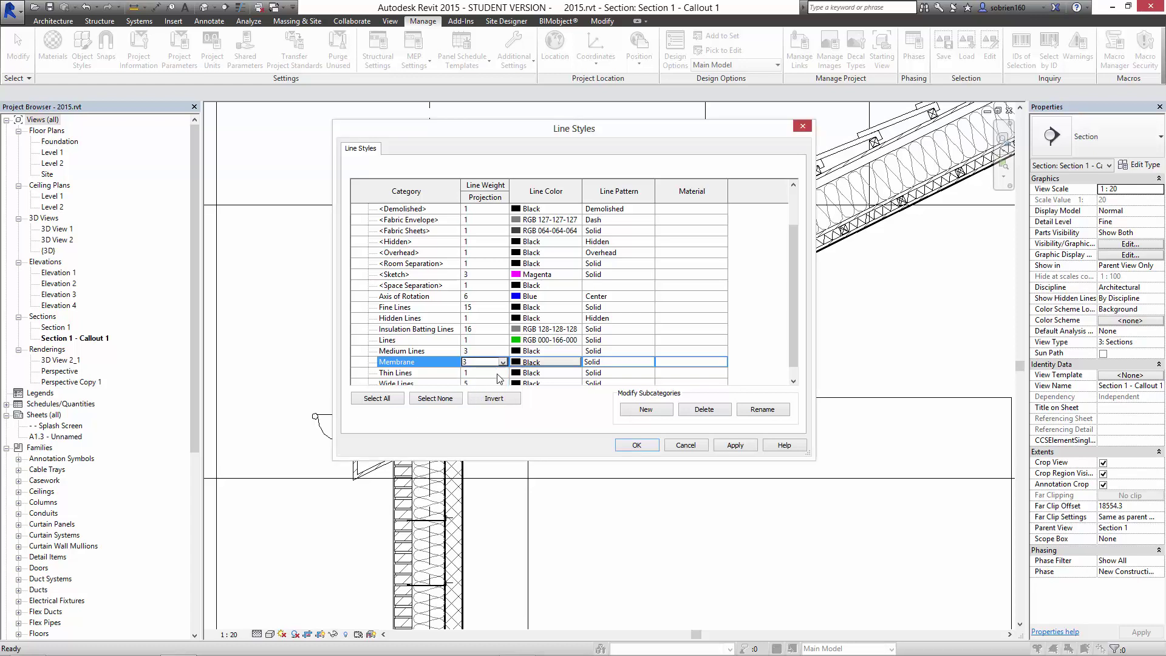
click(571, 362)
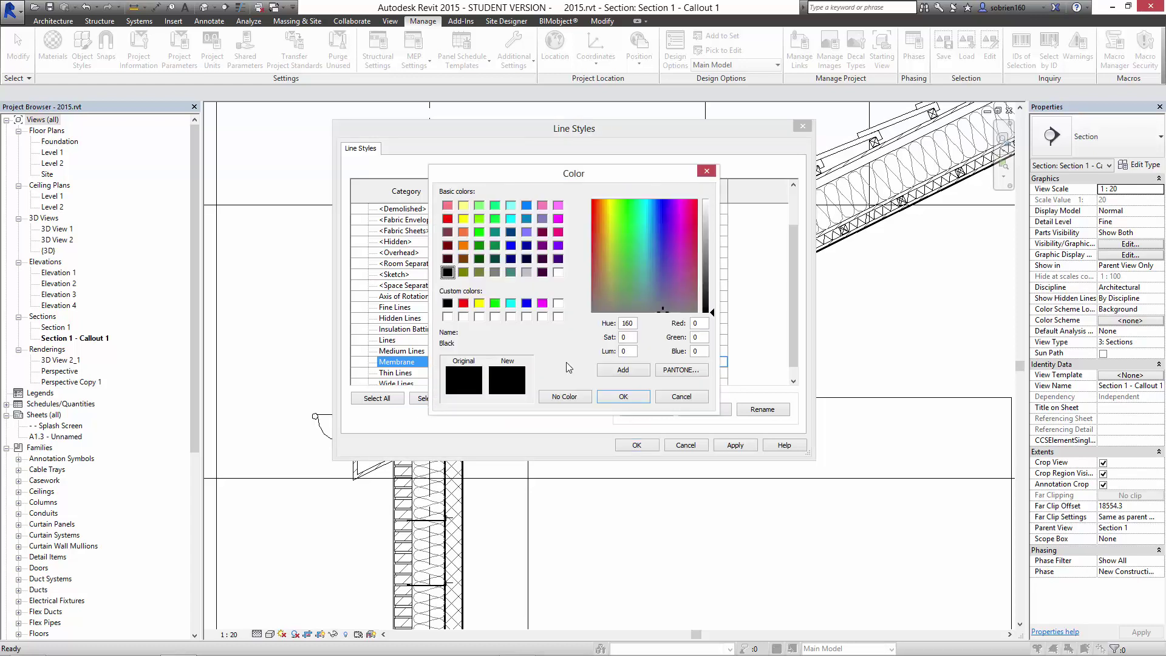
click(463, 303)
click(608, 398)
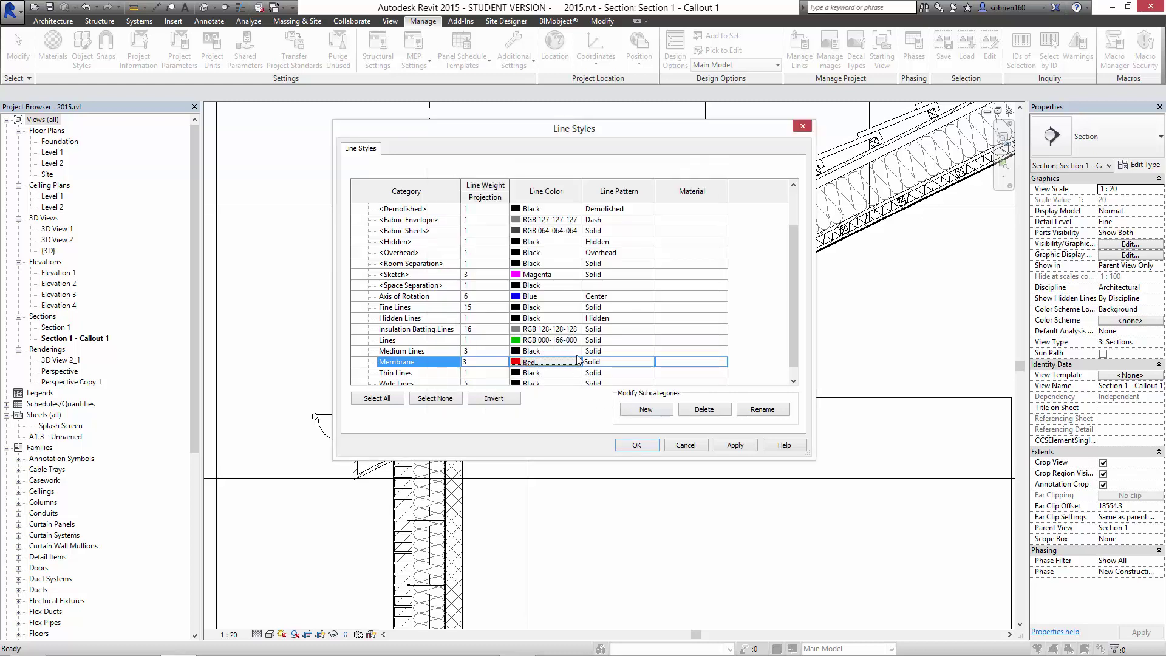
Set the Membrane line style's pattern to Dash and apply the line style changes.
click(653, 363)
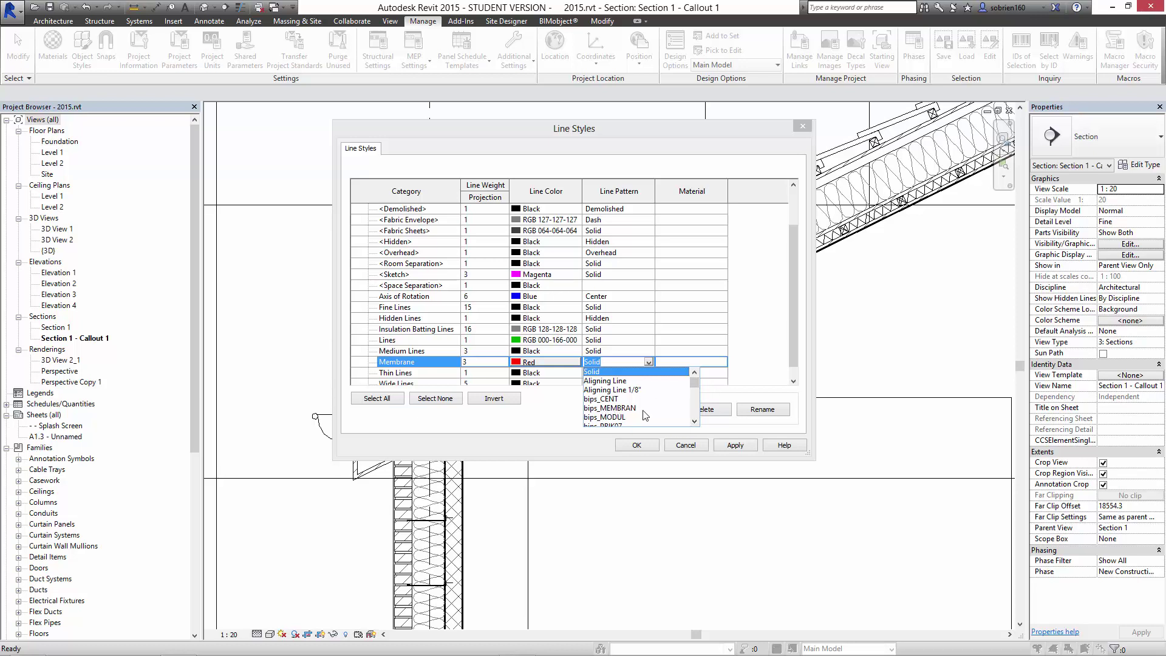
click(695, 421)
click(694, 421)
click(694, 421)
click(694, 421)
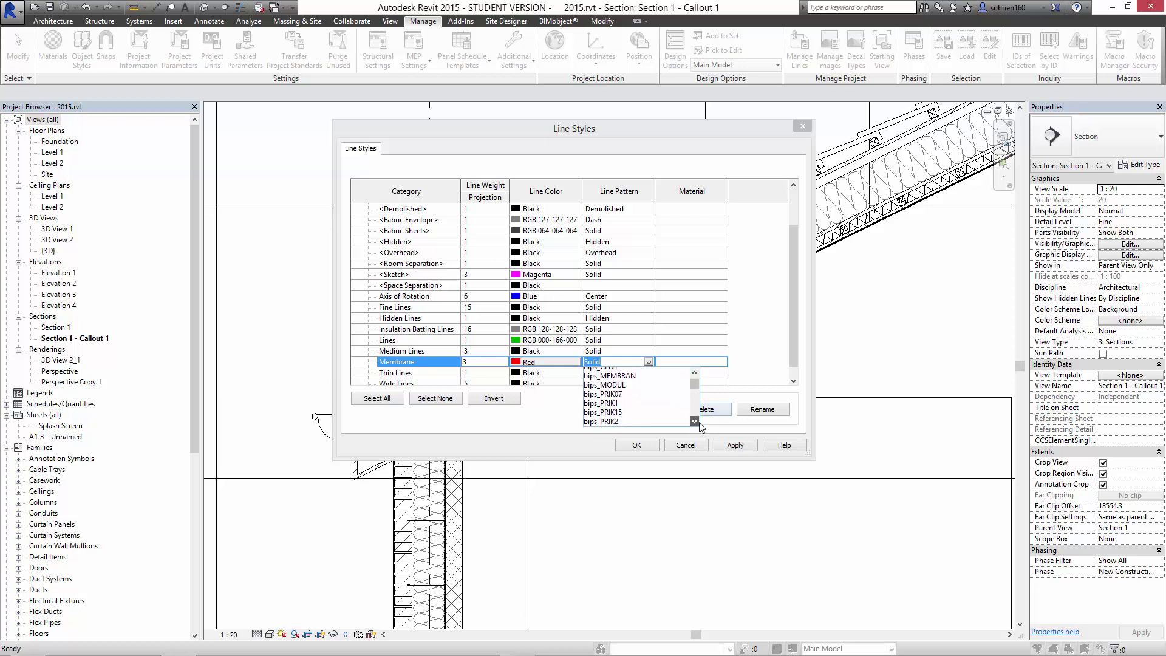
click(694, 421)
click(694, 421)
click(694, 421)
click(694, 421)
click(695, 421)
click(694, 421)
click(694, 421)
click(695, 421)
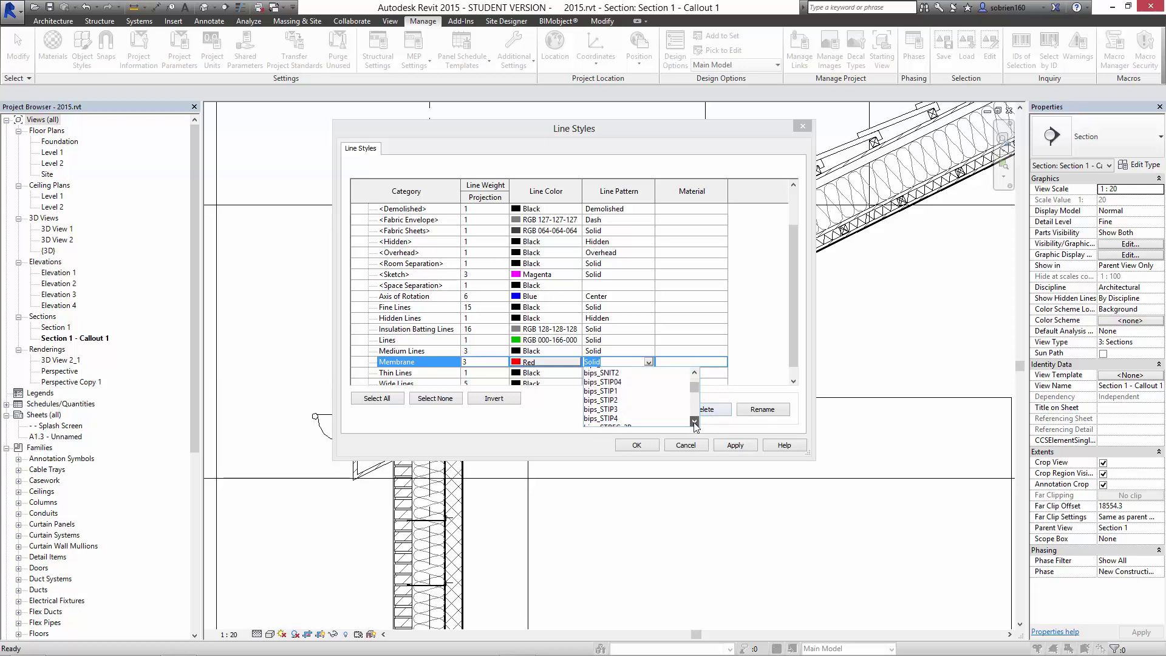
click(695, 421)
click(694, 421)
click(694, 421)
click(694, 420)
click(694, 421)
click(694, 421)
click(695, 421)
click(694, 421)
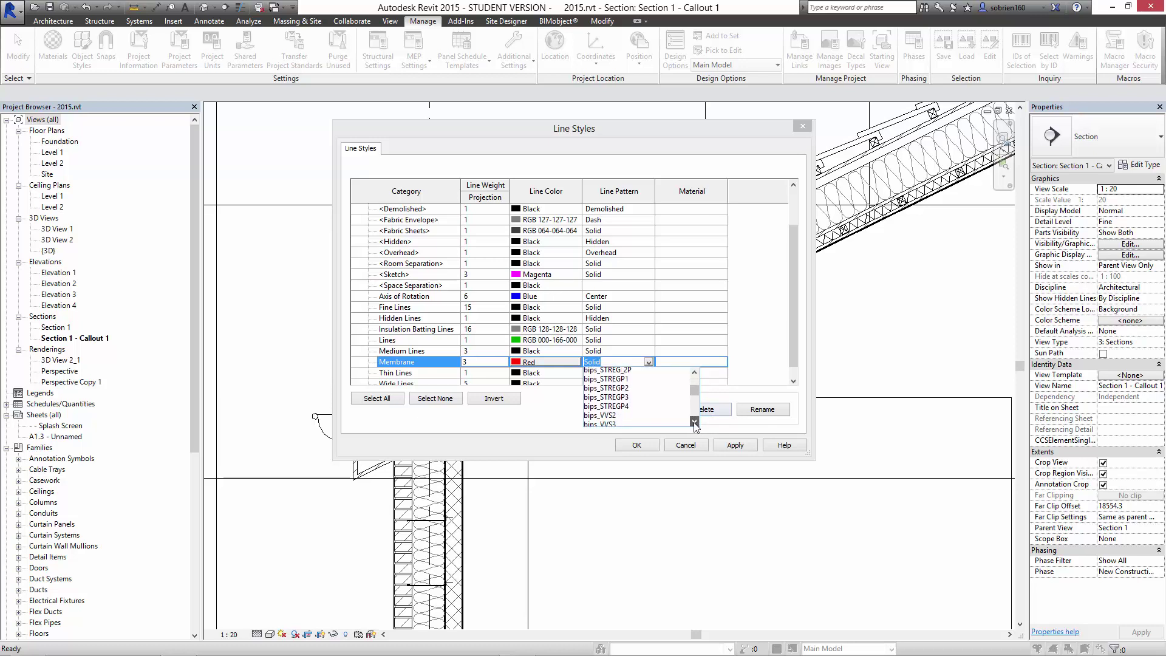
click(694, 421)
click(694, 421)
click(694, 421)
drag(694, 392, 696, 400)
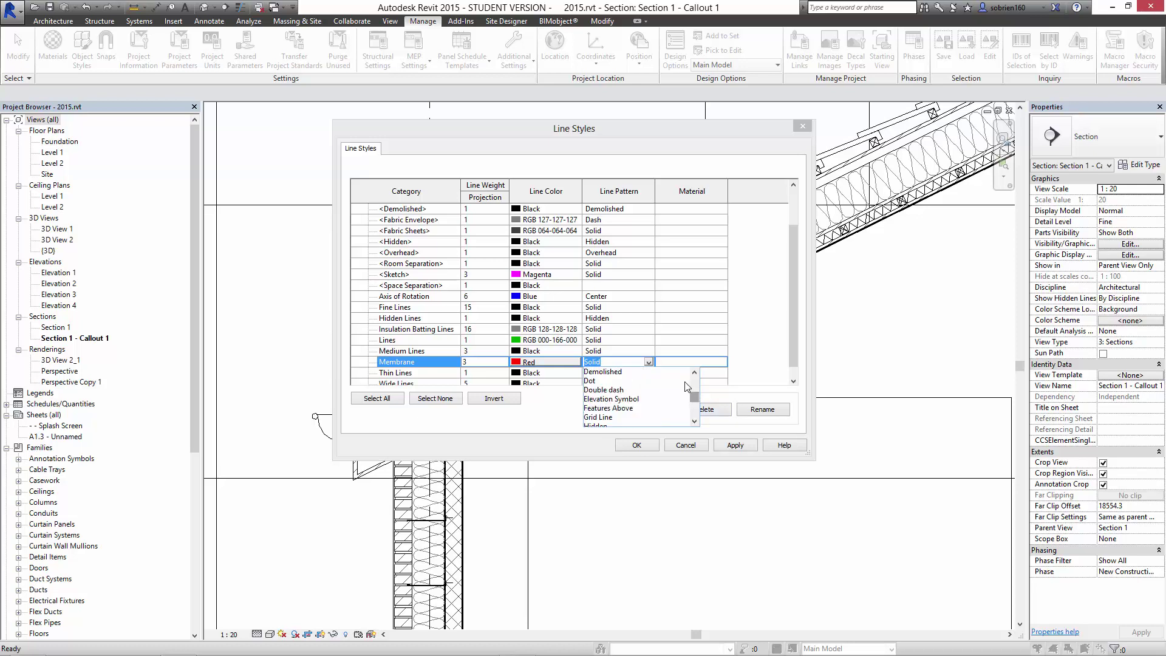
click(694, 372)
click(694, 371)
click(694, 372)
click(695, 372)
click(694, 371)
click(694, 371)
click(695, 372)
click(695, 372)
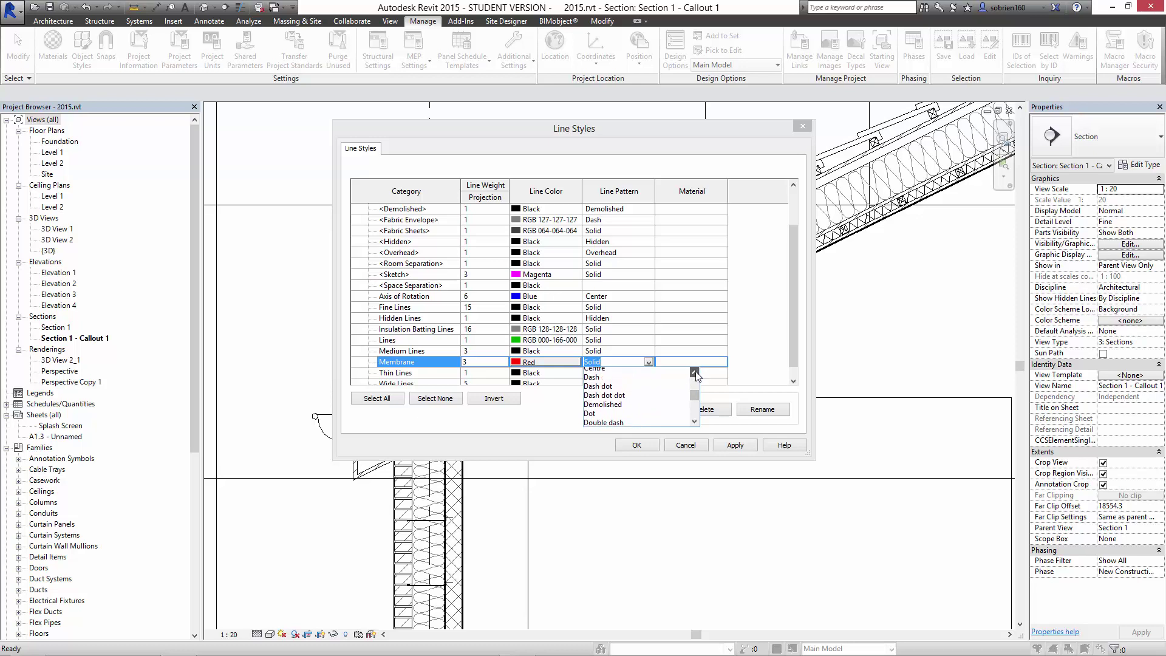
click(694, 372)
click(612, 386)
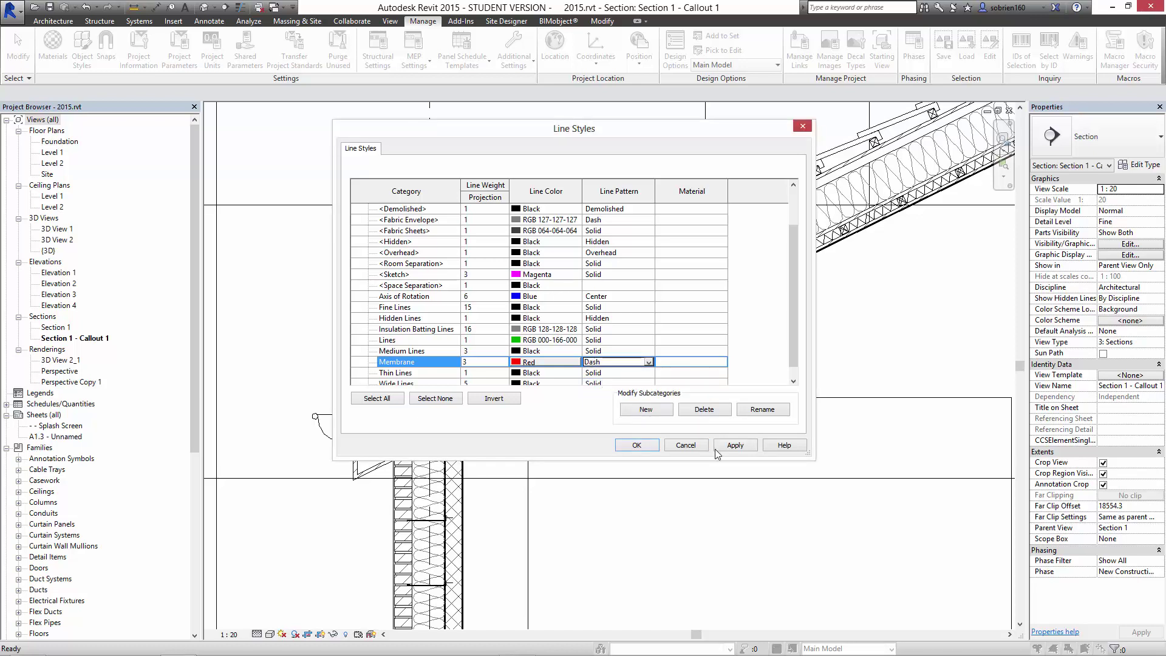
click(735, 445)
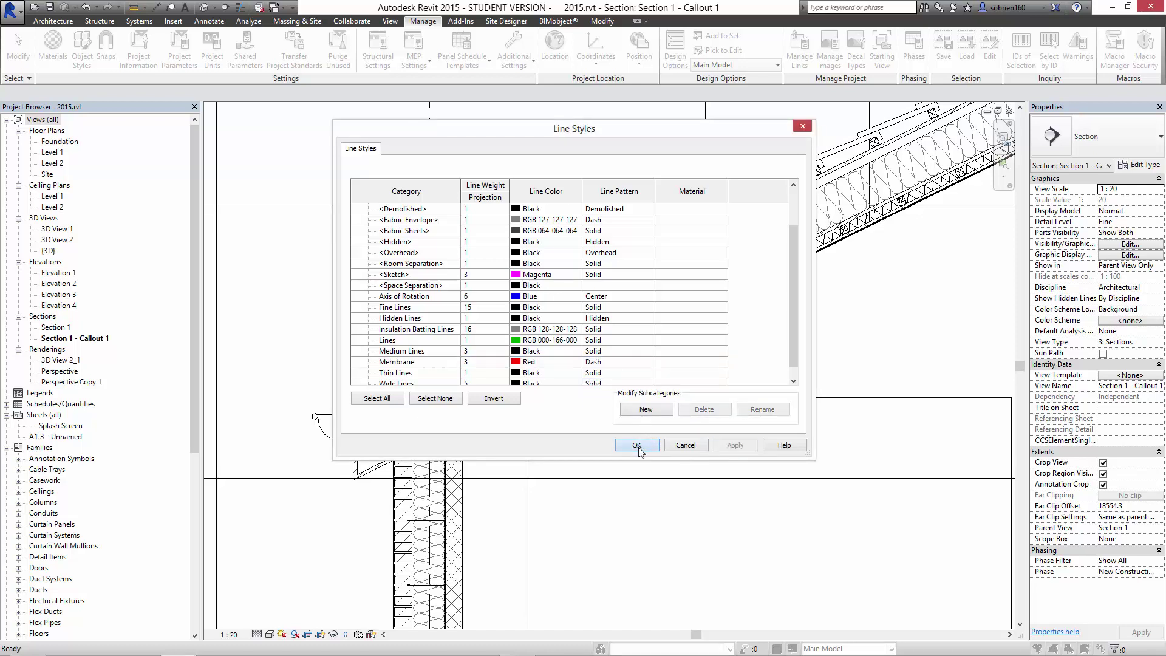
click(637, 446)
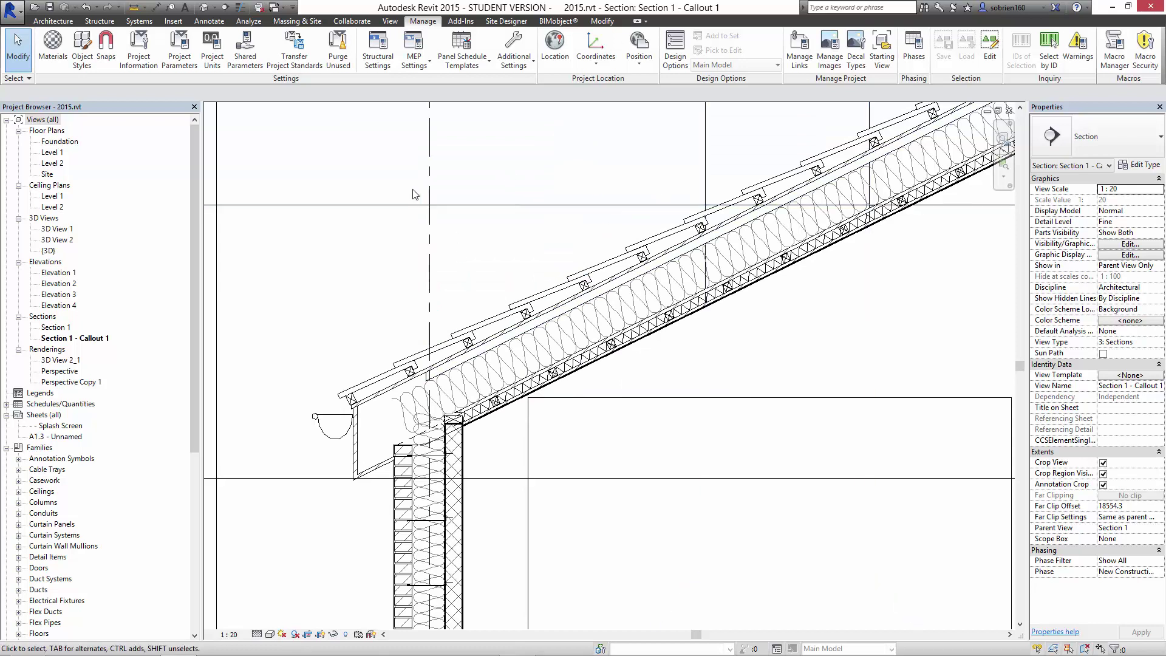
Draw a Membrane-style detail line beneath the roof battens from the ridge down the left slope to the lowest batten at the eaves.
click(208, 22)
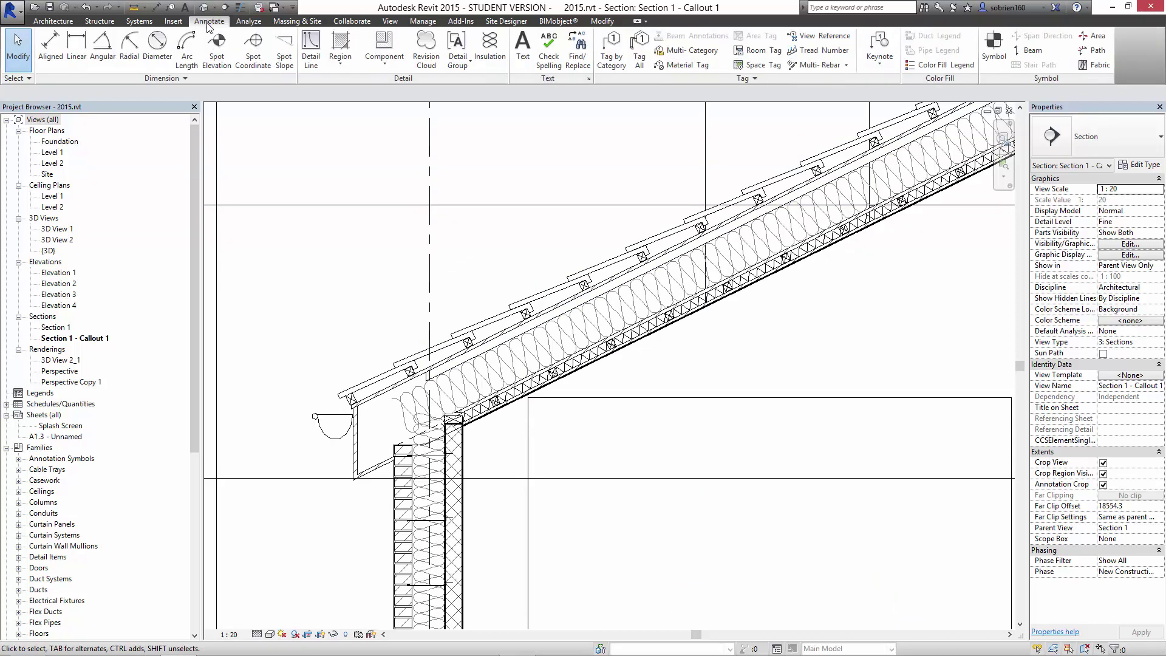
click(310, 49)
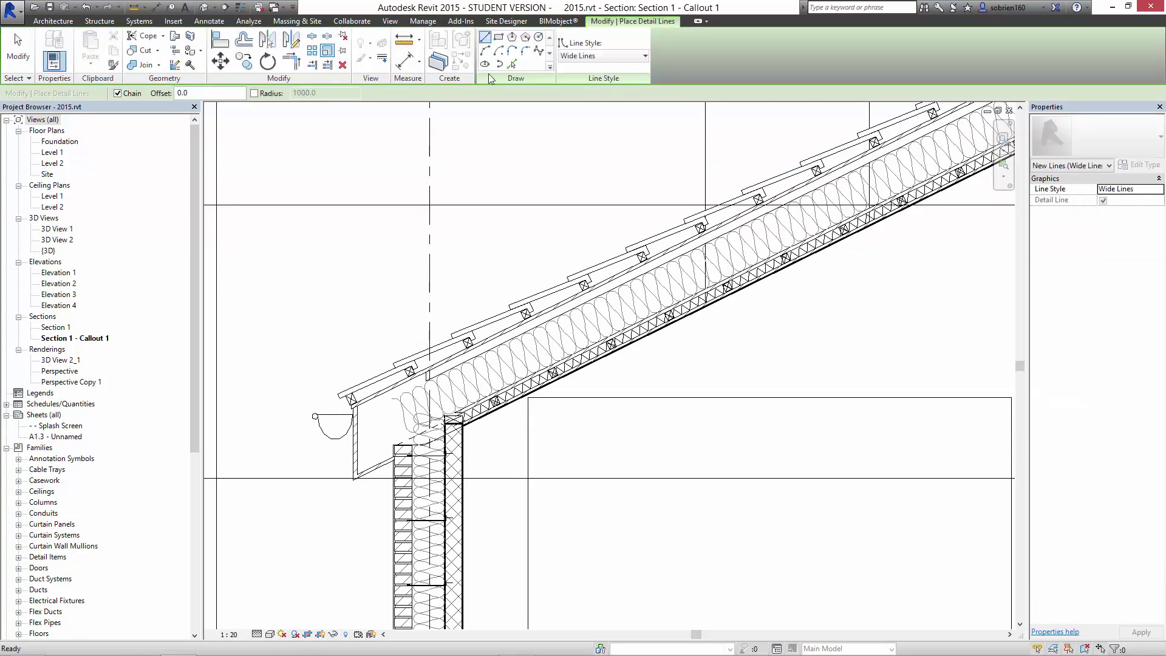
click(640, 58)
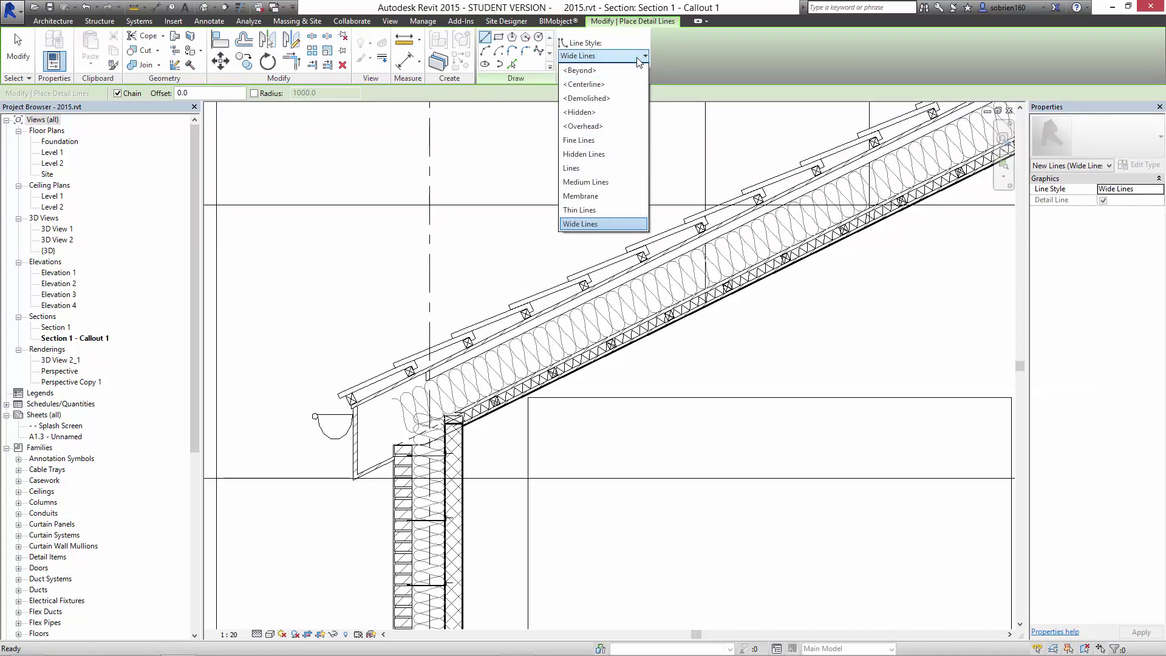
click(596, 196)
middle_drag(632, 188, 302, 317)
middle_drag(687, 153, 694, 292)
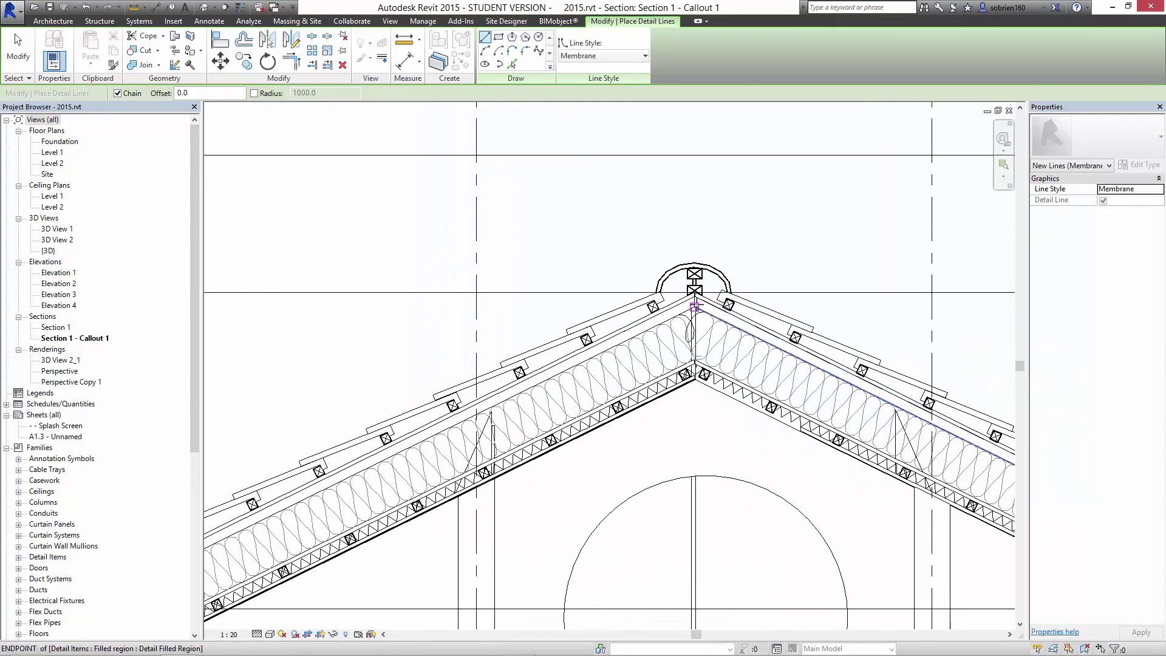
click(693, 291)
middle_drag(243, 507, 789, 222)
scroll(392, 385, up, 8)
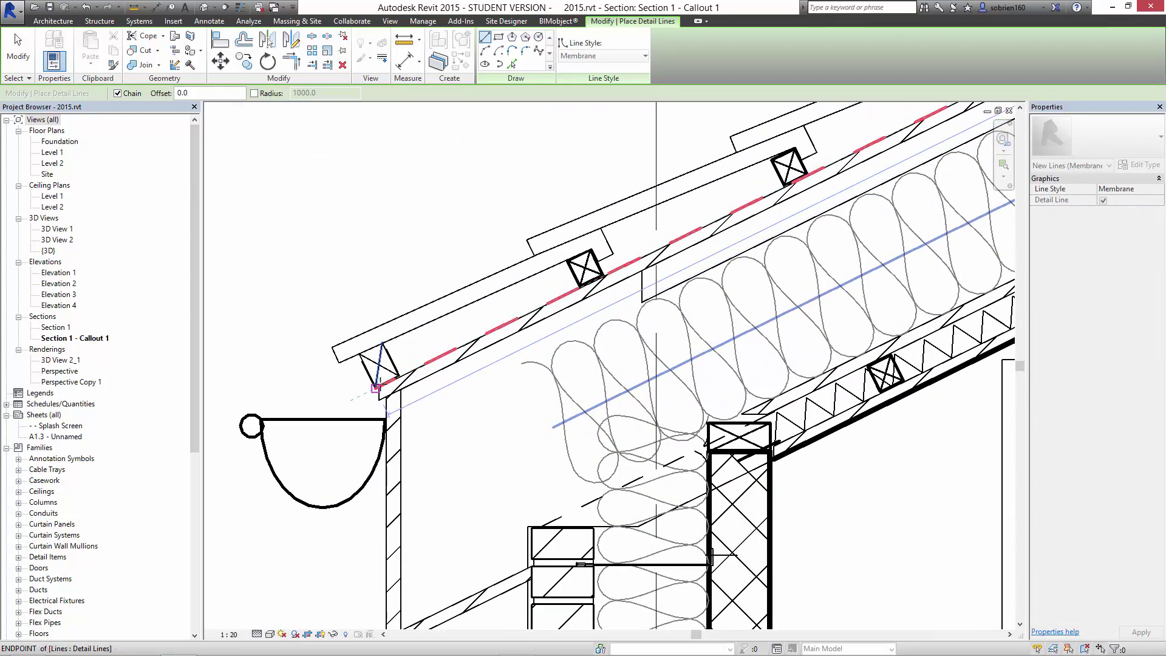
click(376, 386)
key(Escape)
key(Escape)
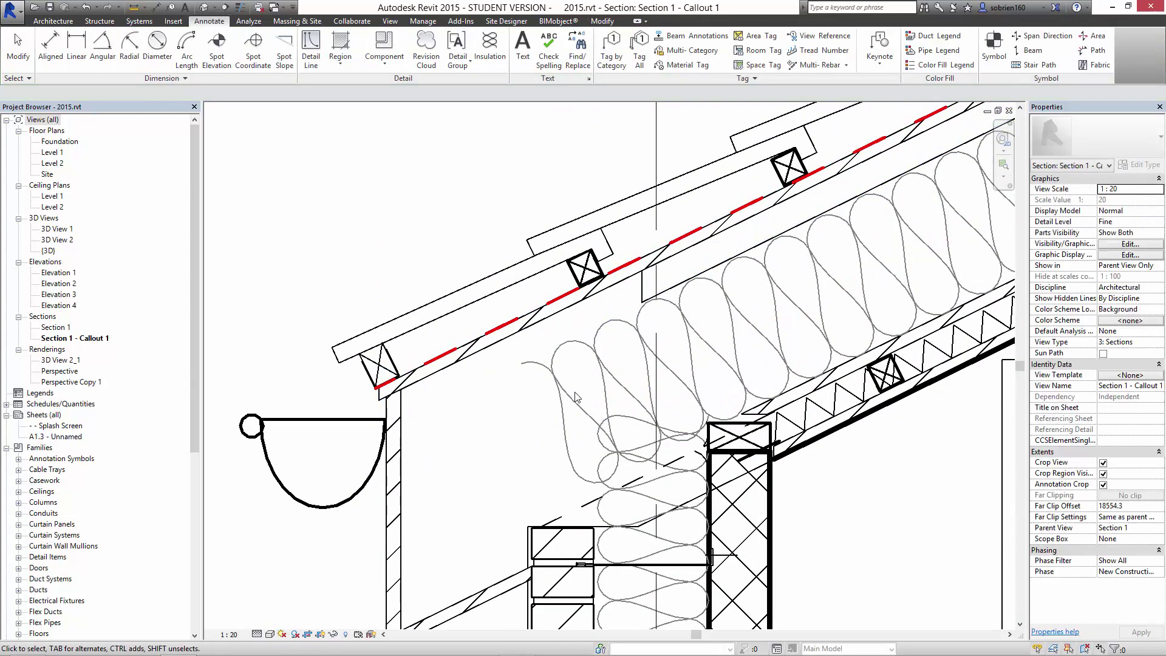
Examine the dashed membrane line along the roof slope down to the eaves, and view the additional settings for line graphics.
scroll(547, 414, down, 4)
mouse_move(535, 419)
middle_down()
mouse_move(554, 412)
mouse_move(520, 468)
middle_up()
scroll(536, 339, up, 3)
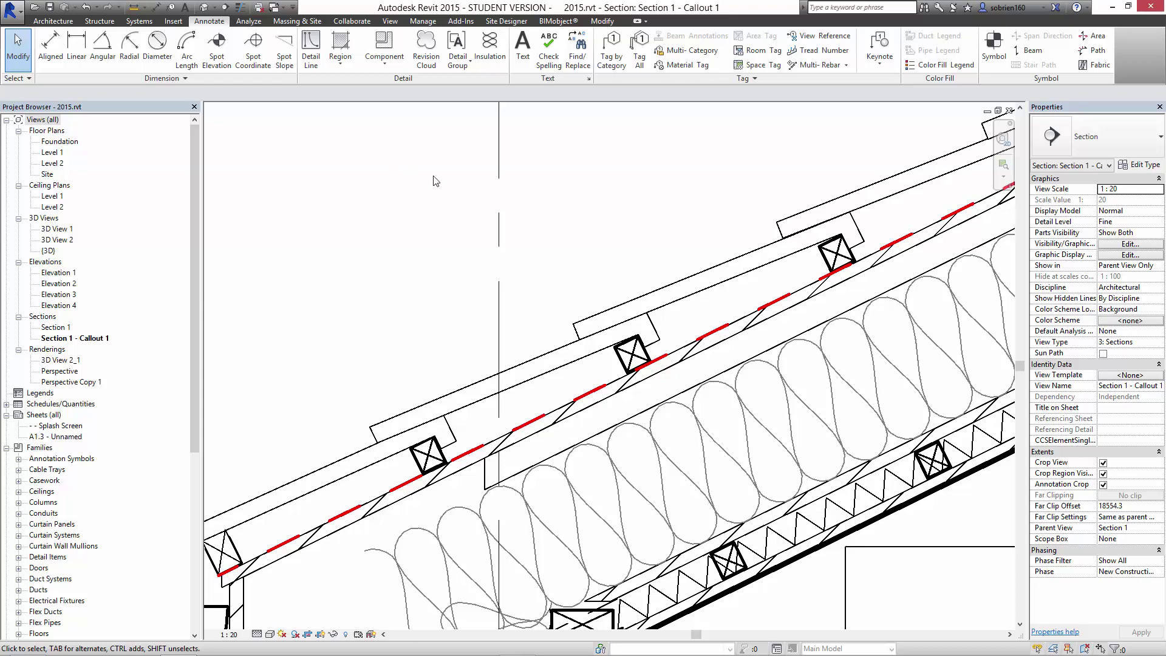
scroll(435, 181, down, 2)
middle_drag(458, 247, 517, 323)
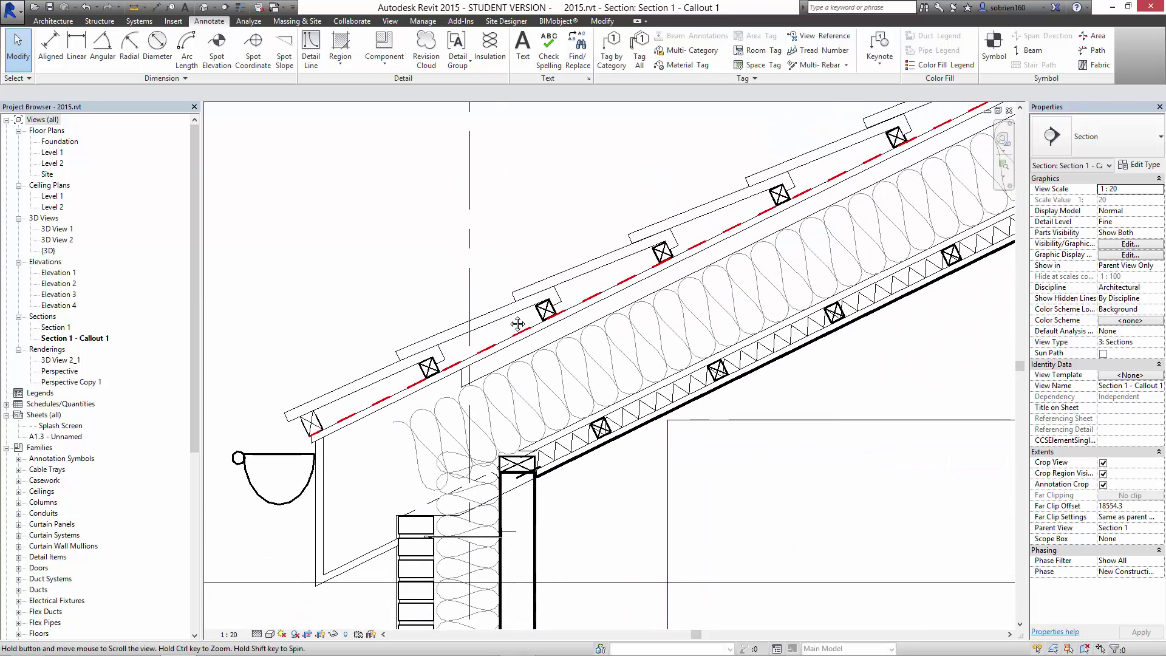
scroll(462, 138, down, 1)
click(438, 22)
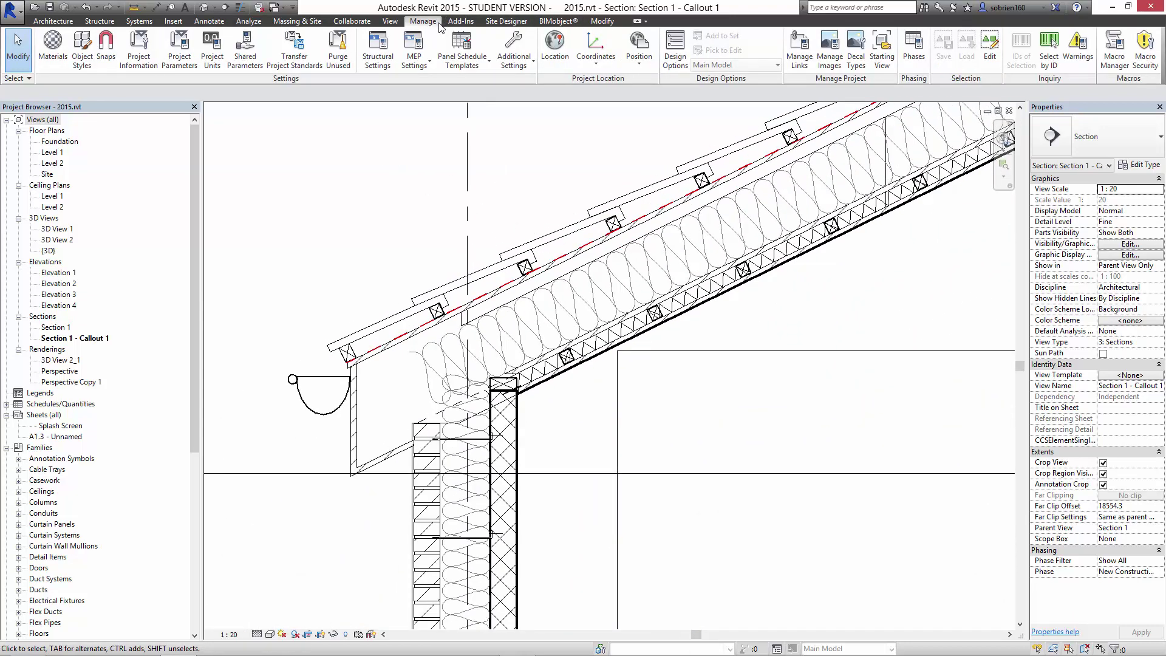
click(516, 55)
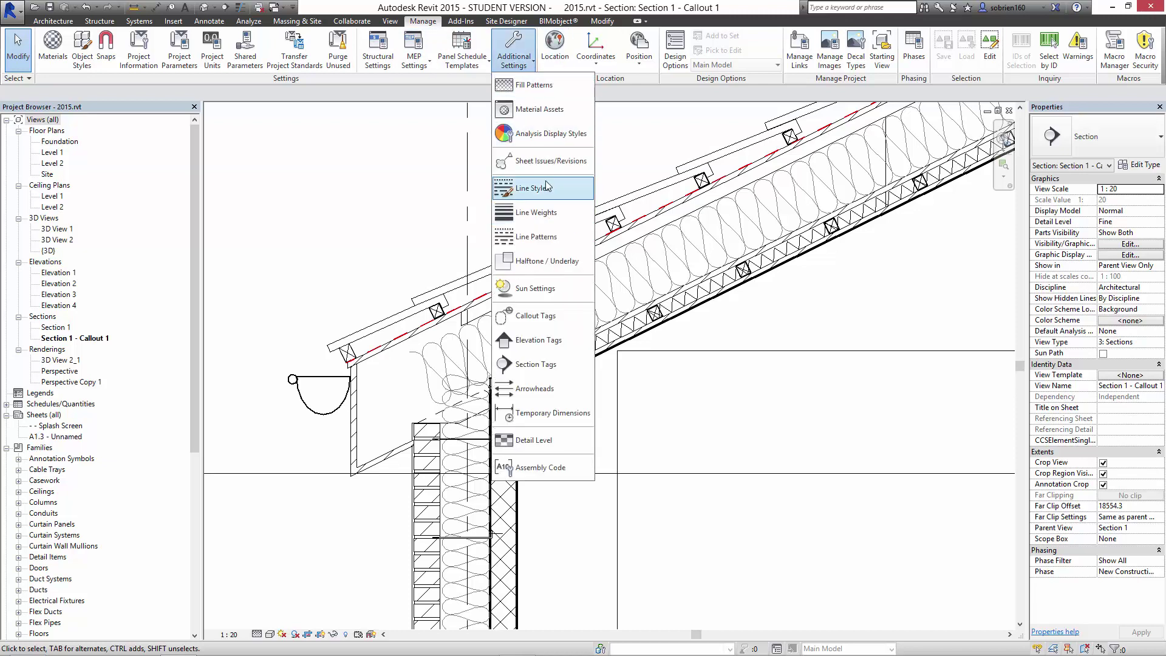
mouse_move(893, 636)
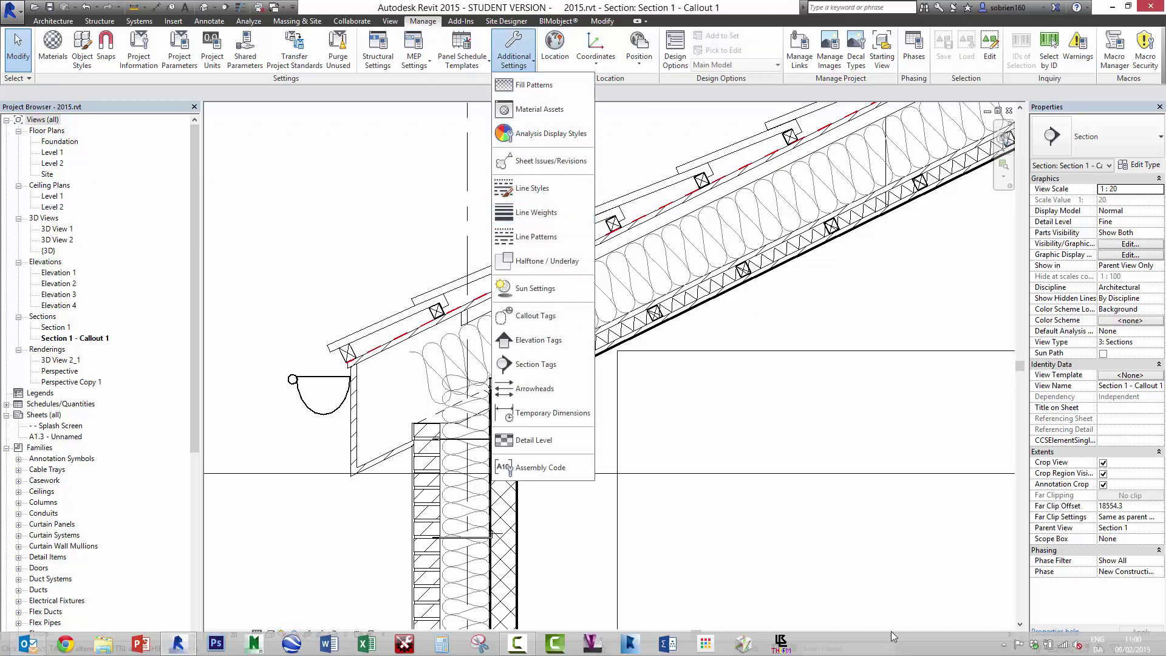
click(530, 650)
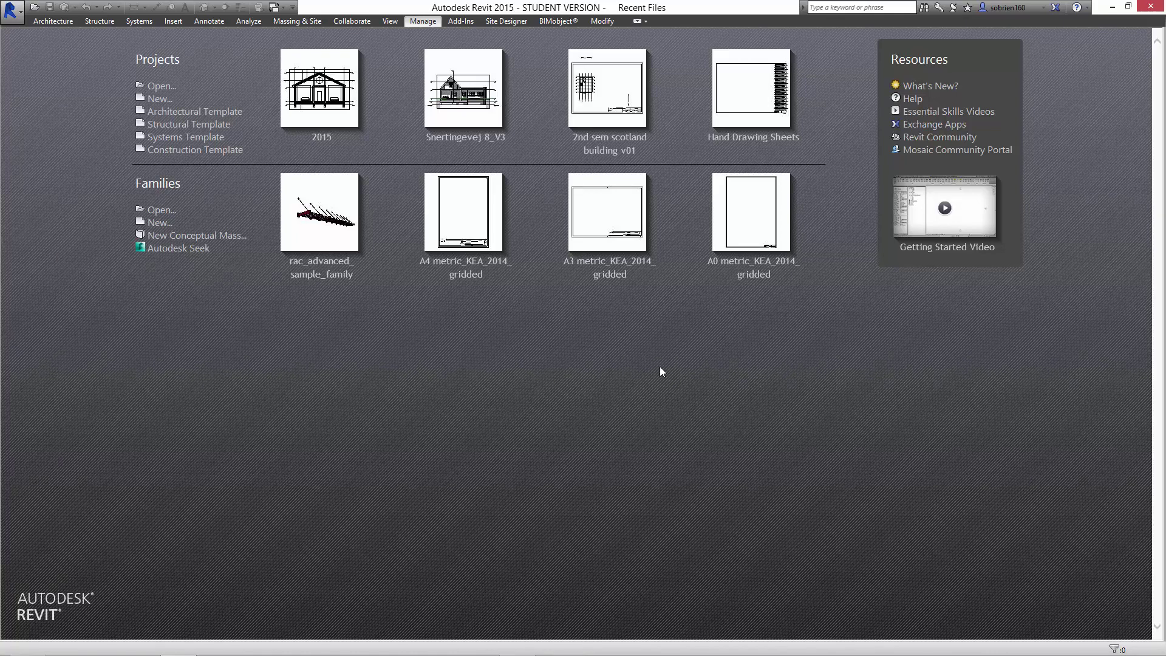
Open the recent Snertingevej V3 house project and show the house in the default {3D} view.
click(441, 81)
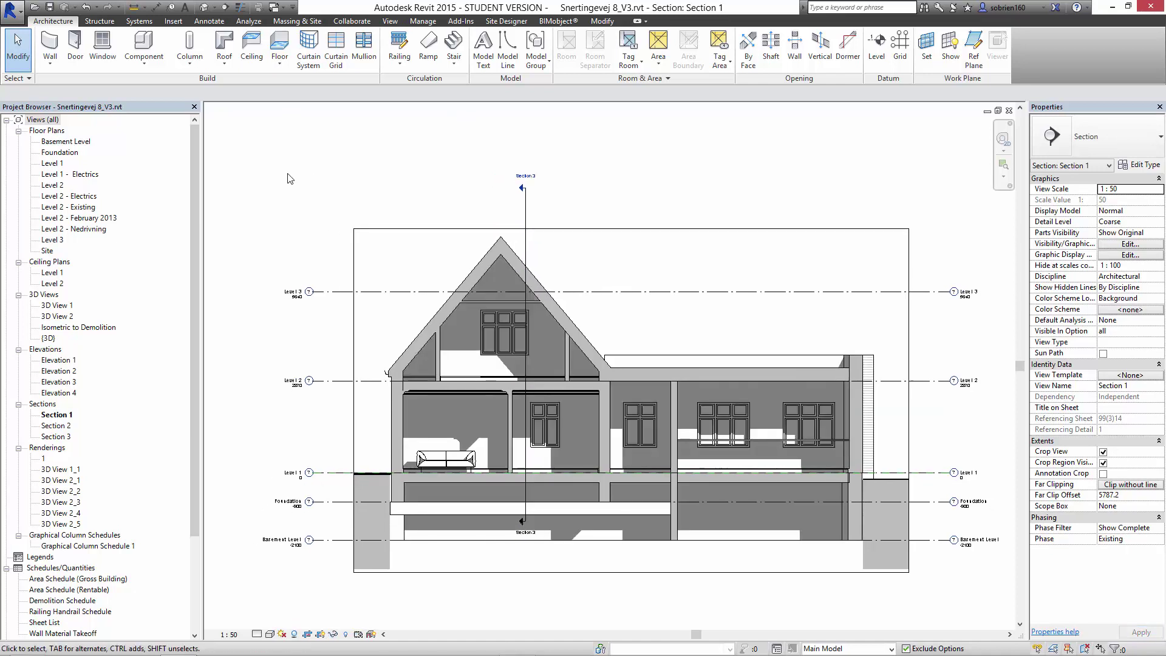
click(205, 6)
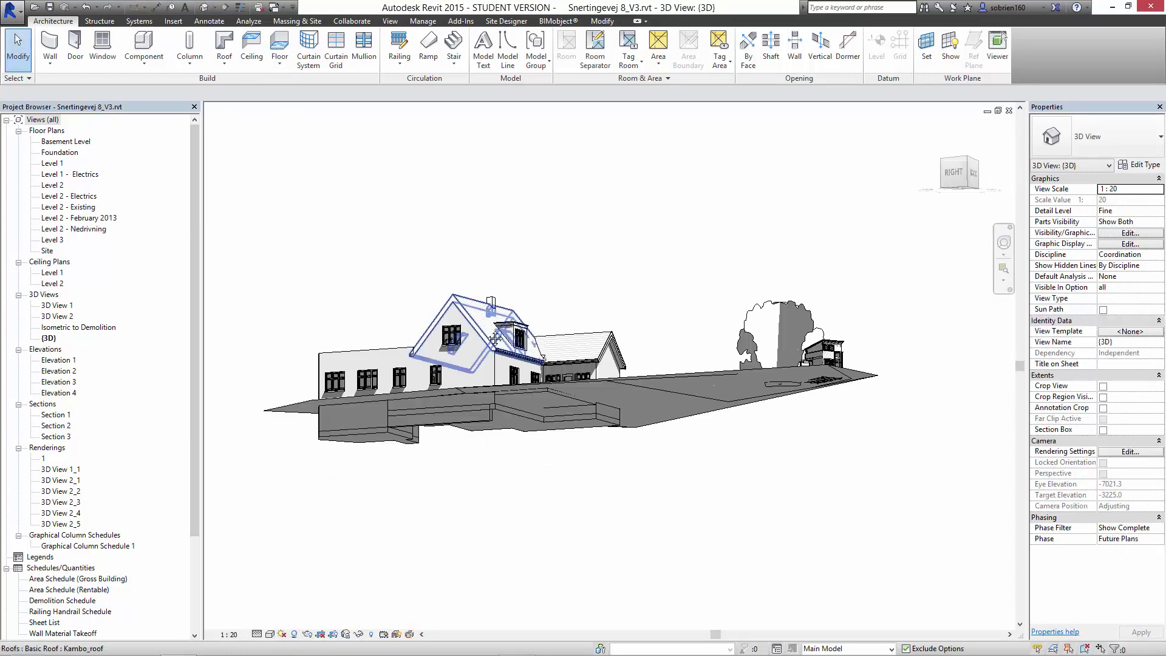
shift+middle_drag(490, 305, 668, 471)
scroll(669, 470, up, 2)
mouse_move(560, 444)
shift+middle_down()
mouse_move(279, 371)
mouse_move(513, 405)
mouse_move(651, 374)
shift+middle_up()
scroll(513, 406, up, 3)
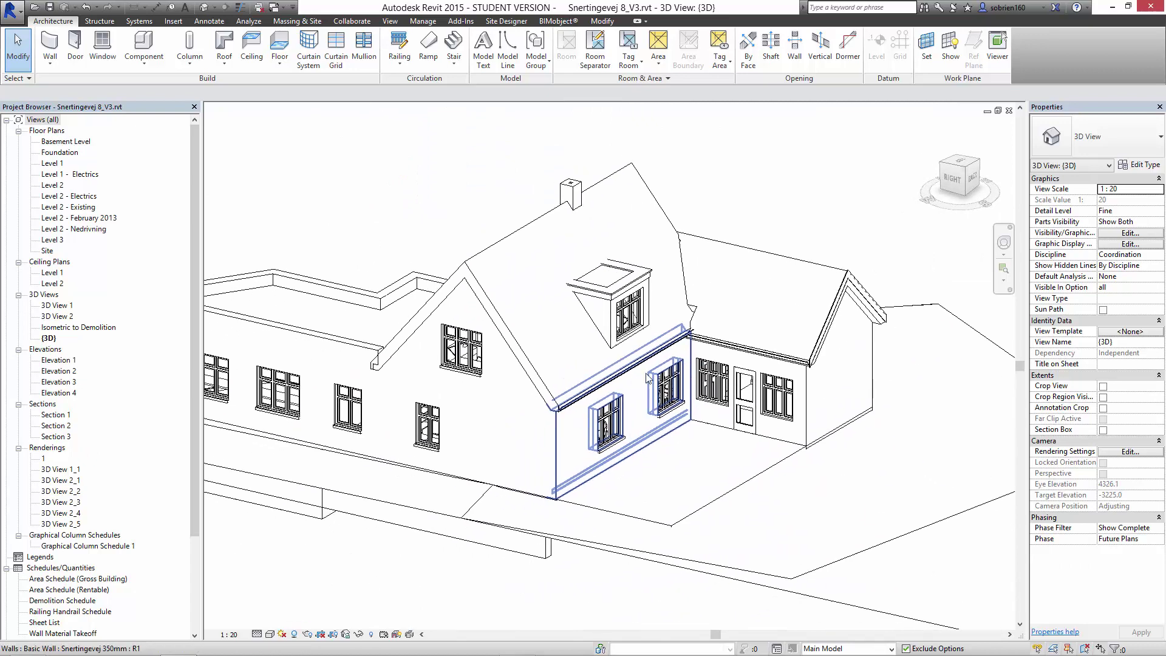
middle_drag(328, 316, 375, 305)
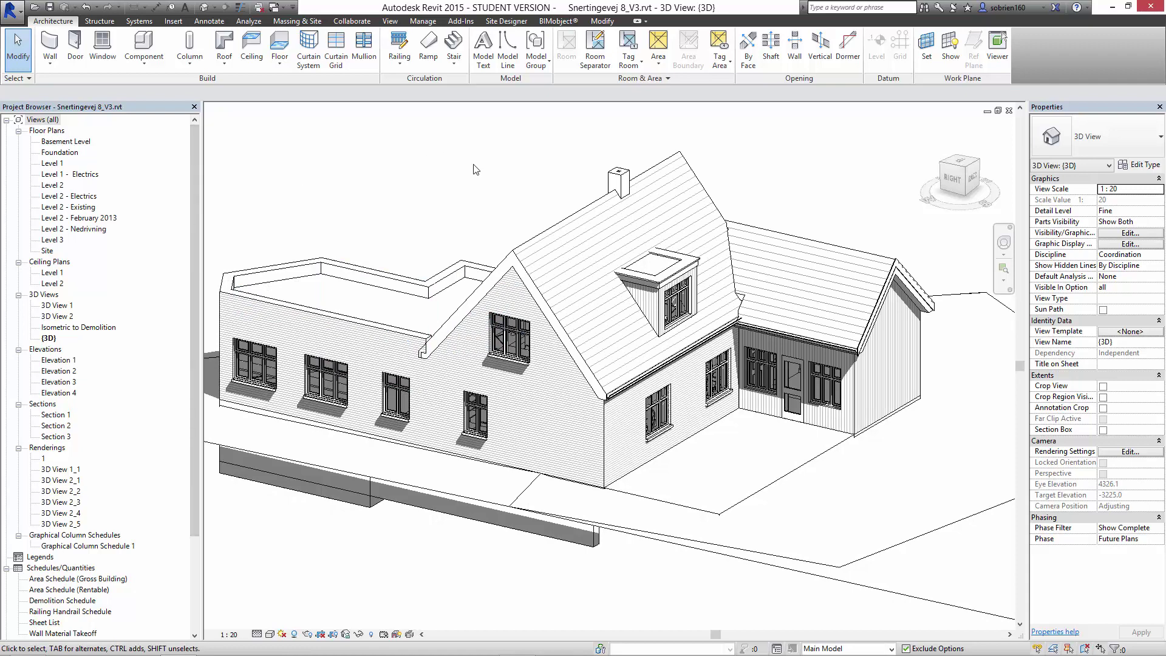
Examine the house's exterior and the surrounding site in the 3D view.
scroll(453, 260, down, 1)
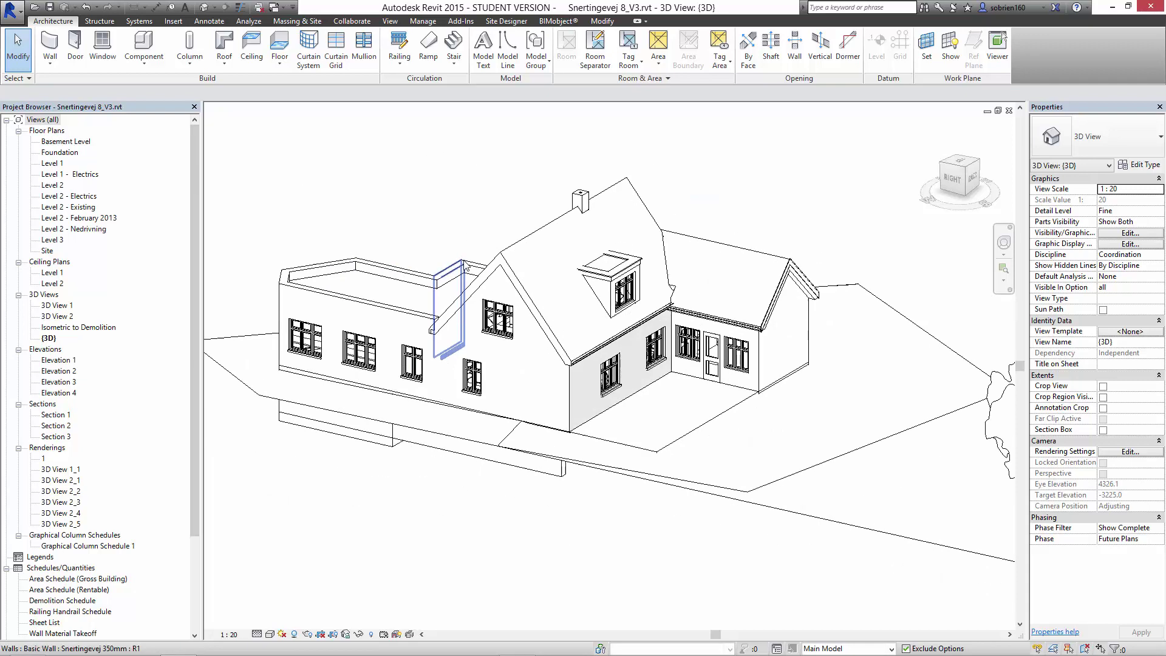
scroll(489, 285, down, 1)
middle_drag(644, 411, 544, 432)
scroll(753, 547, up, 1)
scroll(756, 537, up, 1)
middle_drag(699, 495, 490, 544)
scroll(722, 453, up, 3)
scroll(701, 461, down, 2)
scroll(537, 458, down, 3)
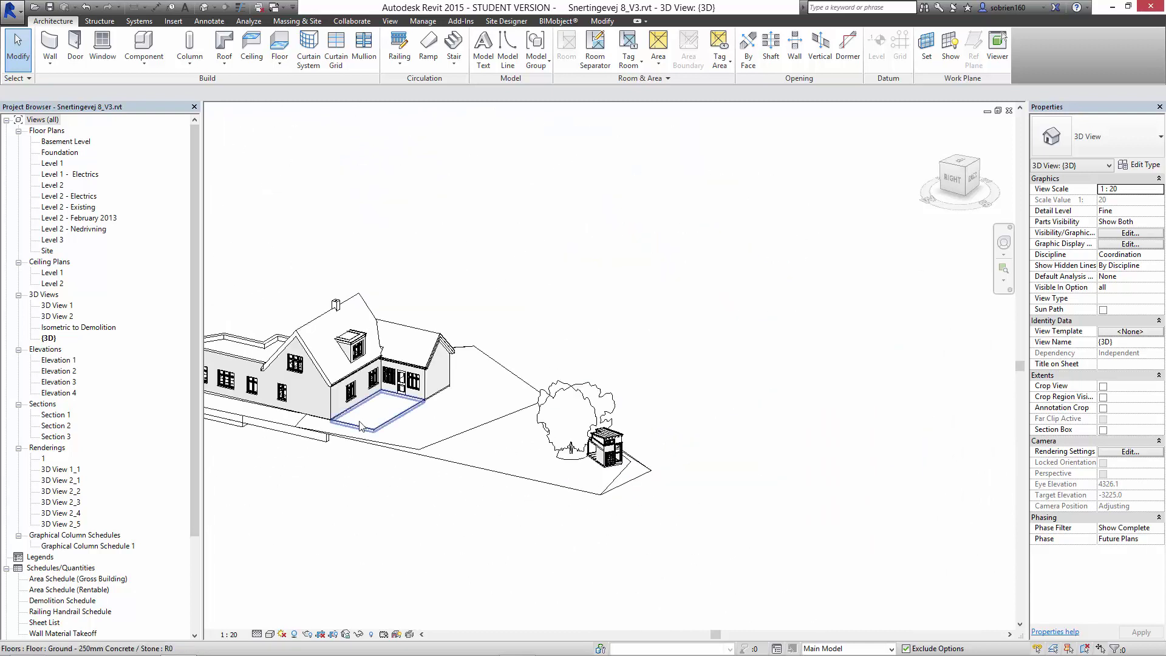
middle_drag(377, 404, 553, 442)
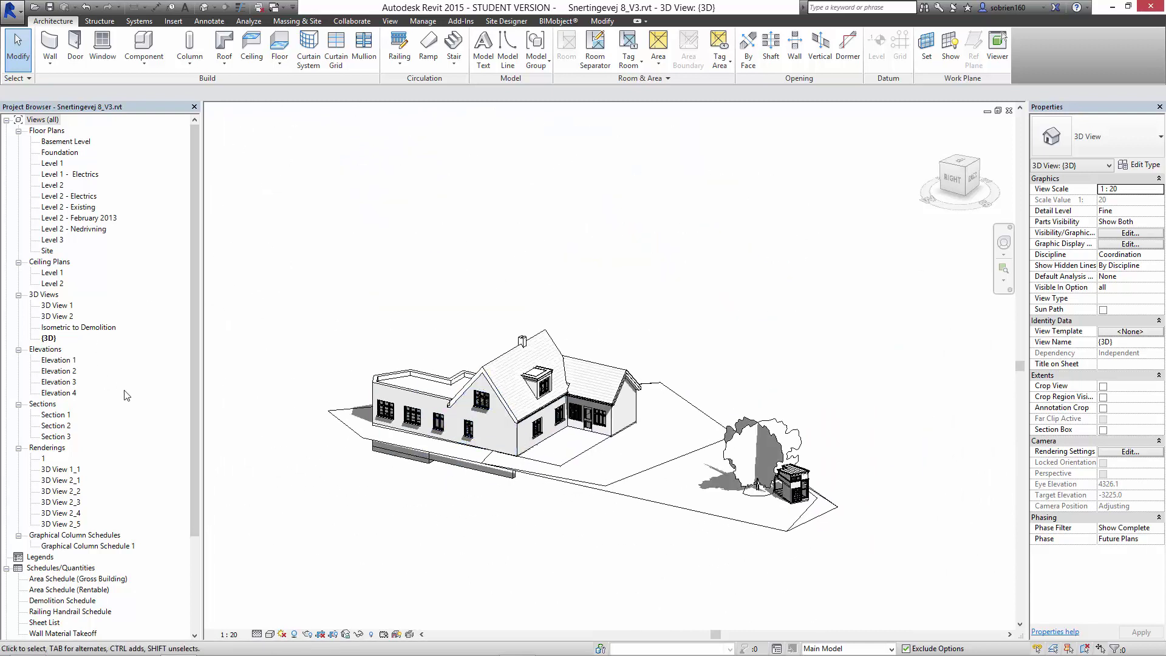
Open Section 1 and examine how the cut walls, floors and roof are hatched.
double_click(60, 415)
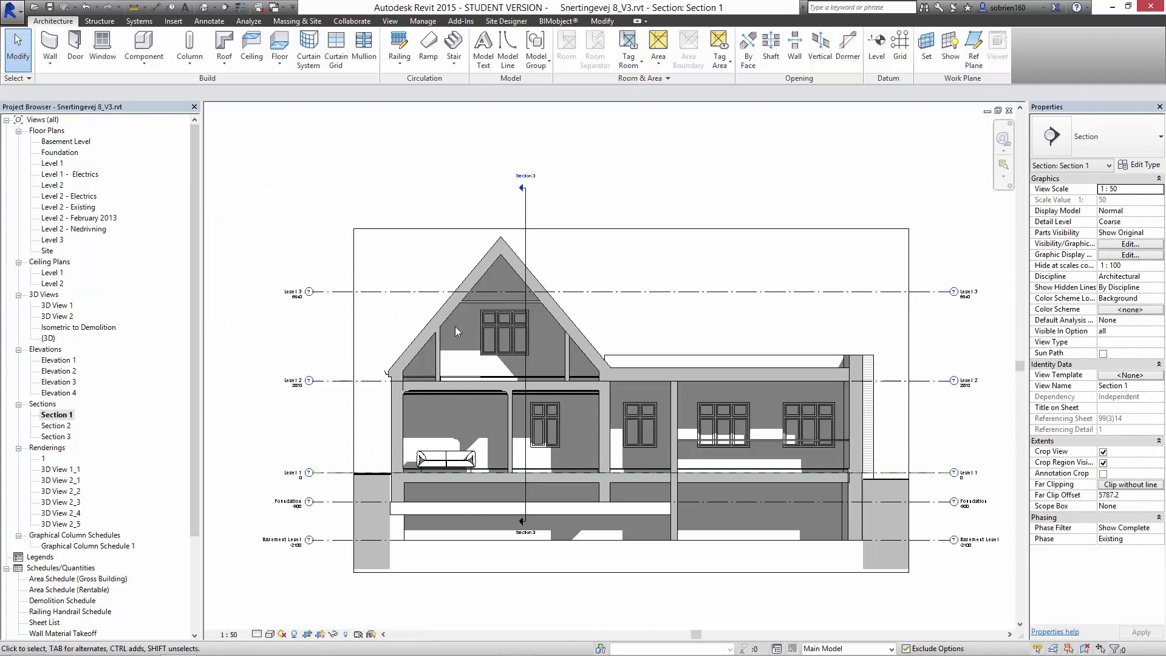
scroll(486, 340, up, 5)
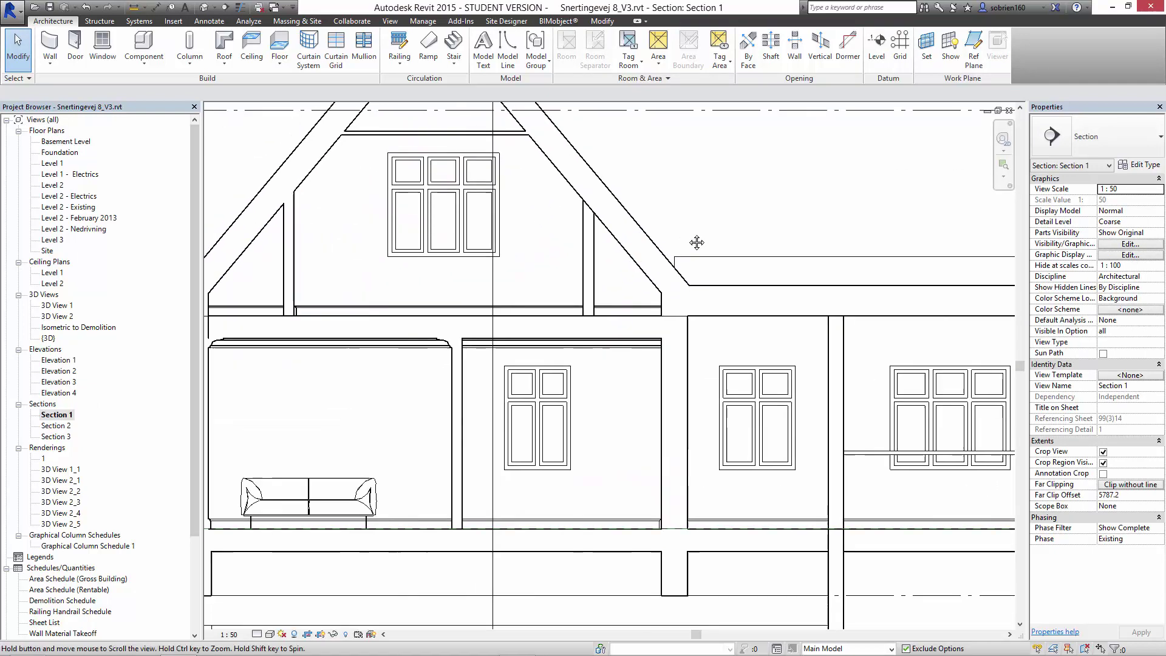
scroll(517, 313, up, 2)
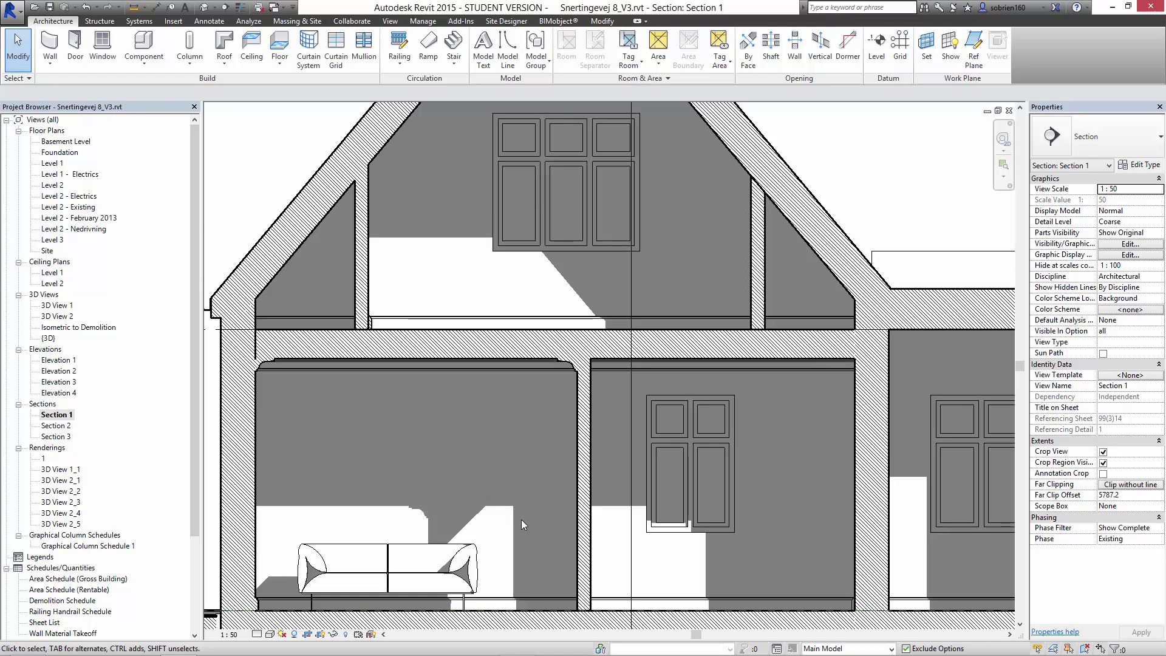
scroll(498, 473, down, 2)
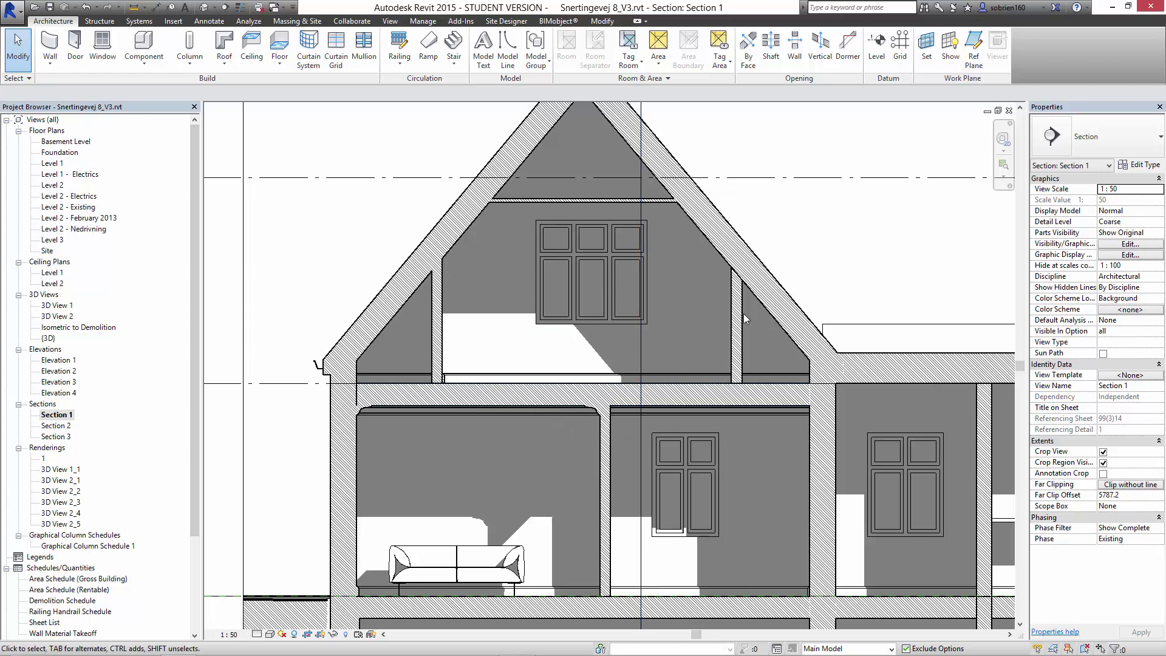
scroll(569, 395, up, 4)
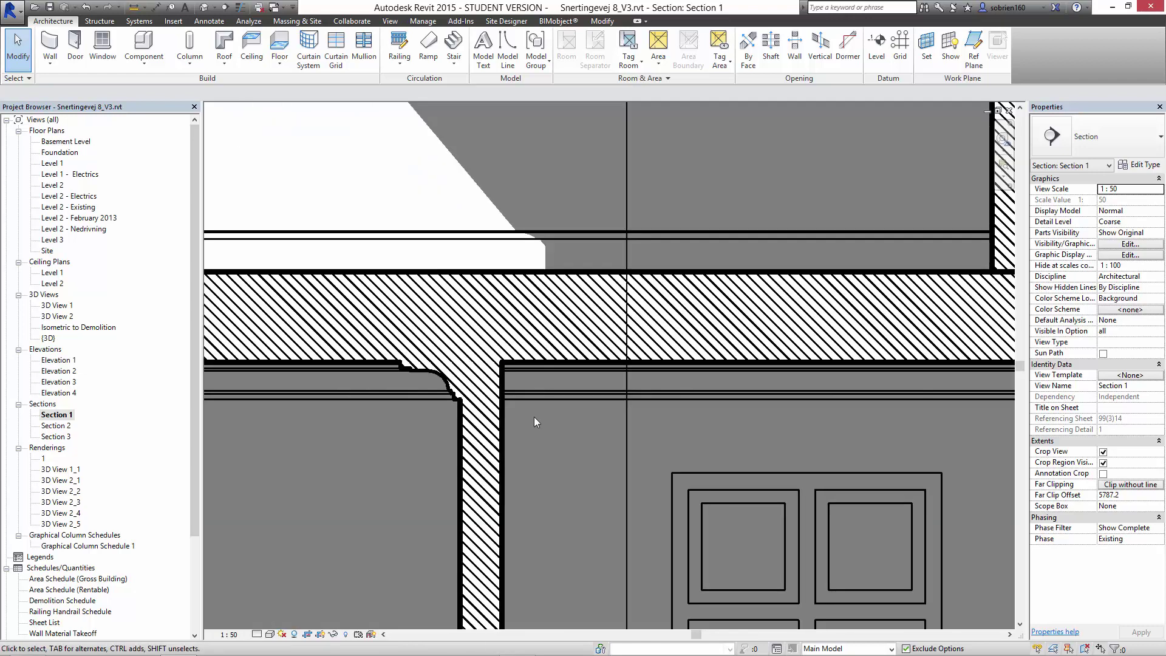
scroll(505, 379, down, 3)
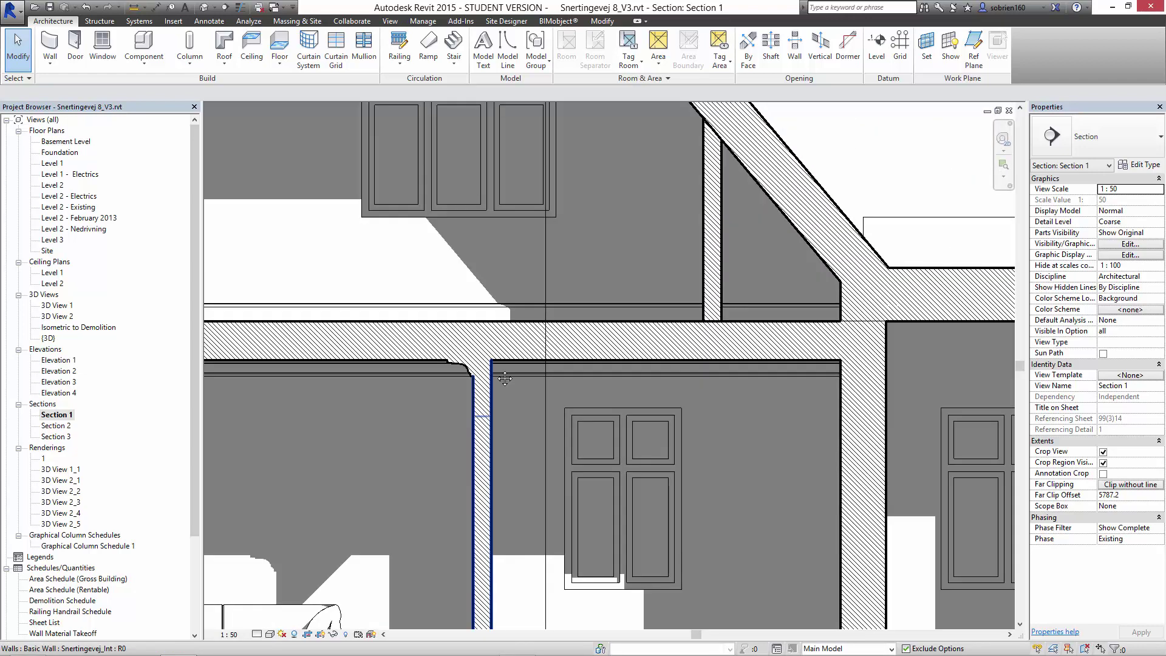
scroll(504, 378, down, 2)
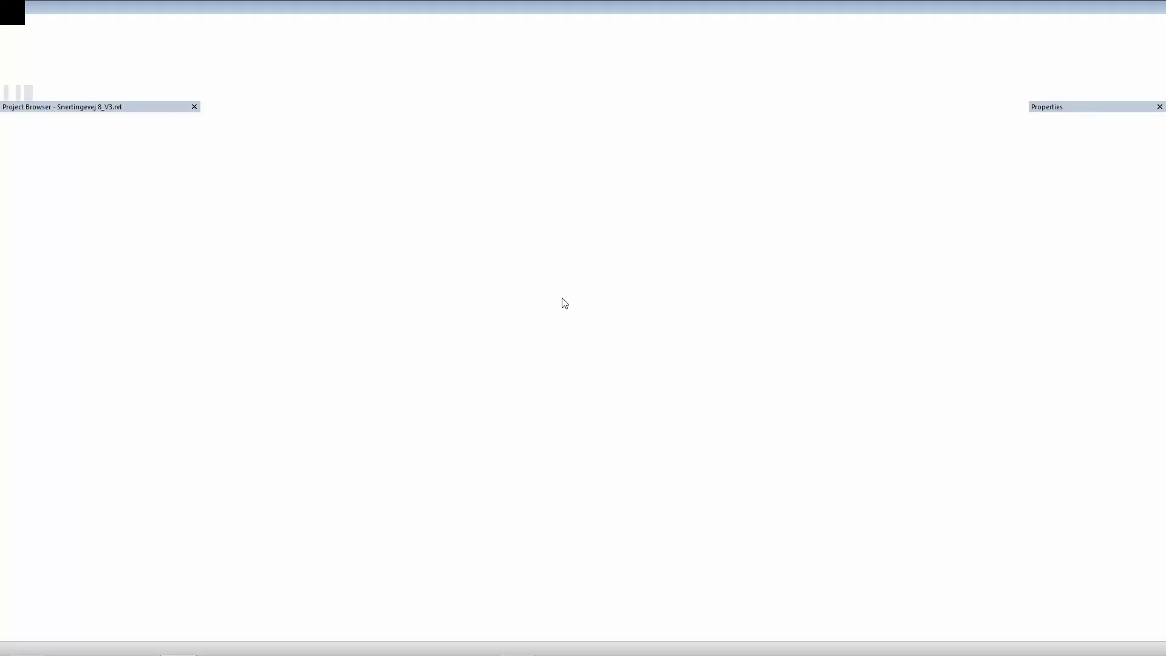
scroll(563, 302, down, 2)
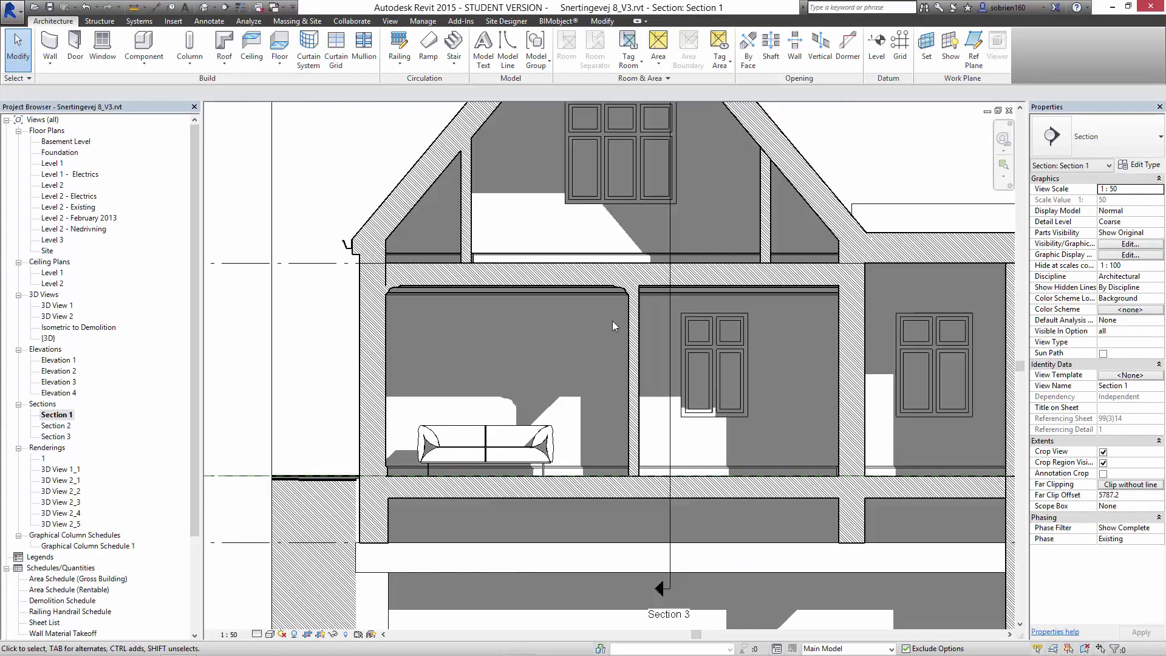
scroll(243, 414, down, 2)
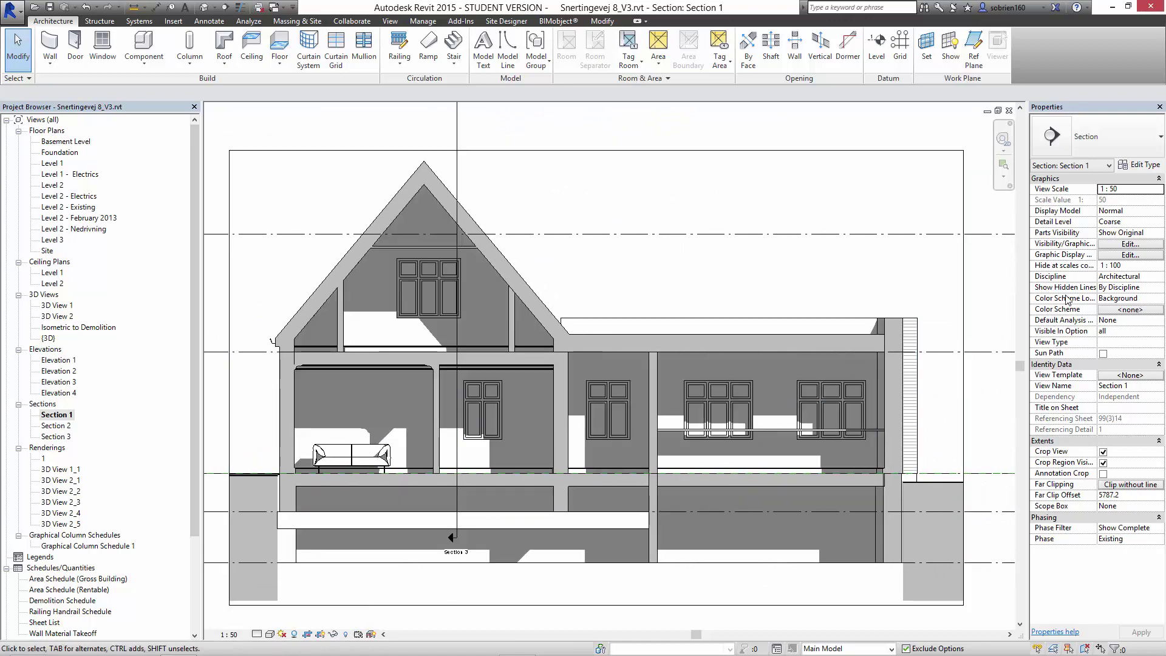
scroll(704, 304, up, 1)
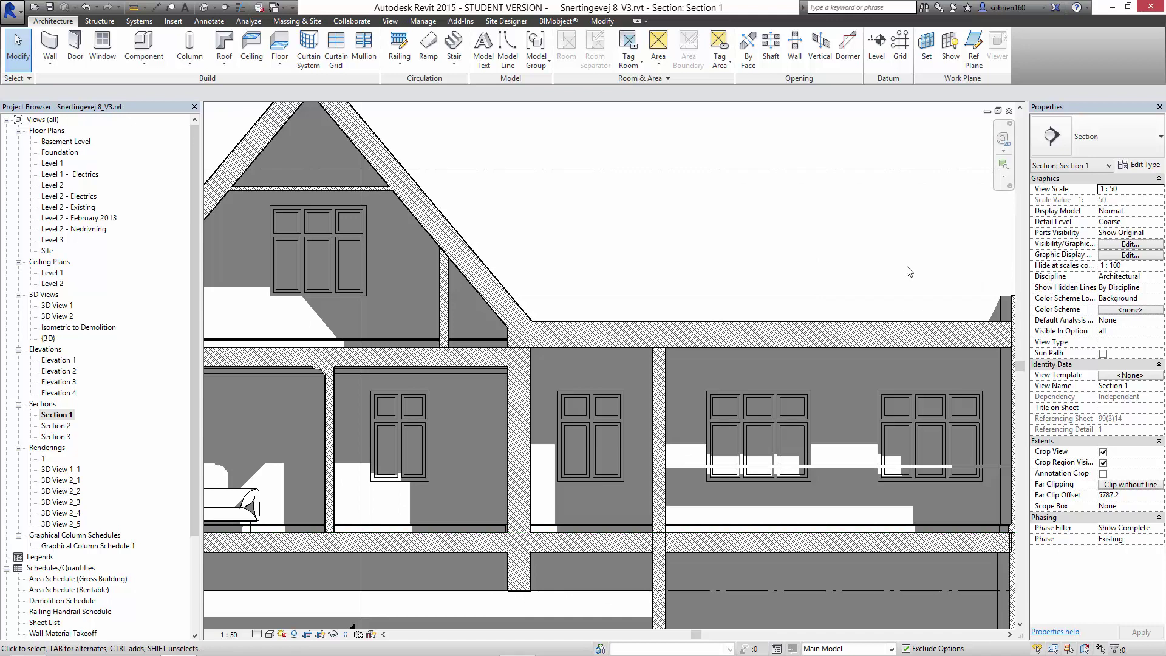
middle_drag(909, 272, 926, 260)
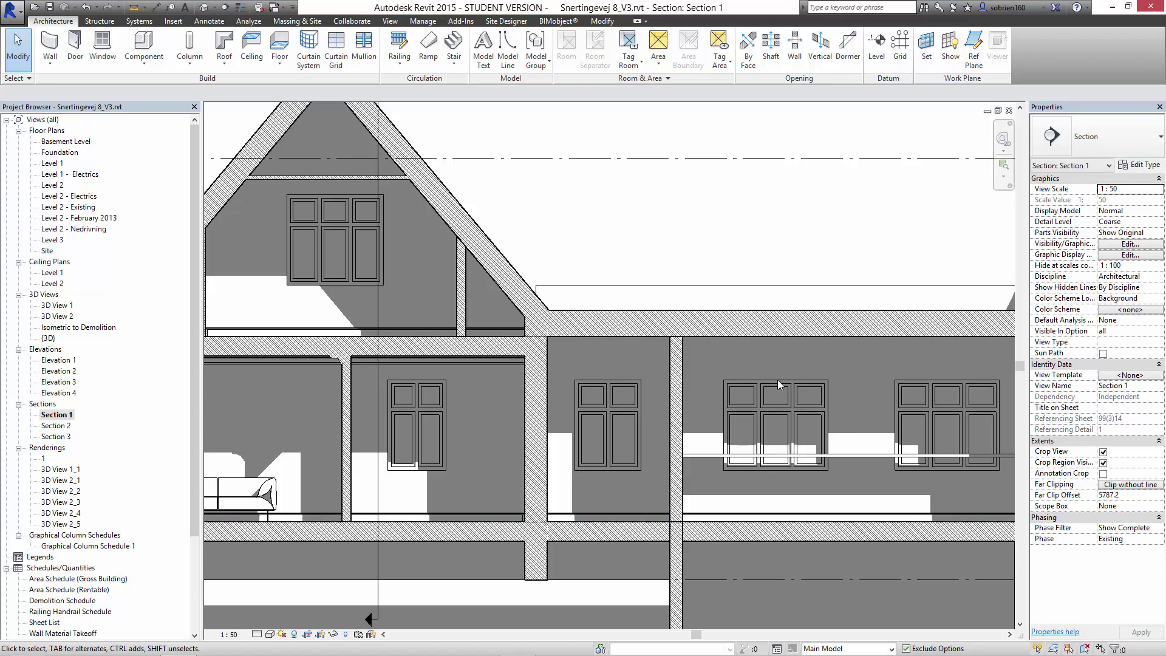
Override the cut pattern of all model categories from Areas to Windows with Solid fill in Section 1, and apply the overrides.
click(1128, 244)
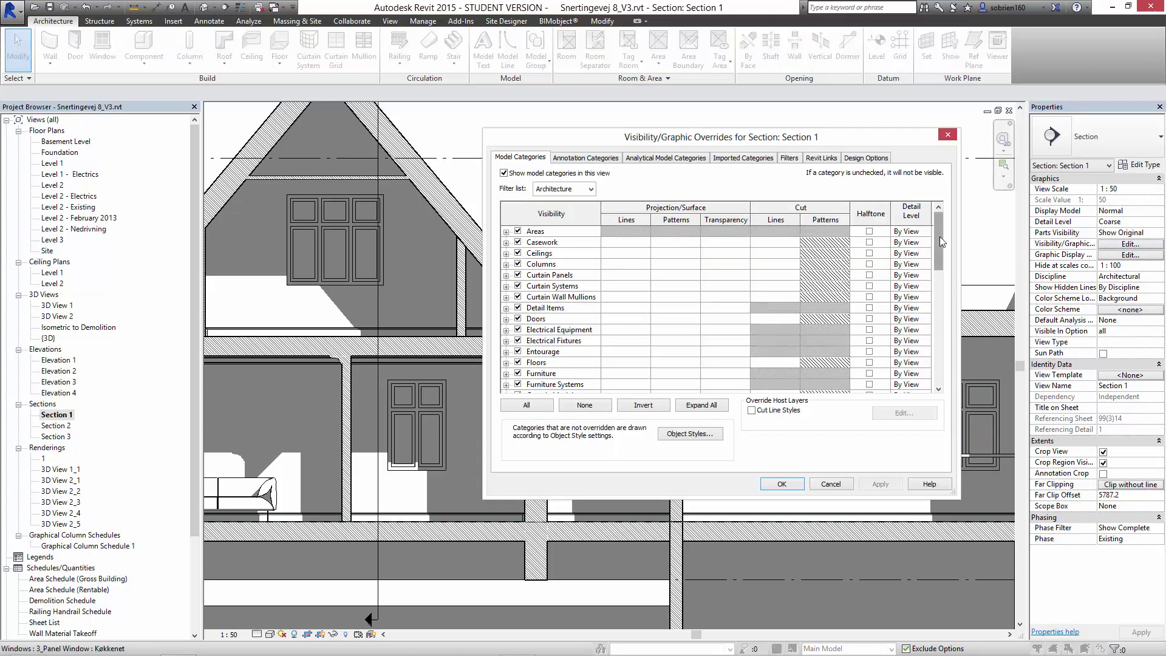
mouse_move(939, 263)
mouse_down()
mouse_move(948, 375)
mouse_move(945, 231)
mouse_move(941, 386)
mouse_move(940, 271)
mouse_up()
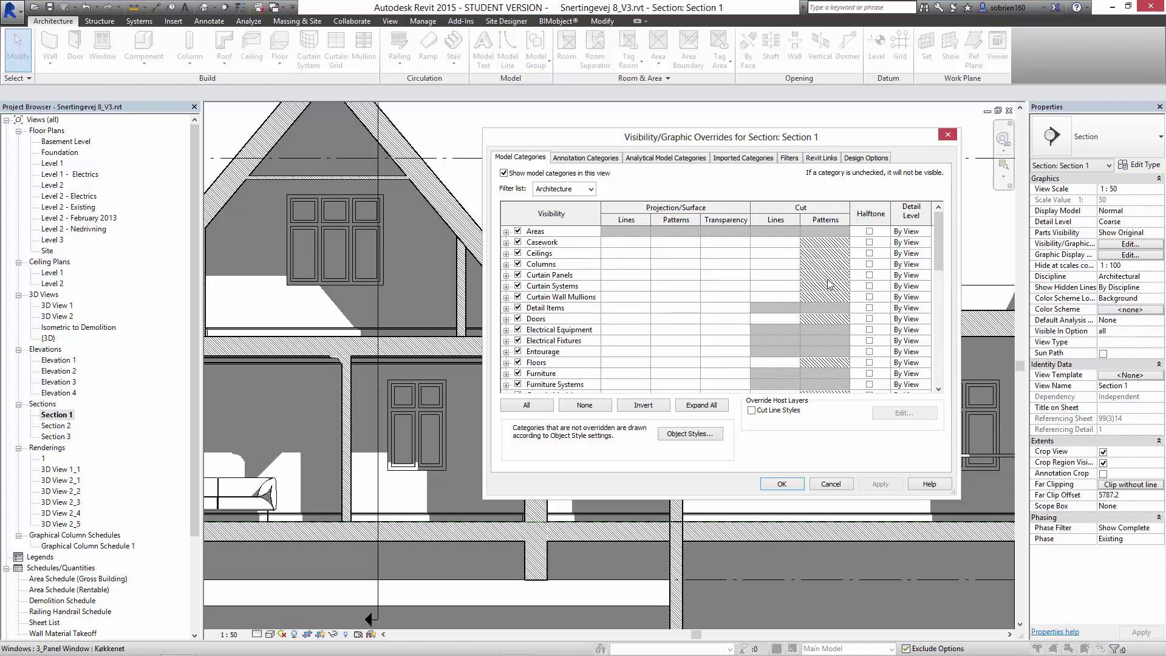
click(586, 233)
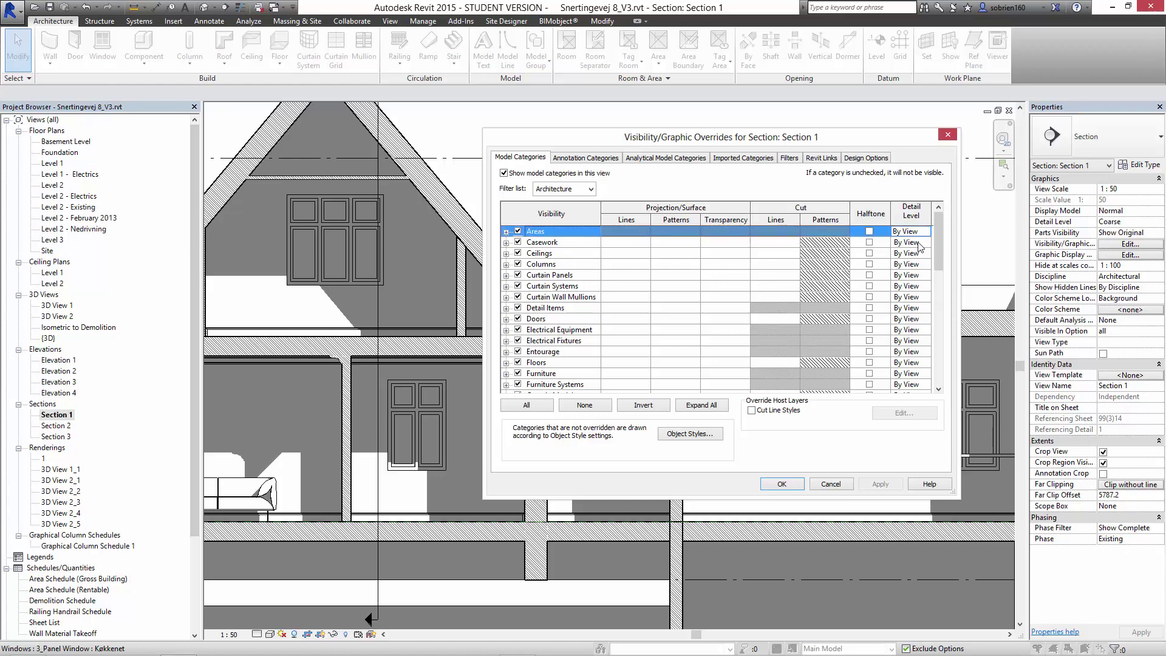
drag(939, 249, 931, 367)
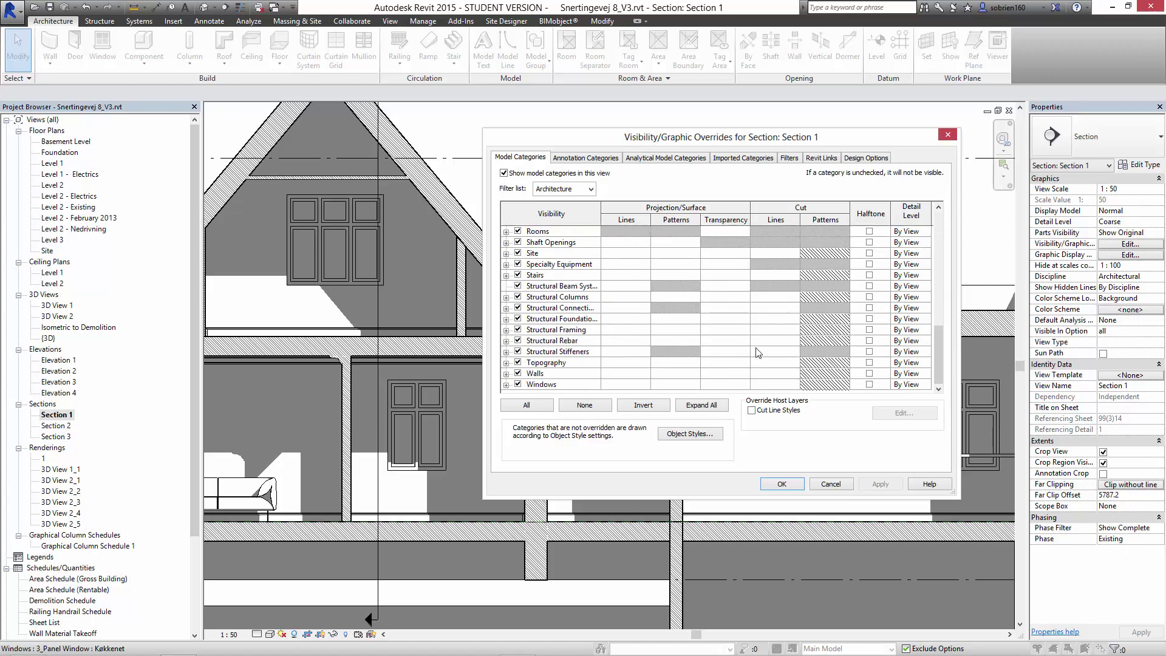
shift+click(580, 384)
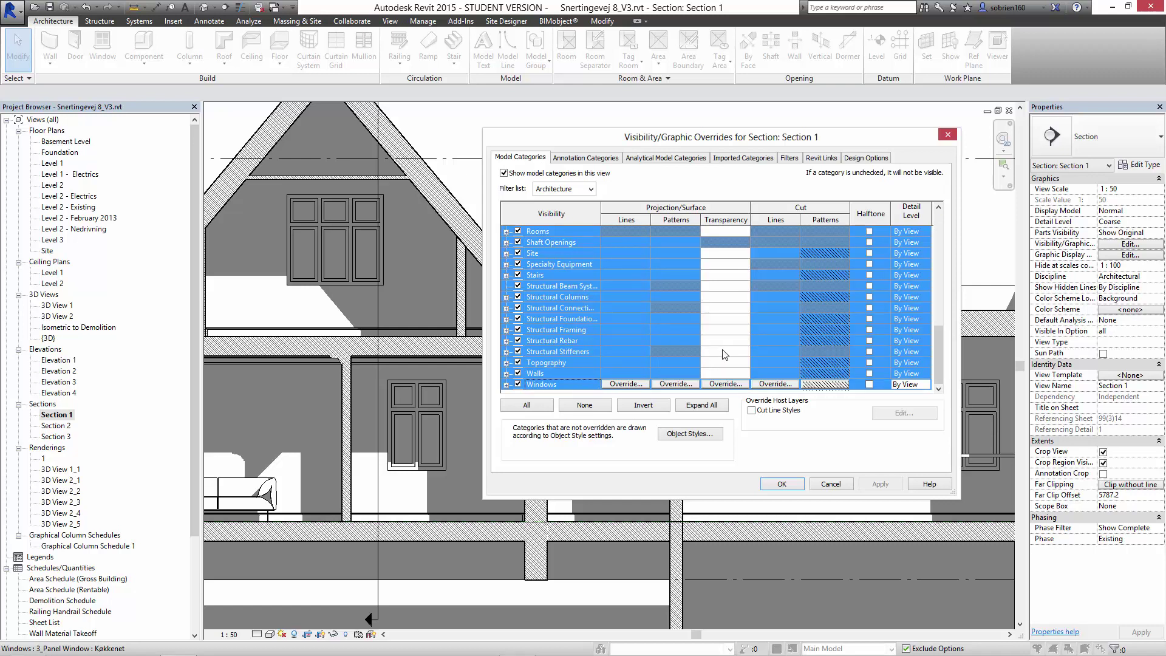
click(834, 387)
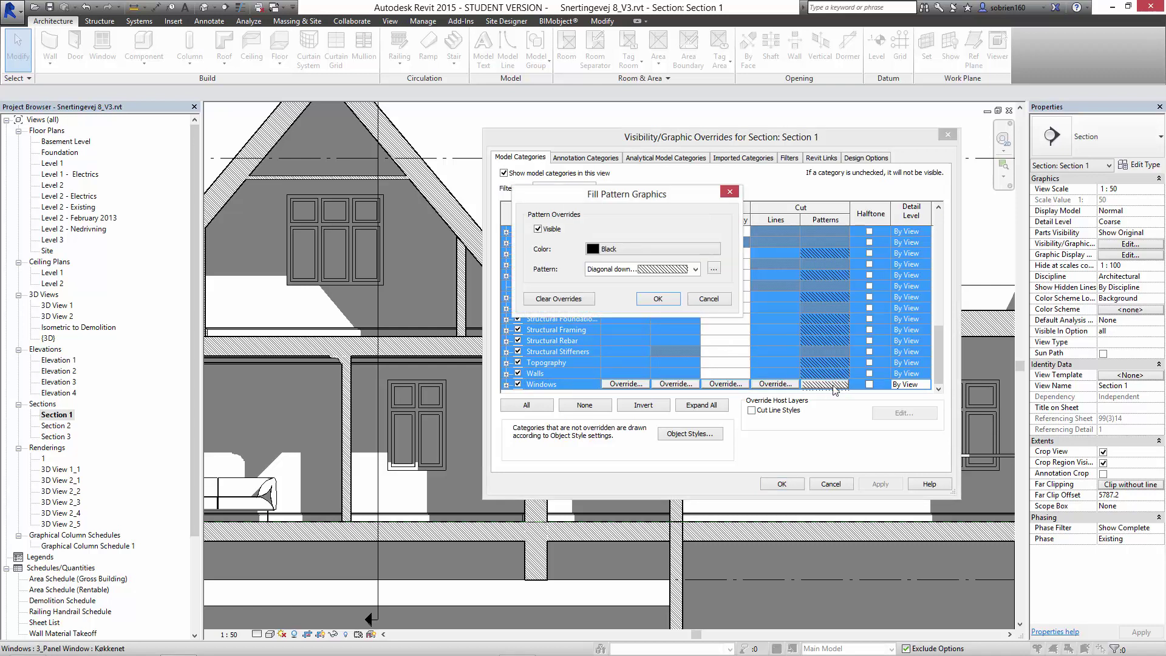
click(695, 269)
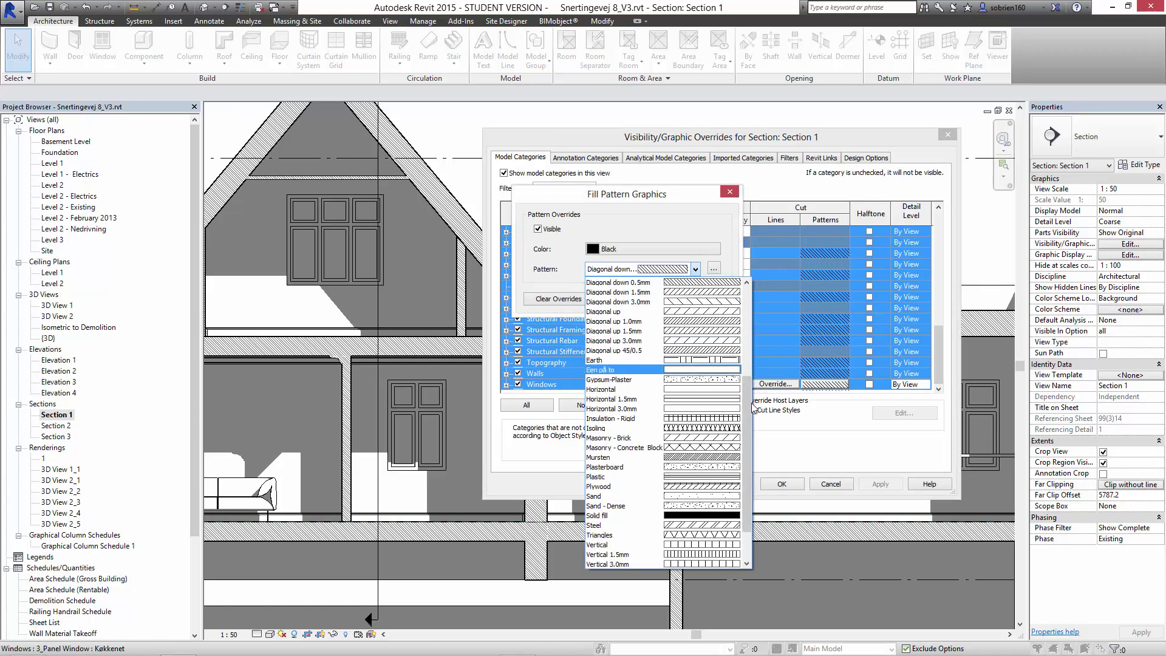
drag(752, 405, 748, 443)
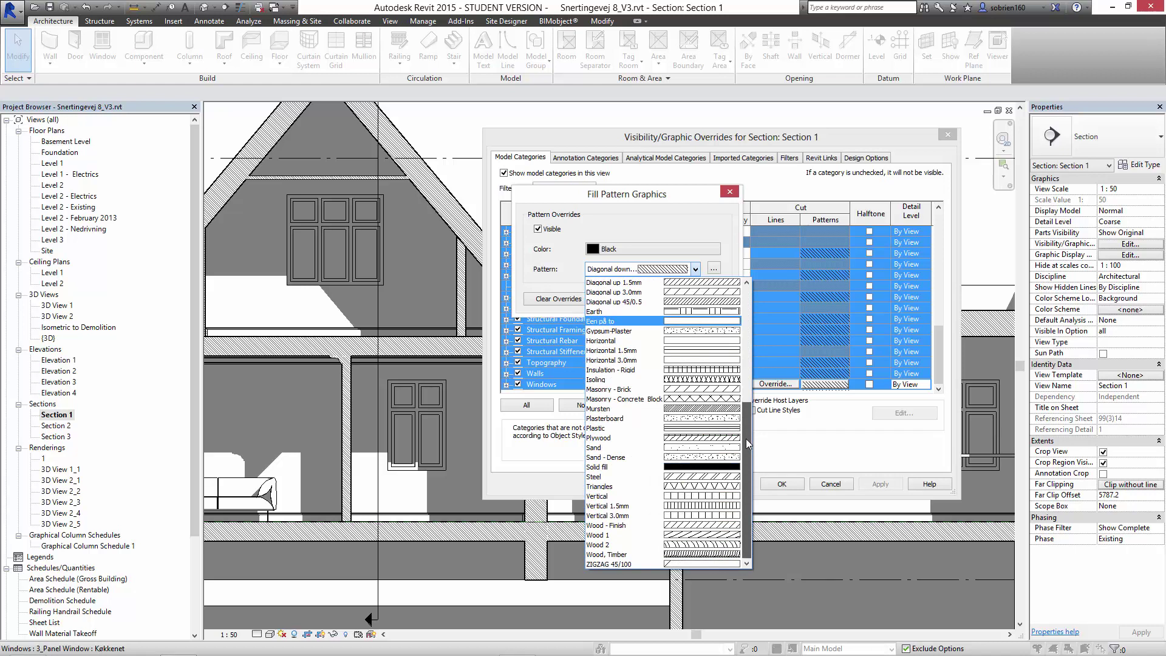
click(728, 467)
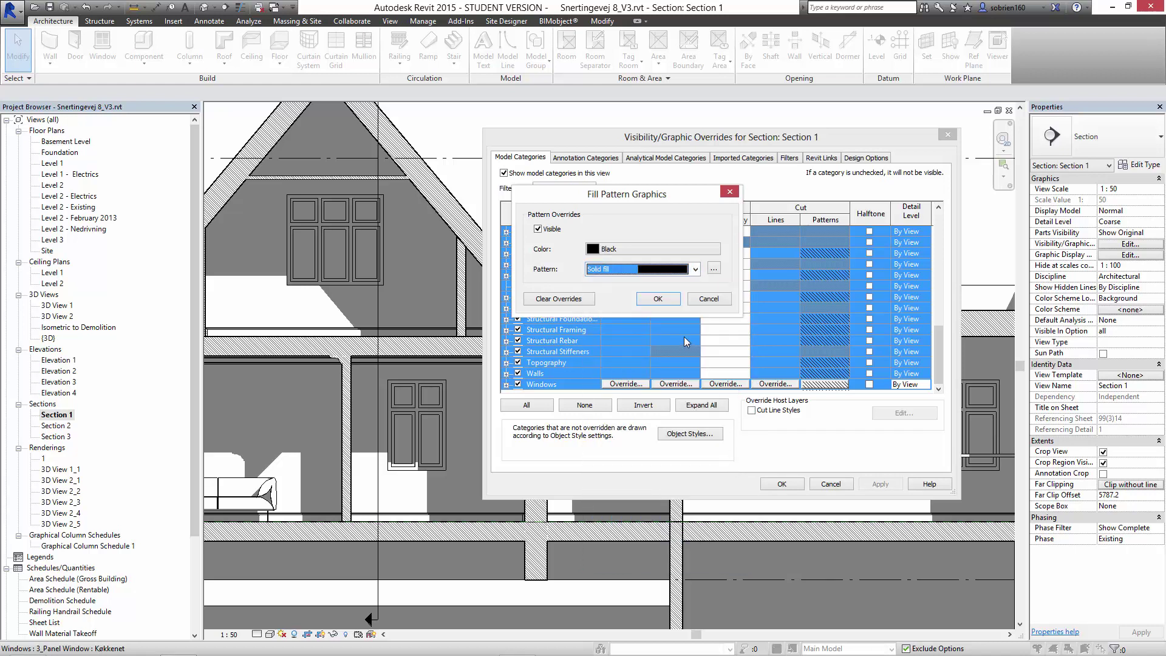
click(666, 298)
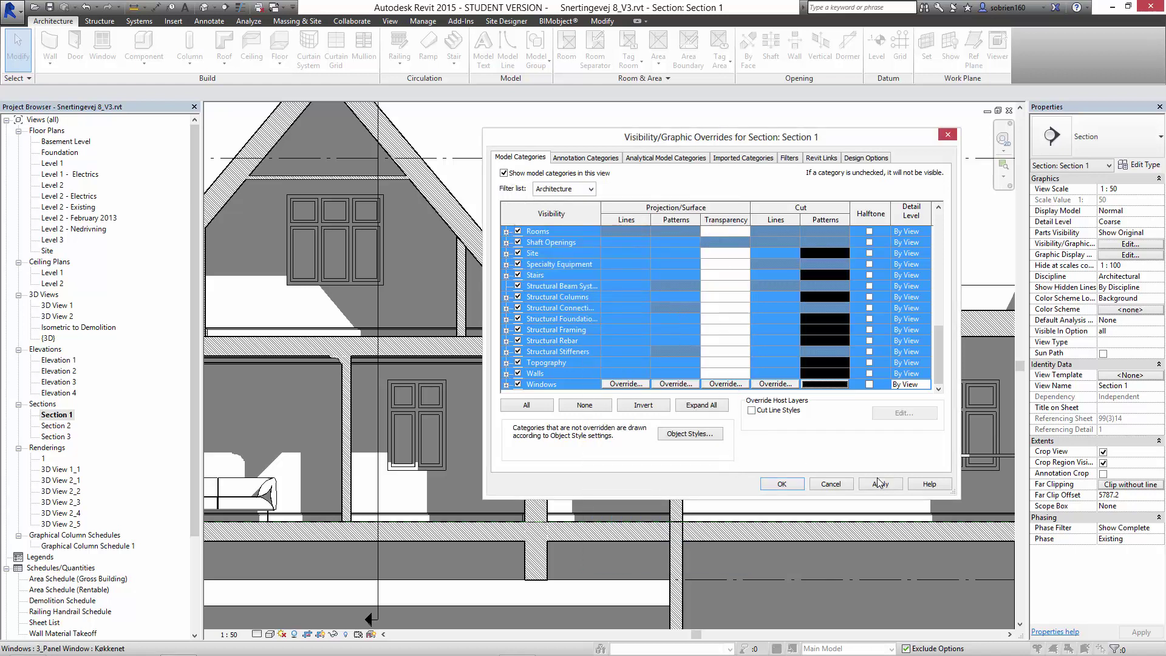
click(879, 483)
click(782, 483)
middle_drag(626, 445, 850, 450)
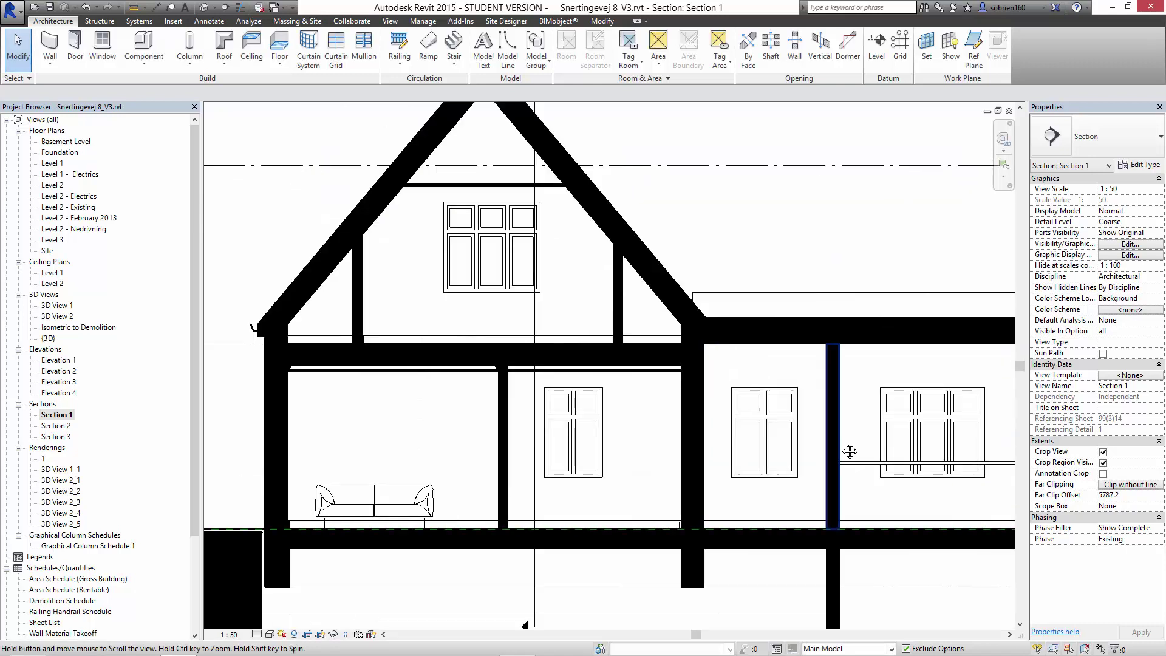
Examine the solid black cut walls, floors, roof and ground across the whole house in Section 1.
scroll(850, 450, down, 5)
scroll(425, 432, up, 8)
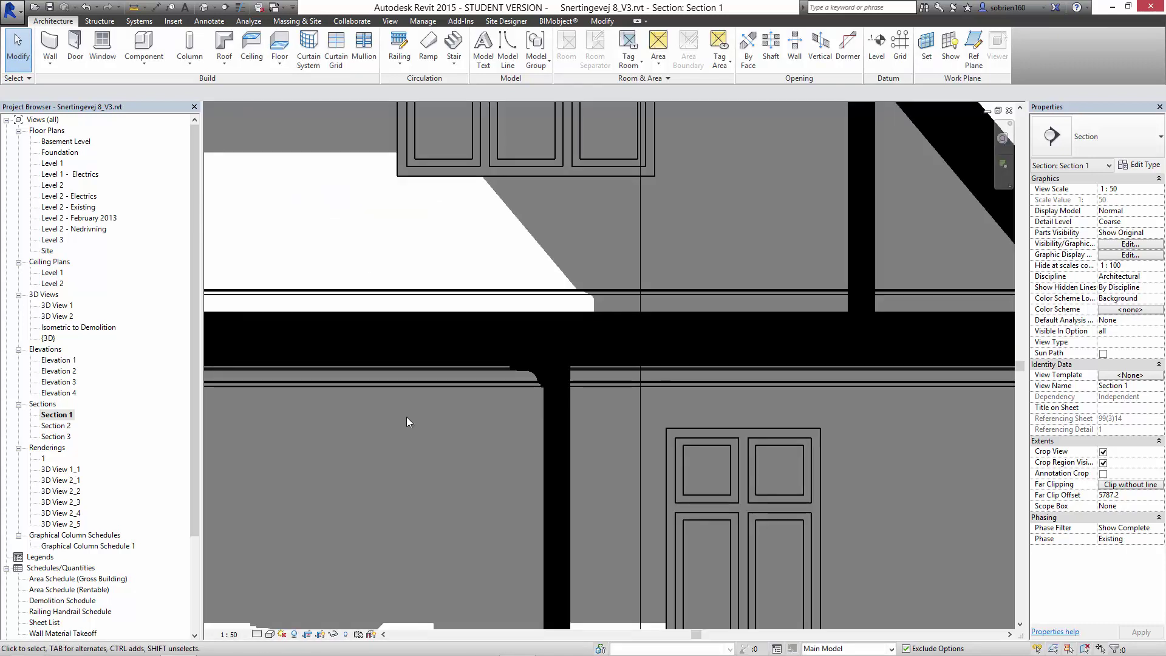
scroll(408, 420, down, 2)
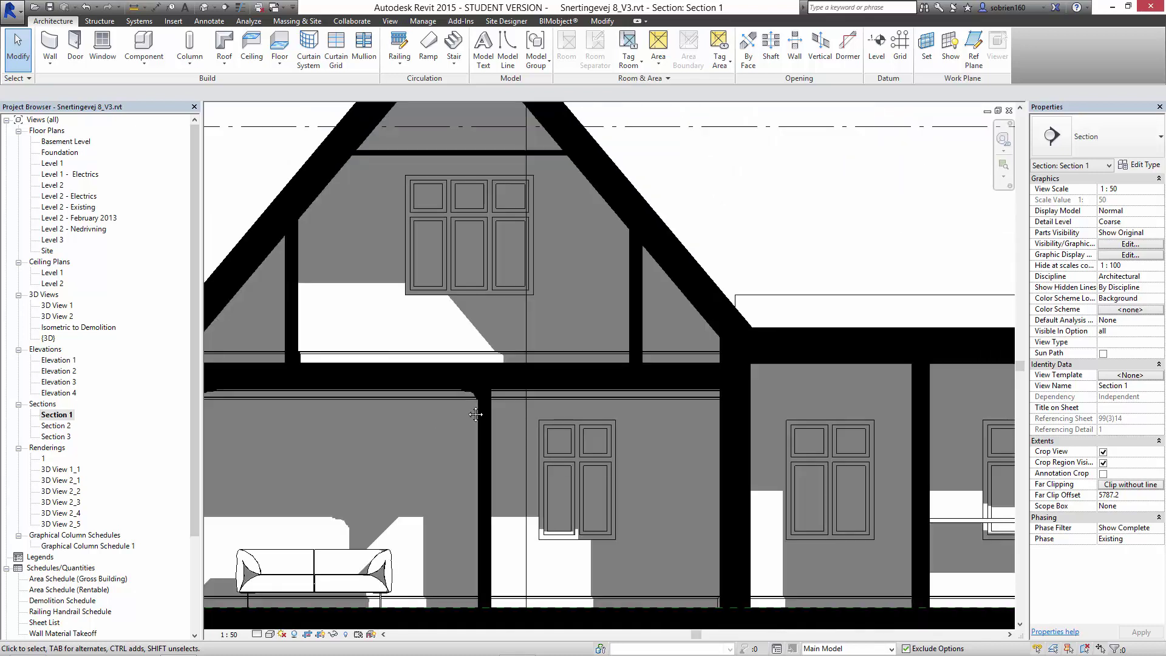
middle_drag(418, 419, 520, 371)
scroll(671, 467, down, 2)
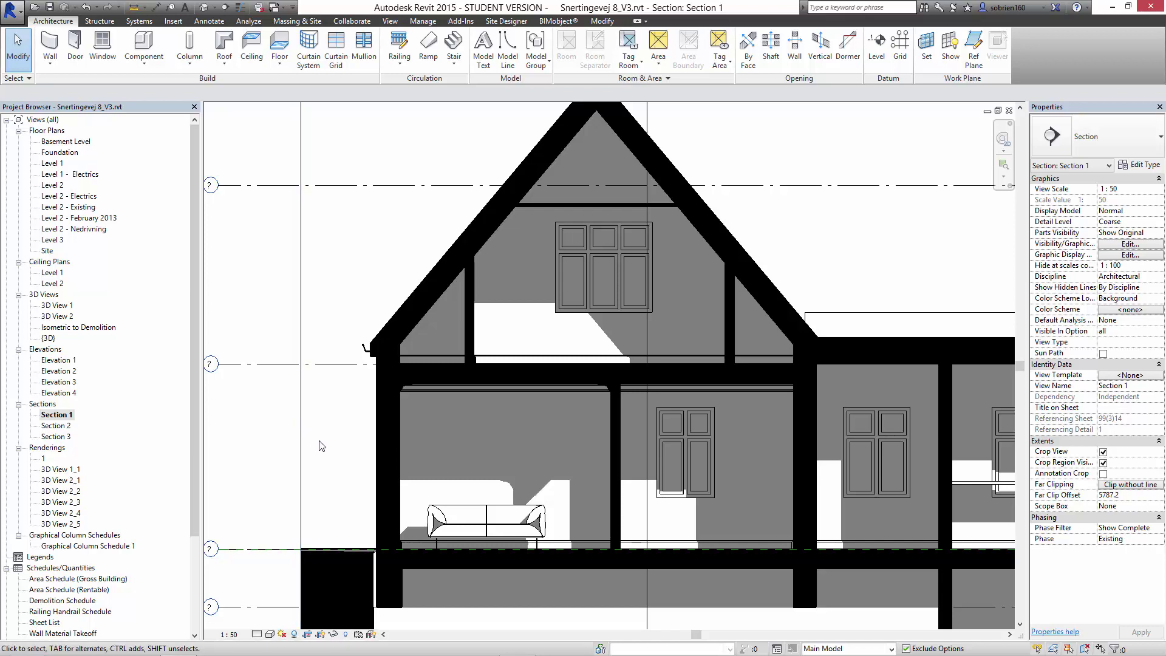
scroll(455, 406, down, 1)
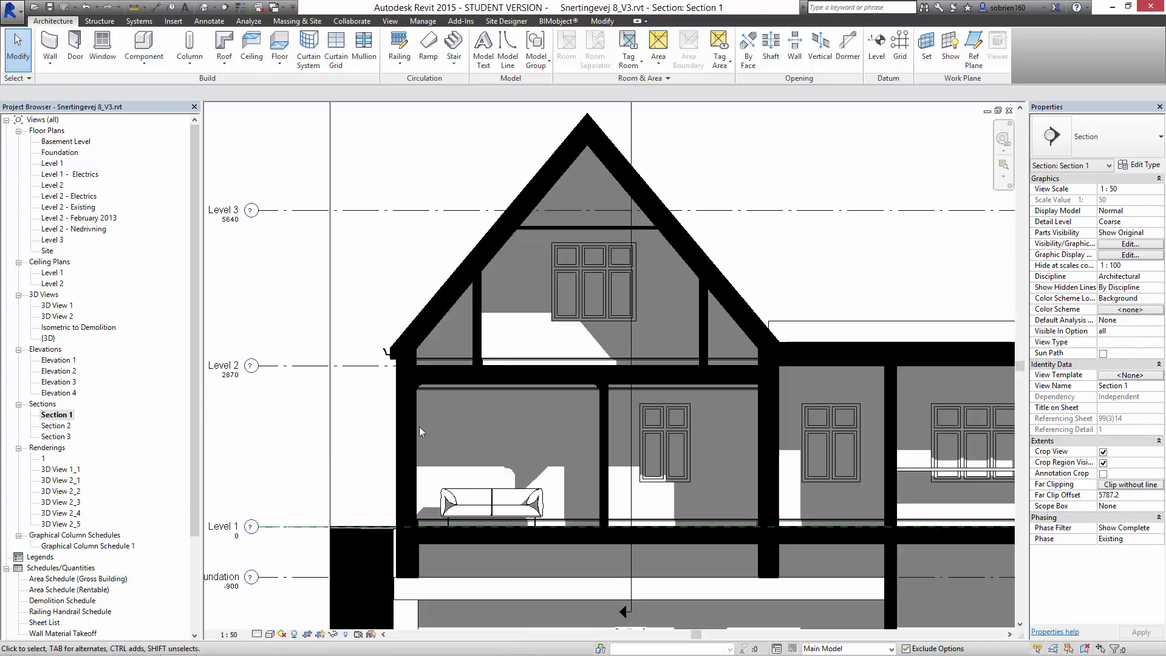
middle_drag(402, 307, 400, 288)
scroll(870, 369, down, 2)
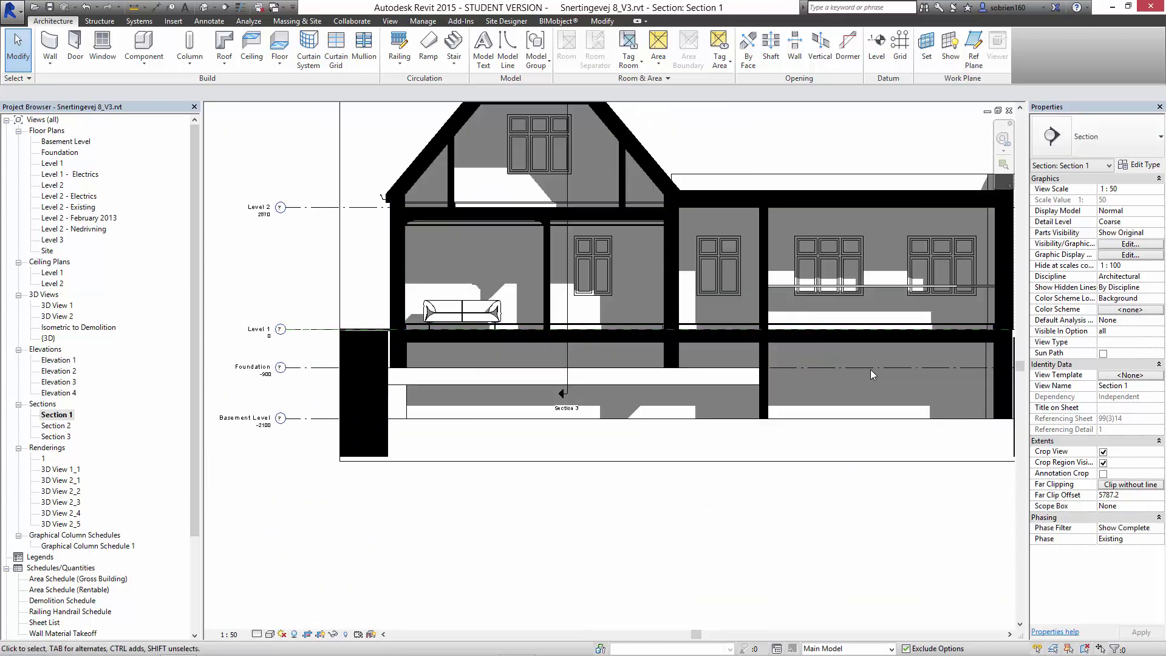
scroll(870, 370, up, 1)
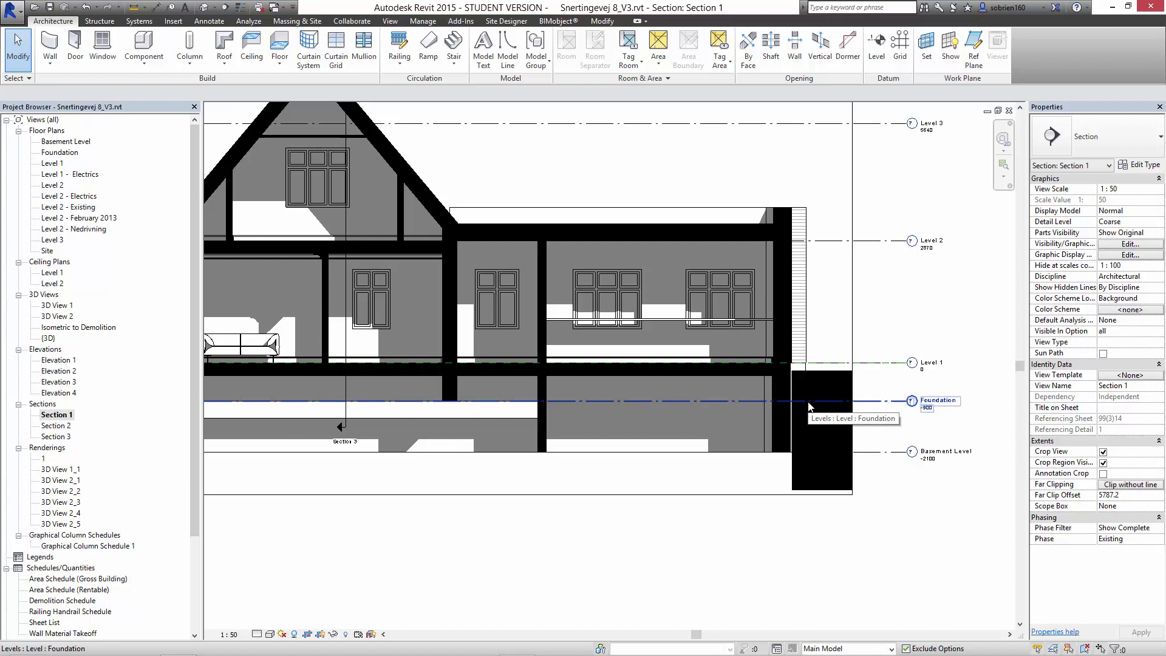
middle_drag(914, 389, 925, 444)
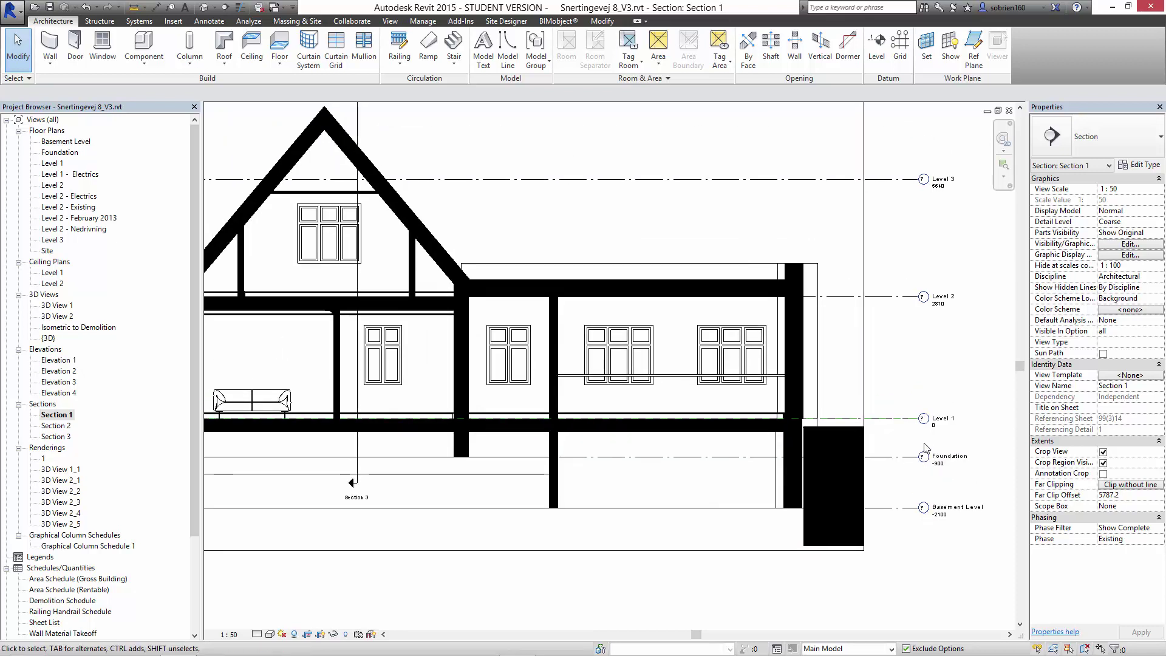
middle_drag(943, 398, 944, 432)
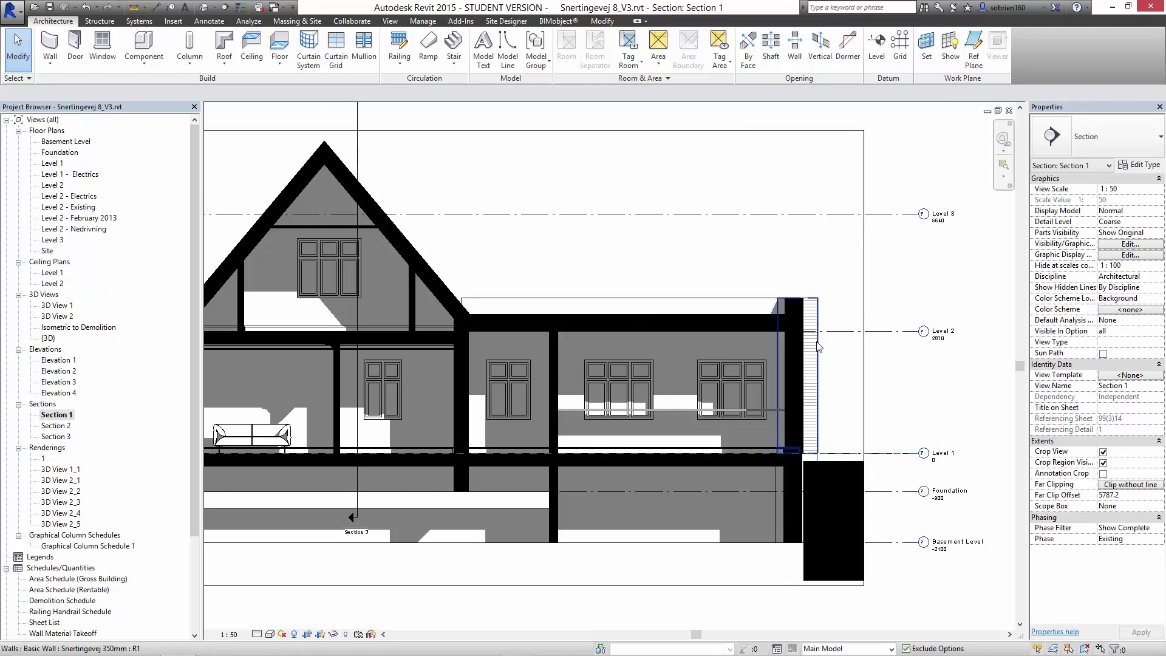
scroll(735, 348, down, 1)
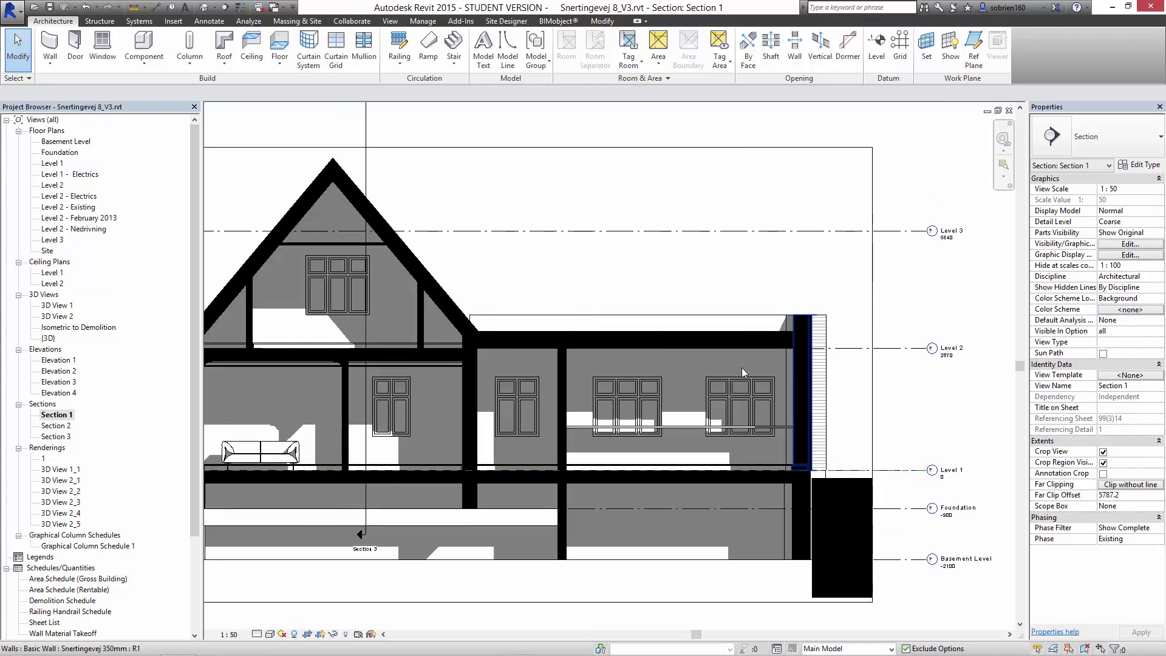
middle_drag(724, 378, 745, 381)
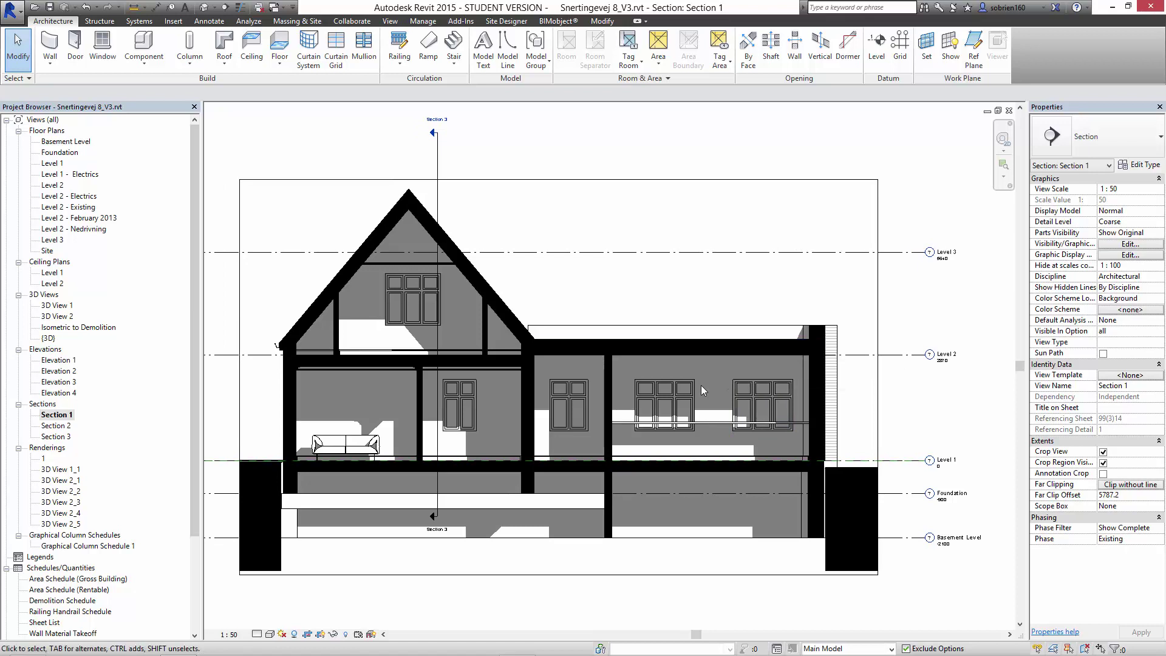
mouse_move(729, 393)
middle_down()
mouse_move(866, 353)
mouse_move(822, 364)
middle_up()
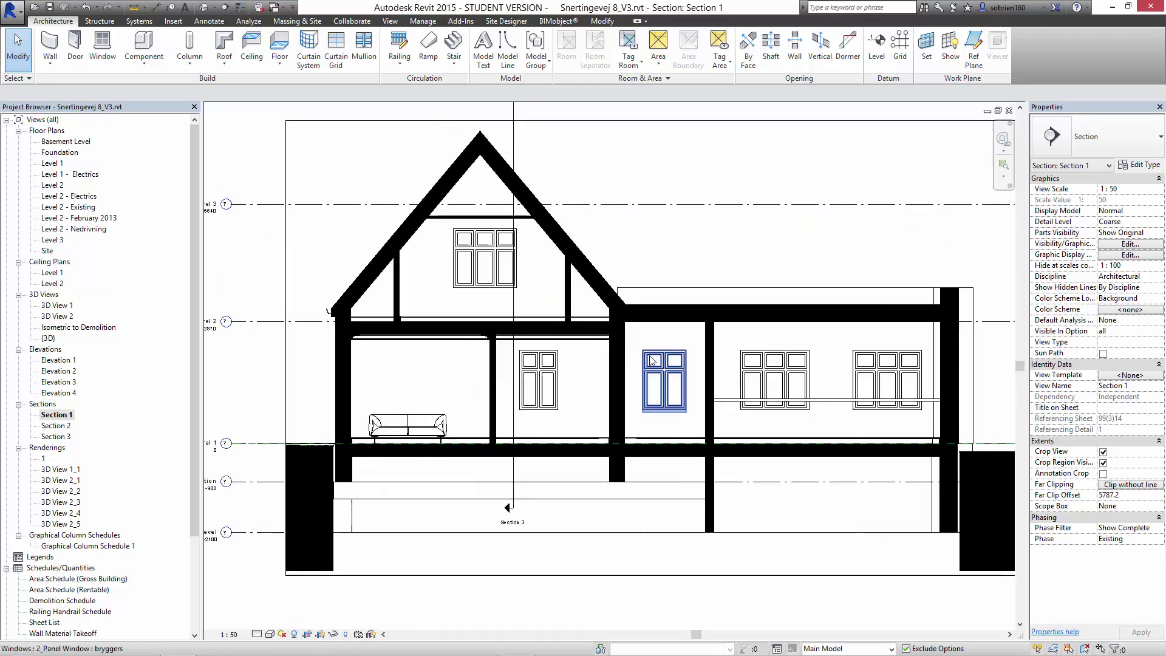
scroll(666, 362, up, 3)
middle_drag(632, 372, 725, 376)
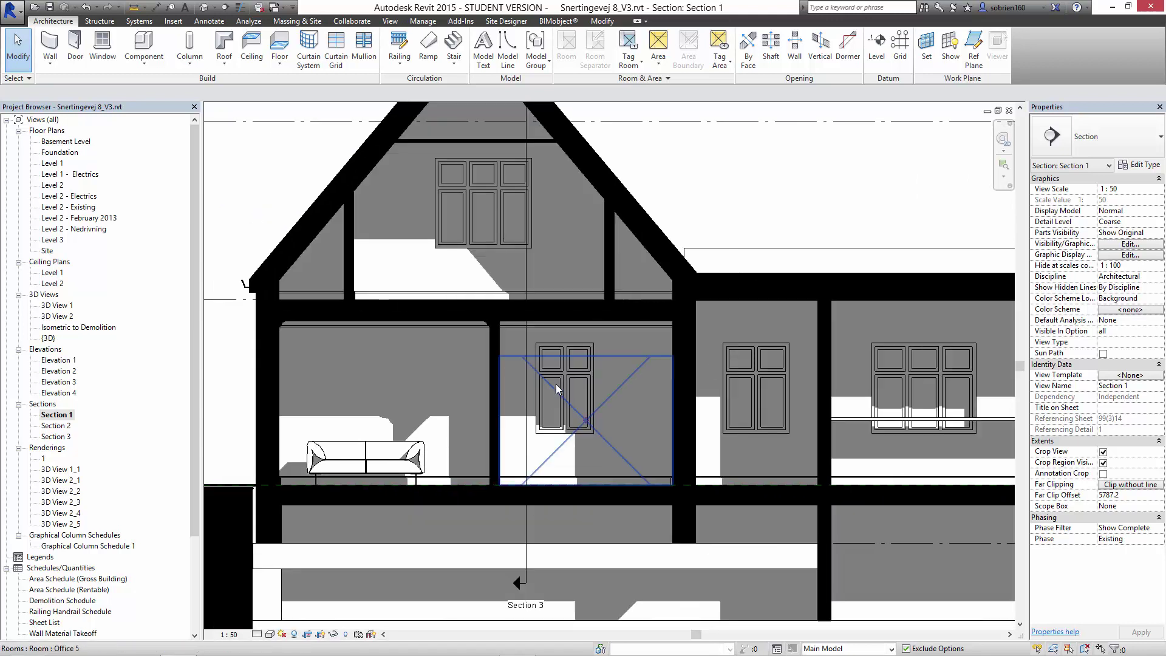
scroll(556, 384, down, 1)
mouse_move(872, 364)
middle_down()
mouse_move(730, 345)
mouse_move(740, 355)
middle_up()
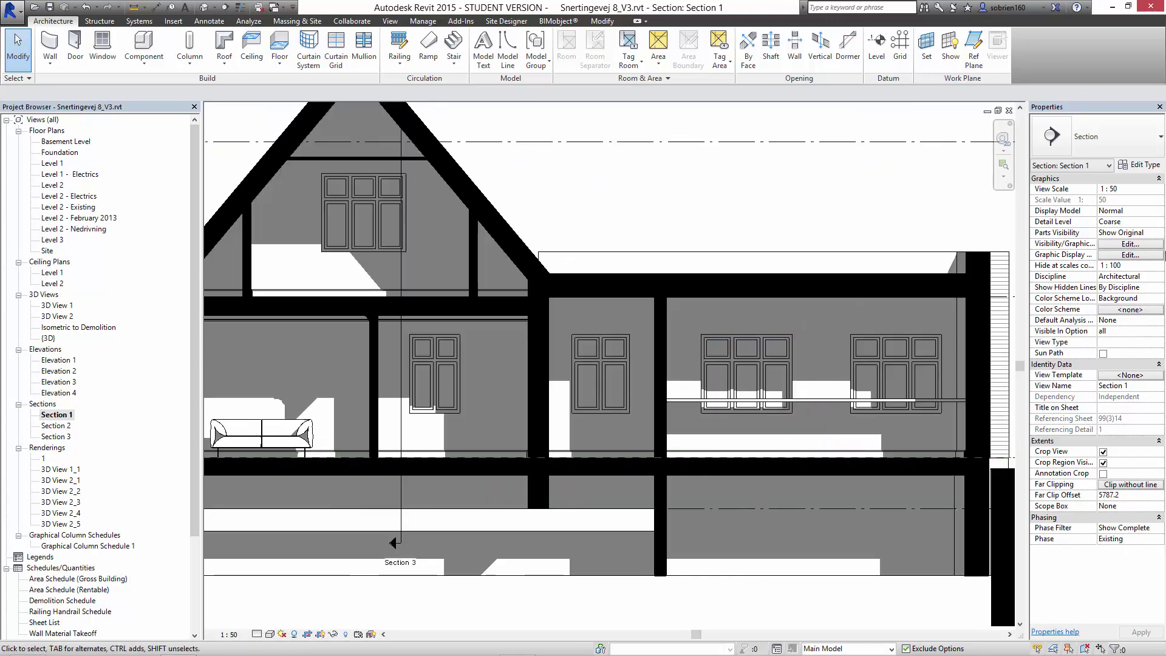
Change the cut pattern colour of all model categories in Section 1 to white and confirm the overrides.
click(1129, 243)
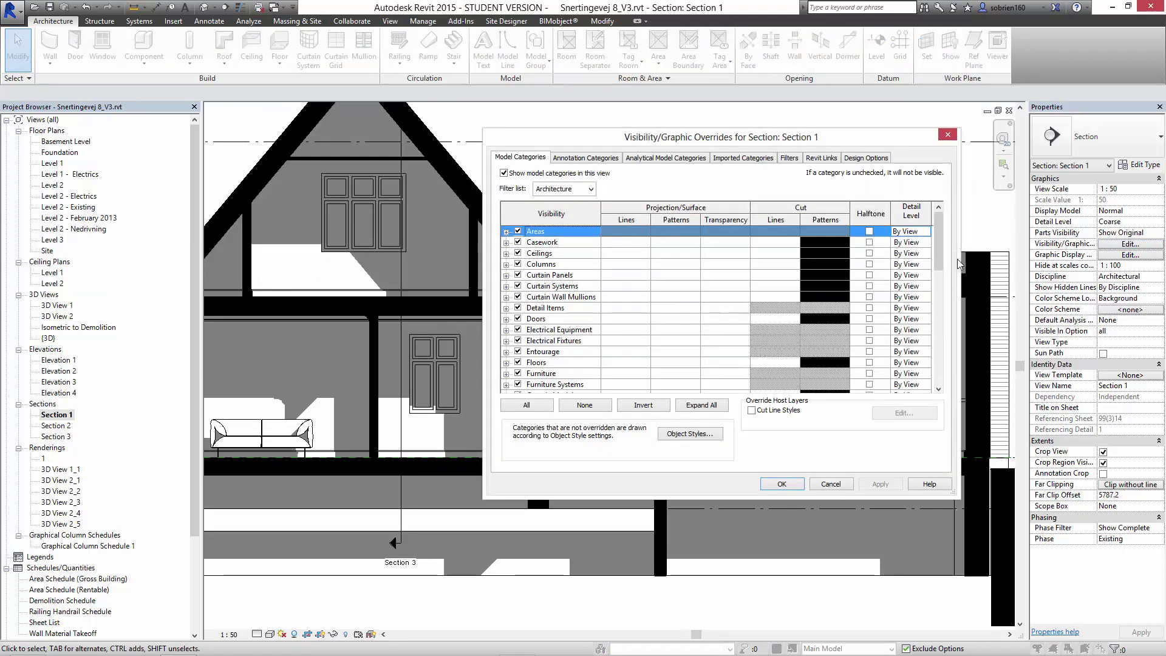
drag(939, 243, 954, 386)
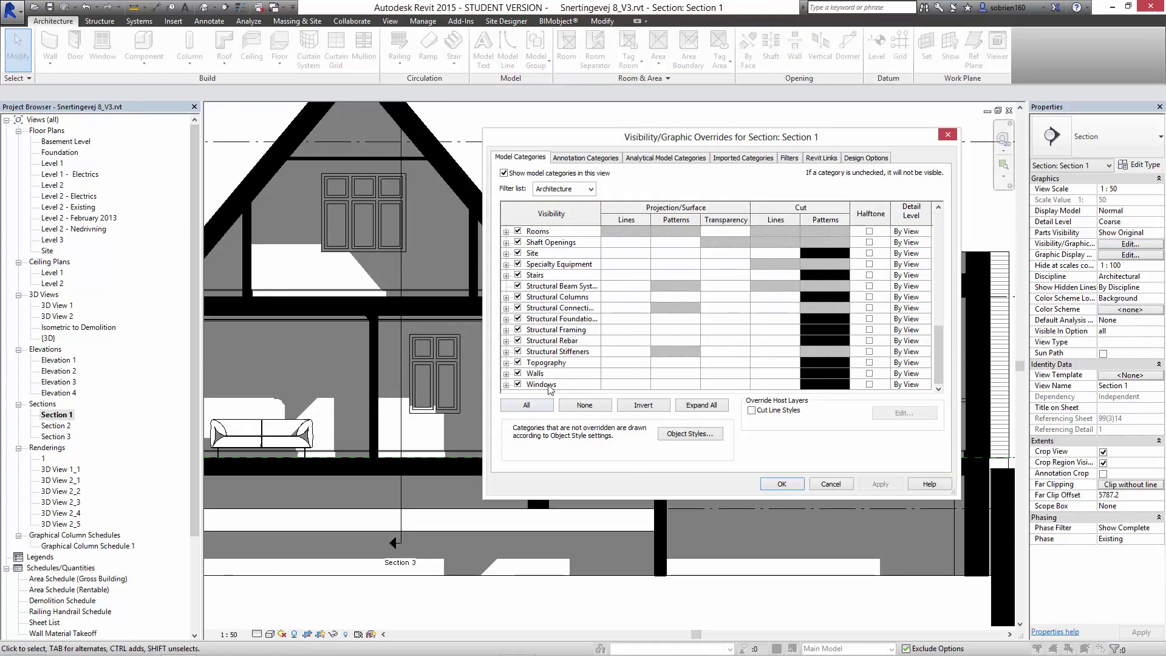
click(526, 406)
click(820, 384)
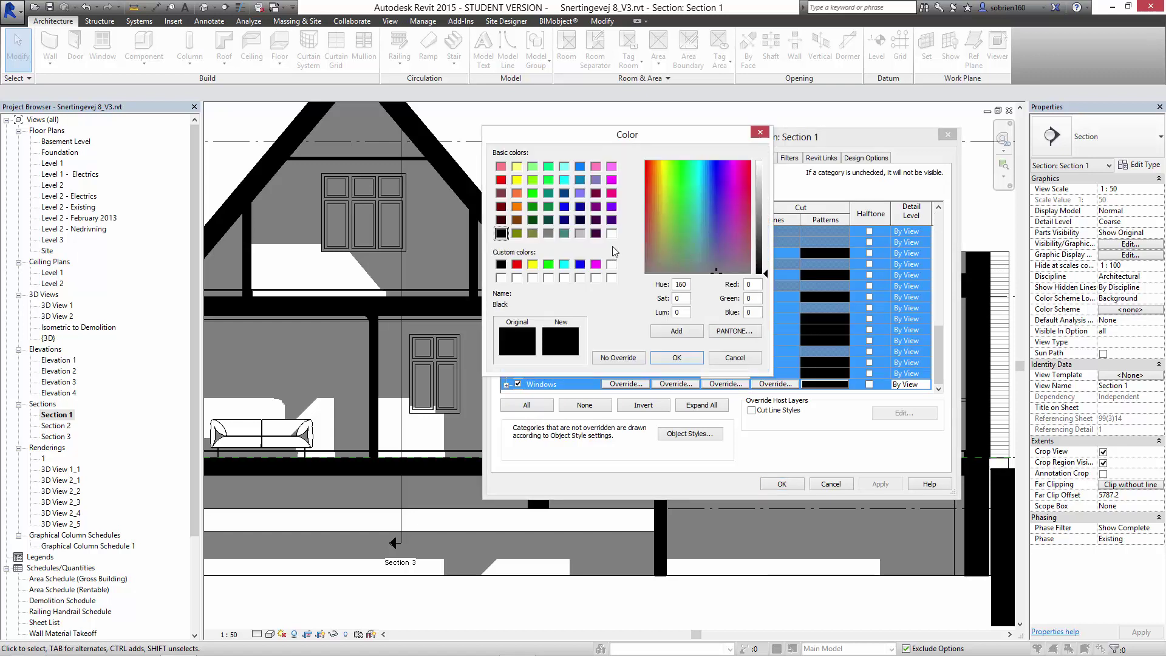
click(611, 233)
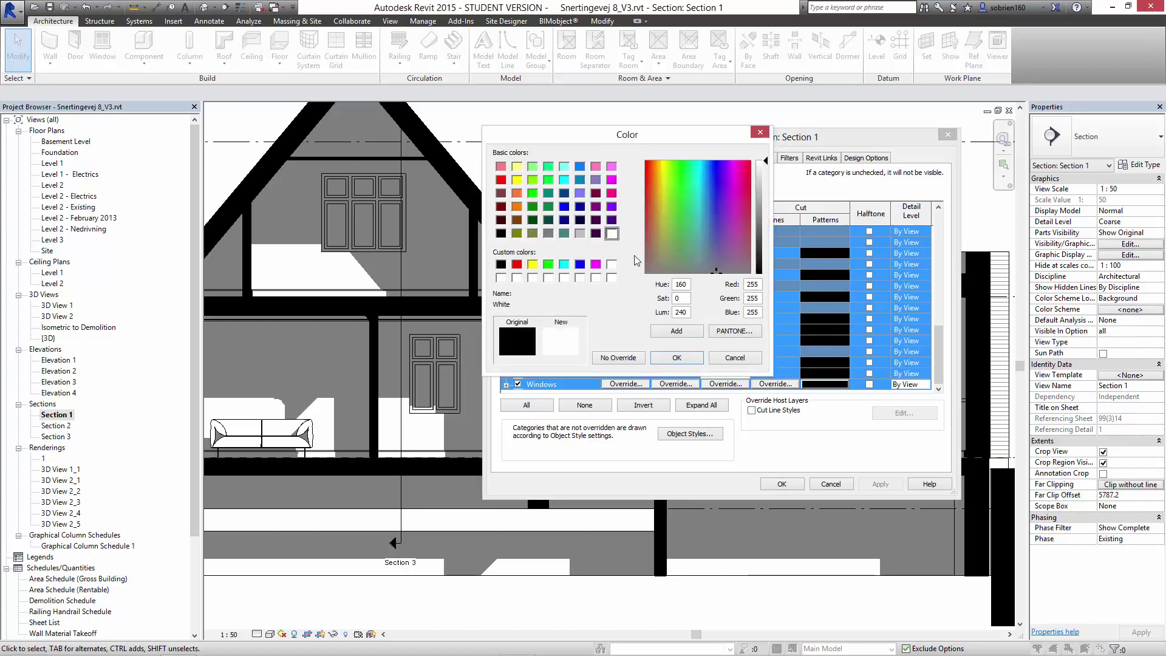
click(689, 359)
click(668, 301)
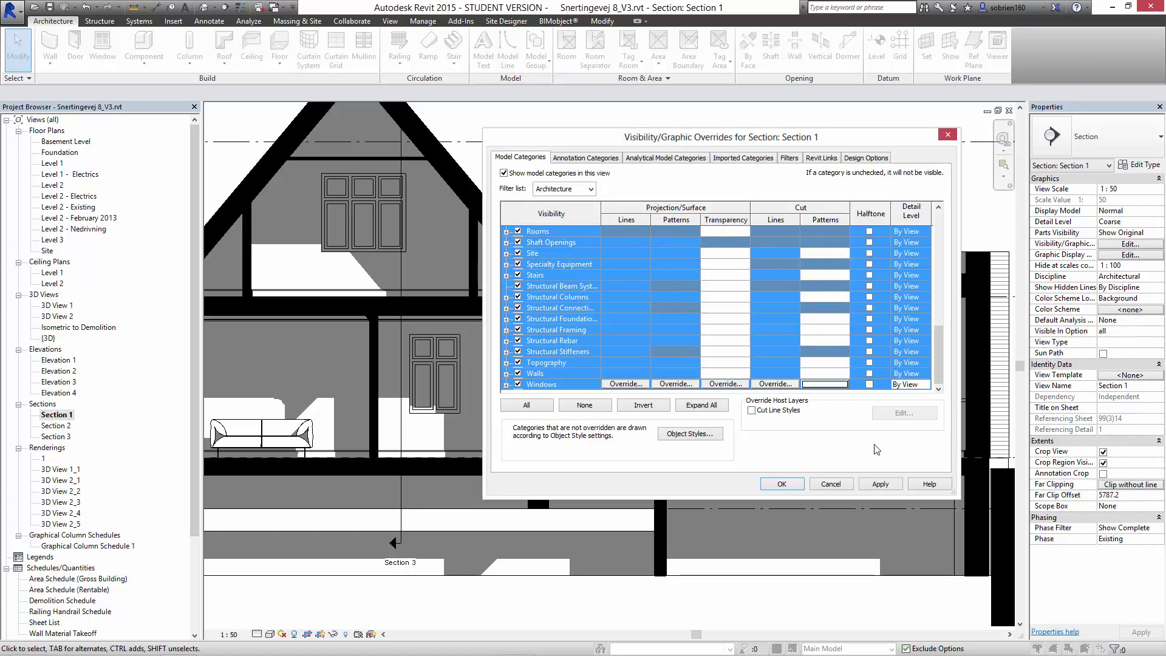
click(782, 483)
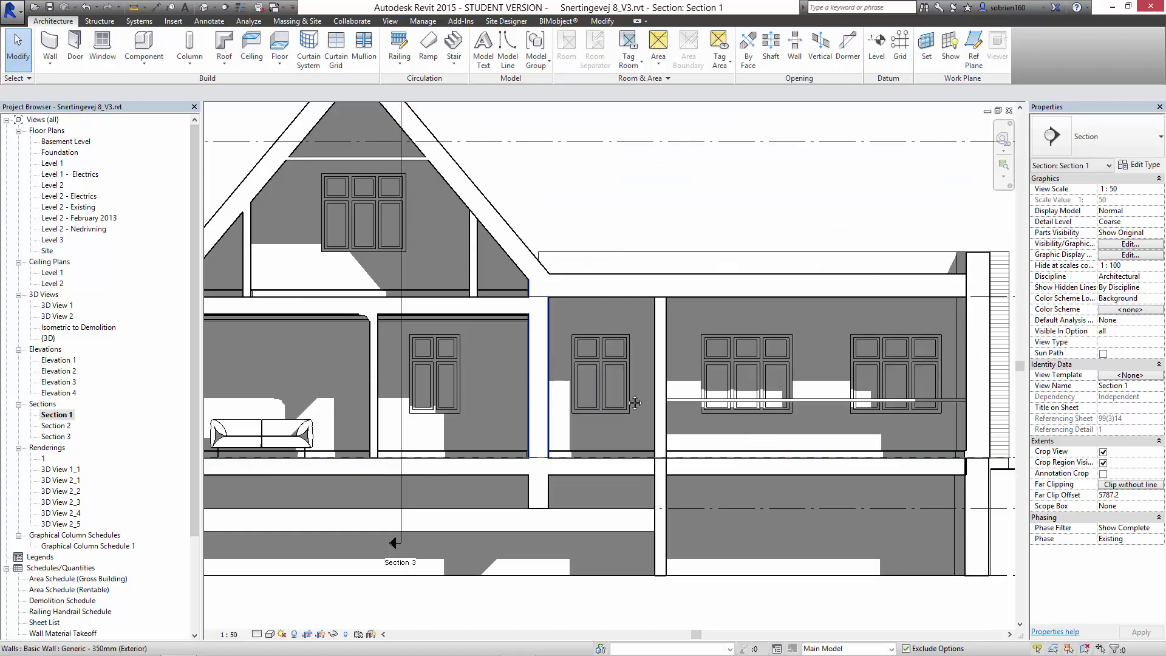
Examine the white cut fills and their outlines against the shadowed interiors in Section 1.
middle_drag(634, 403, 811, 410)
scroll(547, 190, up, 2)
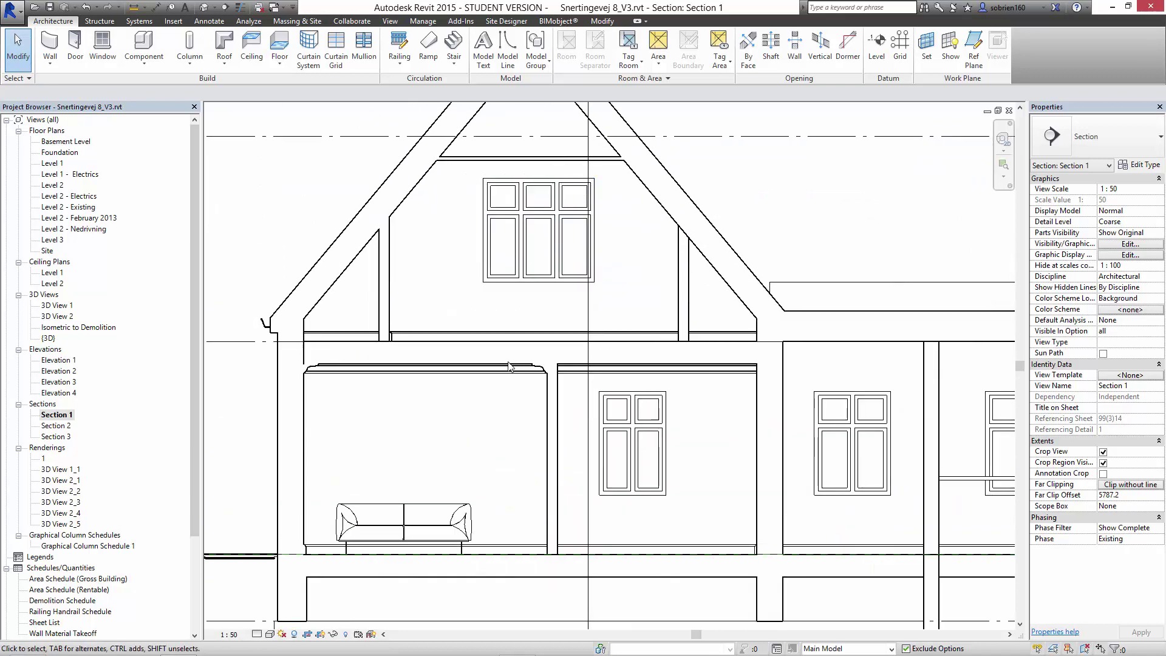
scroll(509, 367, up, 3)
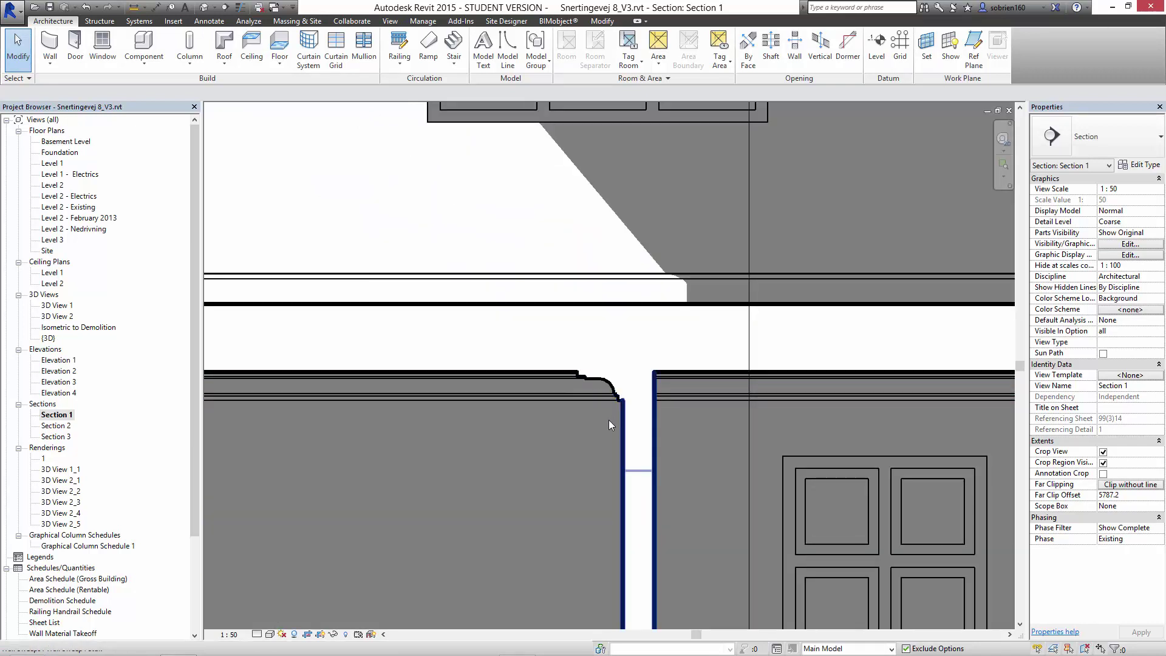
scroll(609, 421, down, 5)
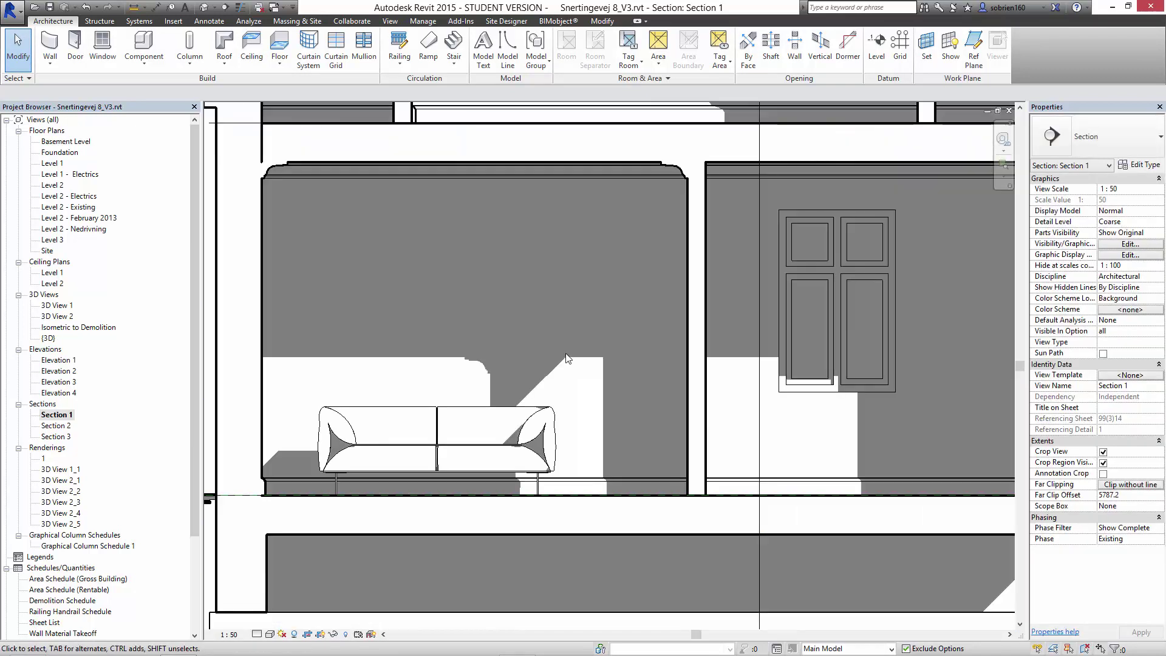
mouse_move(552, 425)
middle_down()
mouse_move(573, 427)
mouse_move(562, 413)
middle_up()
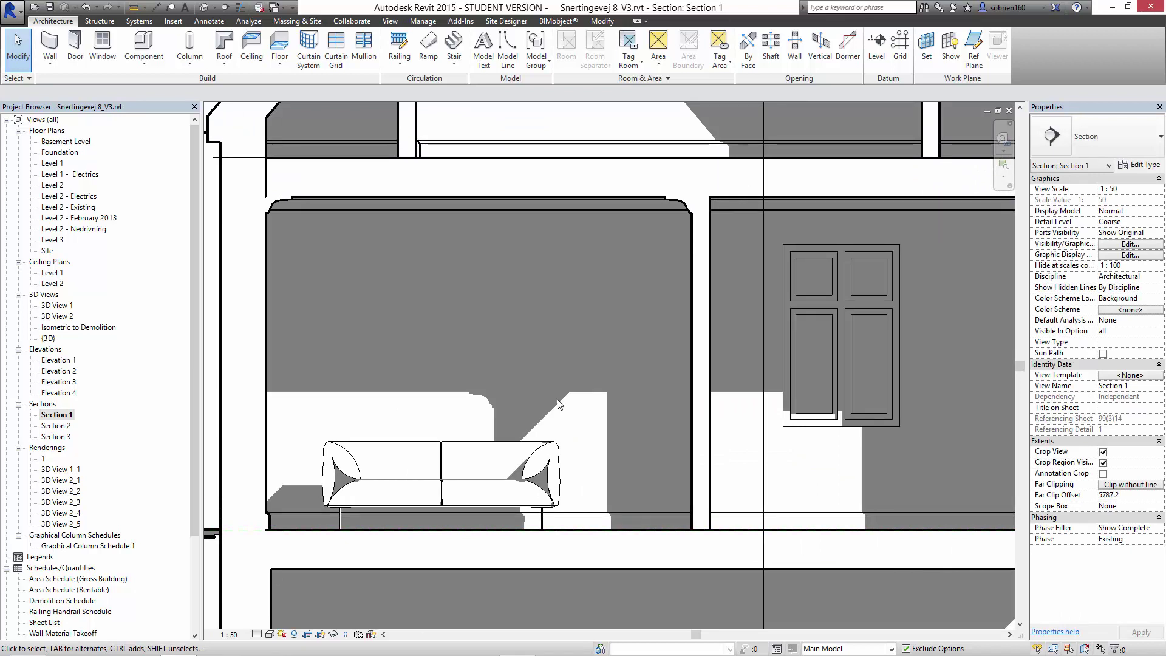
scroll(930, 218, down, 3)
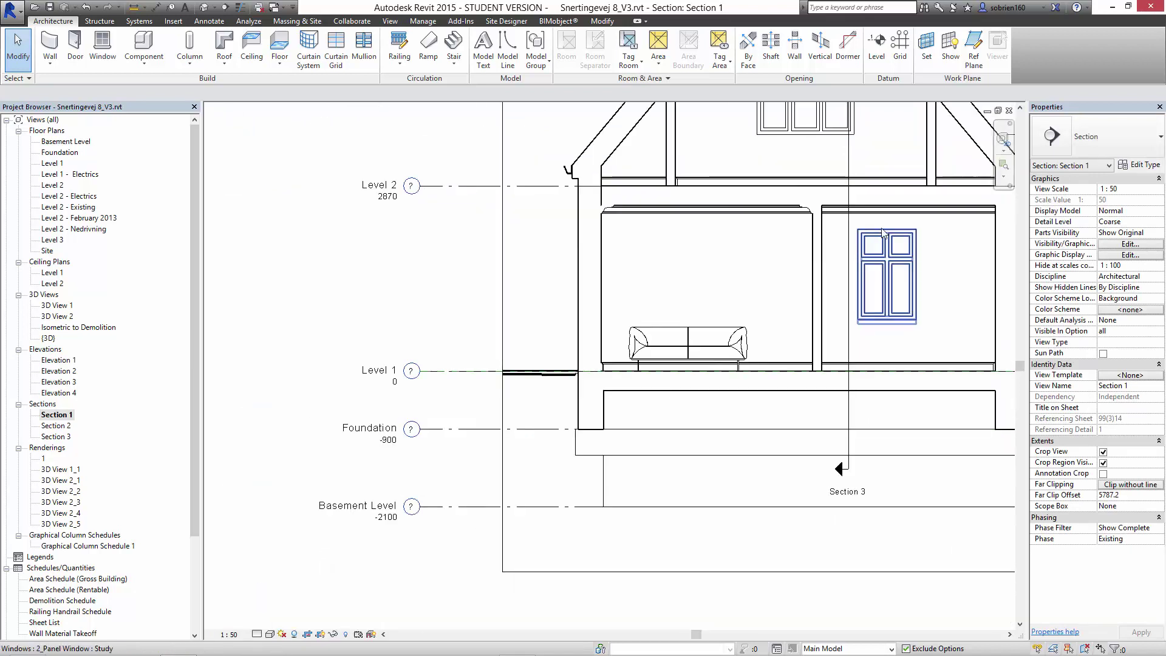
middle_drag(841, 262, 588, 381)
scroll(719, 328, down, 2)
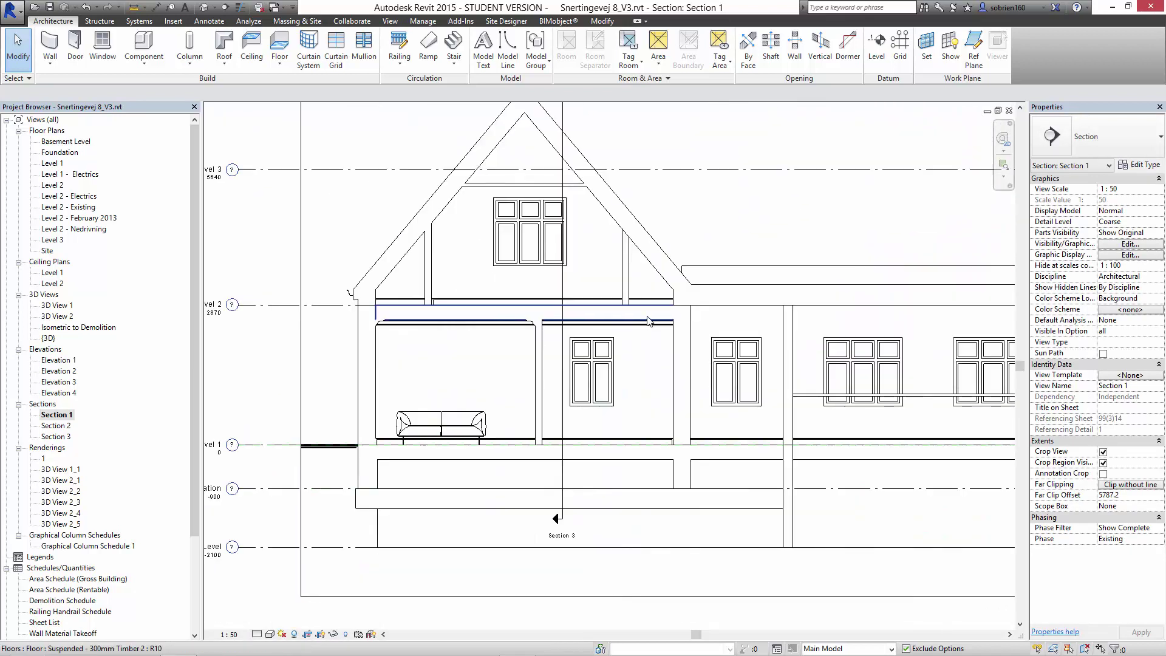
middle_drag(711, 304, 698, 316)
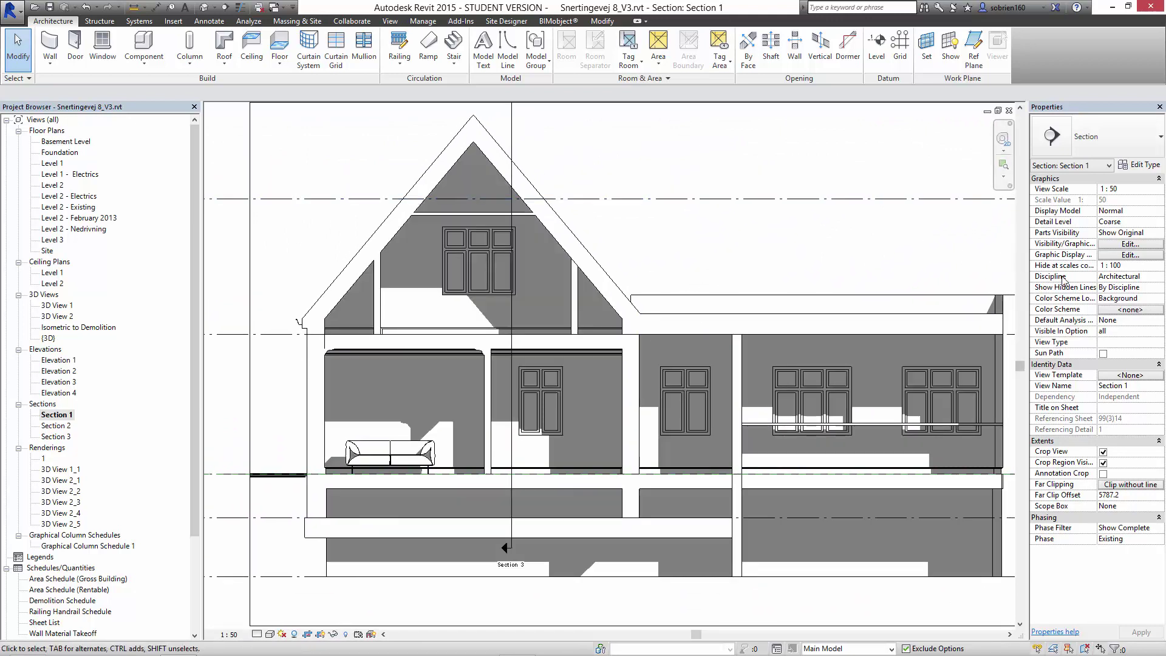
Try the Shaded model display style on Section 1, and replace it with the Realistic style.
click(1129, 255)
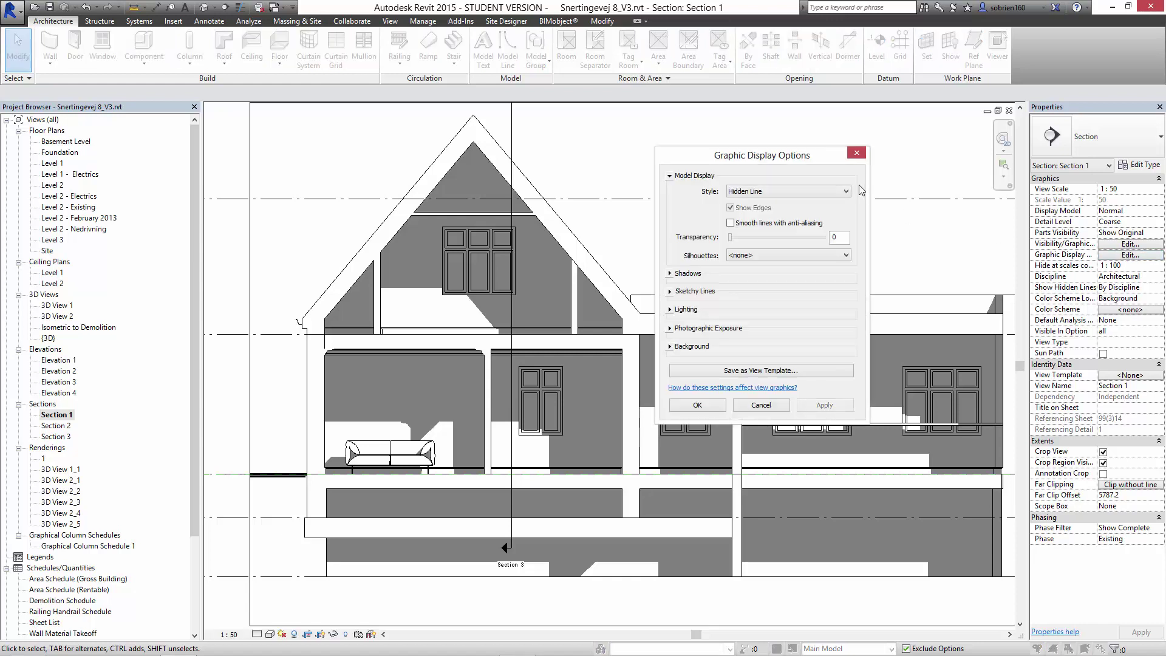
drag(786, 157, 937, 127)
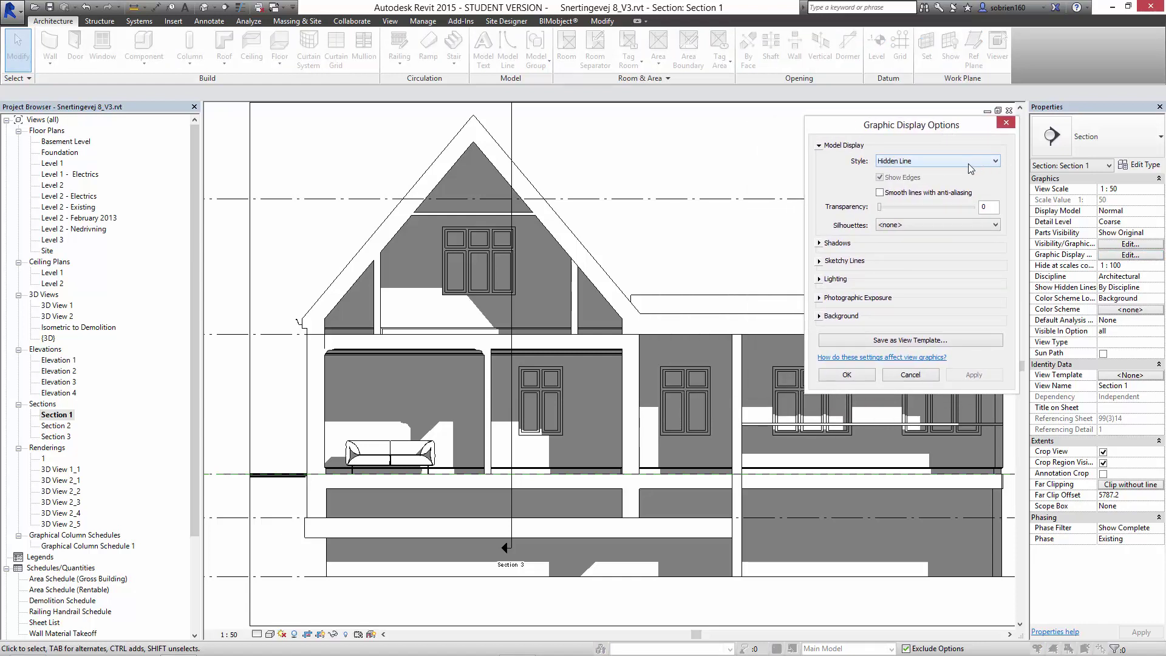
click(980, 161)
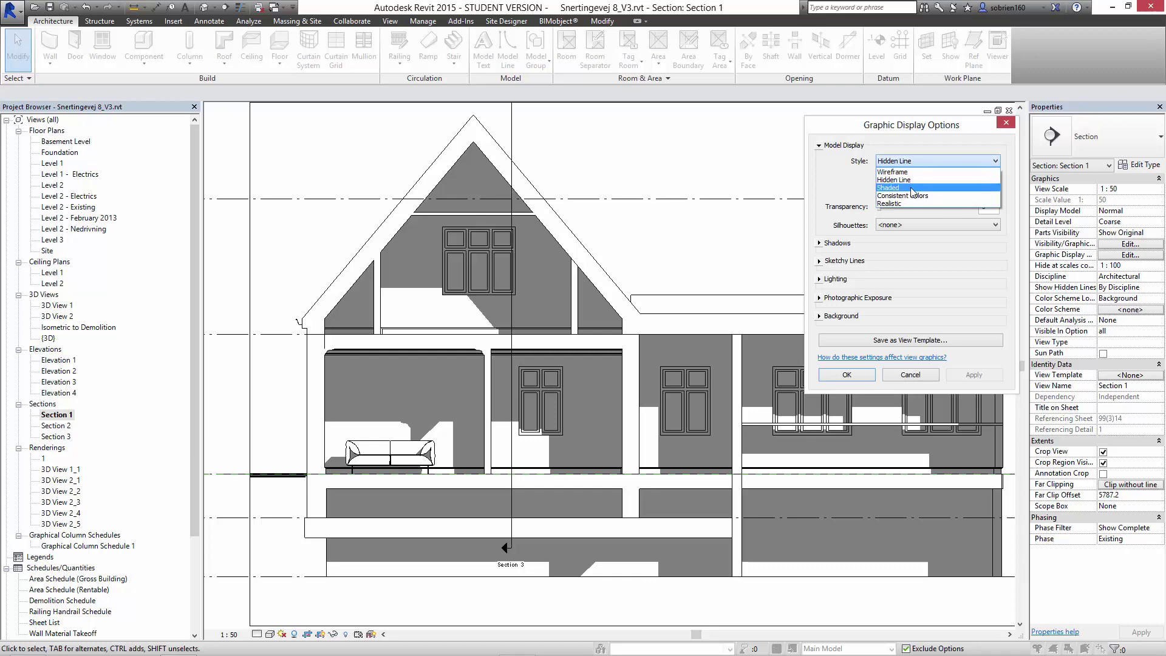
click(972, 191)
click(973, 374)
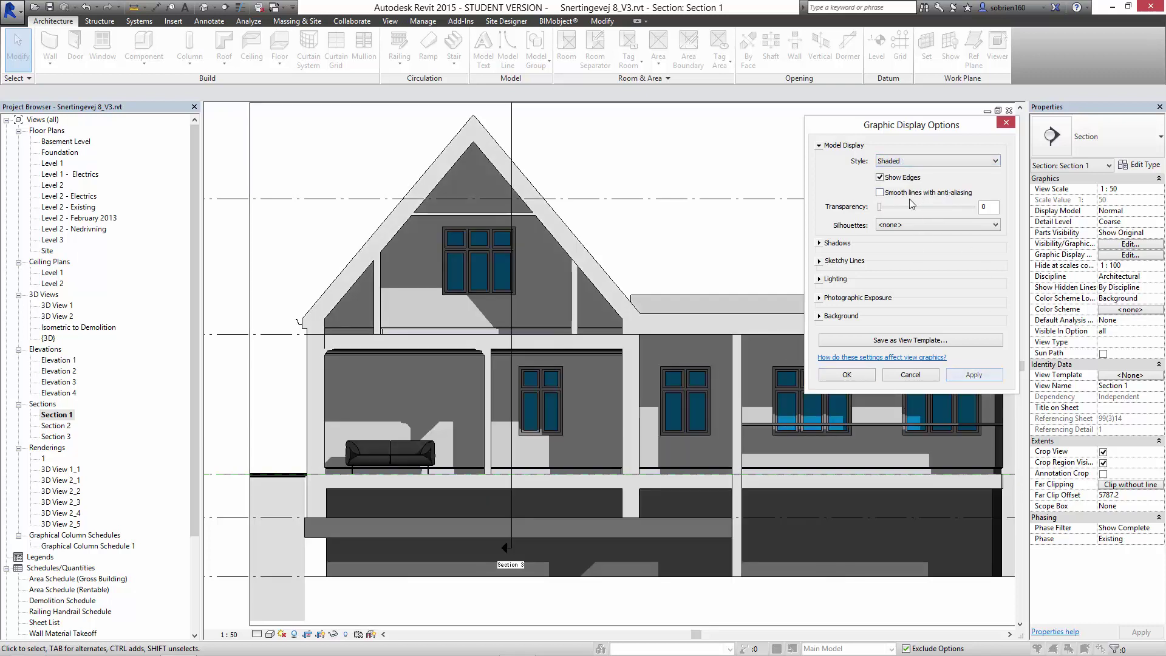
click(935, 161)
click(905, 211)
click(974, 379)
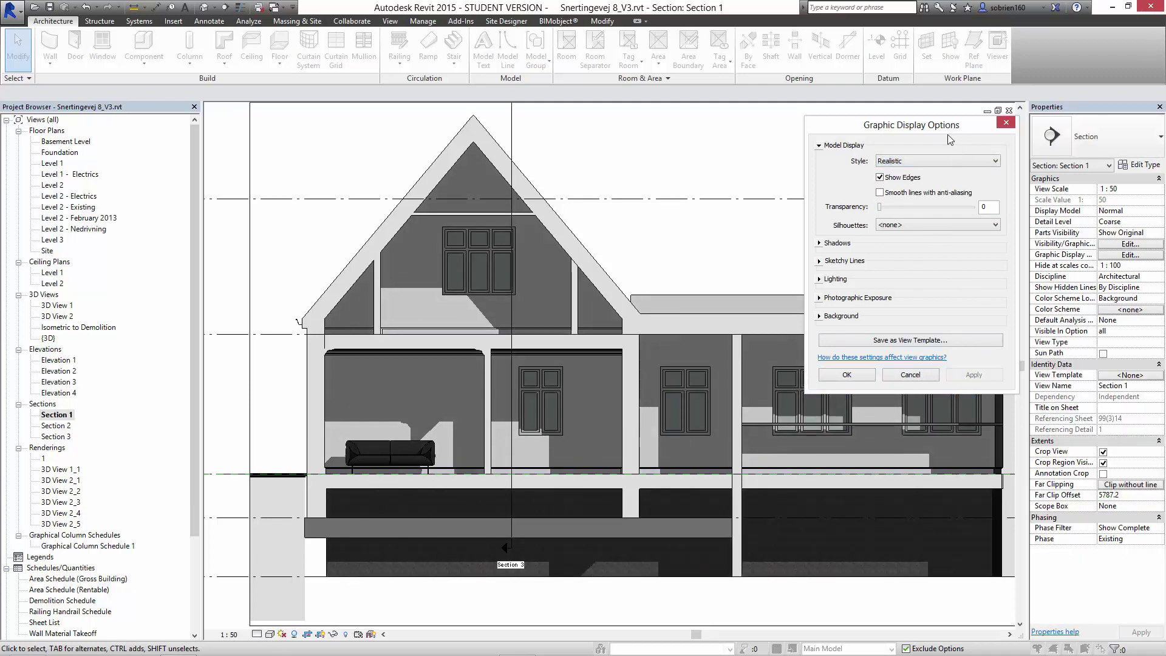
Turn off Show Edges for Section 1's Realistic display and confirm the graphic display options.
drag(953, 127, 953, 141)
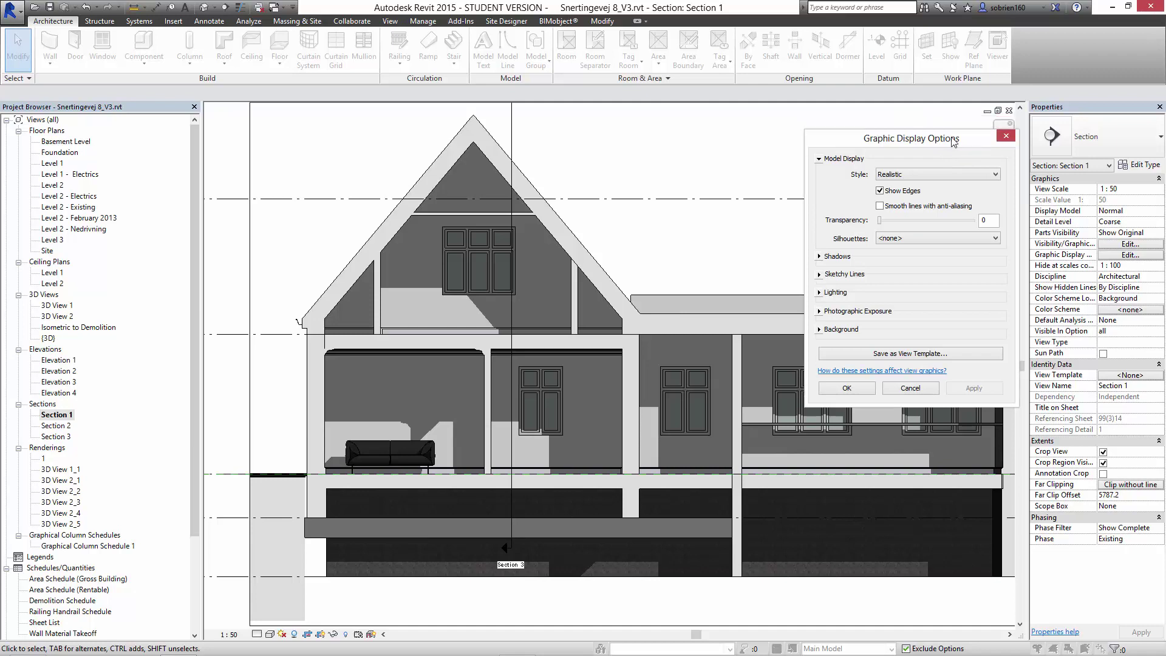
click(880, 191)
click(973, 388)
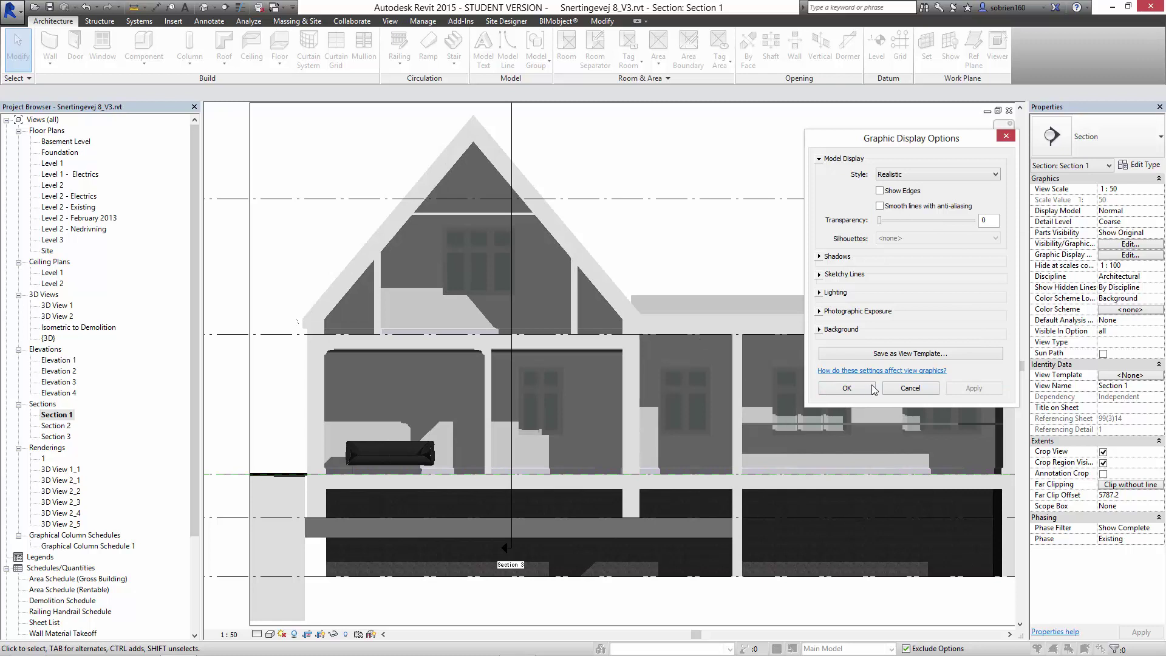
click(823, 388)
scroll(729, 363, up, 4)
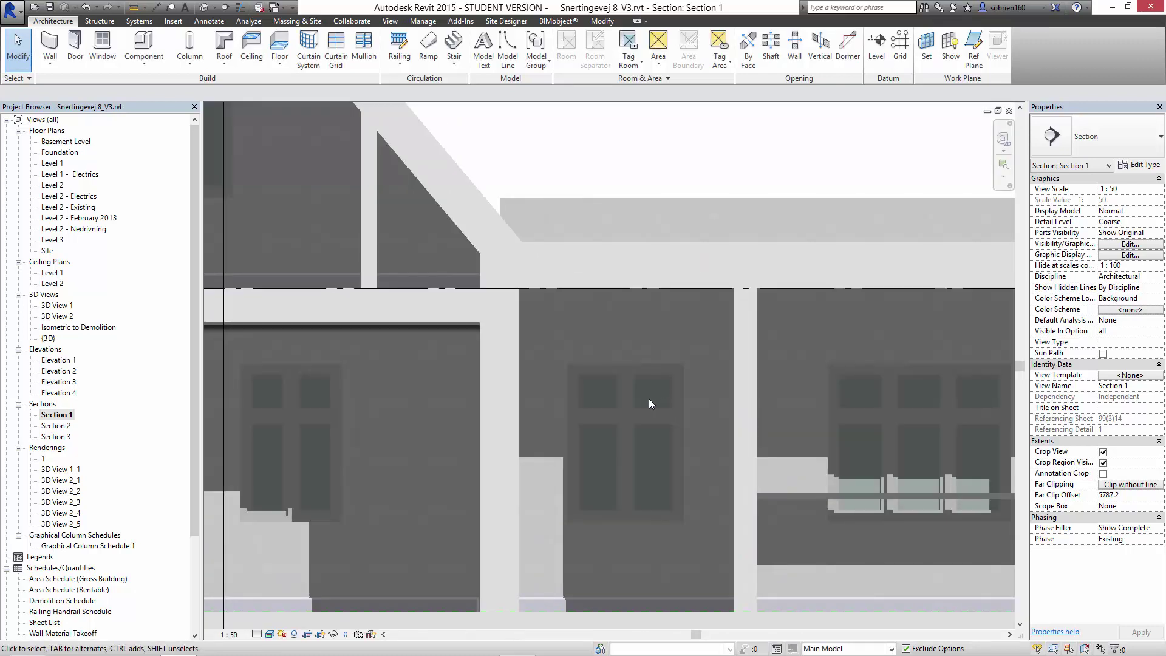
middle_drag(504, 390, 813, 345)
scroll(636, 375, down, 3)
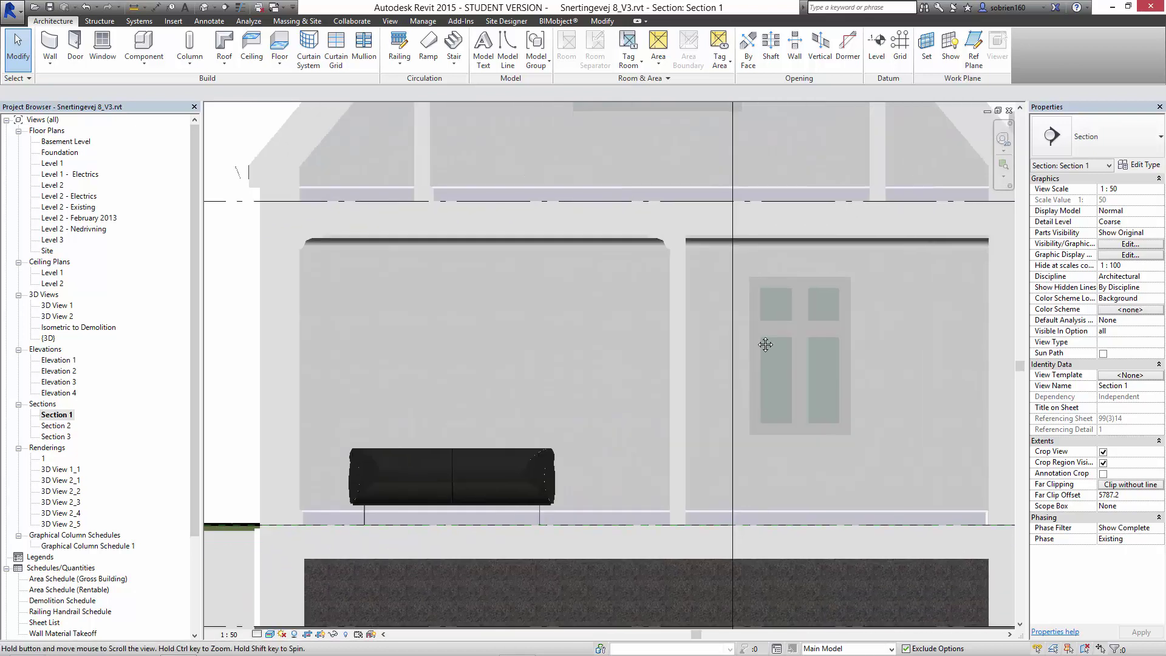
Turn on Show Edges and Smooth lines with anti-aliasing for Section 1's Realistic display and confirm the graphic display options.
scroll(543, 468, up, 6)
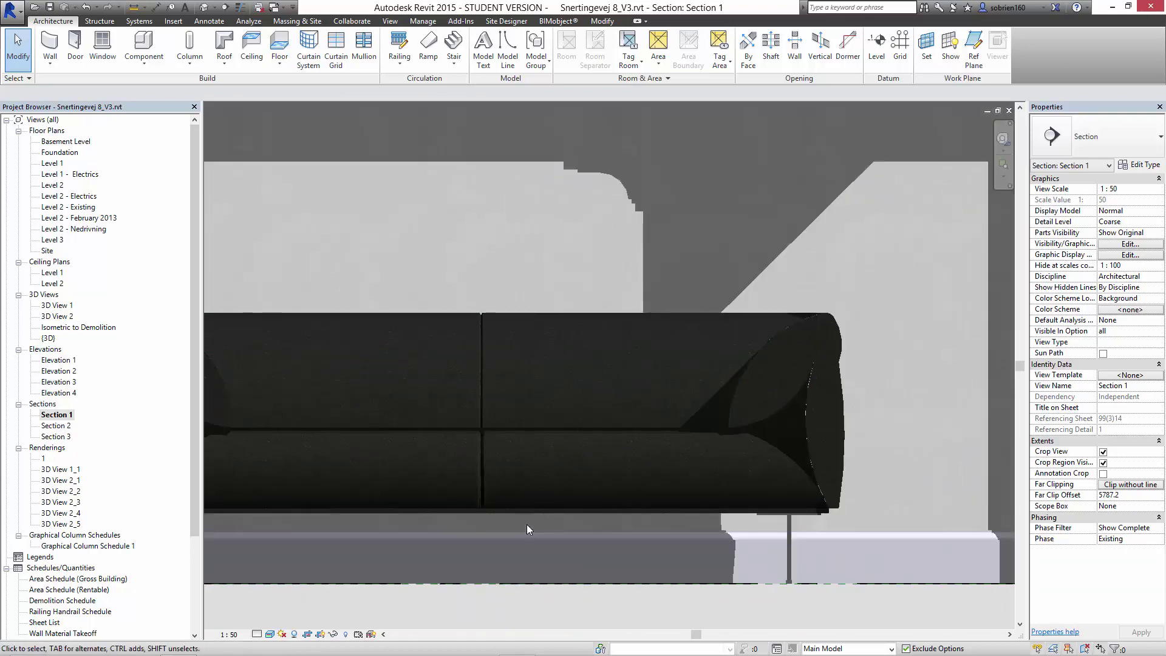
scroll(551, 454, down, 5)
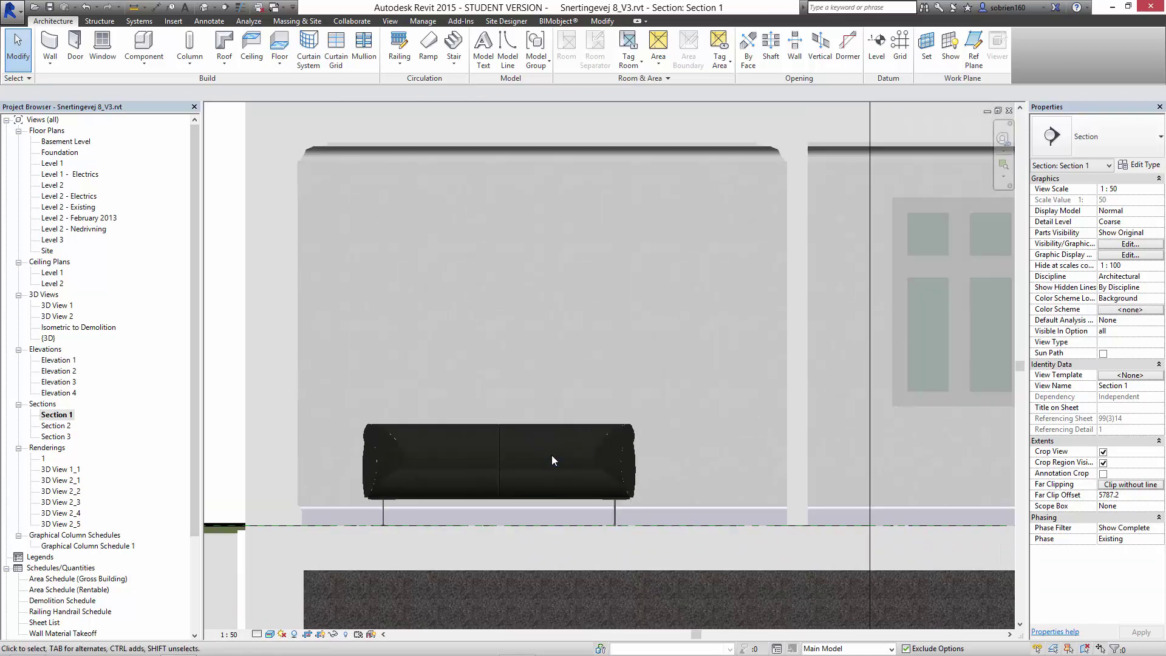
scroll(662, 356, up, 2)
middle_drag(599, 422, 546, 405)
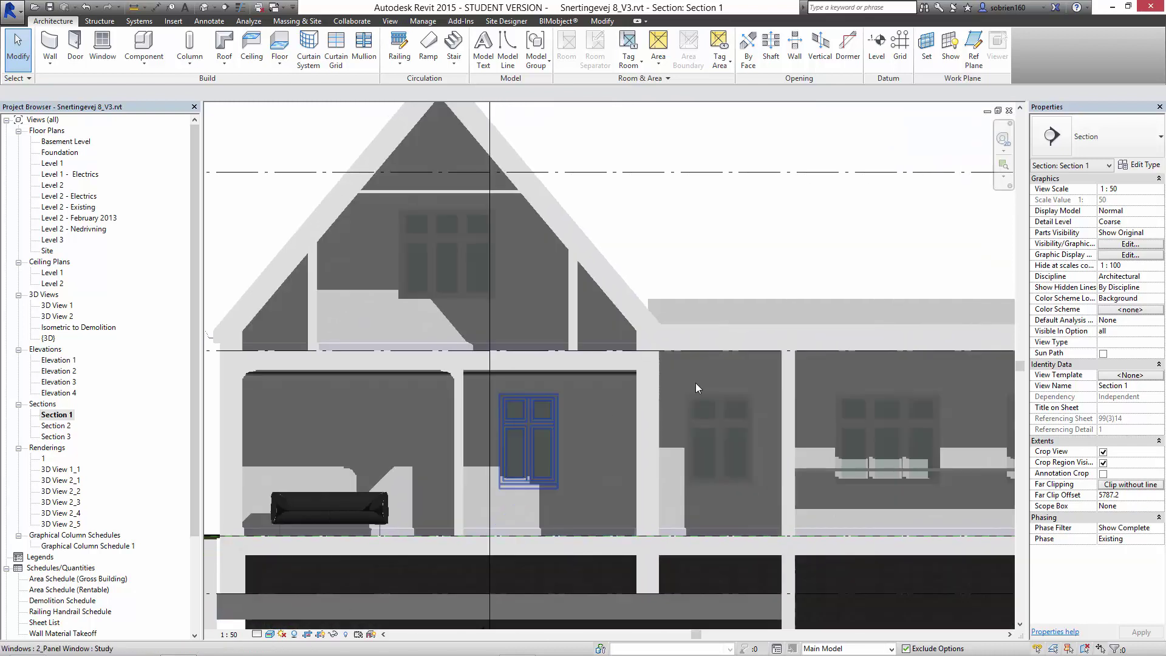
click(1128, 255)
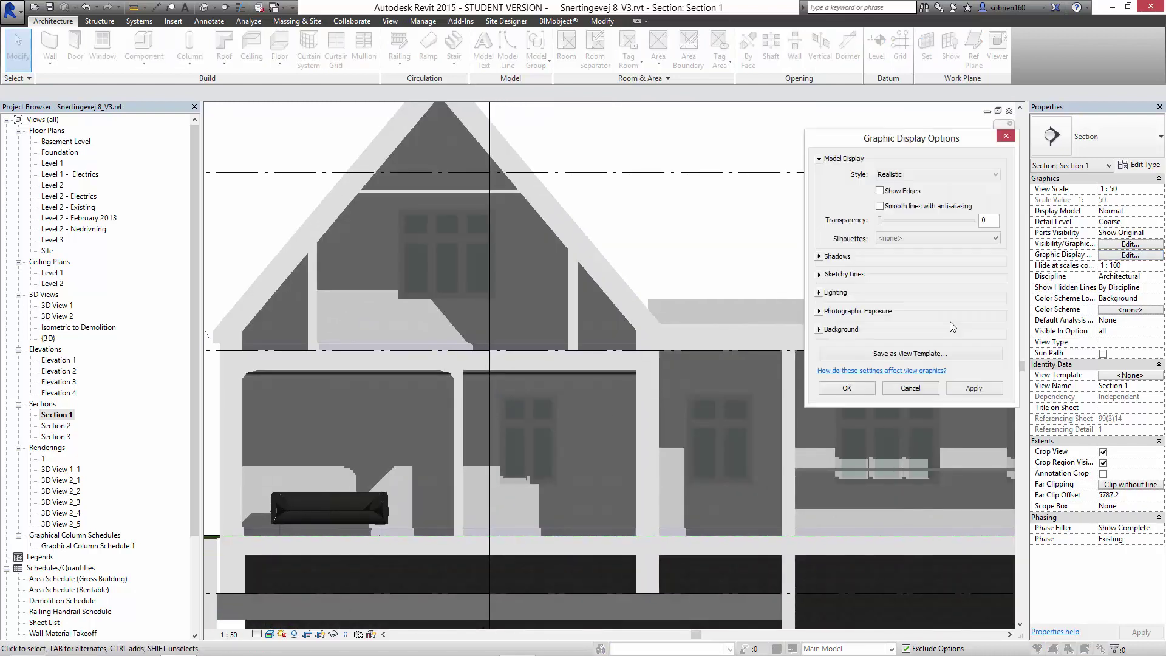
click(880, 192)
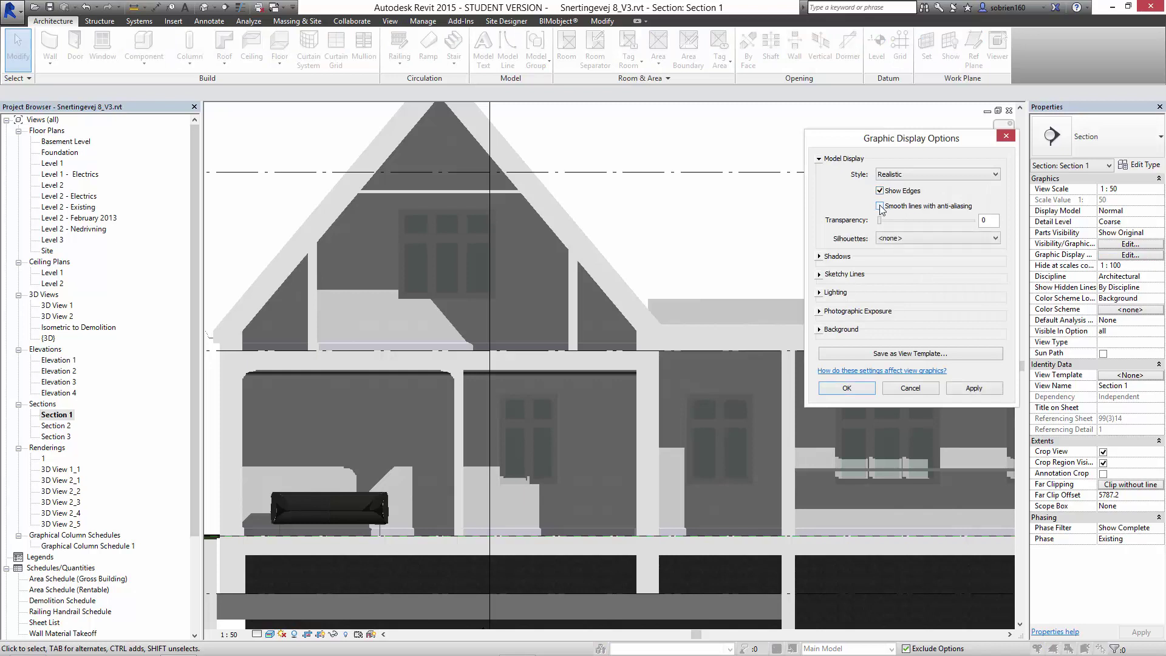
click(974, 389)
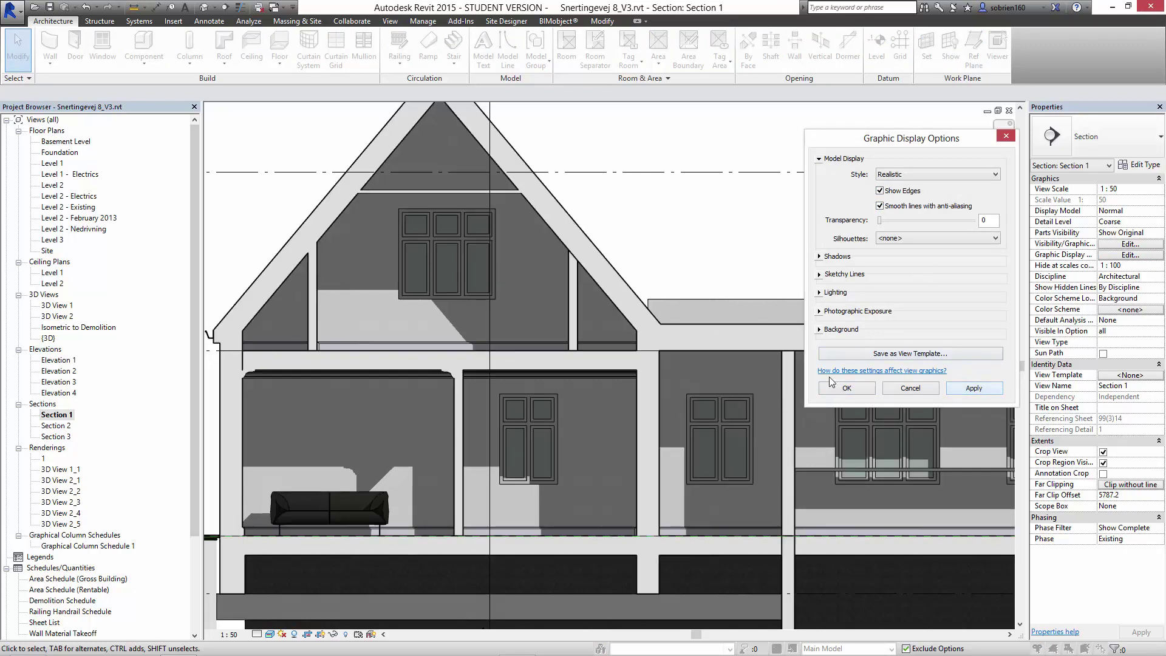
click(860, 390)
Examine the smoothed edges along the roof, walls and windows in Section 1, up close and across the whole building.
scroll(687, 300, up, 2)
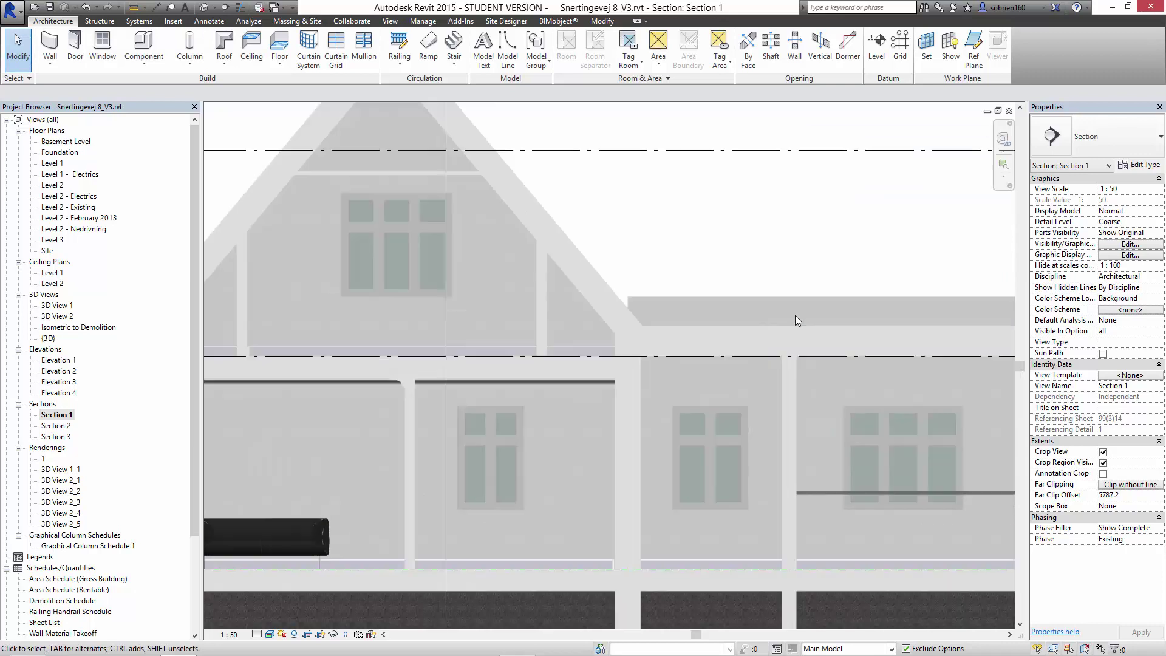
middle_drag(801, 312, 511, 346)
scroll(480, 326, up, 3)
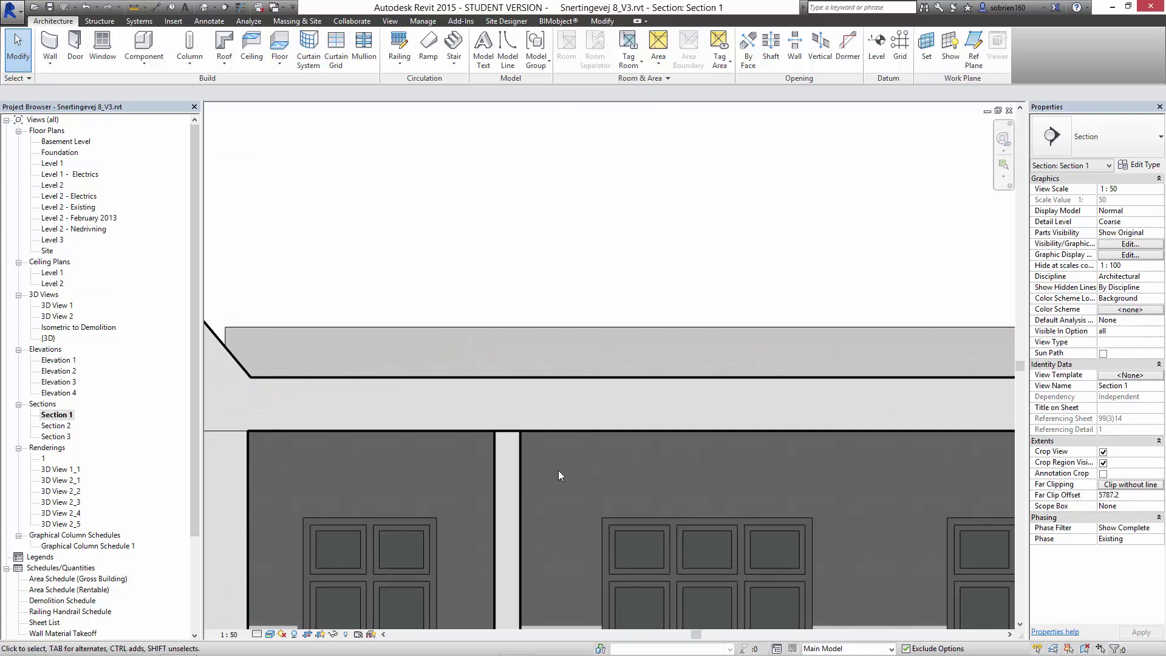
scroll(560, 472, down, 5)
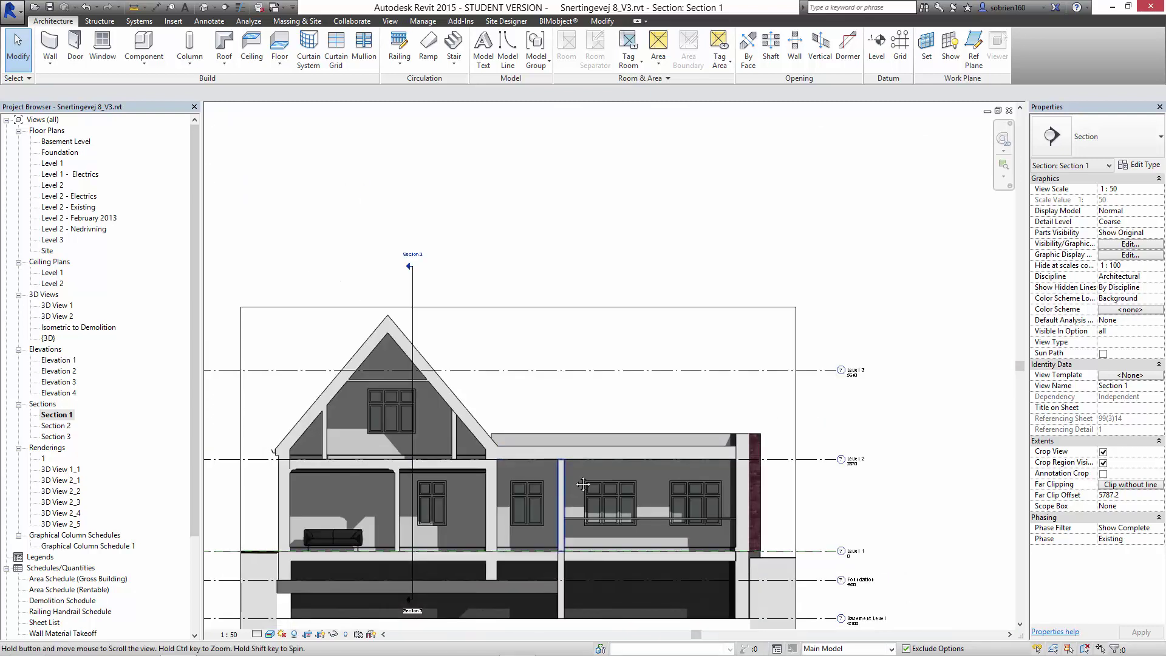
middle_drag(583, 484, 628, 408)
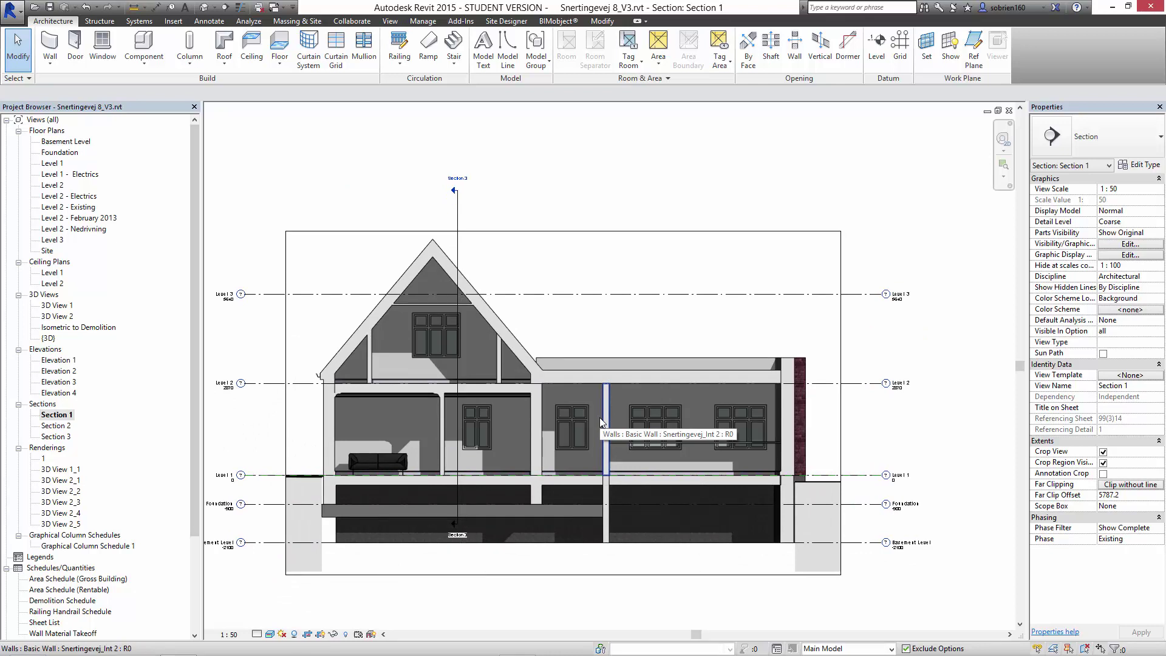
scroll(590, 380, up, 2)
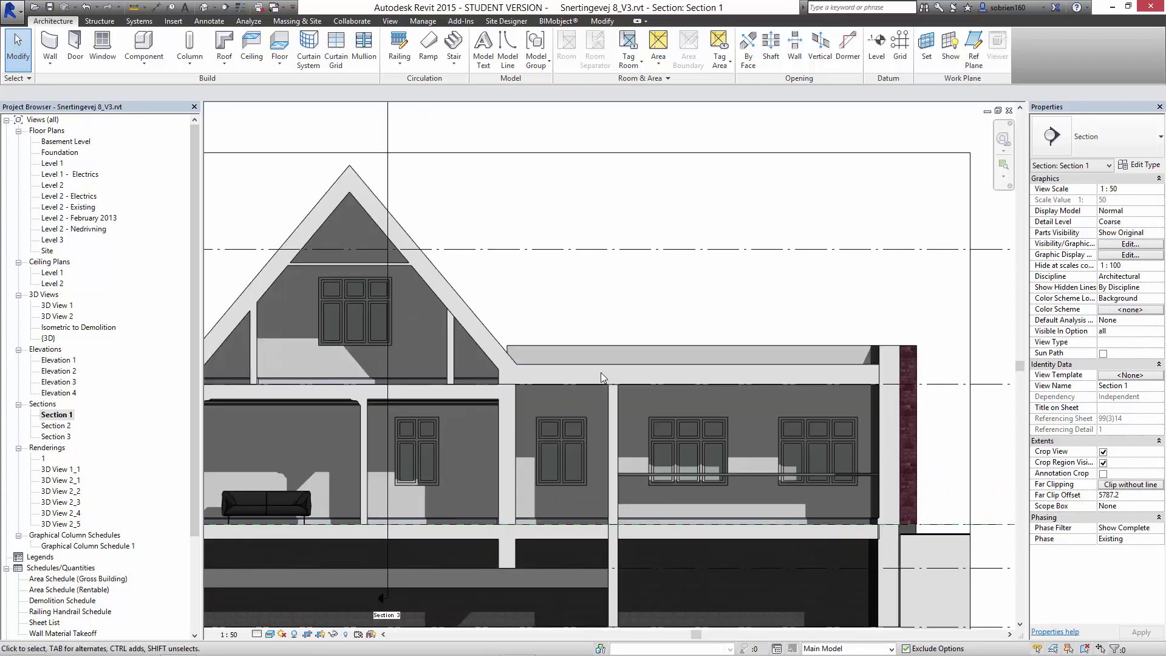
middle_drag(603, 377, 662, 292)
Set the silhouettes of Section 1's model display to Wide Lines and confirm the graphic display options.
click(1130, 255)
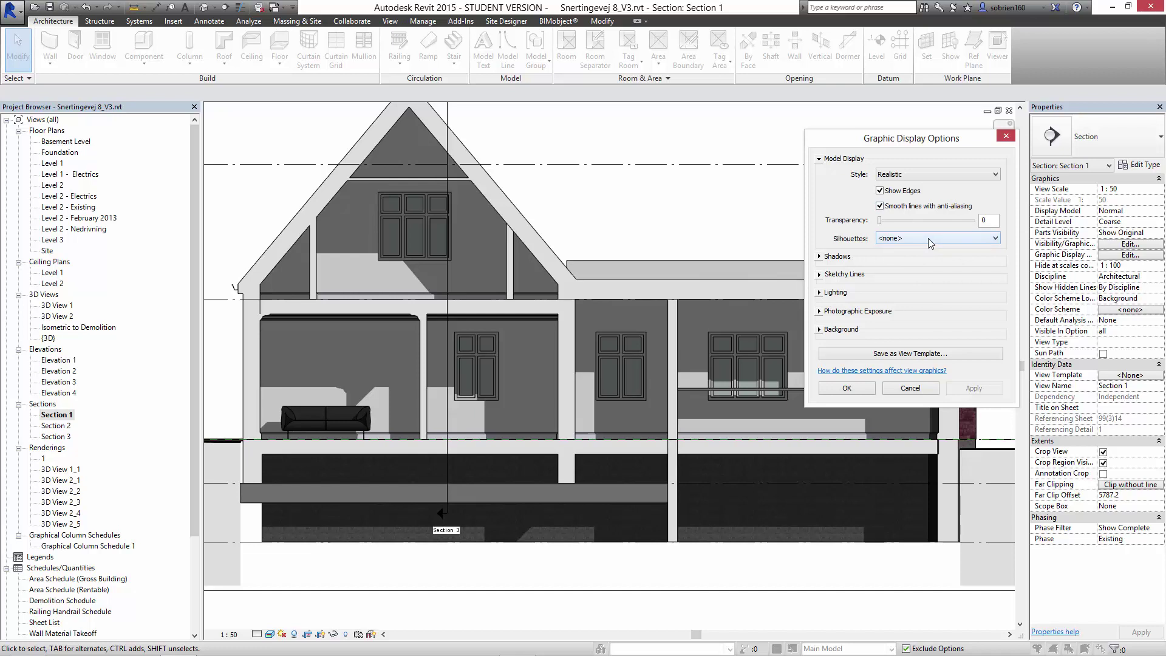
click(994, 240)
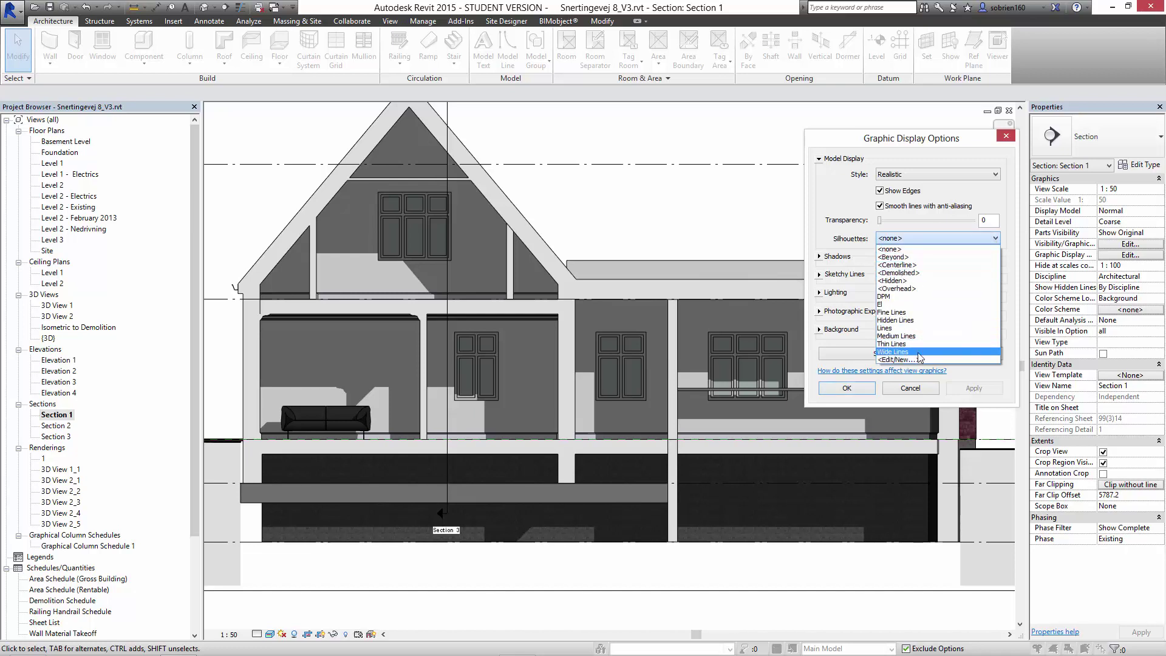
click(920, 358)
click(964, 391)
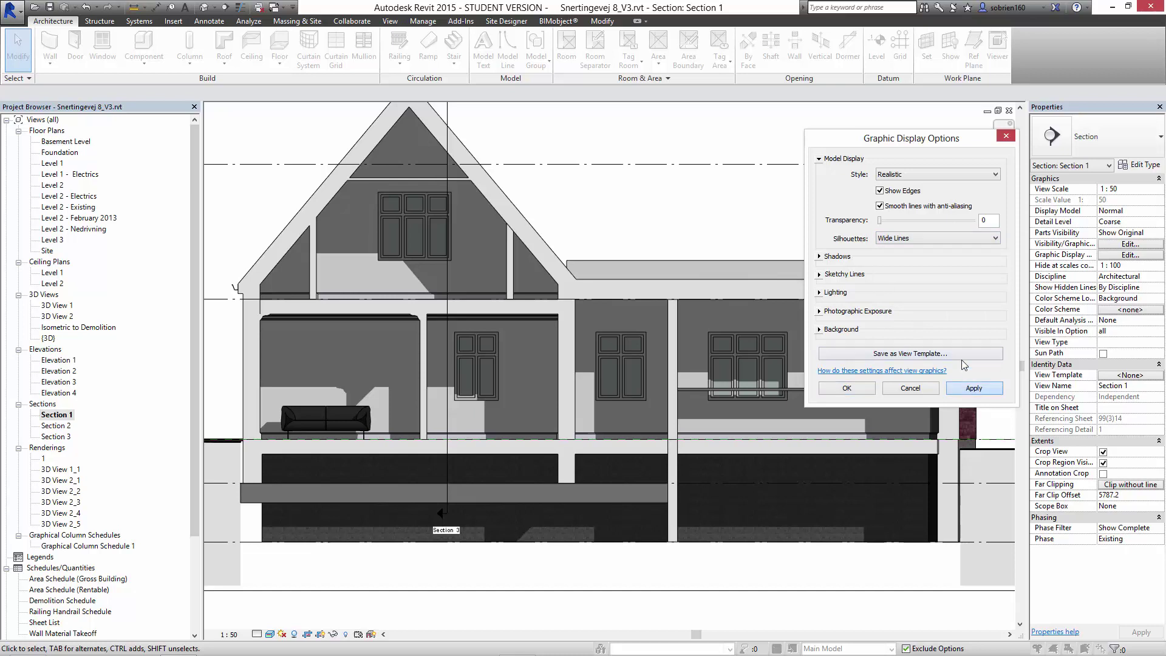
click(846, 388)
Inspect the wide silhouettes on the roof and windows, and enable Show Ambient Shadows for Section 1.
scroll(563, 269, up, 5)
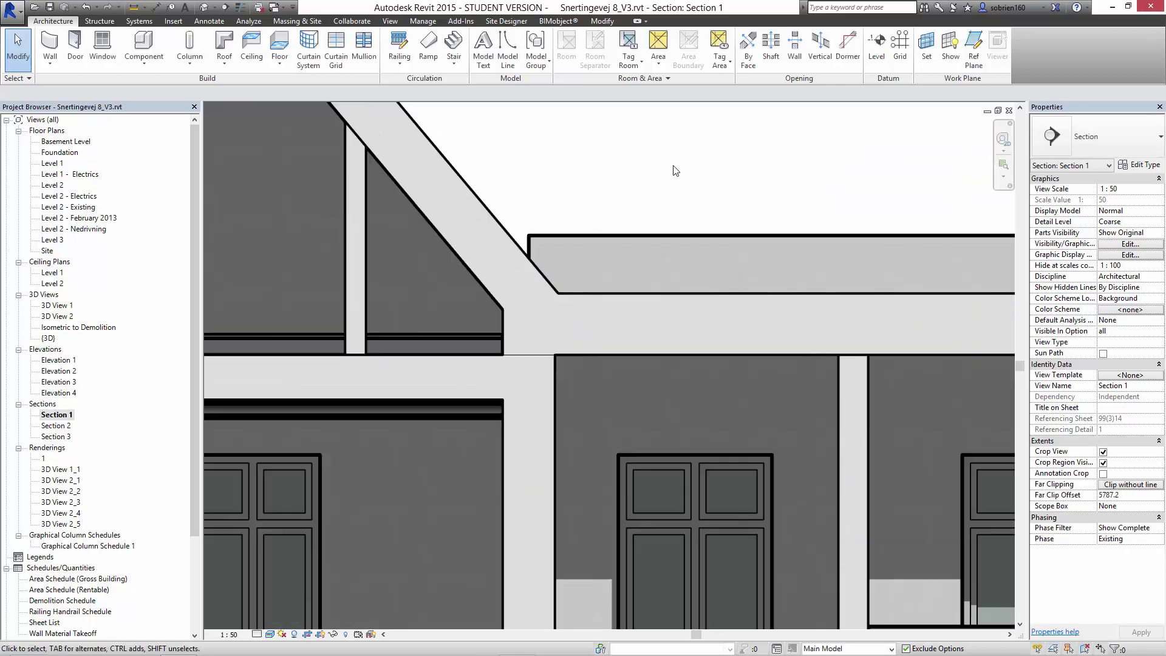
middle_drag(672, 172, 475, 209)
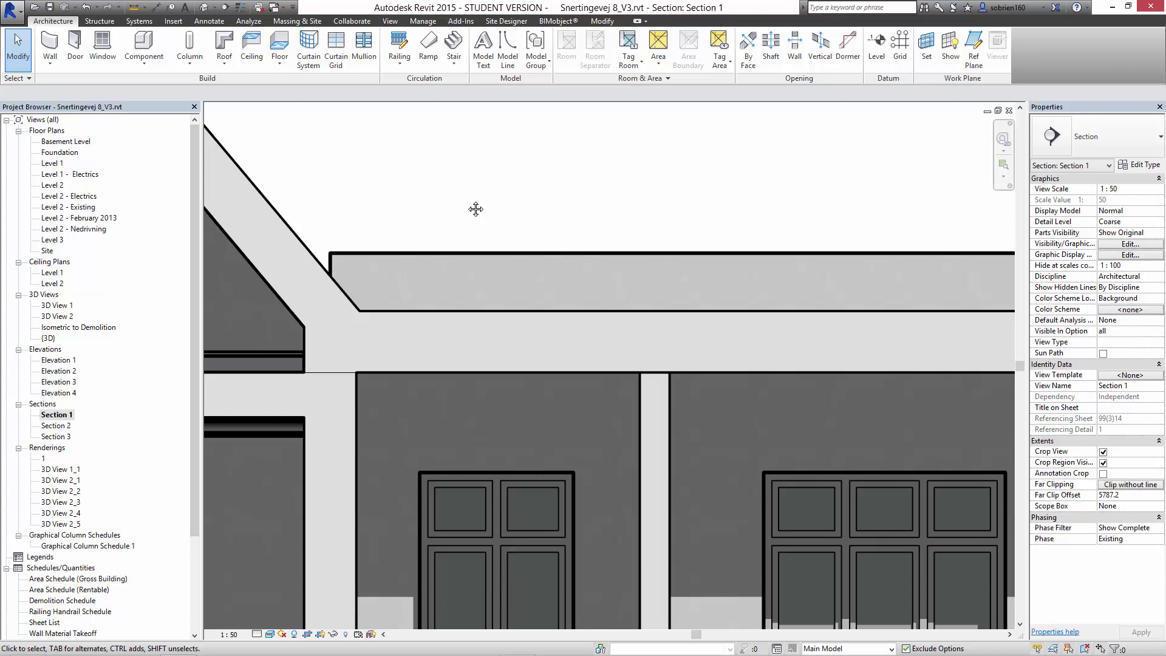
scroll(475, 209, down, 4)
middle_drag(431, 253, 689, 363)
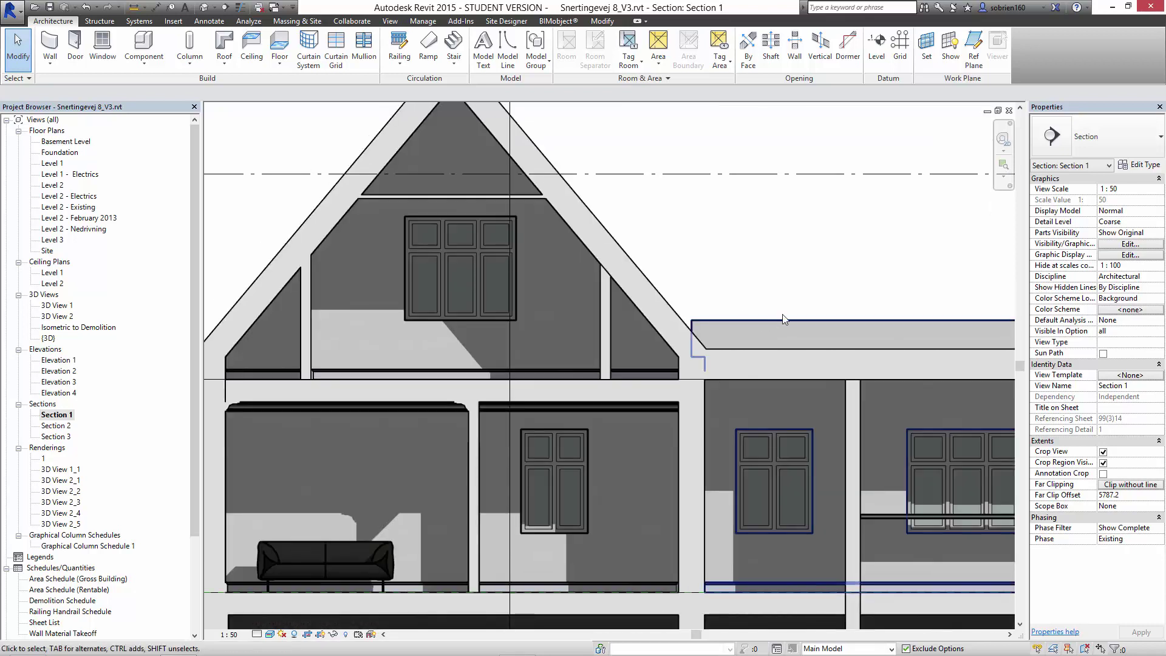
middle_drag(778, 317, 735, 325)
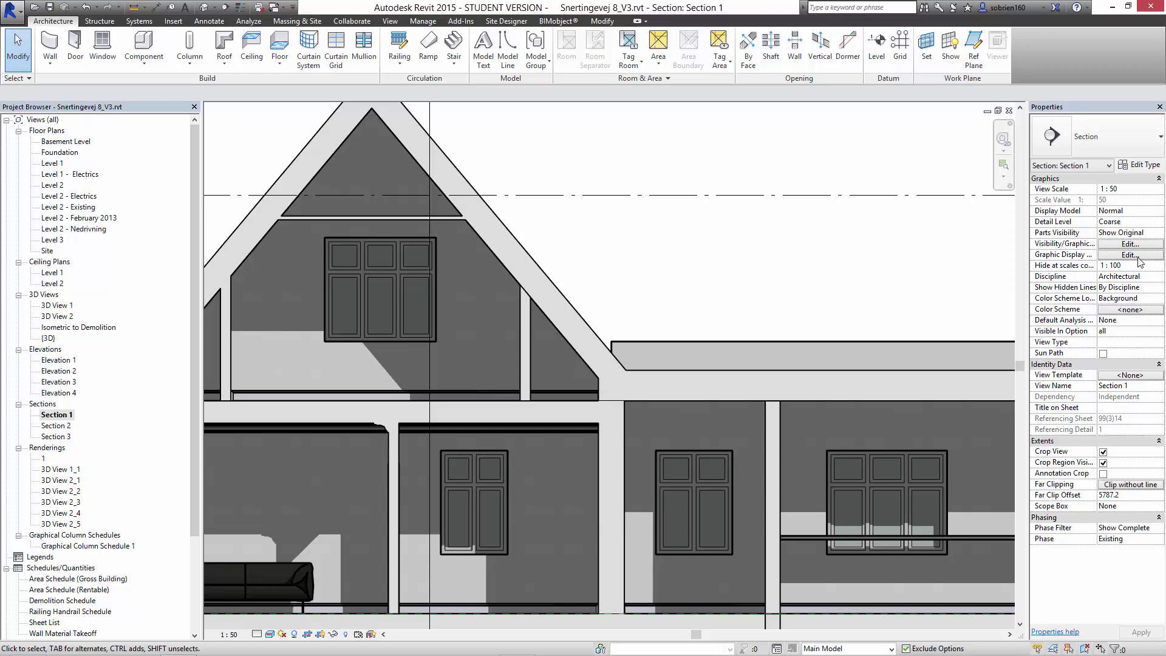
click(1131, 255)
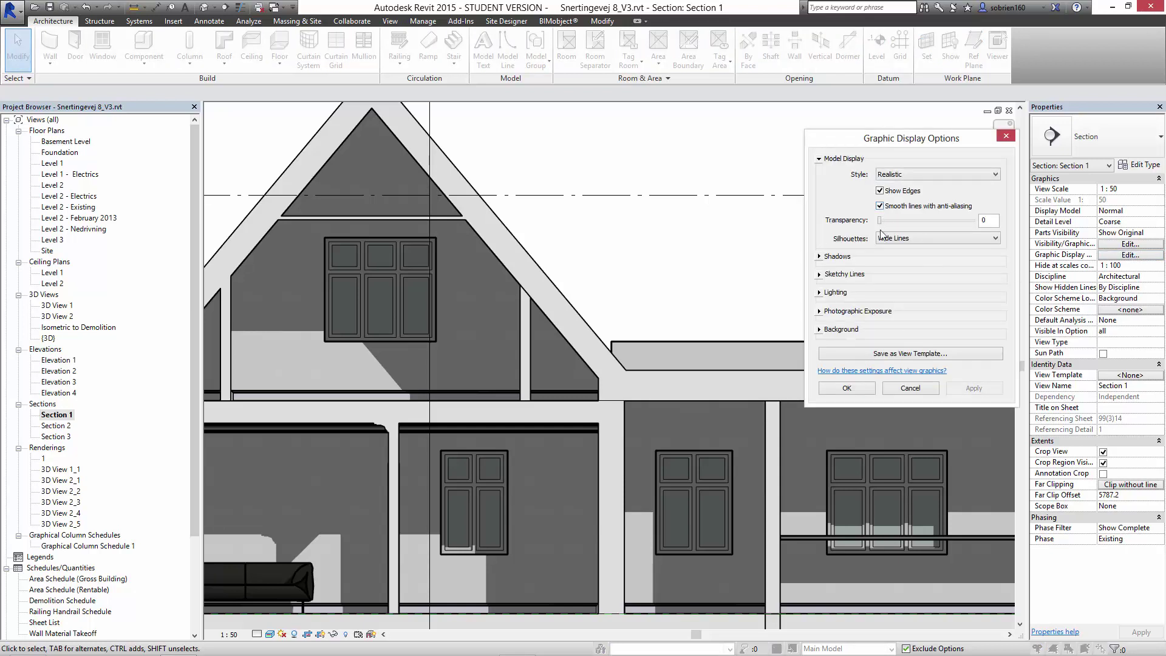
click(820, 257)
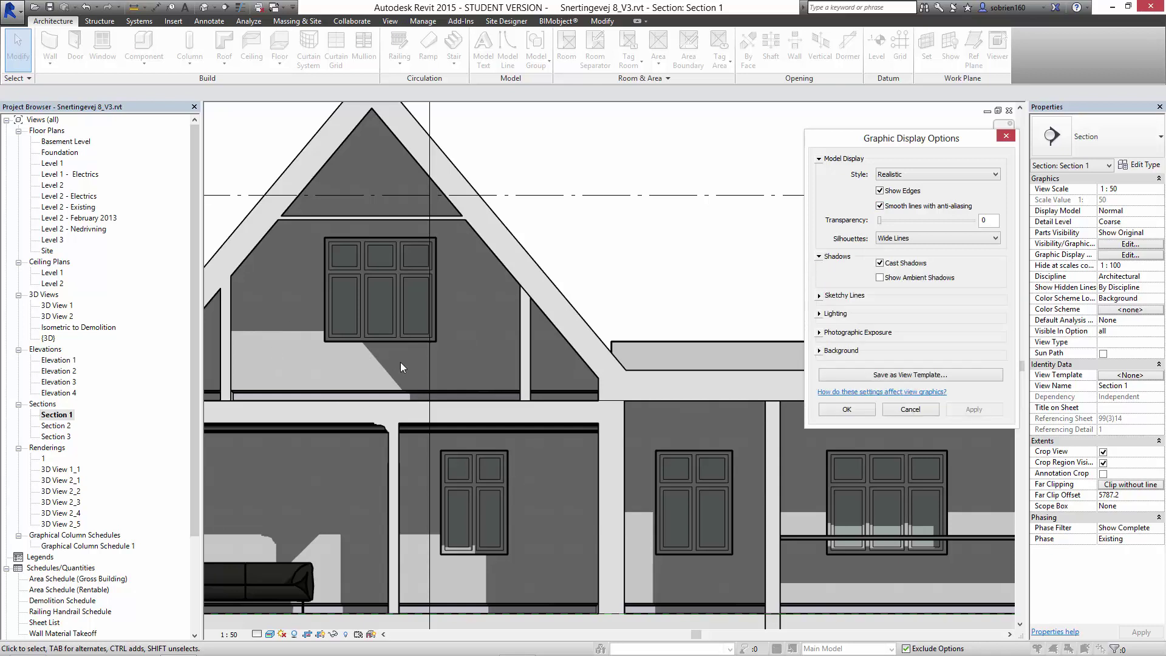
click(879, 278)
click(967, 410)
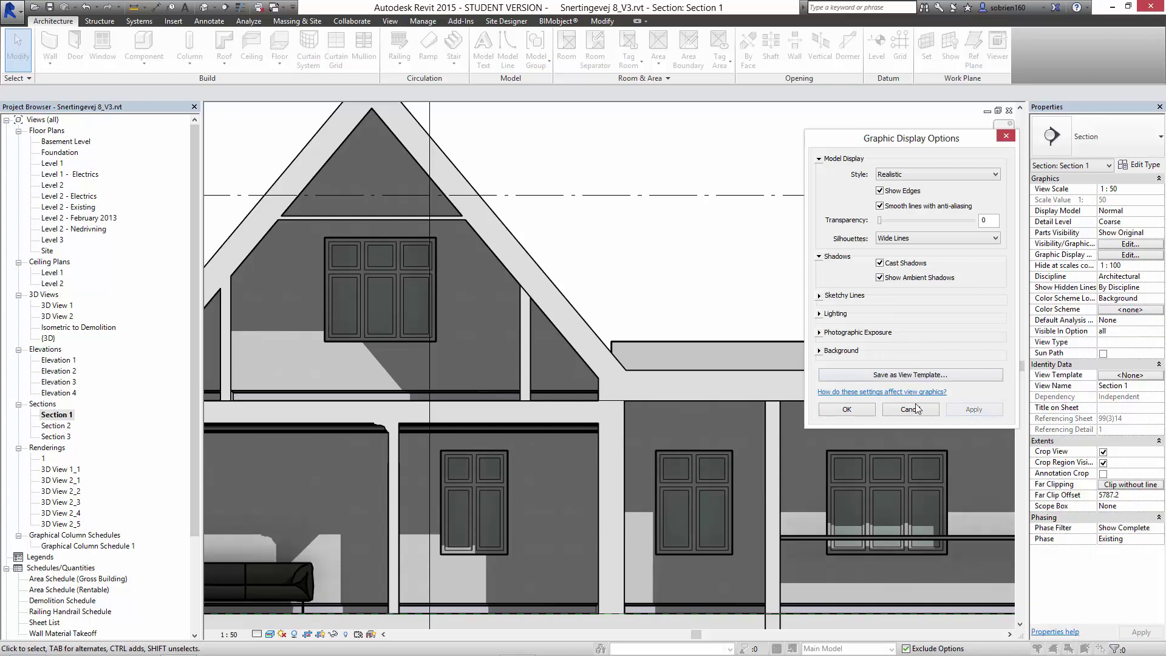
click(856, 410)
Examine the ambient shading around the sofa, walls and windows of Section 1, both with and without cast shadows.
scroll(588, 431, down, 3)
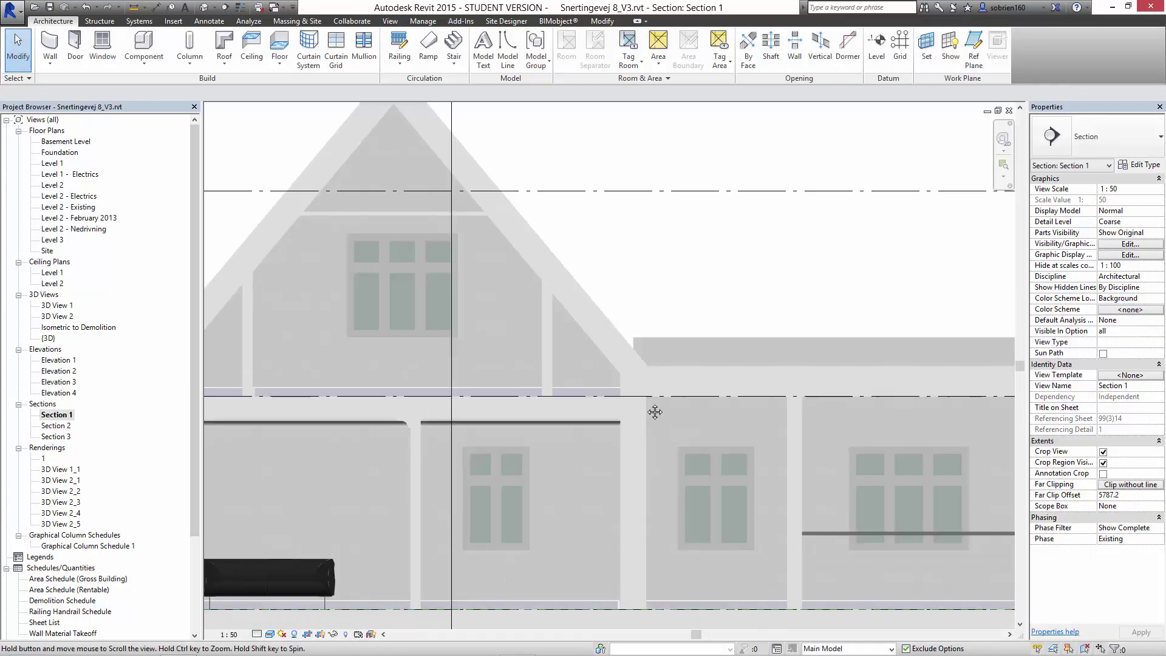
scroll(414, 464, up, 4)
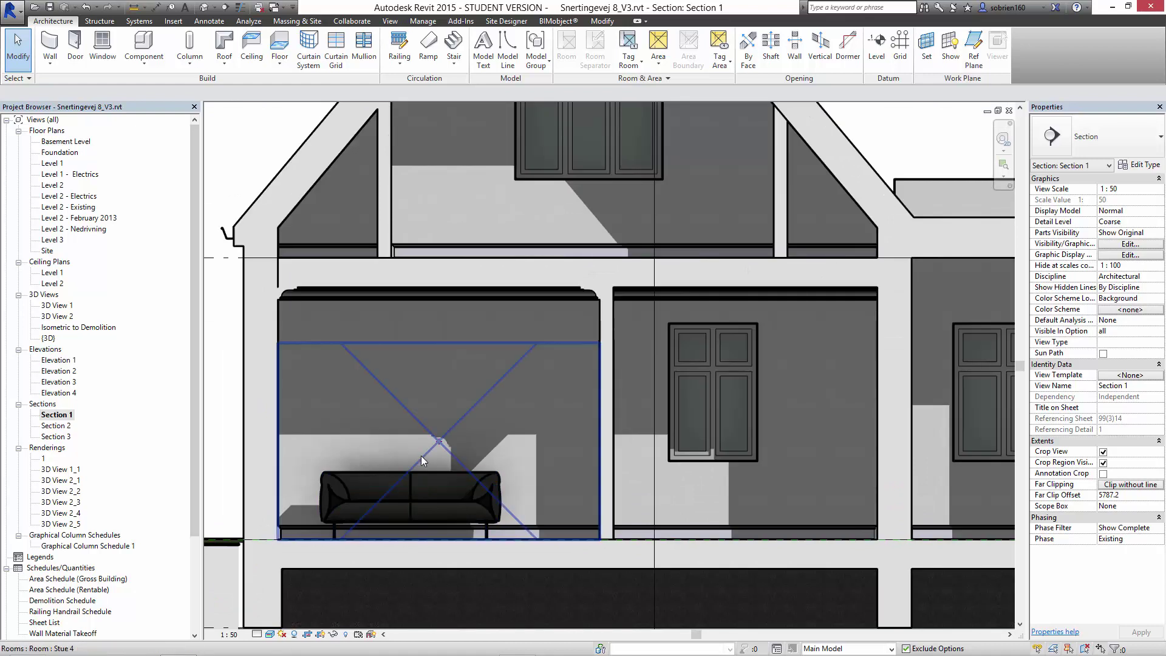
middle_drag(535, 449, 592, 494)
scroll(428, 494, up, 2)
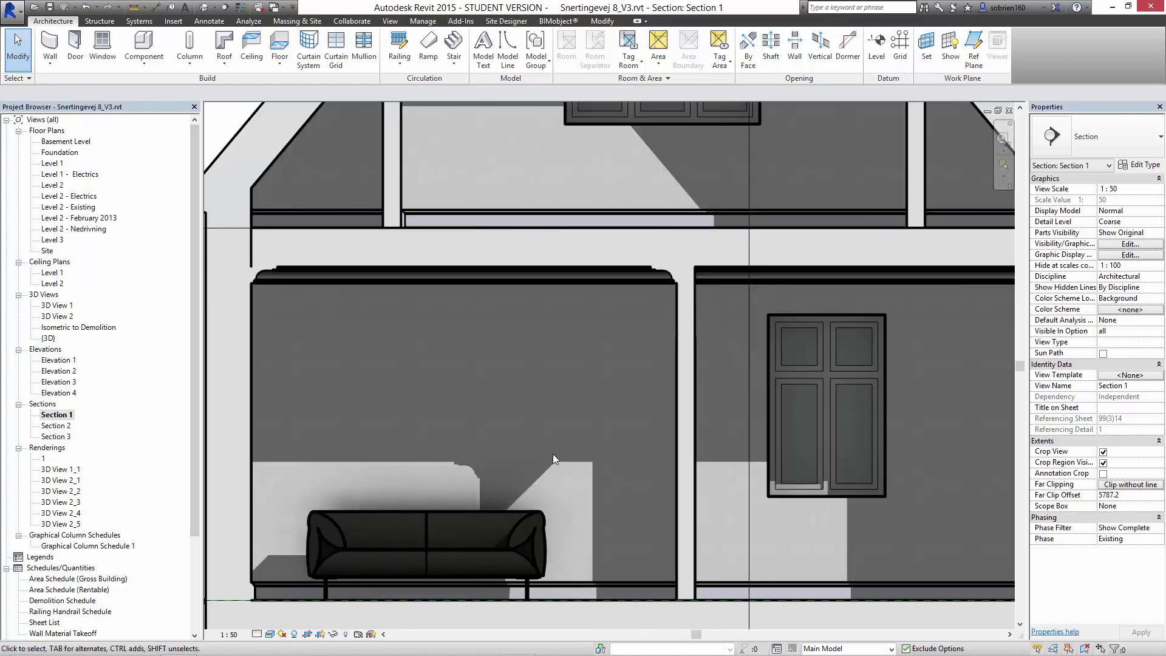
middle_drag(494, 364, 380, 552)
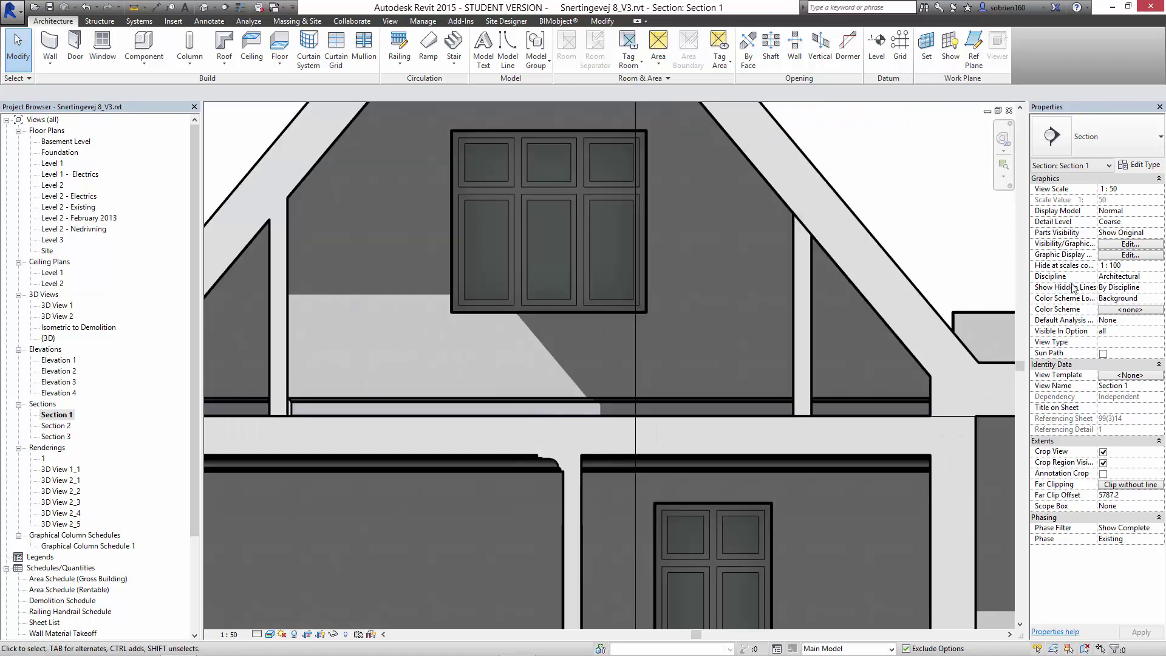
middle_drag(348, 533, 549, 332)
scroll(426, 550, up, 4)
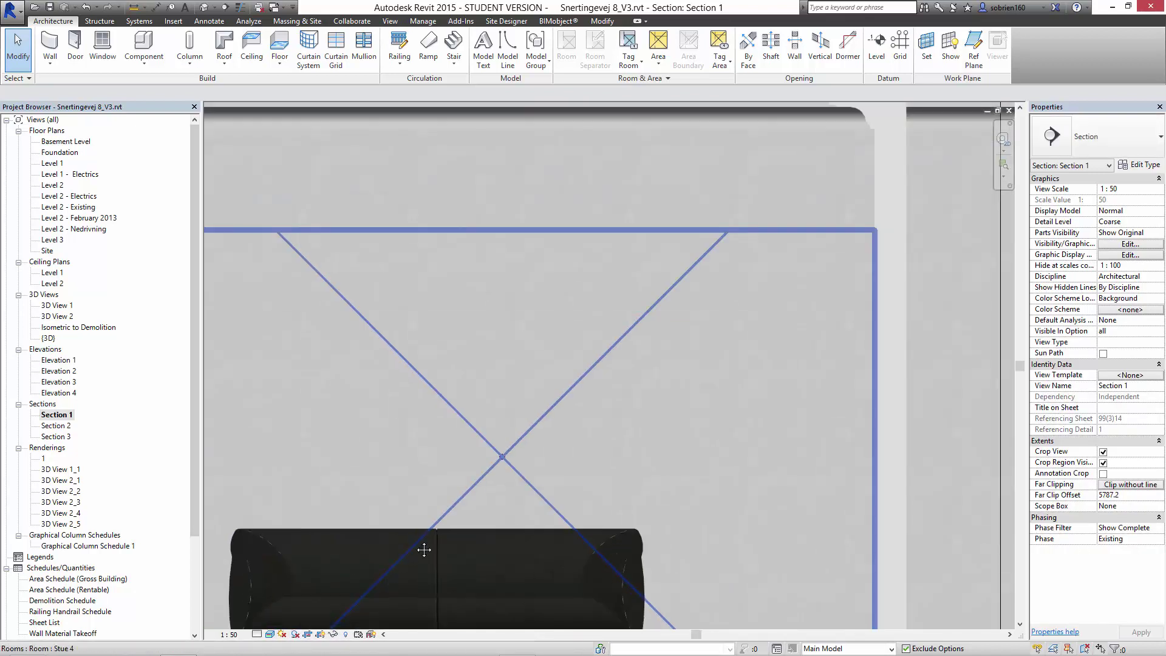
scroll(571, 419, down, 4)
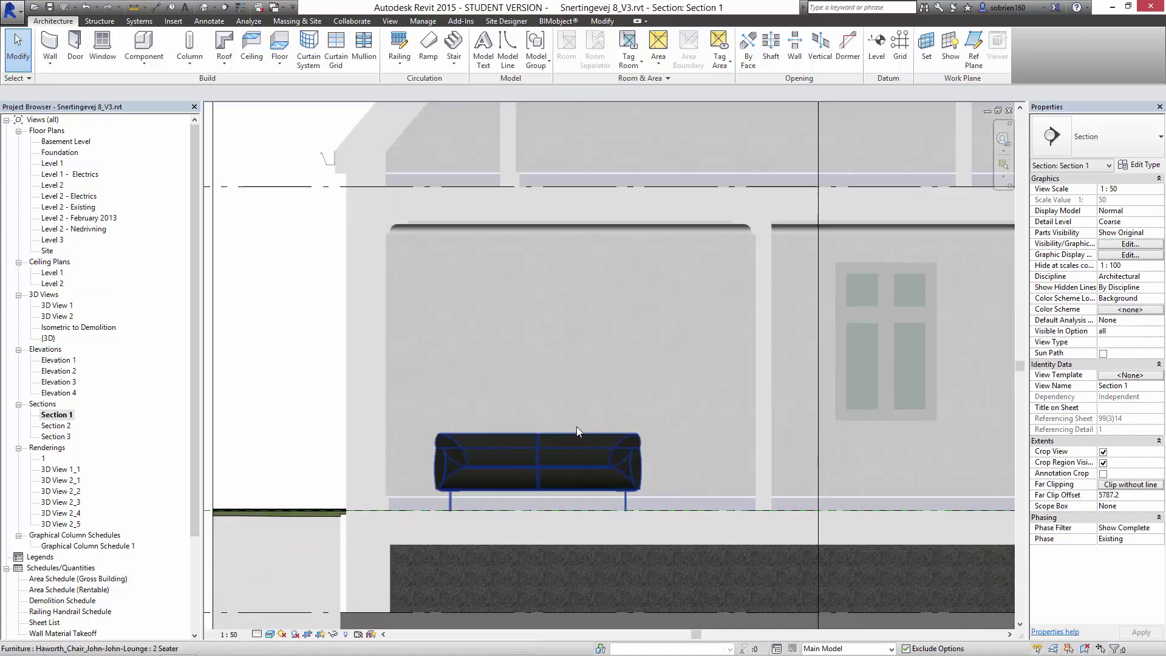
middle_drag(574, 369, 490, 408)
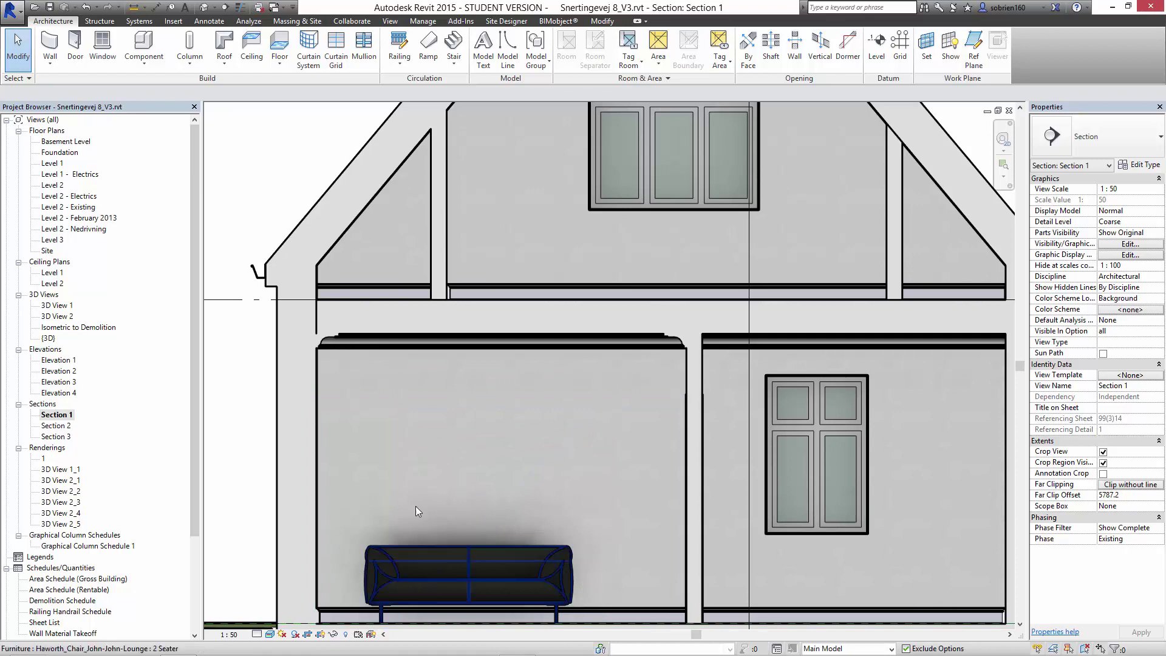
scroll(416, 505, down, 3)
scroll(415, 506, up, 1)
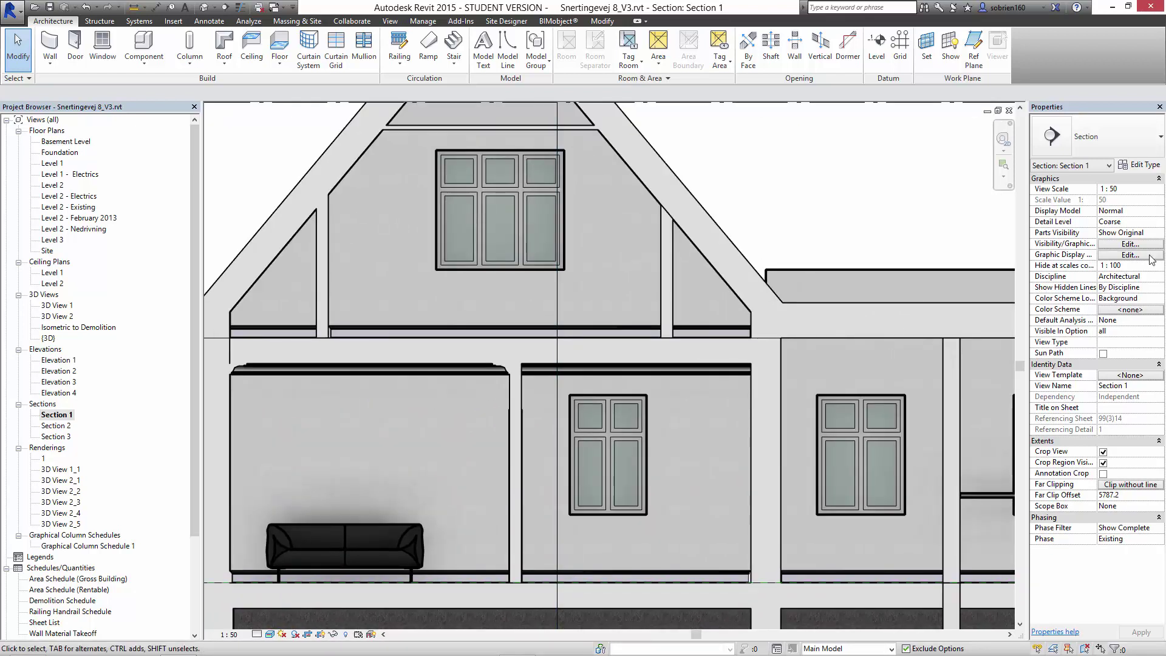
Turn on Cast Shadows in Section 1's graphic display options alongside the ambient shadows, and apply it.
click(1130, 255)
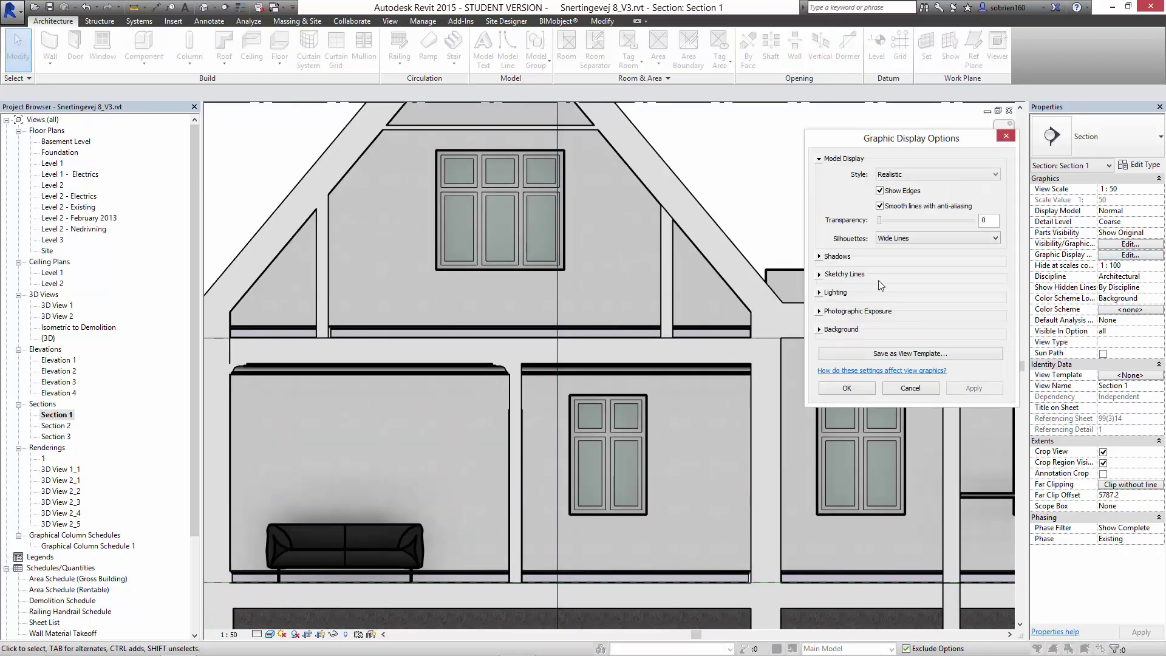
click(826, 257)
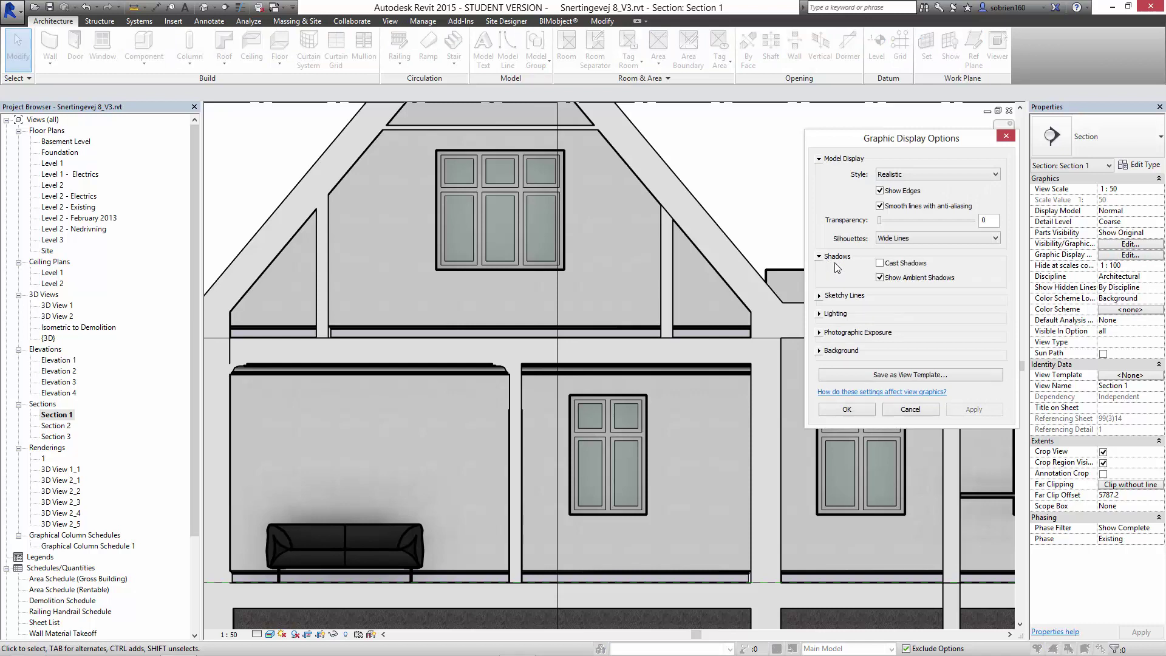
click(880, 263)
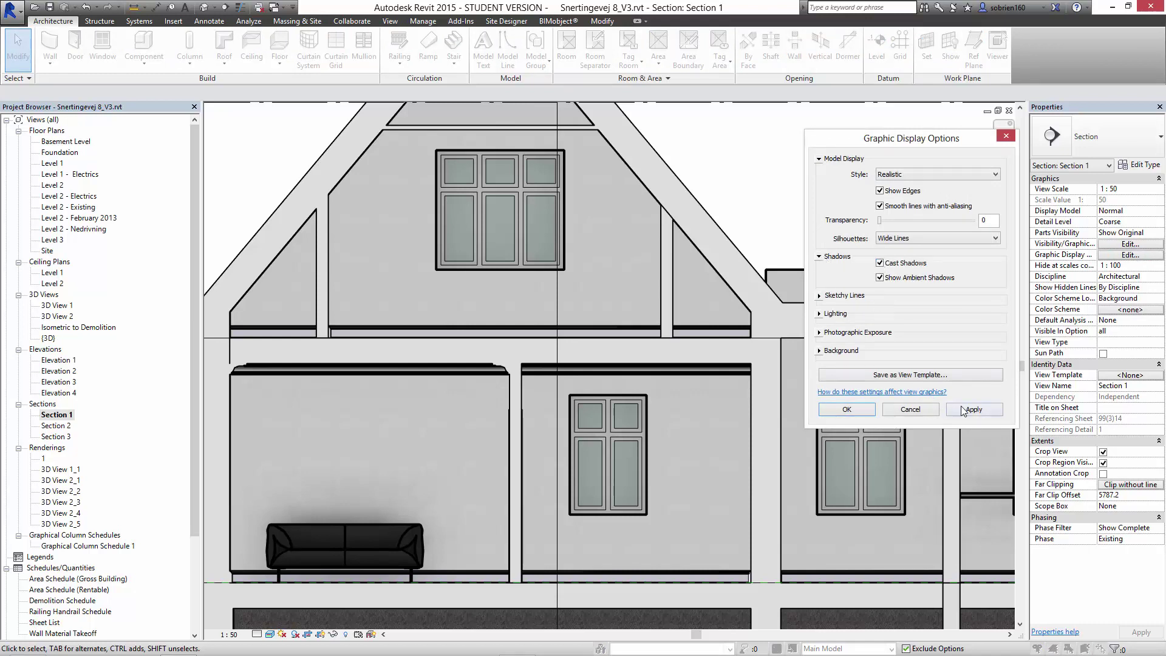
click(972, 409)
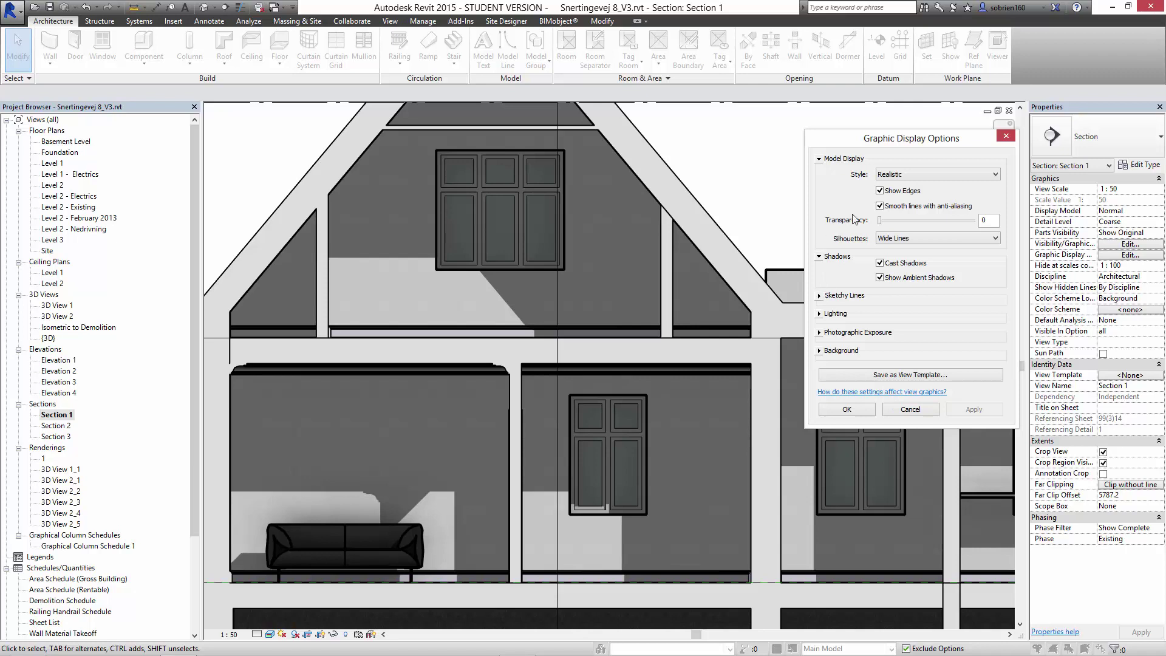
Enable sketchy lines for Section 1 with jitter 2 and extension 5, and confirm the graphic display options.
click(819, 296)
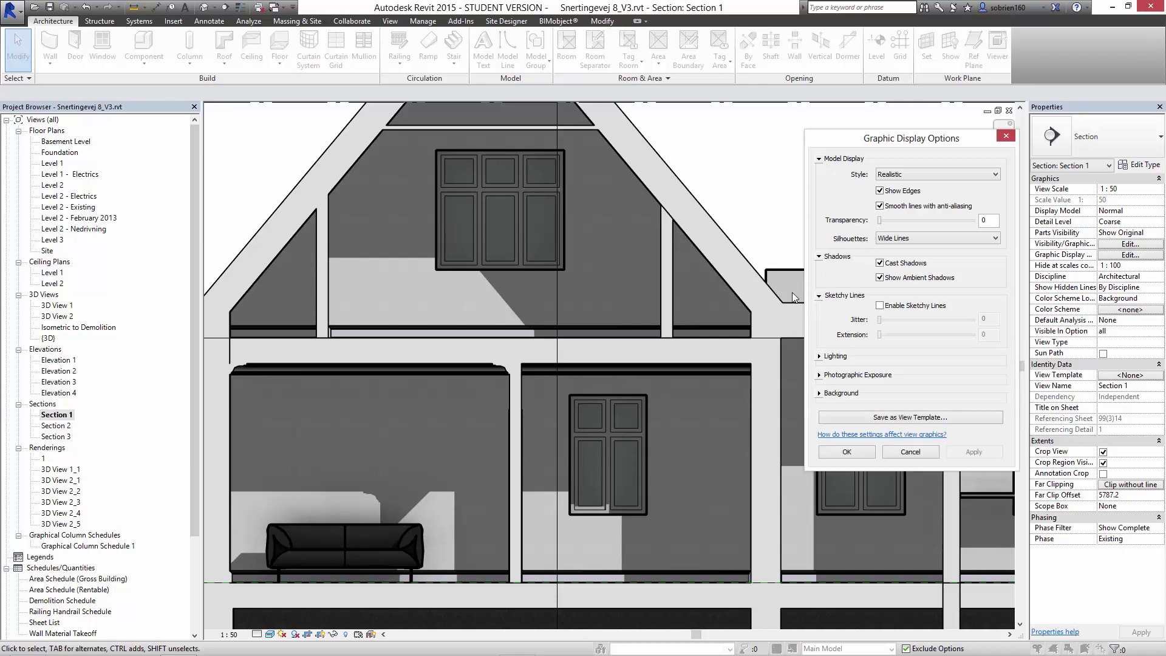
drag(884, 146, 917, 161)
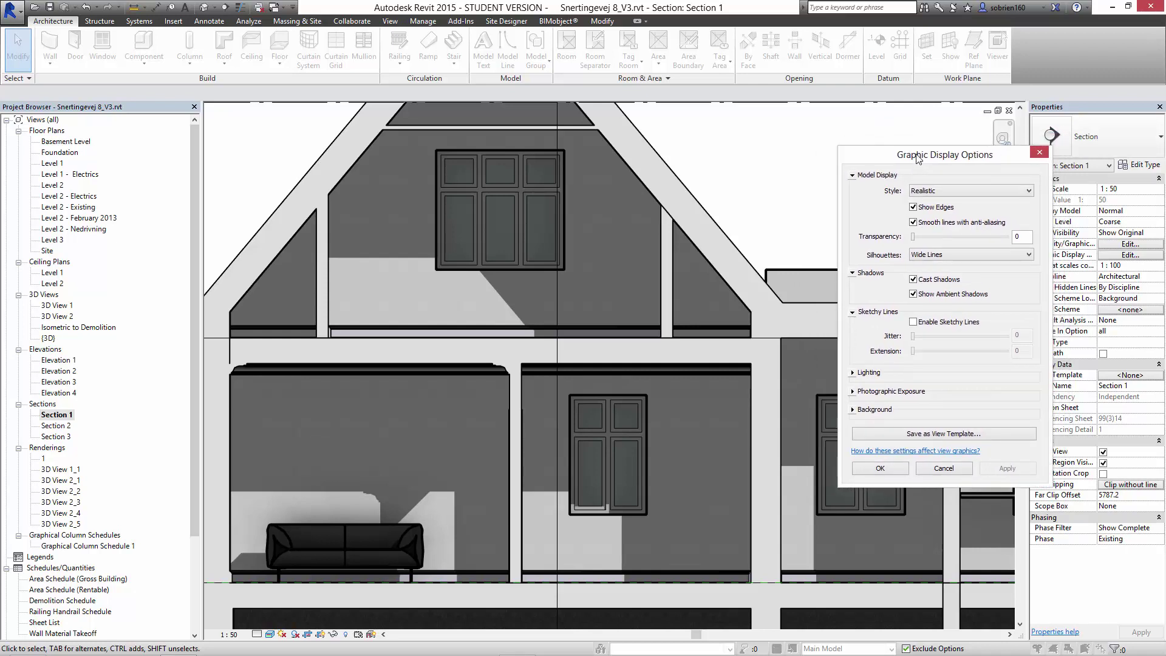
click(913, 320)
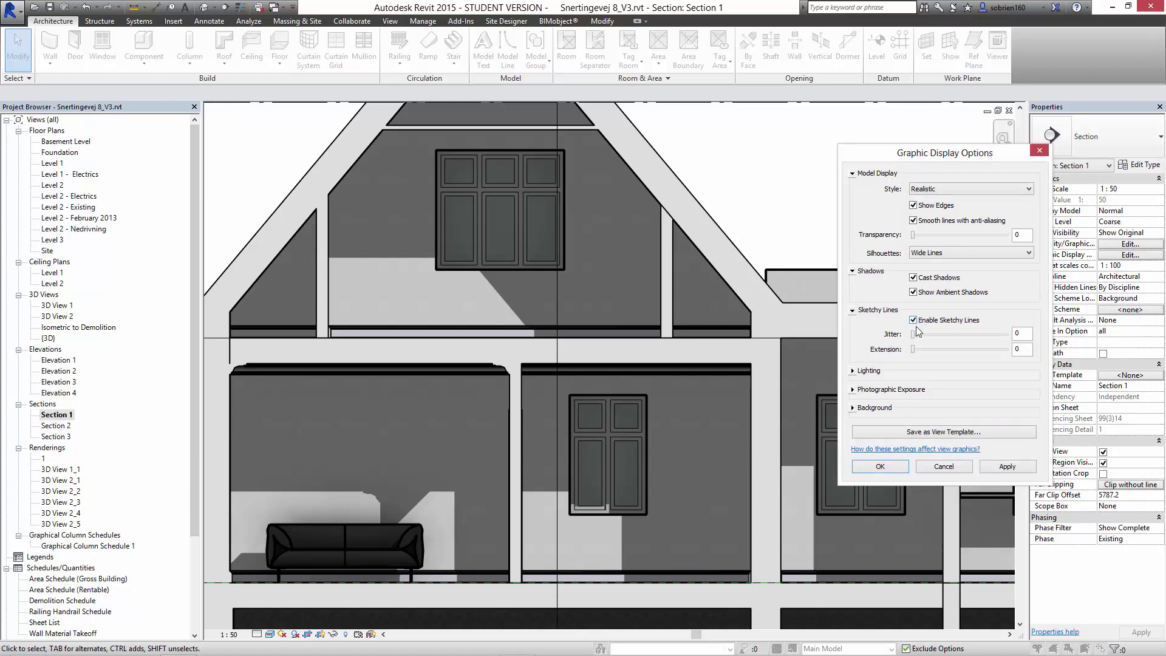
drag(913, 334, 933, 350)
click(1001, 467)
click(899, 472)
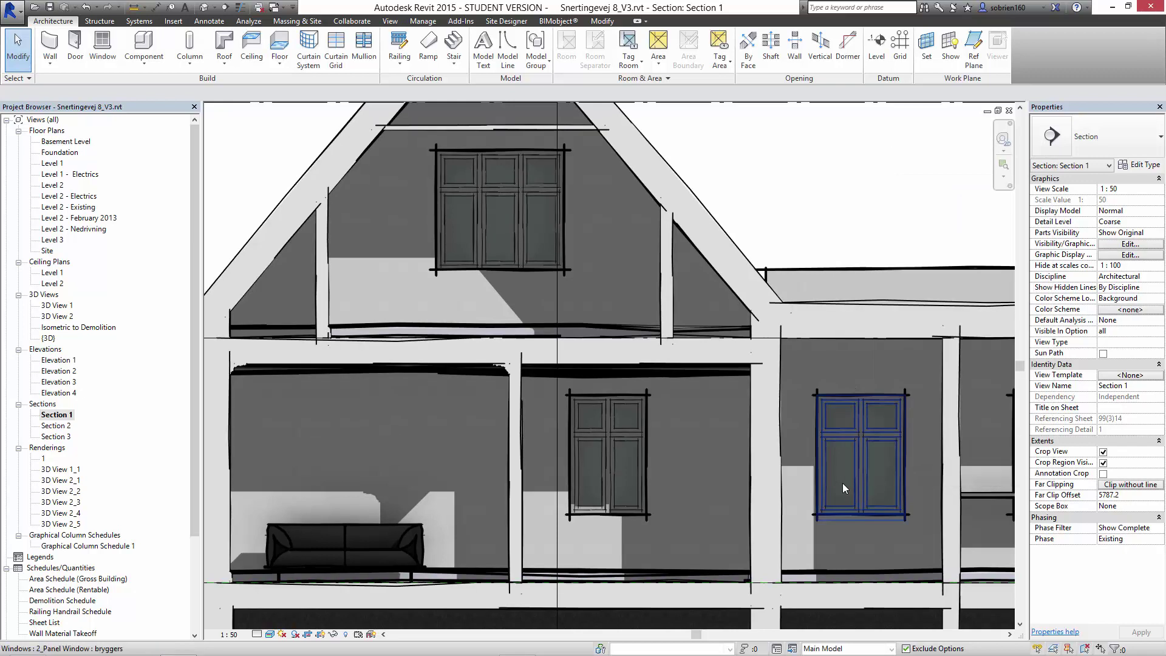
Inspect the sketchy line work on the roof, walls and windows, and set the sketchy lines' jitter to 7.
scroll(864, 455, down, 2)
scroll(668, 443, up, 2)
scroll(699, 423, down, 2)
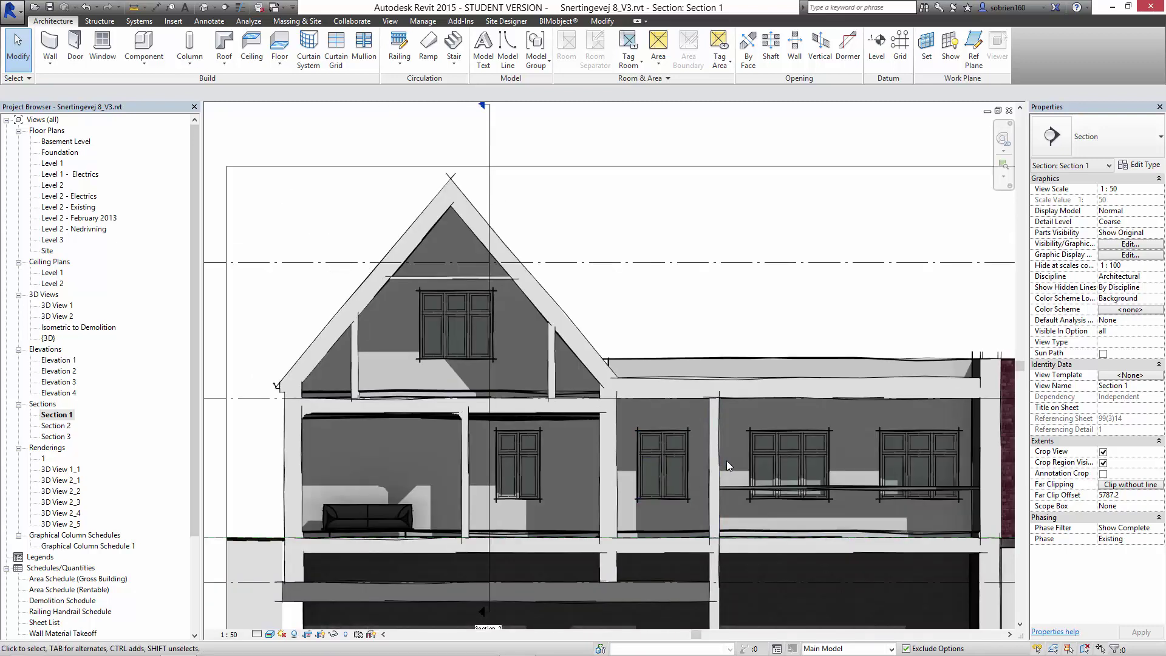
scroll(726, 460, up, 4)
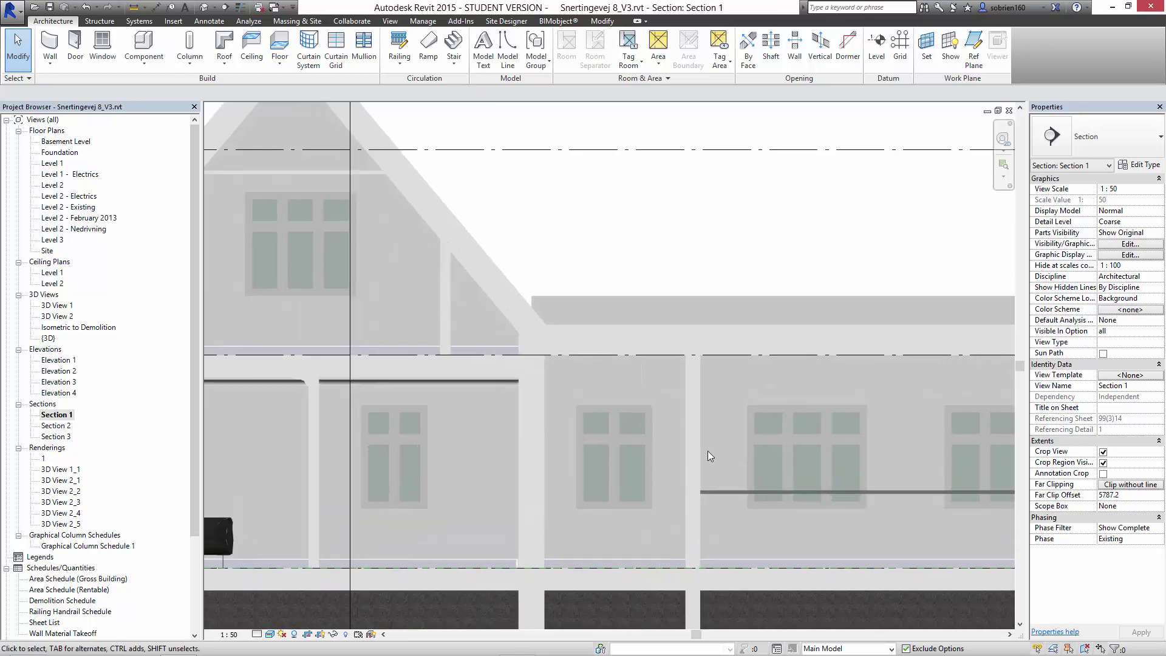
middle_drag(530, 439, 566, 398)
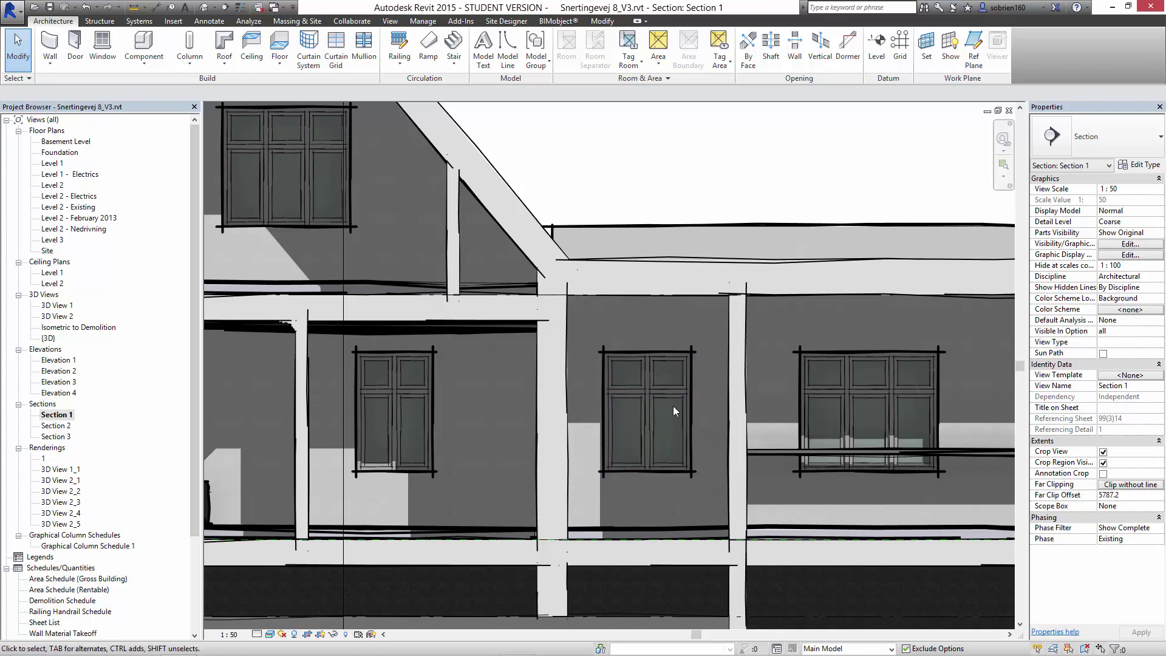
scroll(673, 406, down, 2)
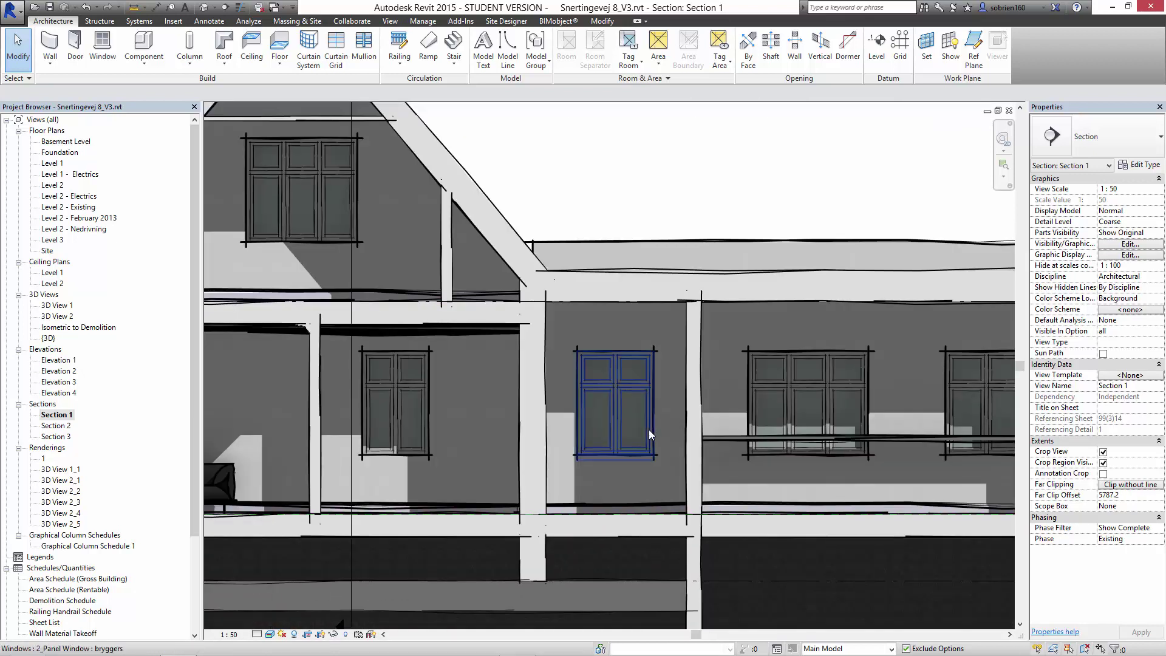
click(1116, 255)
click(857, 289)
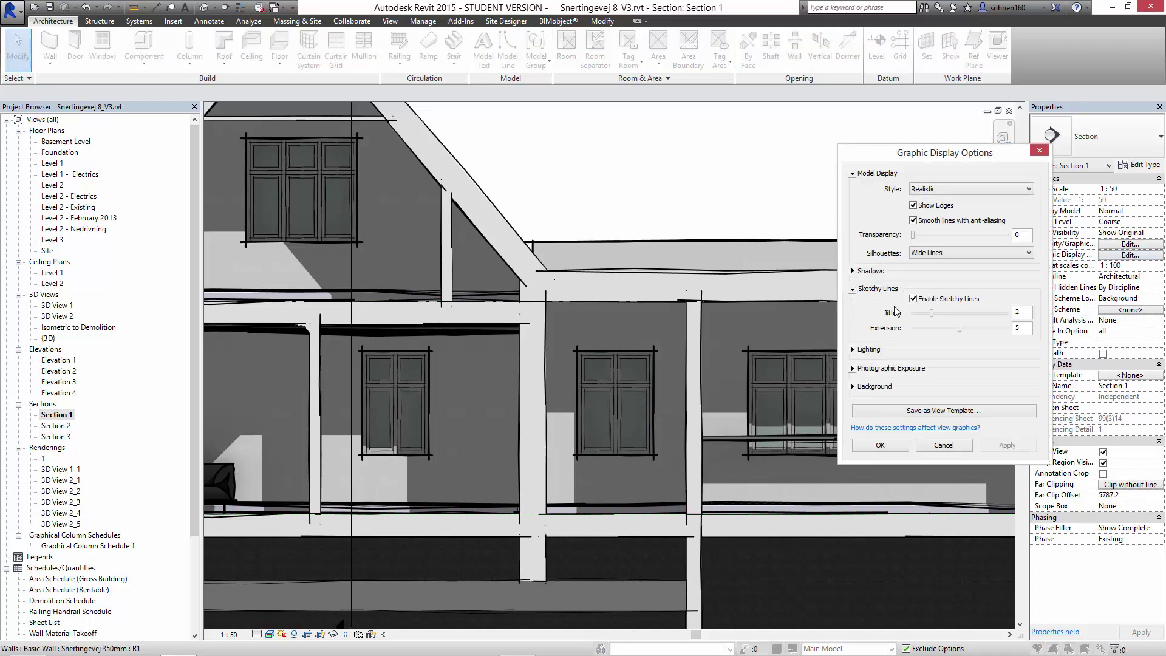
drag(931, 313, 978, 312)
click(1007, 447)
click(880, 446)
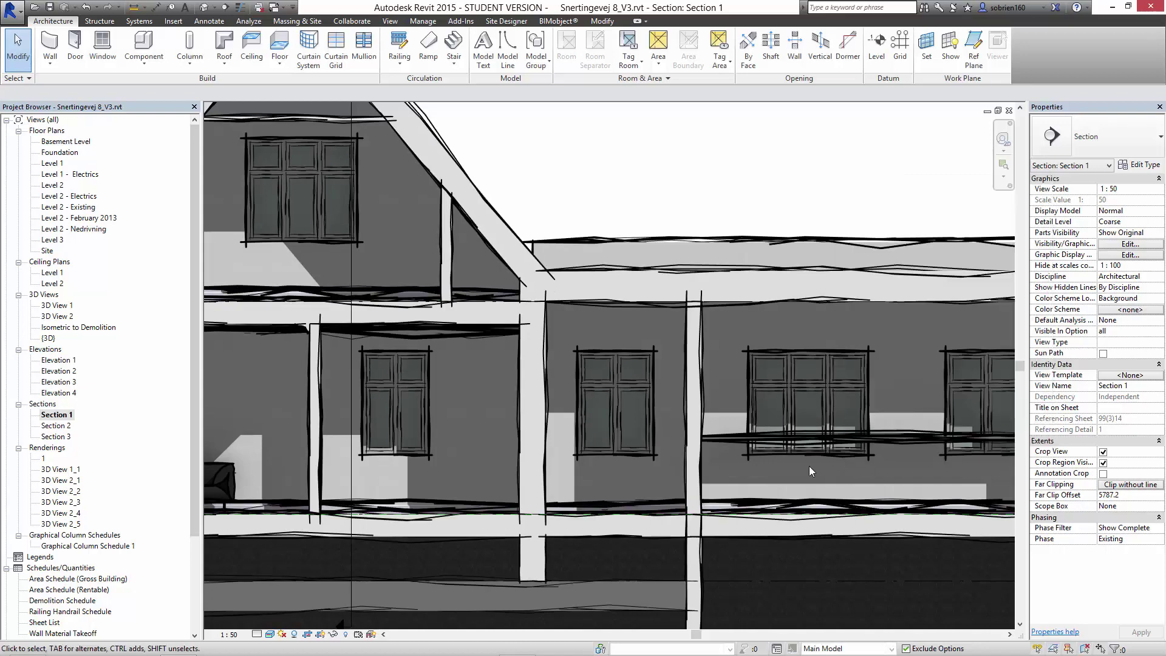
Review the whole section with the stronger jitter, and disable sketchy lines in Section 1's graphic display options.
scroll(738, 523, down, 3)
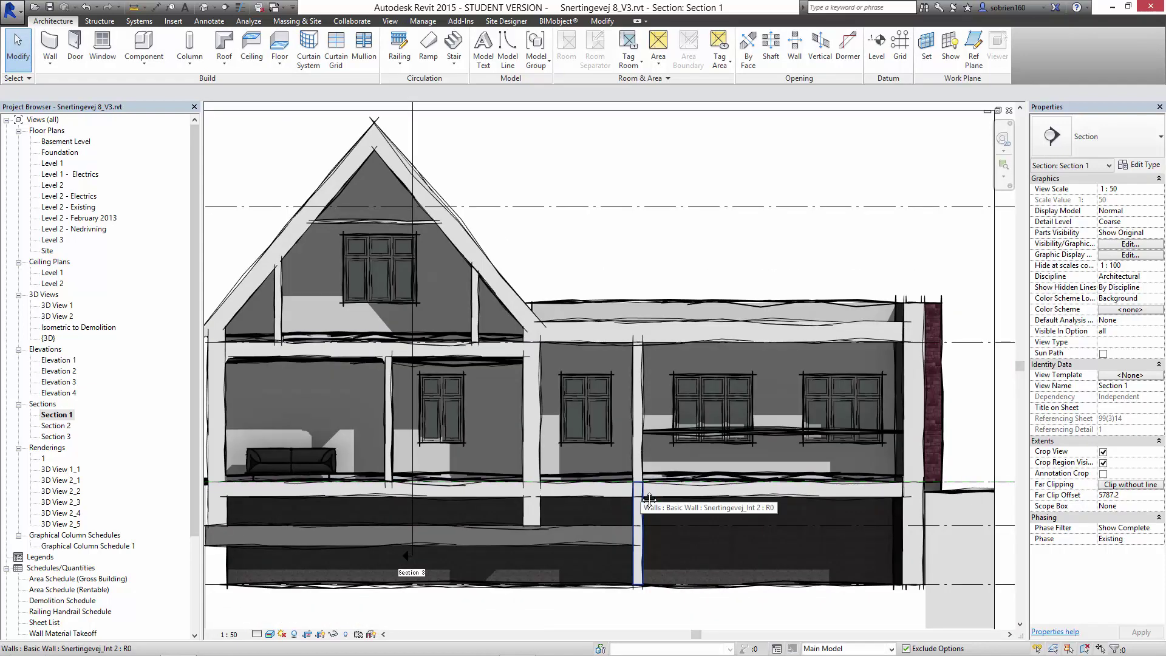
middle_drag(672, 494, 684, 492)
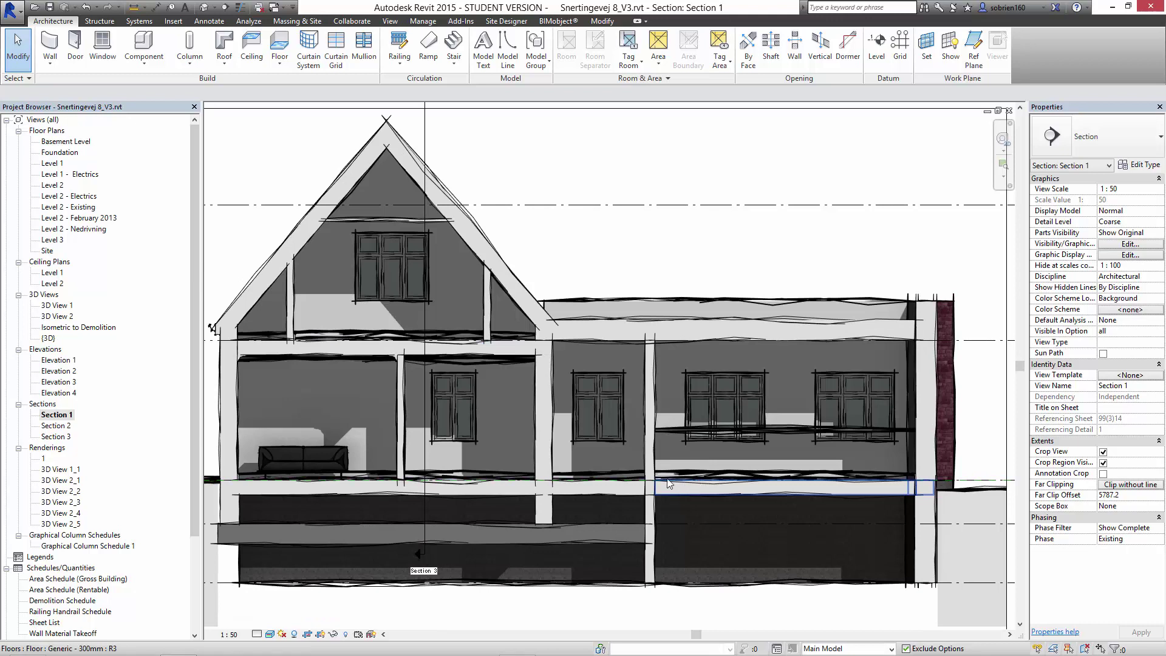
click(1128, 255)
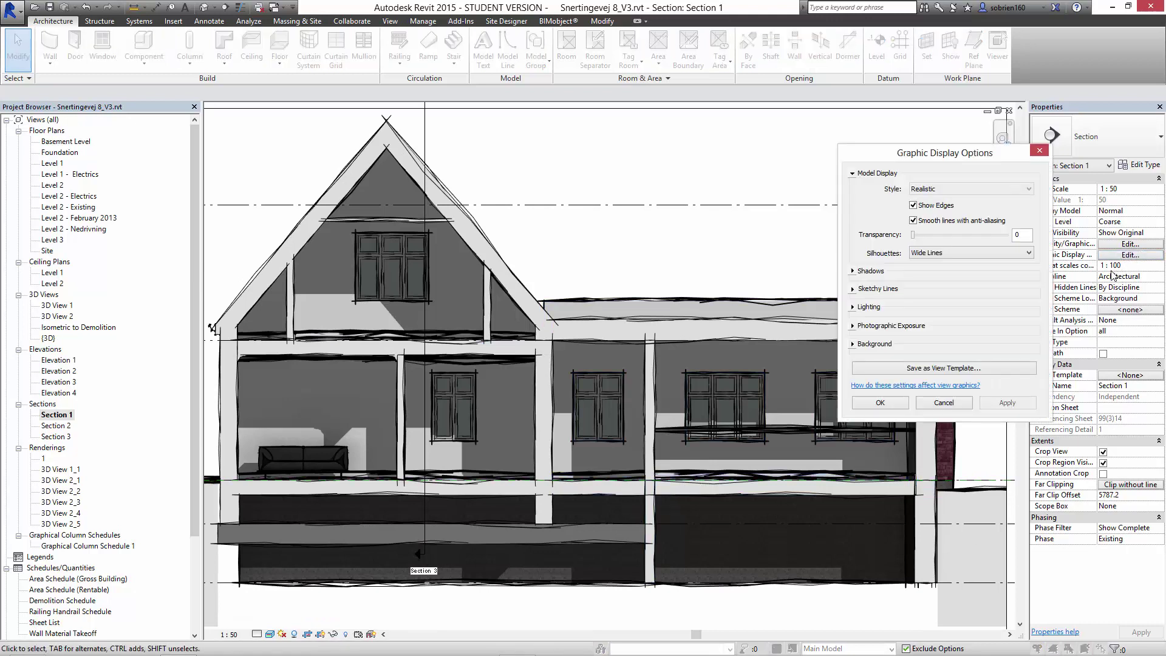
click(853, 289)
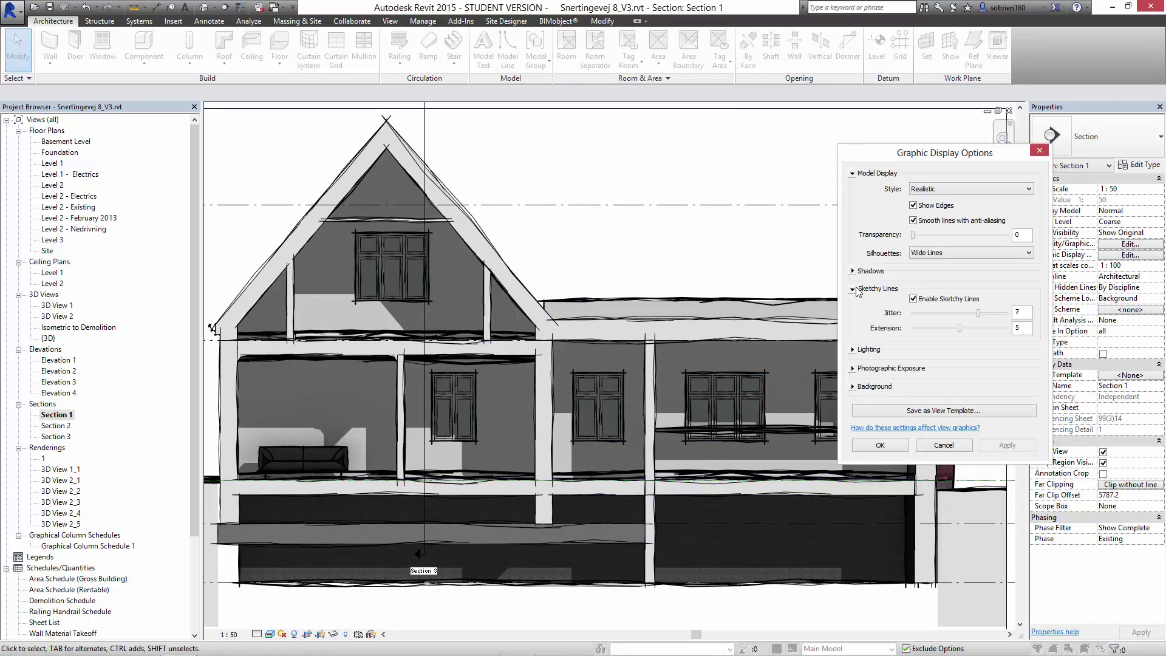
click(914, 299)
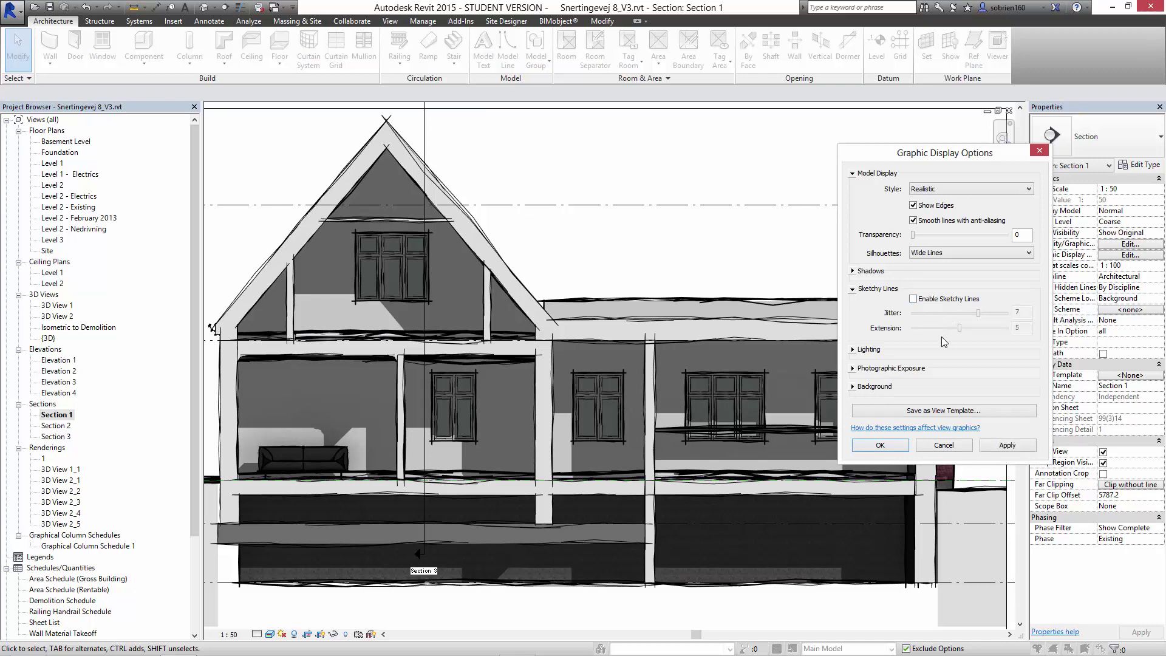
click(1021, 447)
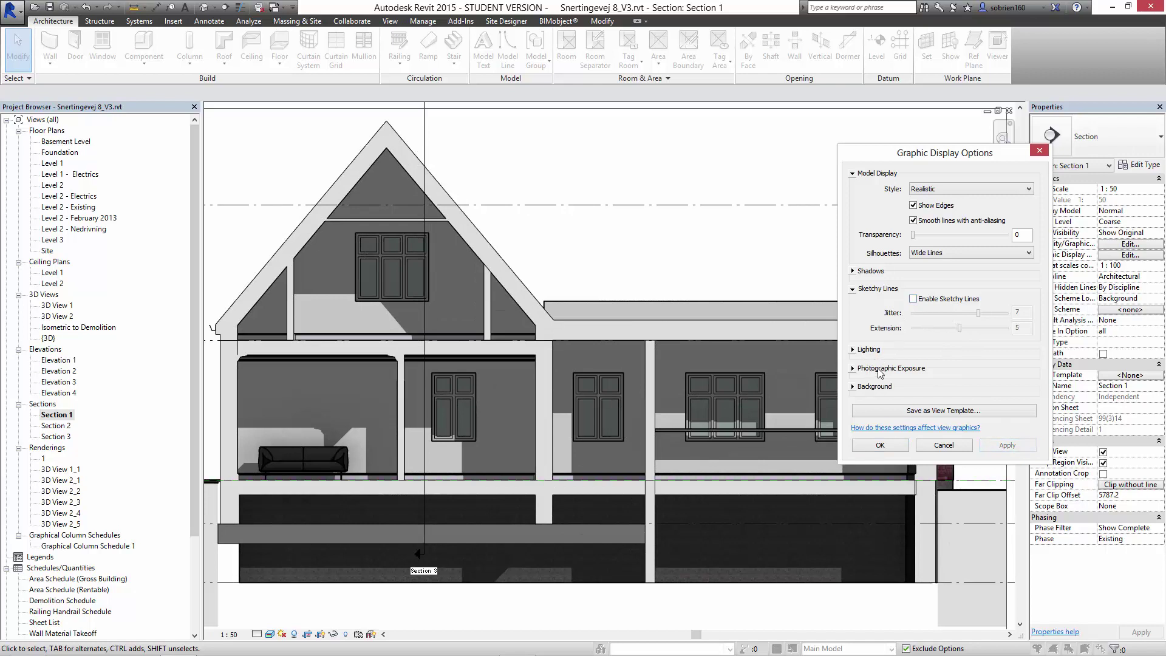
Look over the lighting settings and apply a Sky background to Section 1.
click(854, 350)
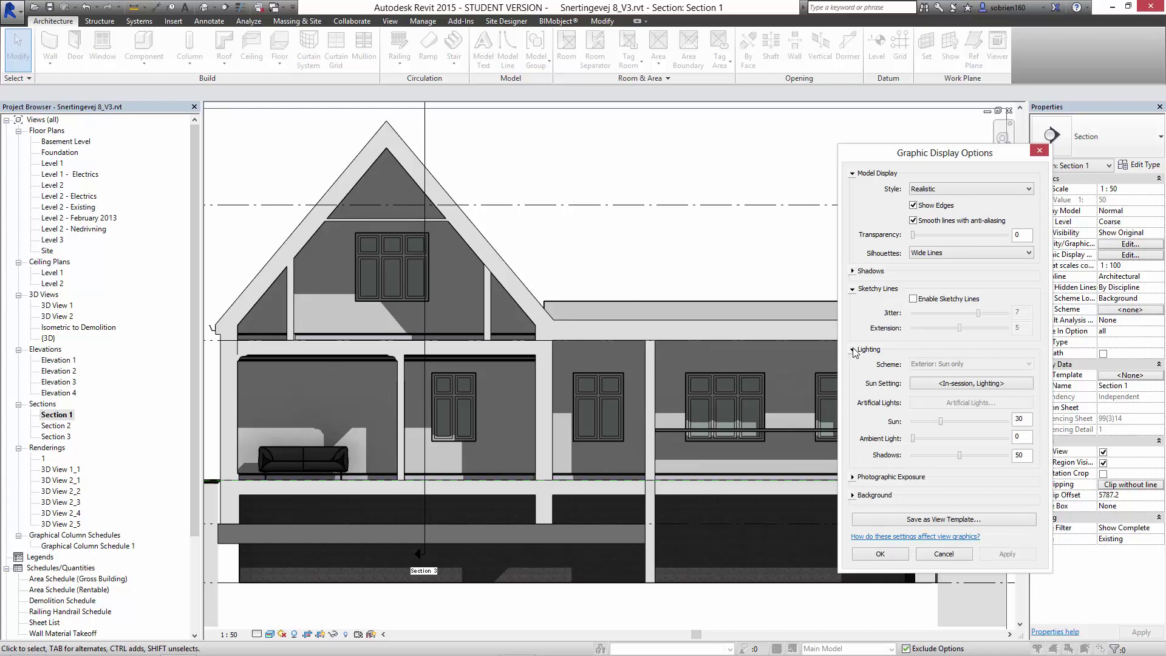
click(853, 351)
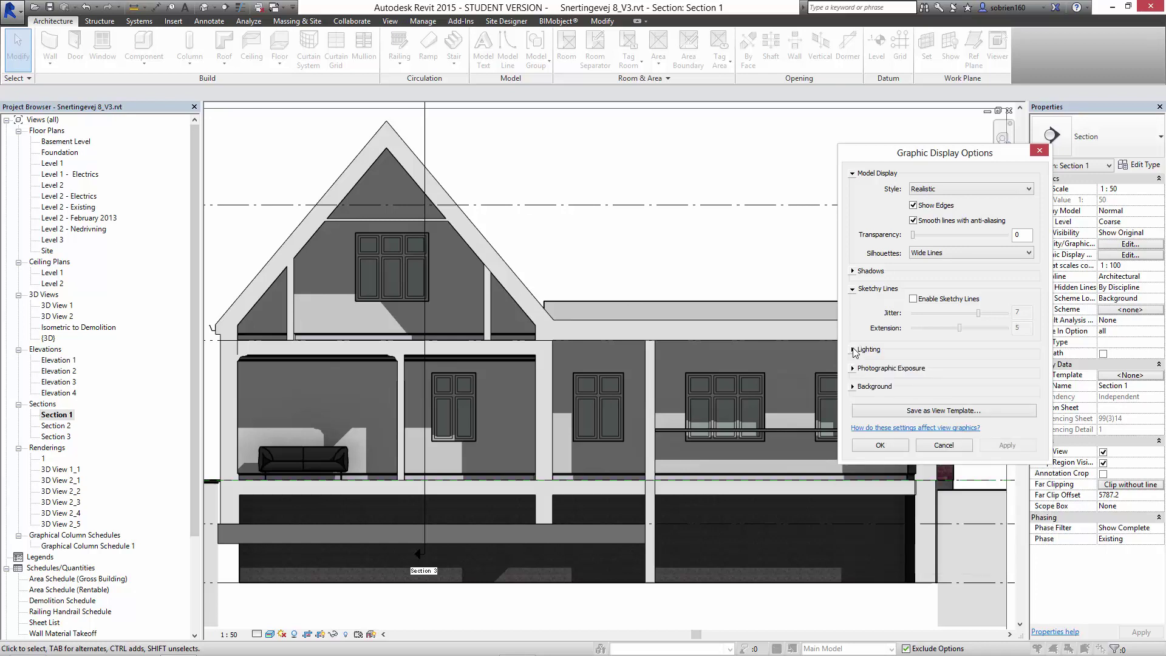
click(854, 388)
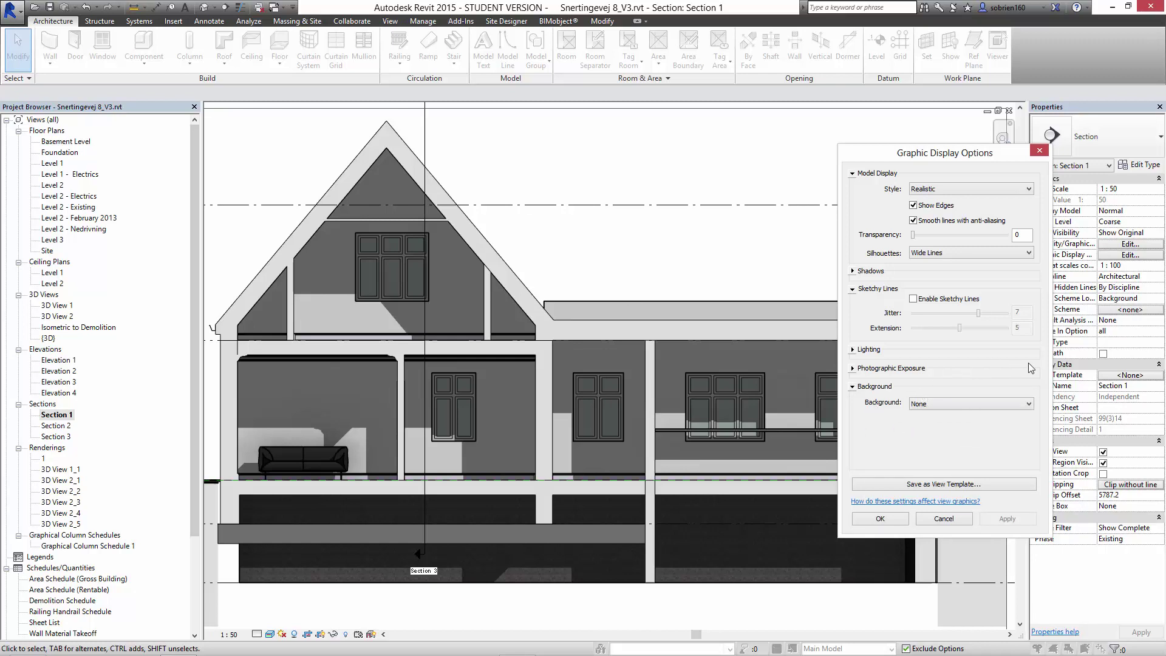
click(1029, 403)
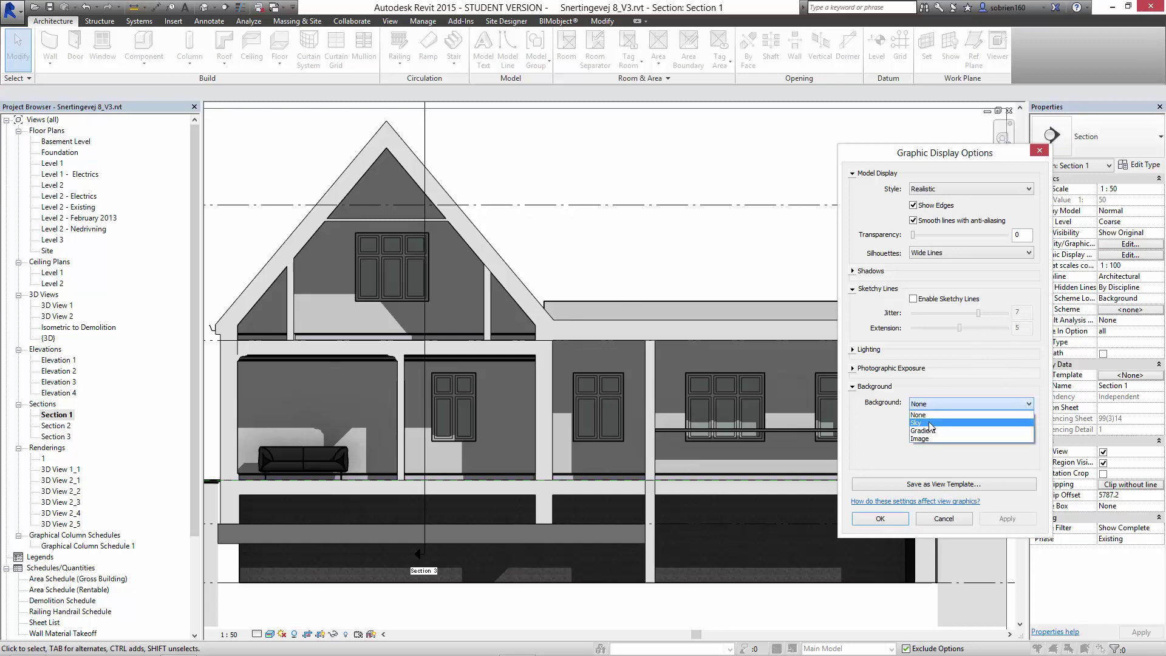
click(929, 424)
click(1007, 518)
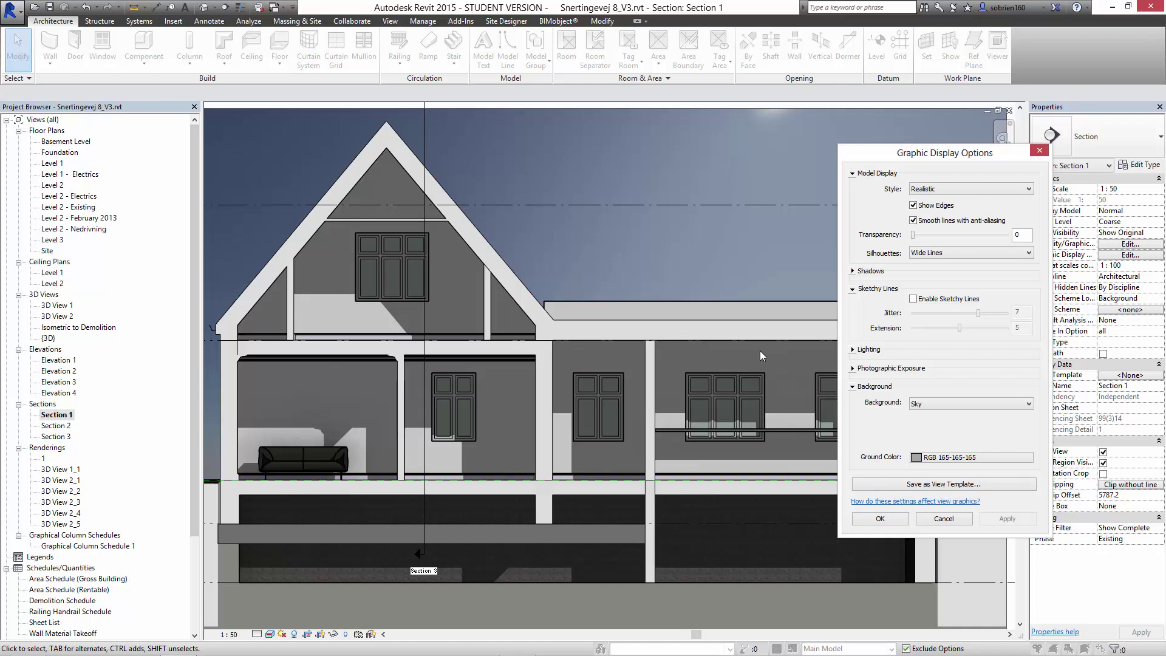
Set Section 1's background to Gradient, view the sky colour choices without changing them, and confirm the display options.
click(996, 405)
click(941, 430)
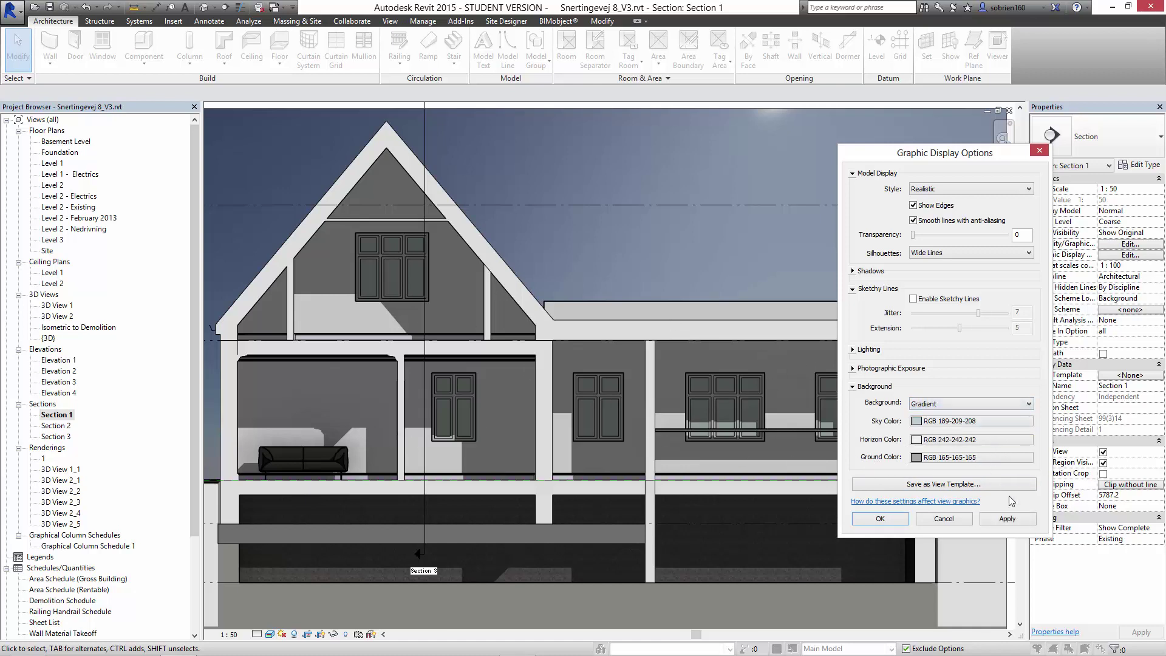
click(1007, 518)
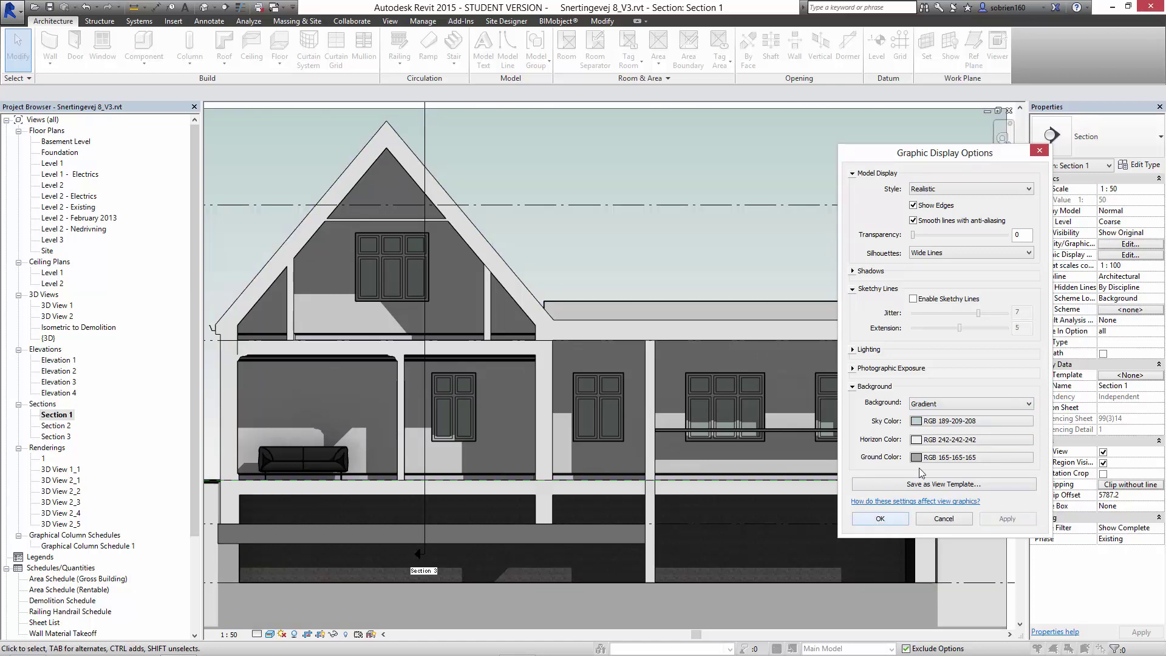
click(934, 423)
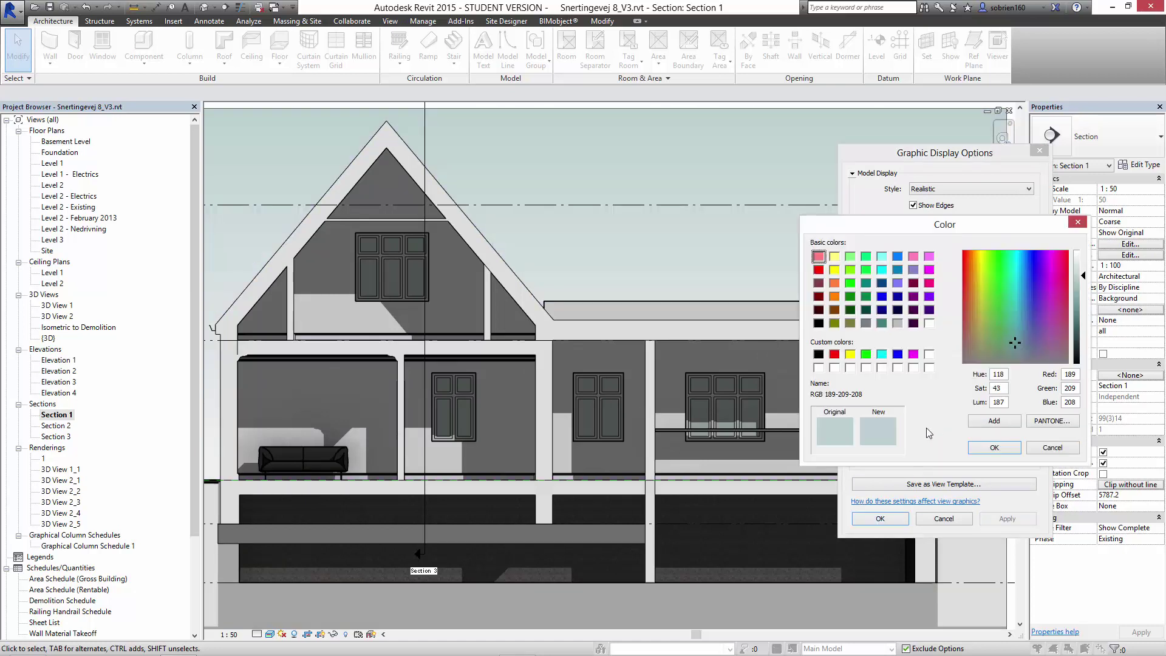
click(1079, 223)
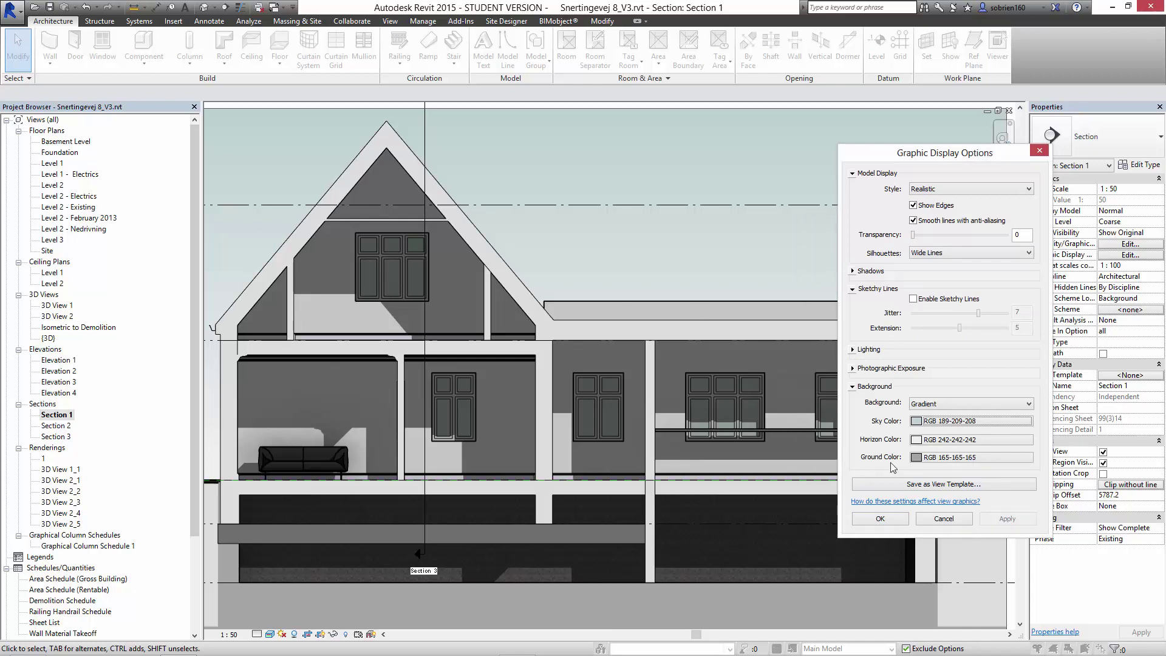
click(871, 520)
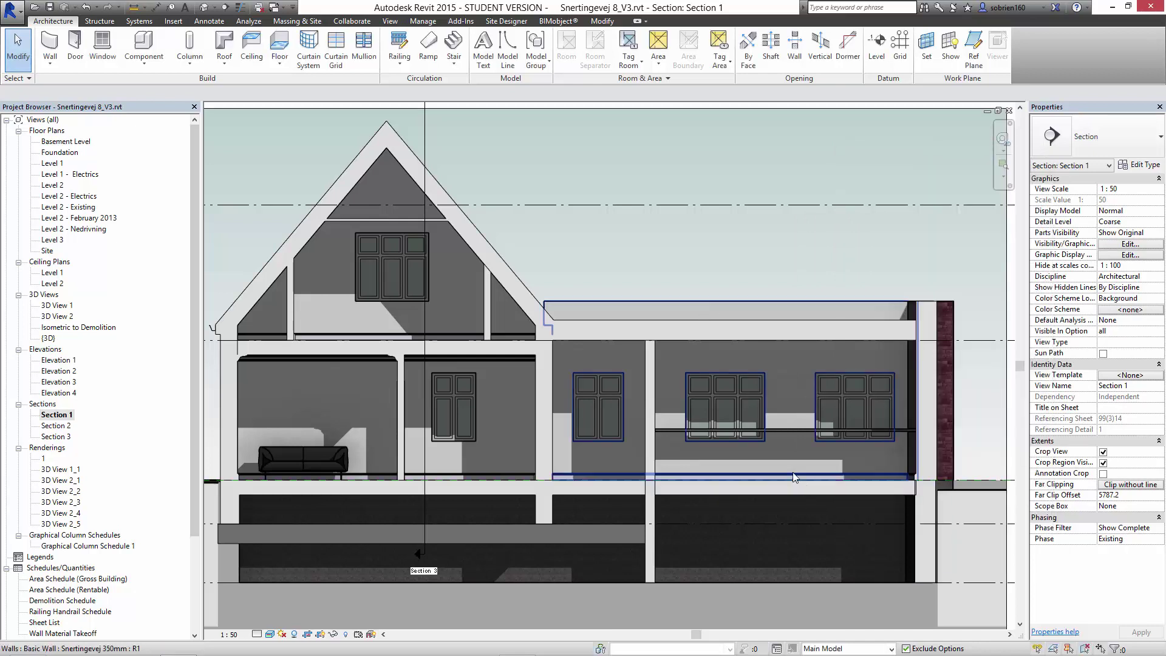
Switch the background type in Section 1's graphic display options to Image and view the background image settings.
scroll(815, 481, down, 5)
scroll(928, 408, up, 2)
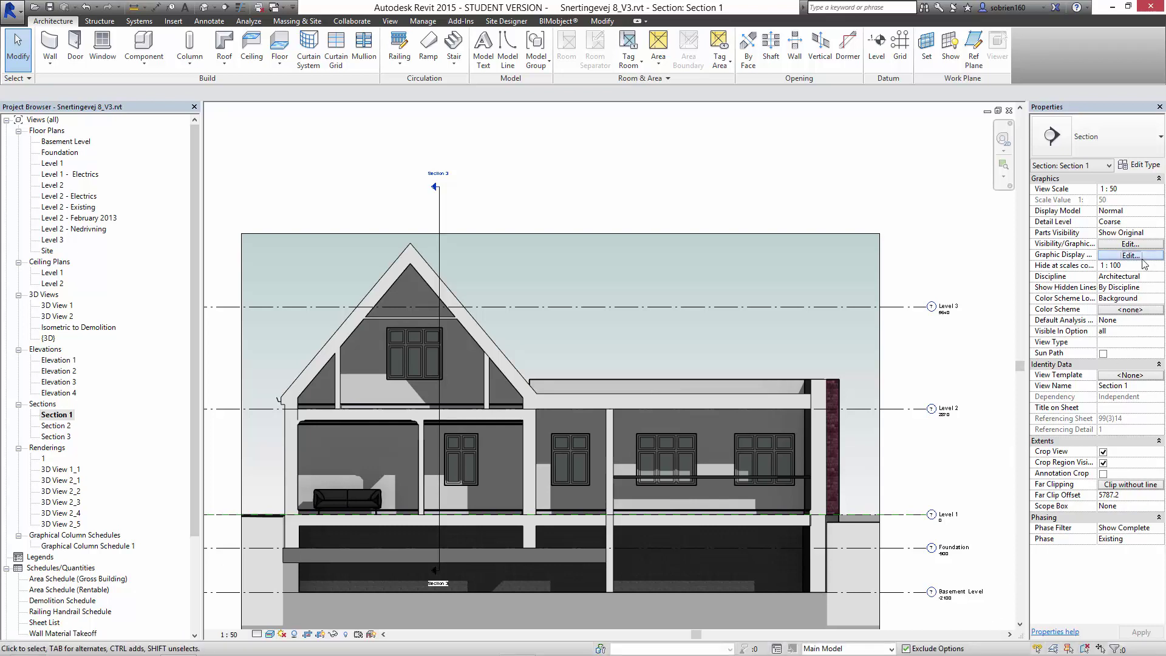
click(1131, 255)
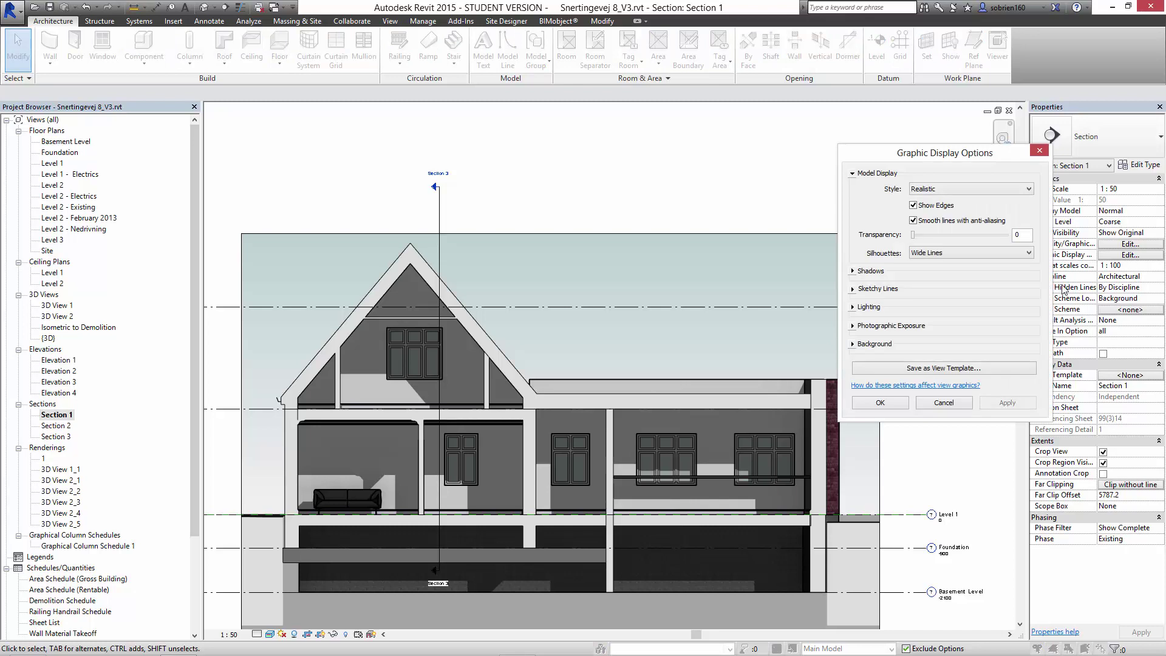
click(854, 345)
click(922, 362)
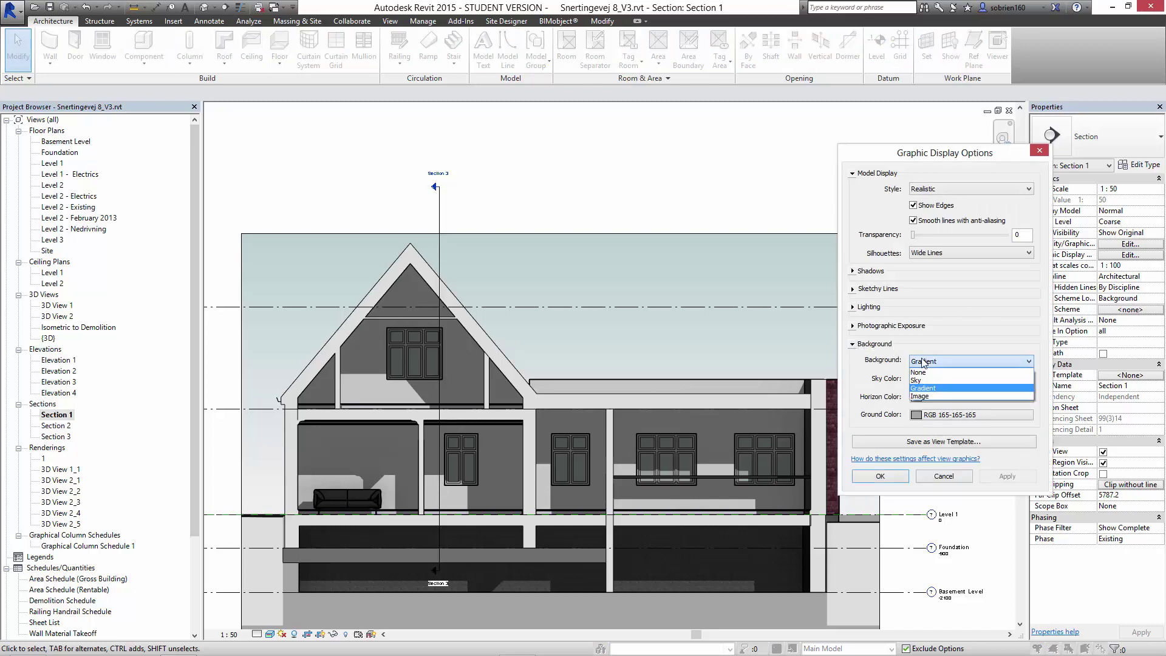
click(922, 397)
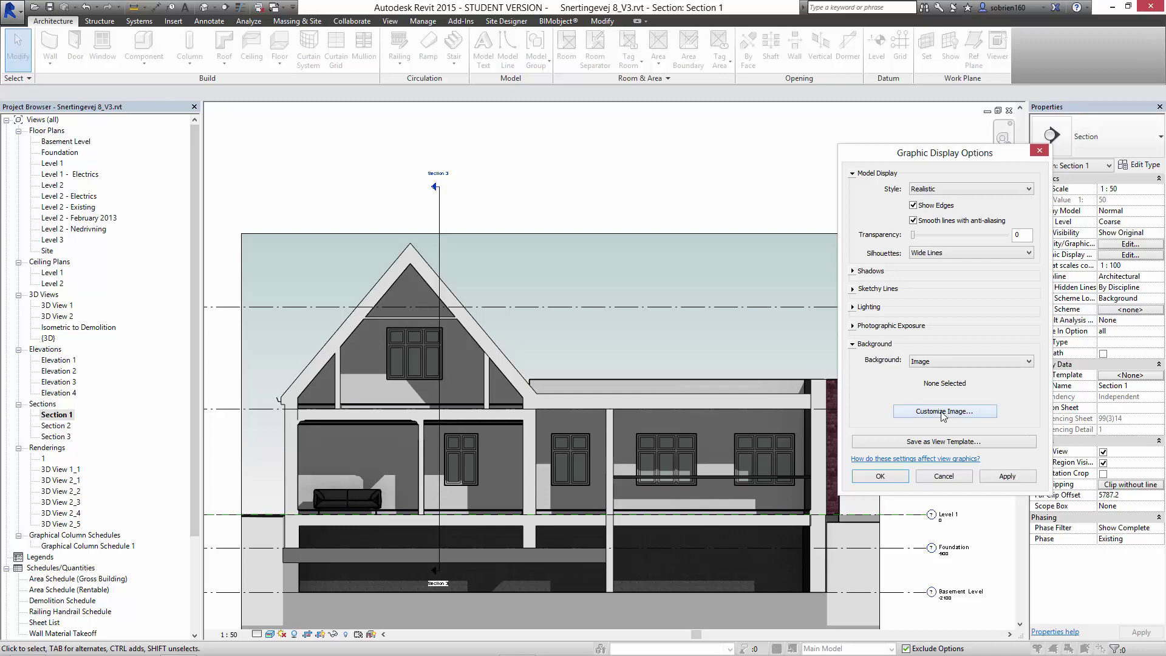
click(943, 413)
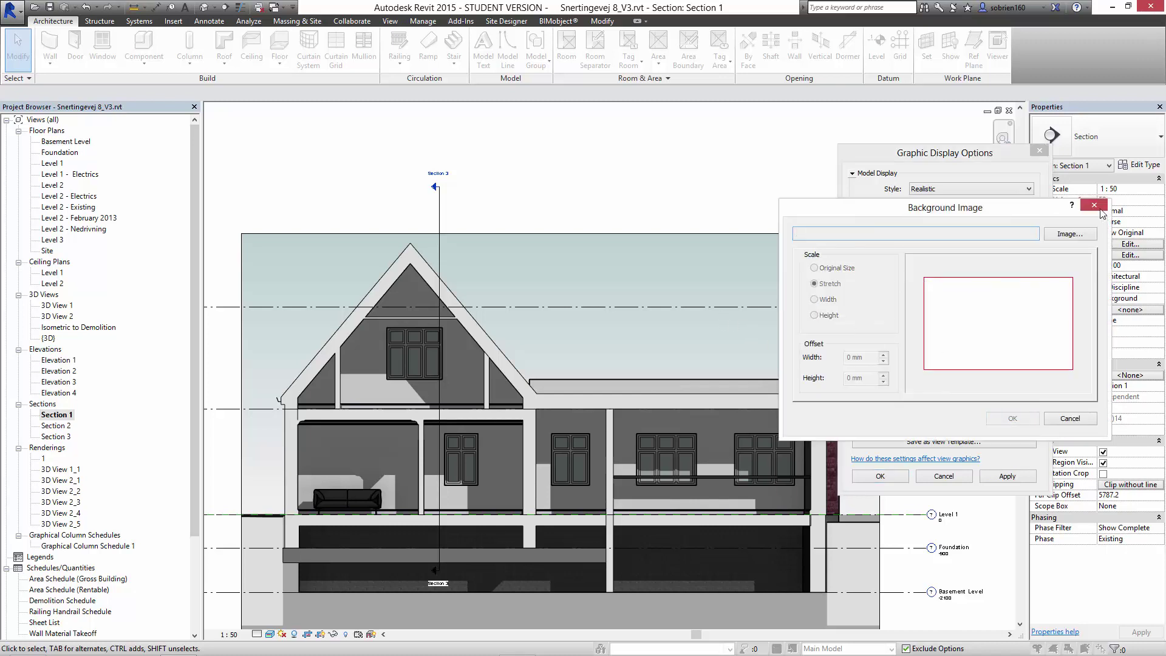
click(1094, 205)
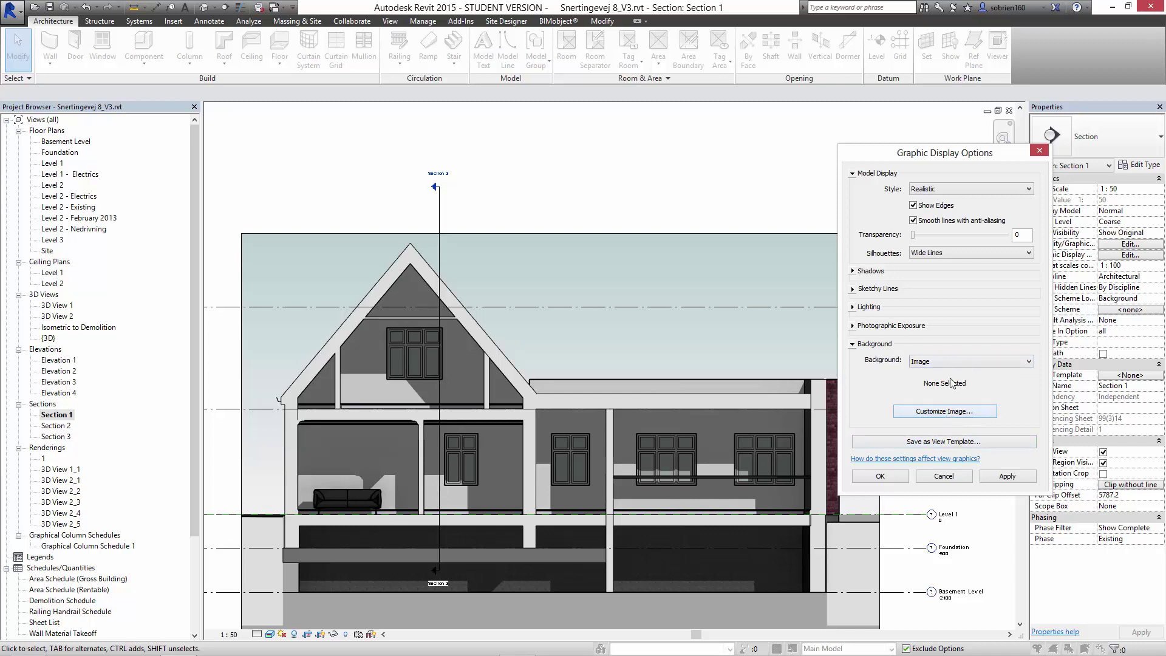
View where a background image file can be imported for Section 1, and leave without choosing a file.
click(961, 362)
click(951, 395)
click(943, 411)
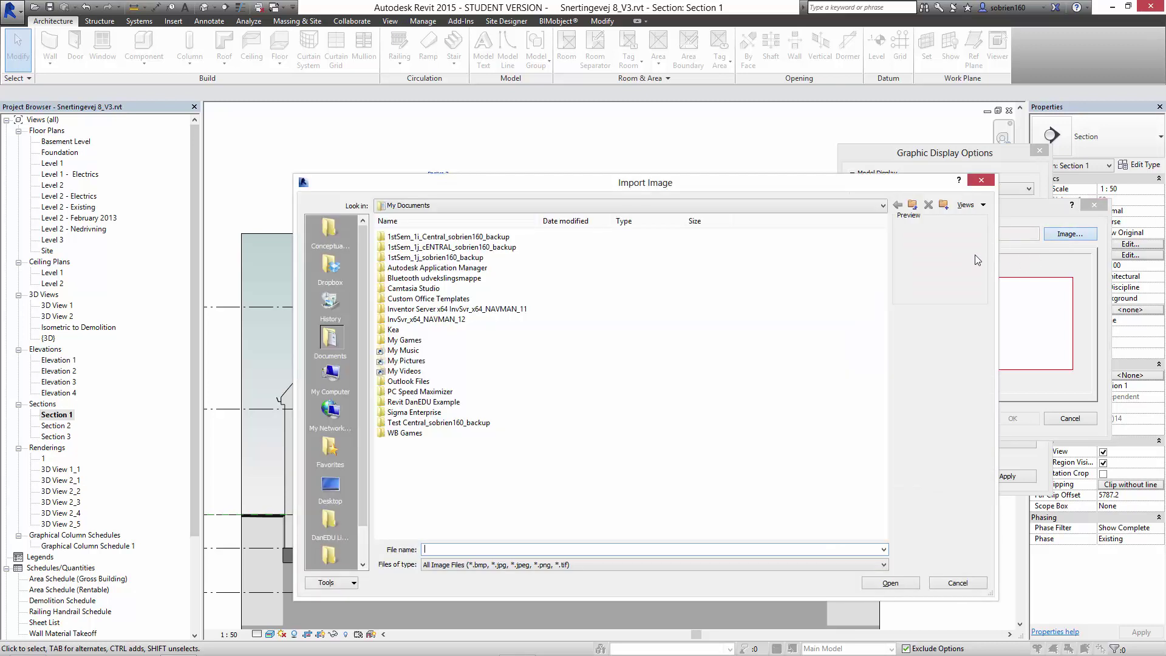
click(980, 180)
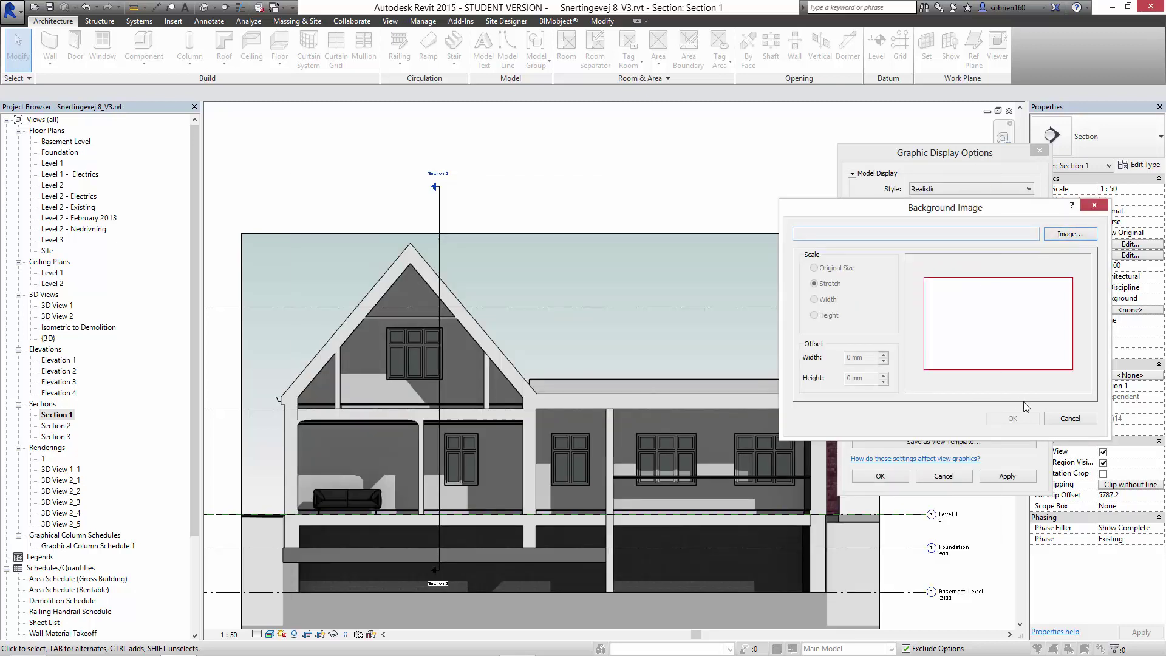
click(1062, 420)
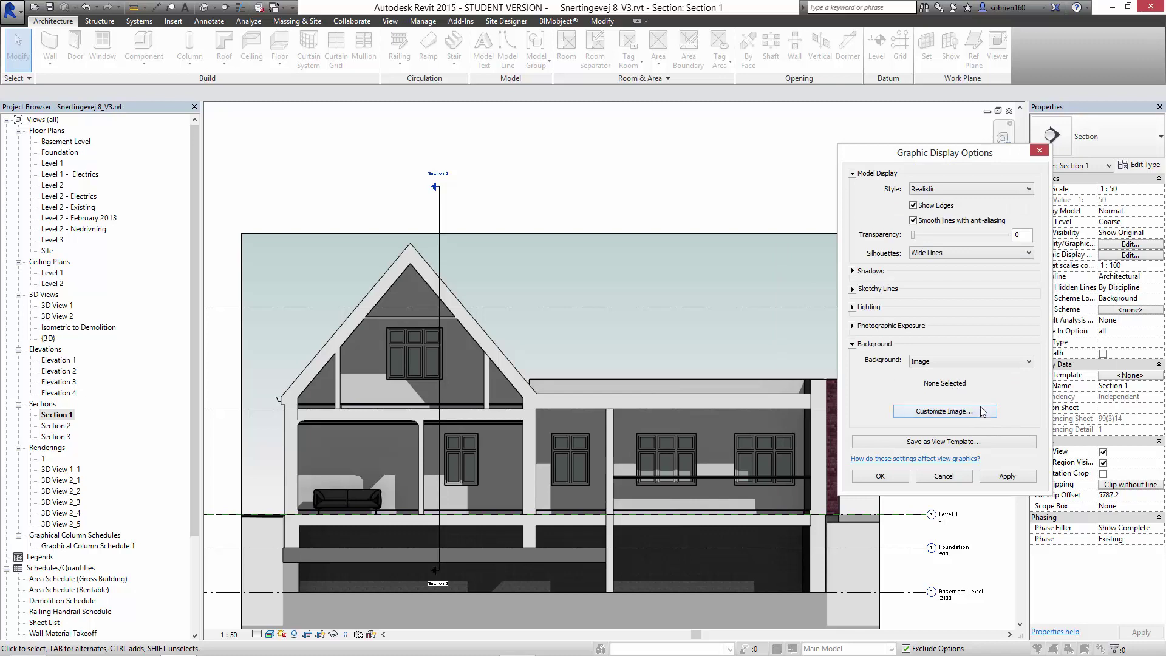
Discard the Image background choice in Section 1 and review its section drawing and graphic display options without changing anything.
click(943, 477)
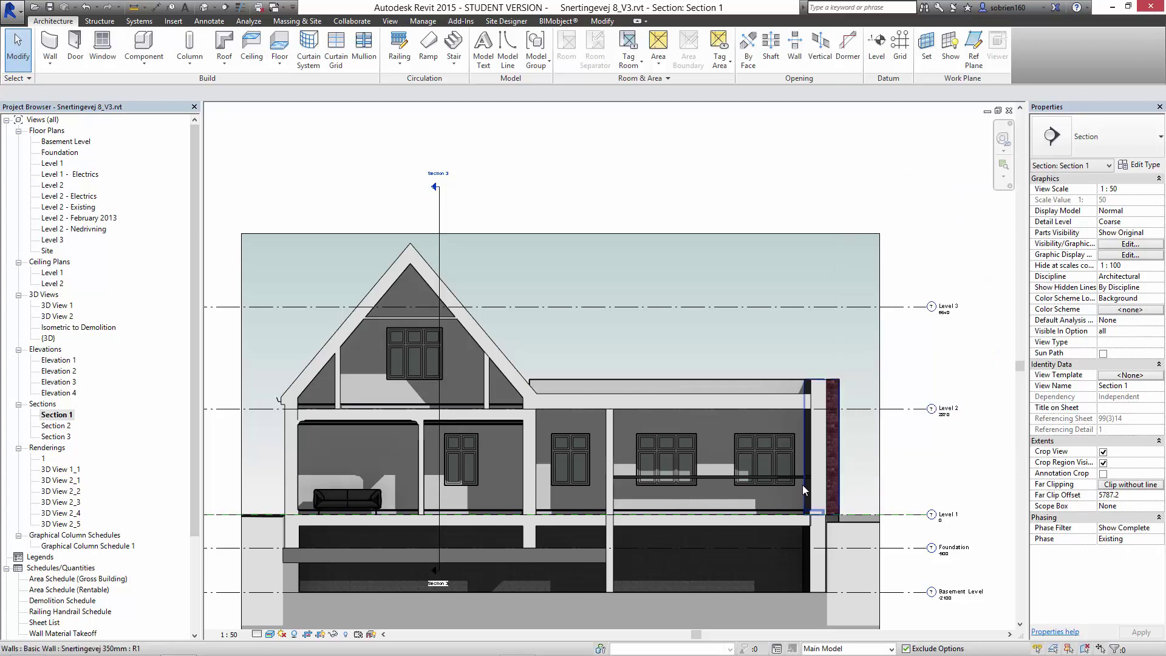
middle_drag(803, 485, 800, 395)
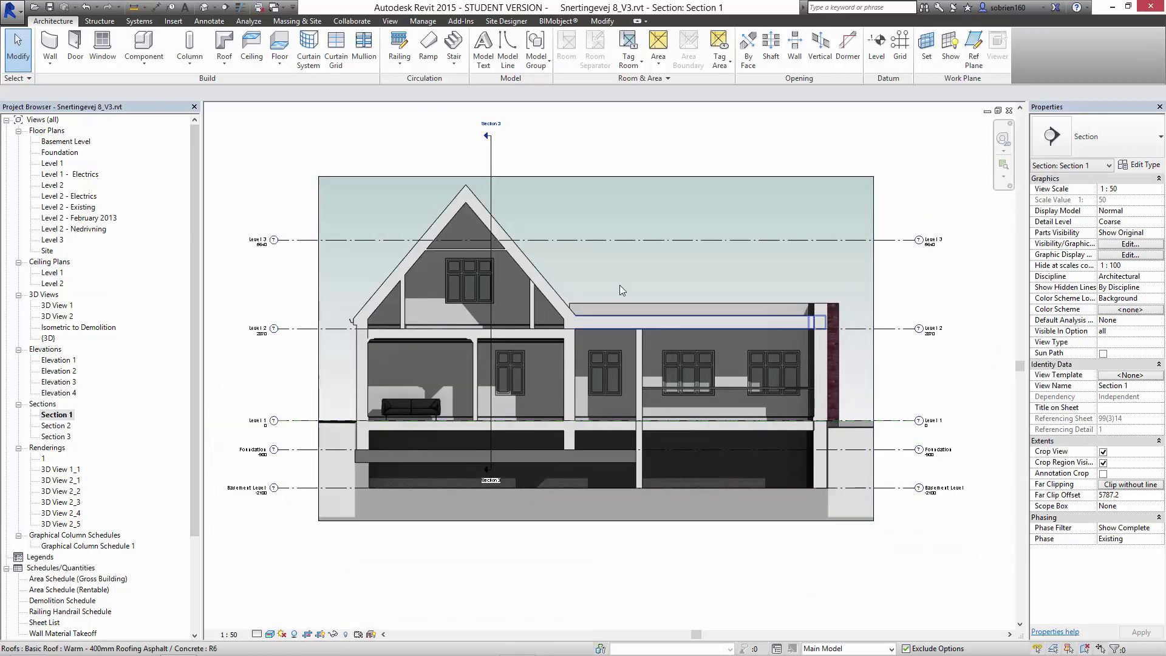
scroll(647, 308, up, 3)
scroll(647, 307, down, 3)
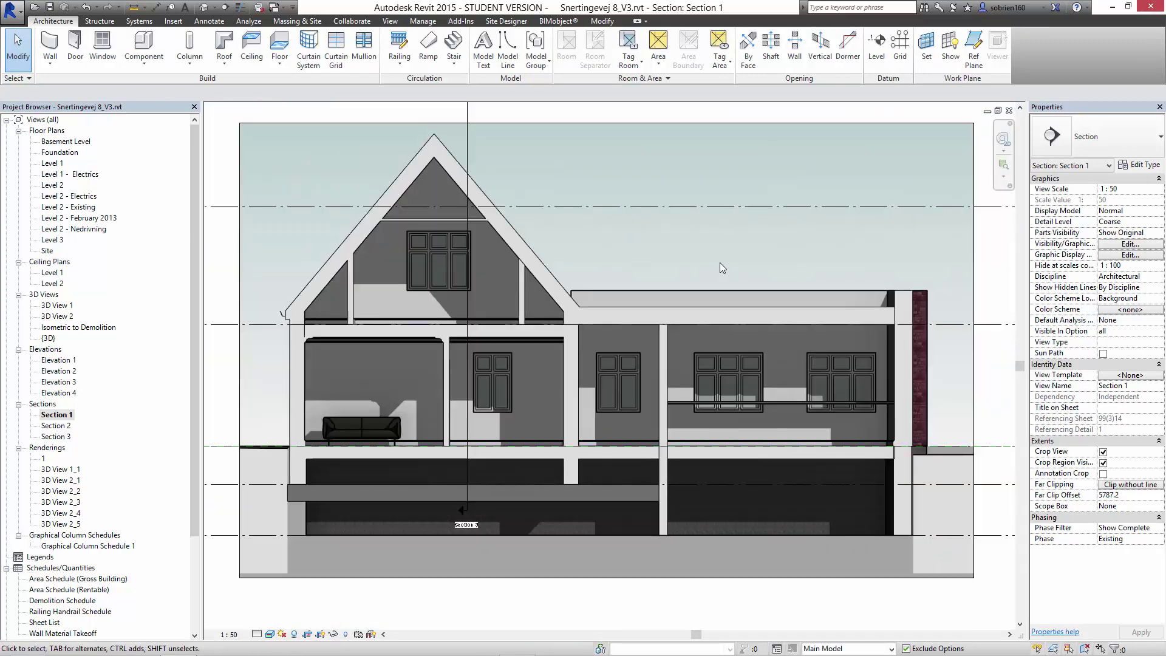
click(1109, 254)
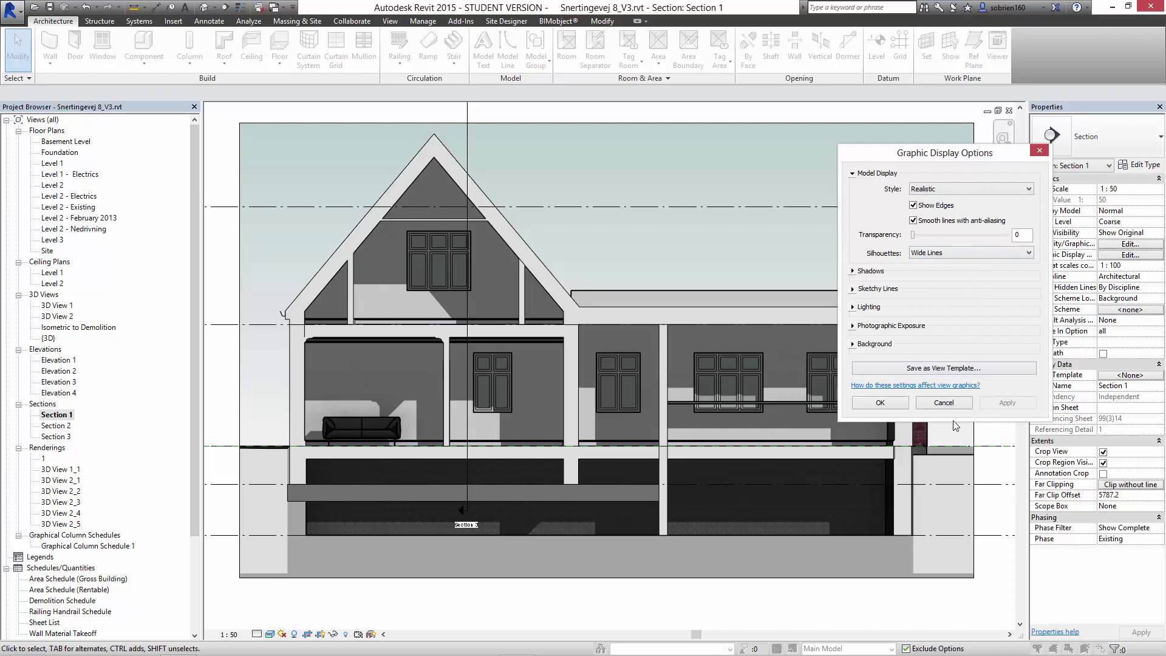
click(943, 402)
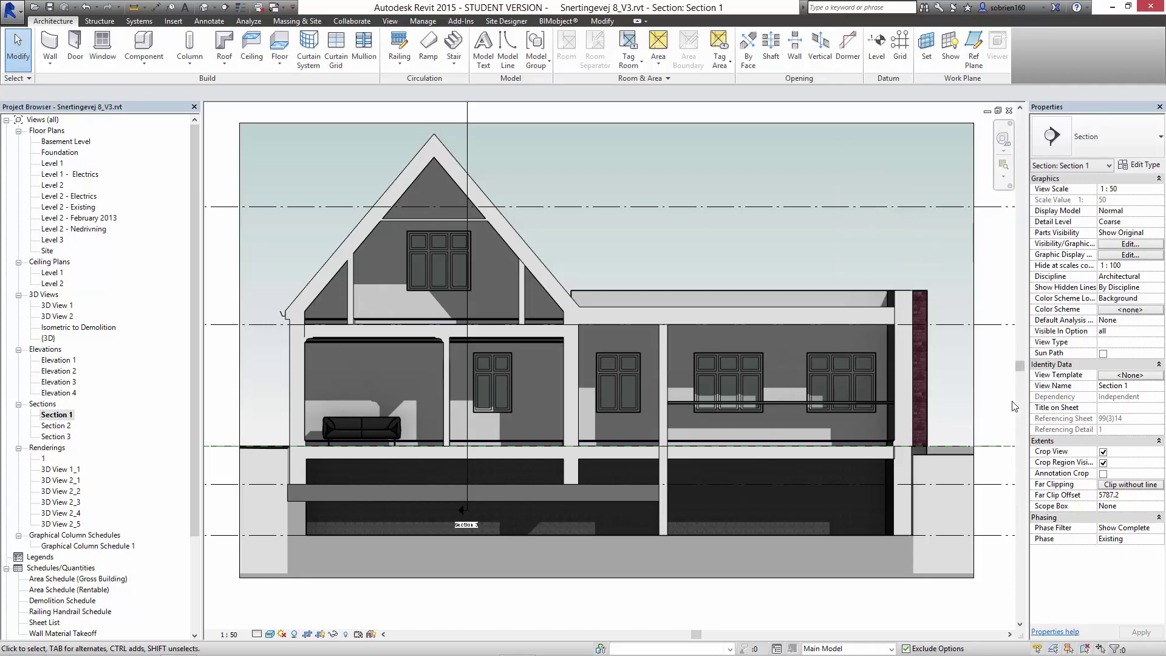
Open the default 3D view, orbit to see the house from above, and set its visual style to Realistic.
click(202, 8)
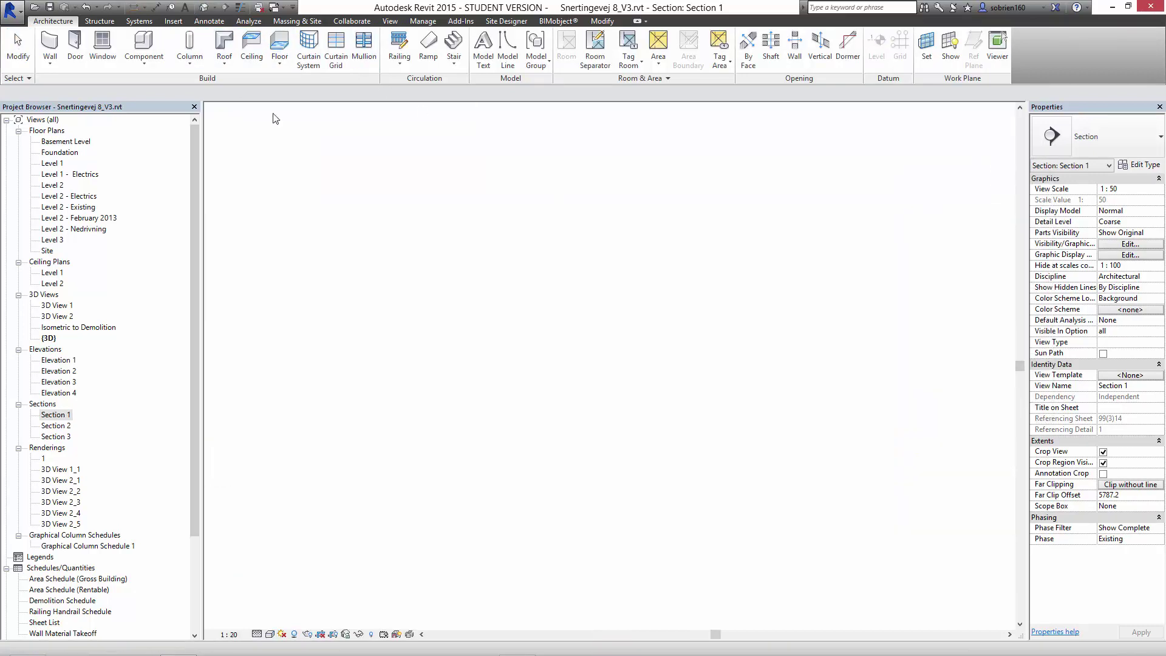
shift+middle_drag(562, 385, 225, 633)
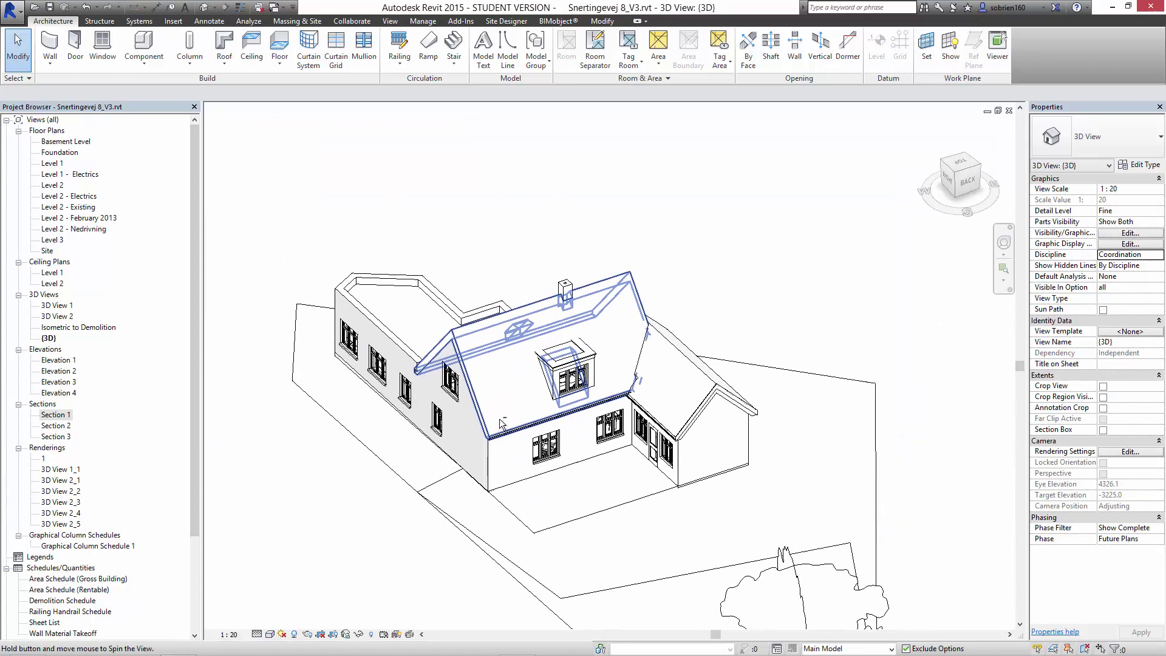
click(271, 634)
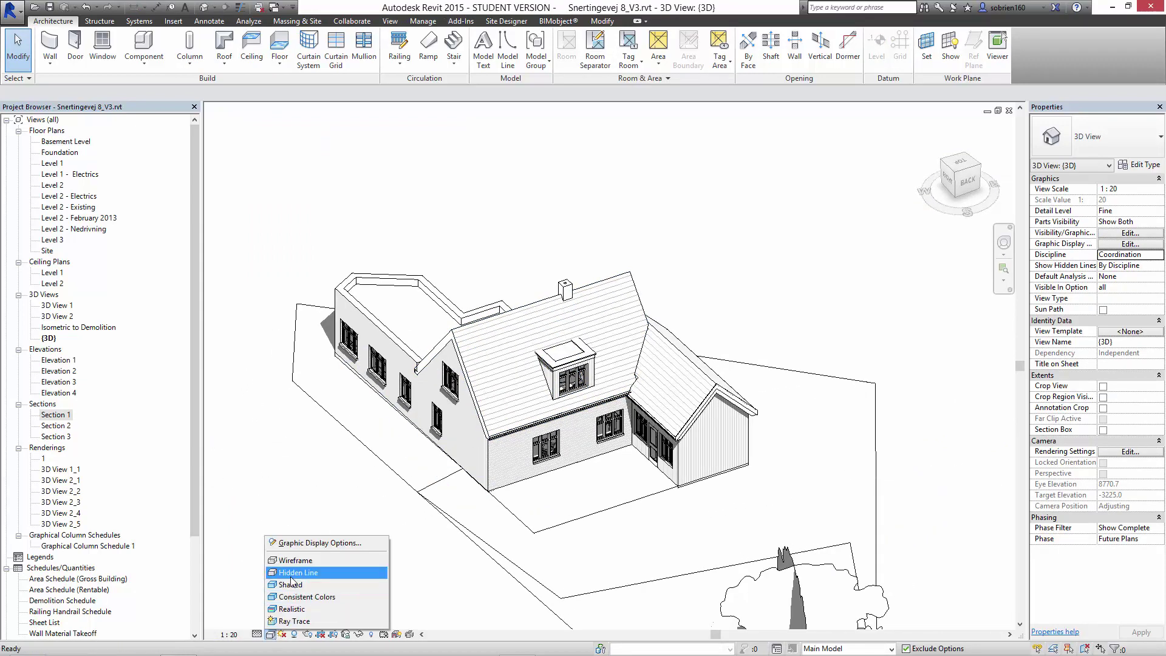
click(292, 609)
click(270, 634)
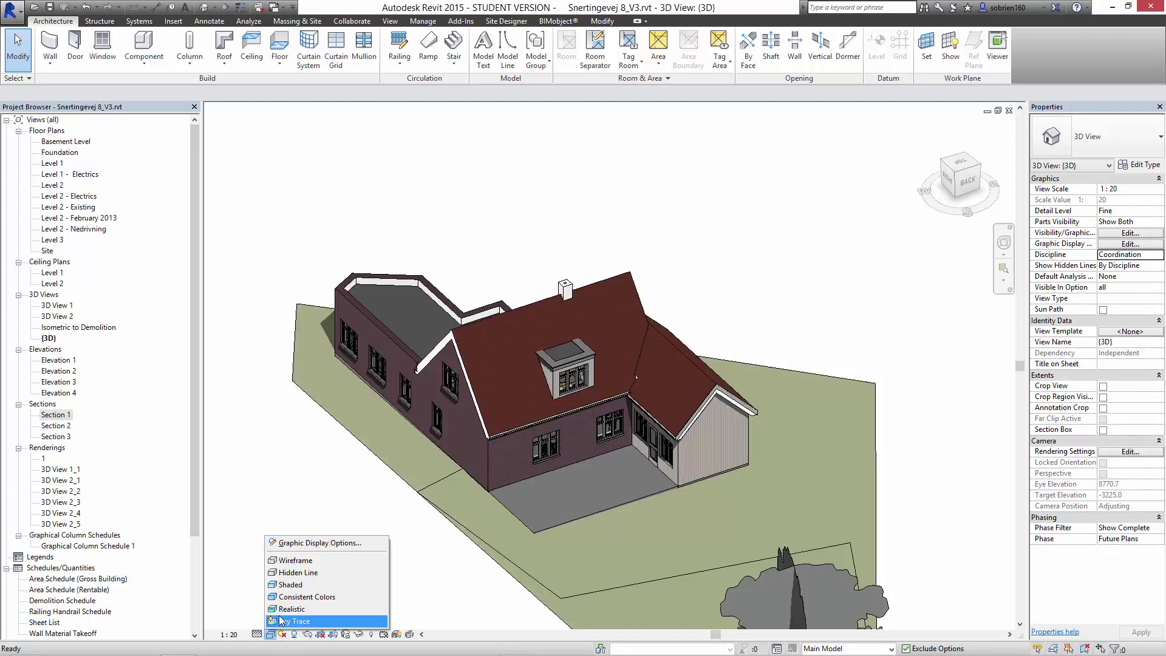
click(292, 612)
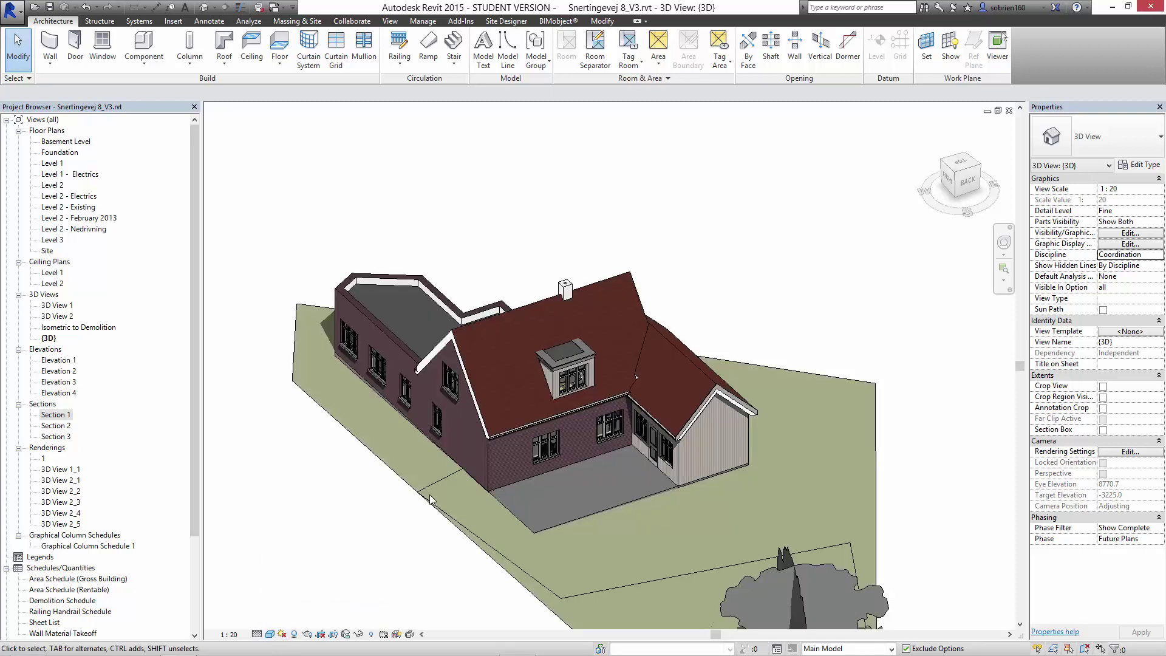
scroll(431, 499, up, 1)
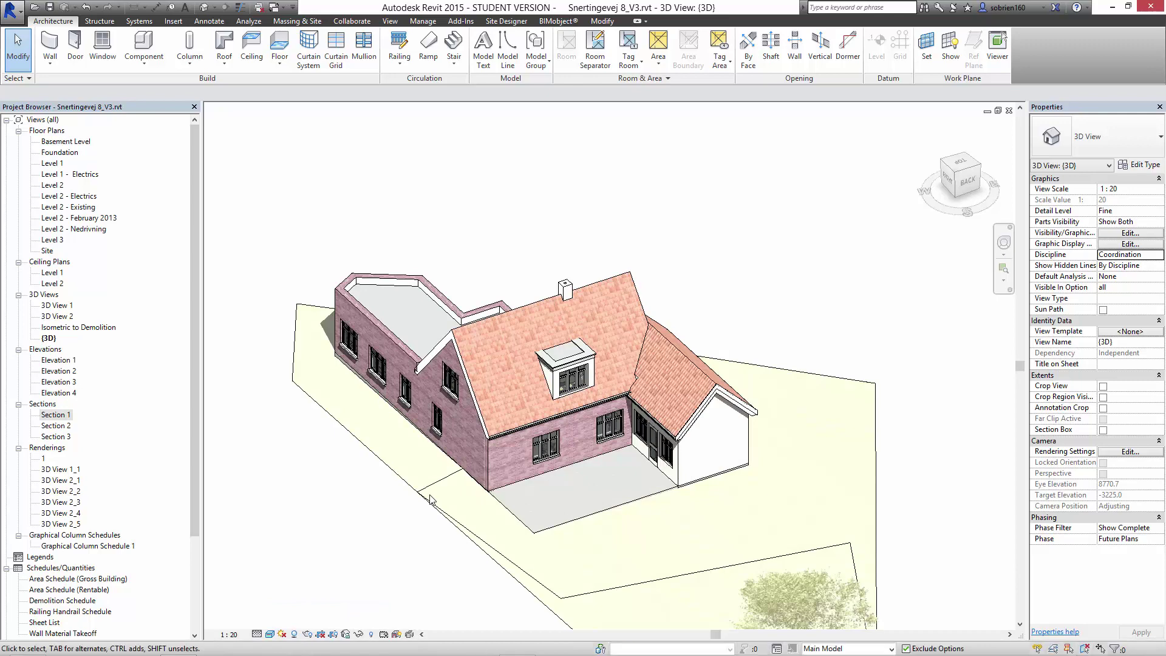
scroll(496, 469, up, 2)
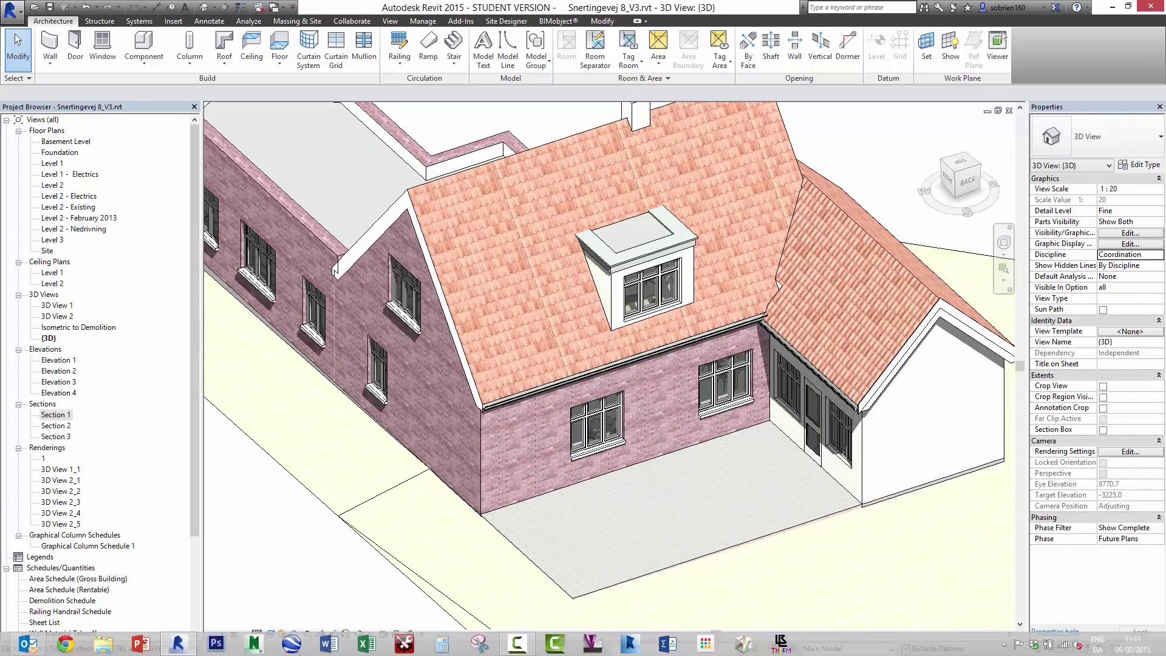
Switch the 3D view to the Shaded visual style and apply smooth lines with anti-aliasing in its graphic display options.
click(270, 634)
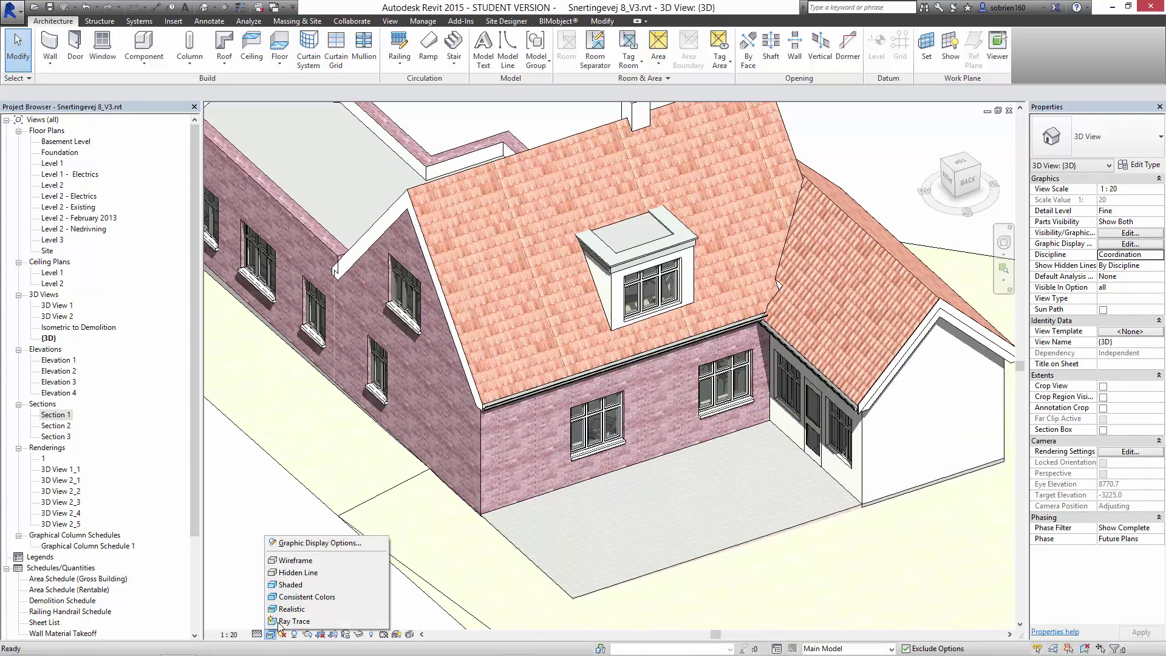
click(292, 591)
shift+middle_drag(345, 540, 494, 443)
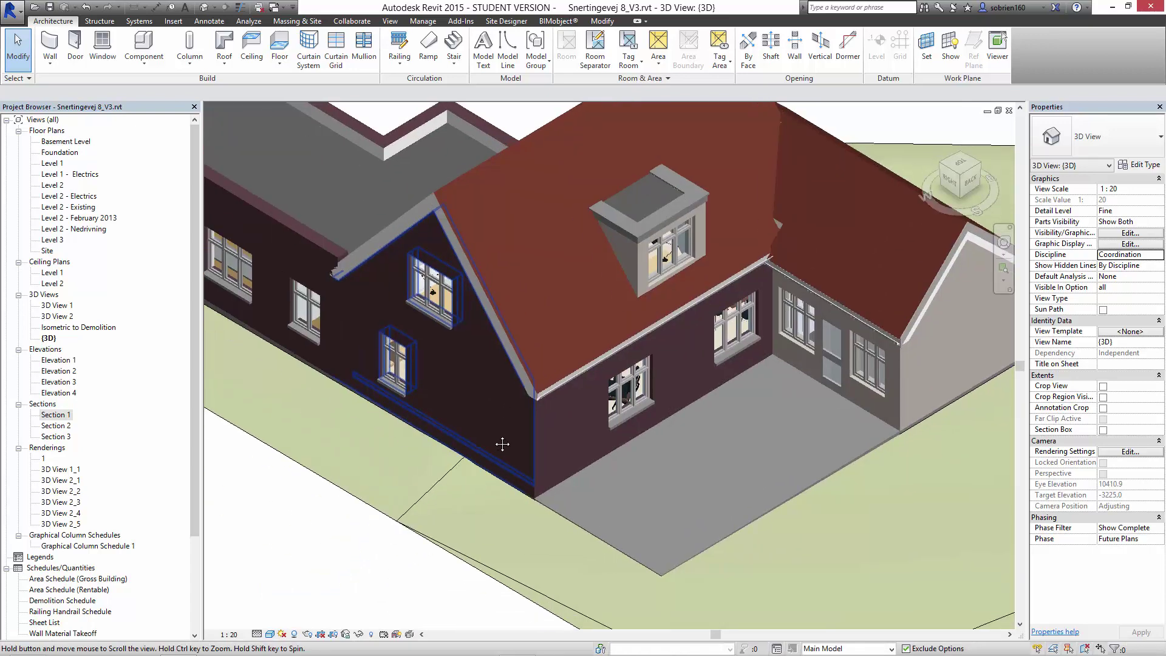
click(1129, 244)
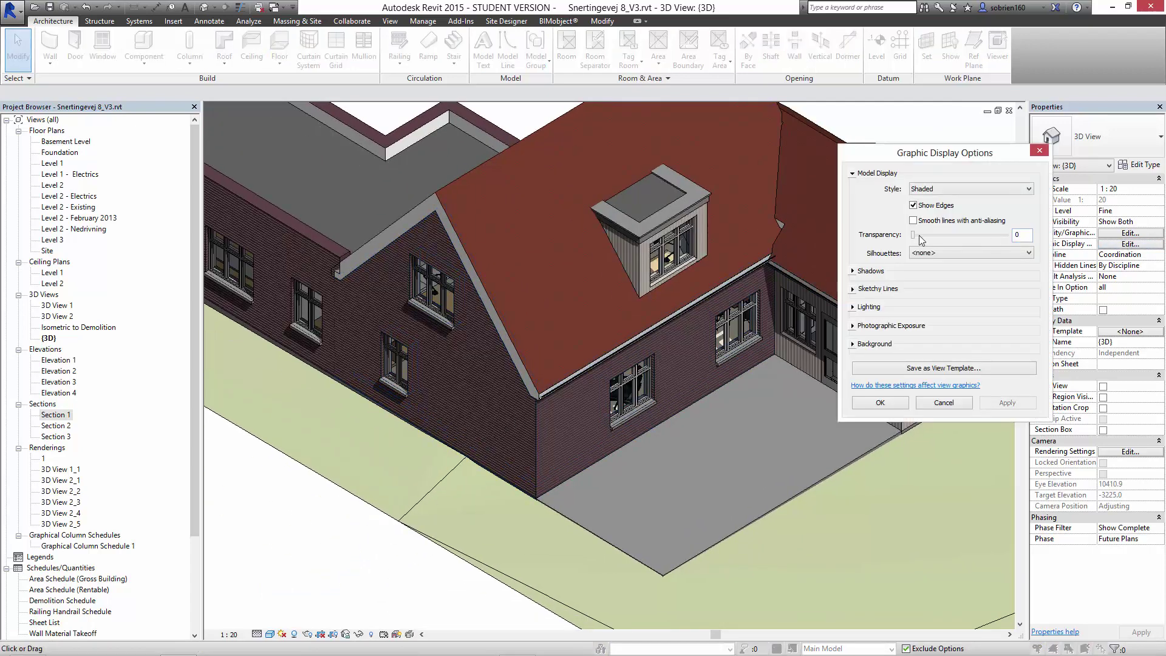
click(913, 220)
click(1007, 402)
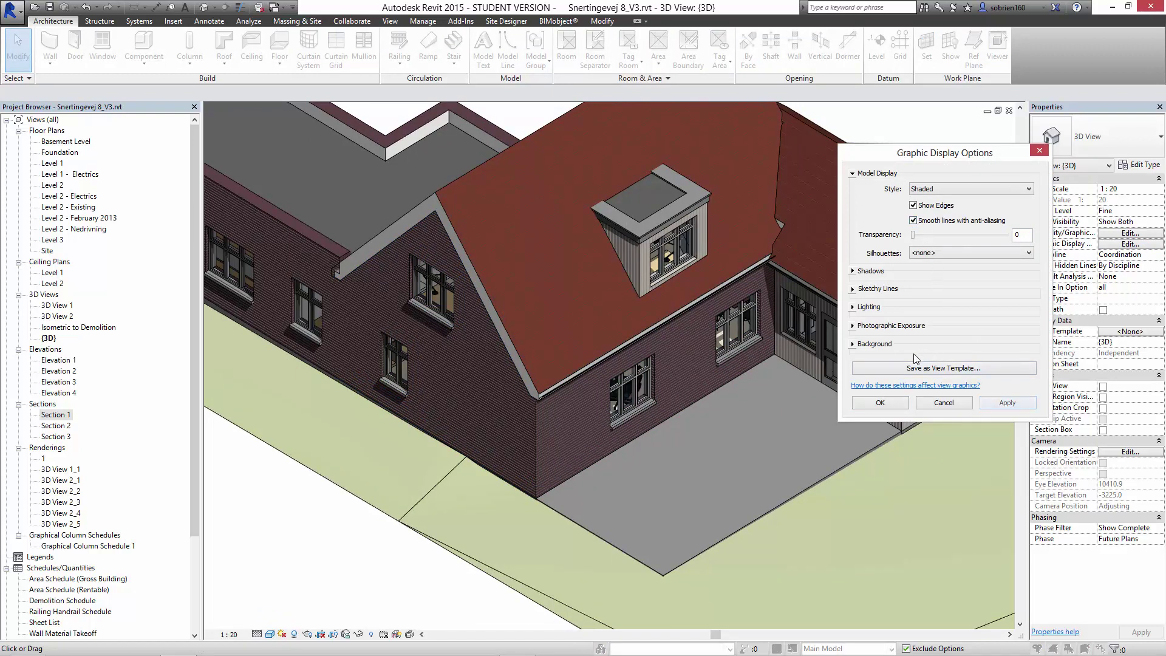
Apply a model transparency of 41 to the 3D view, reduce it to 18, and close the display options.
drag(913, 235, 951, 238)
click(1008, 403)
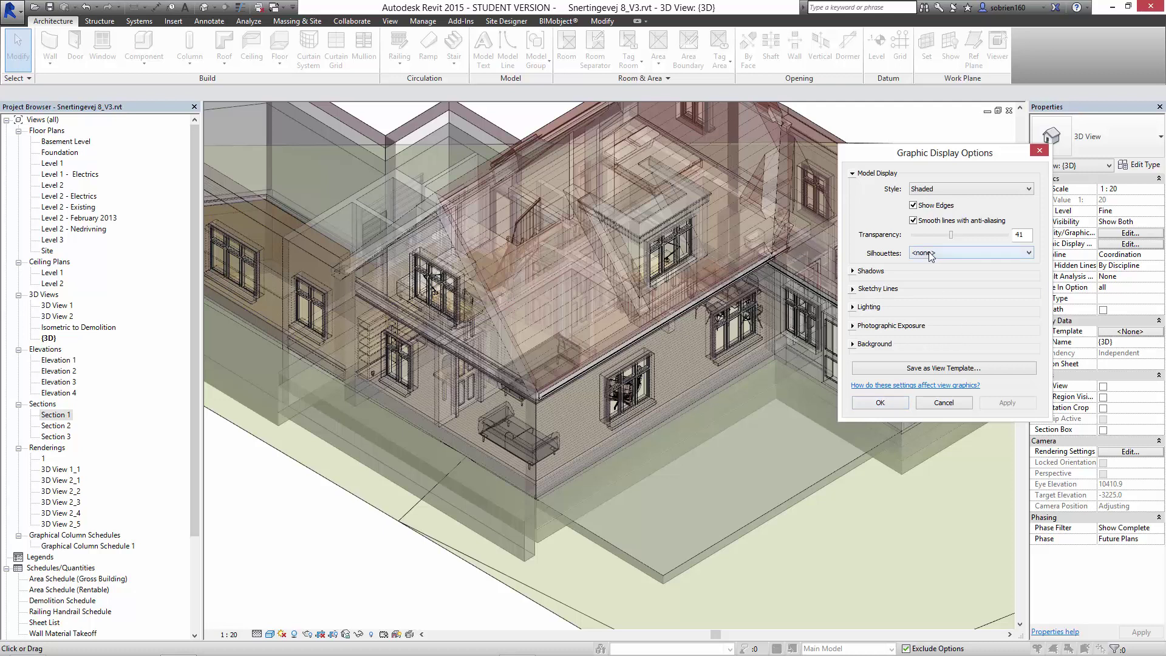
drag(951, 236, 911, 241)
drag(914, 236, 930, 237)
click(1008, 405)
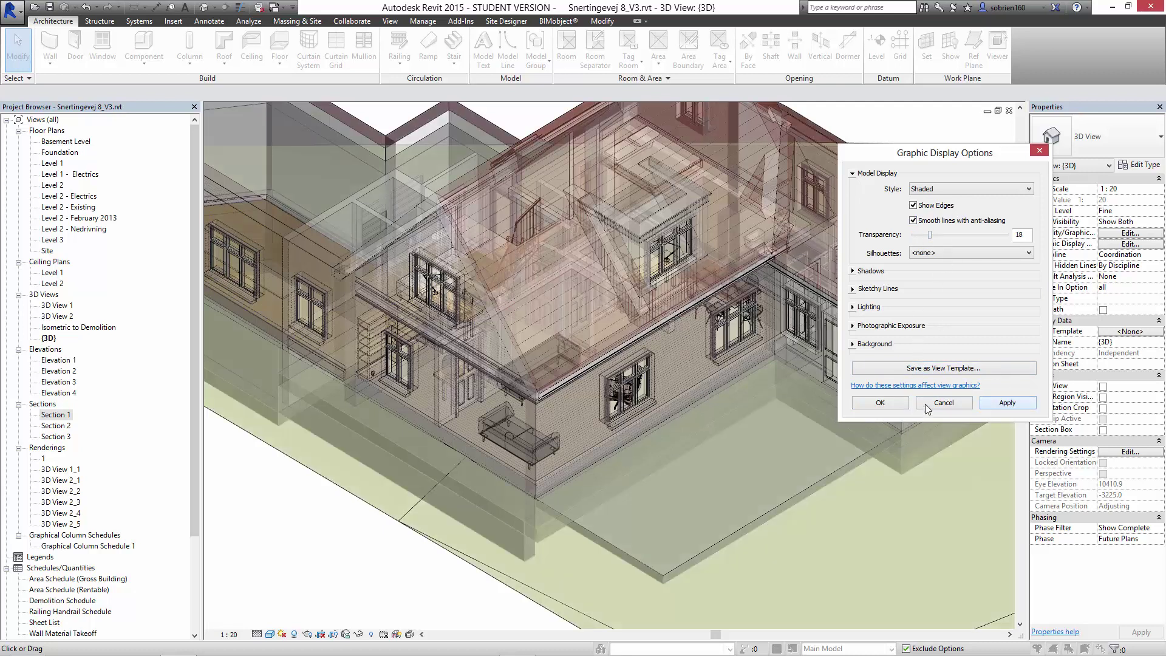
click(928, 403)
Examine the transparent house in the 3D view, looking at the furnished interior through the gable wall.
scroll(742, 447, down, 2)
scroll(728, 433, up, 5)
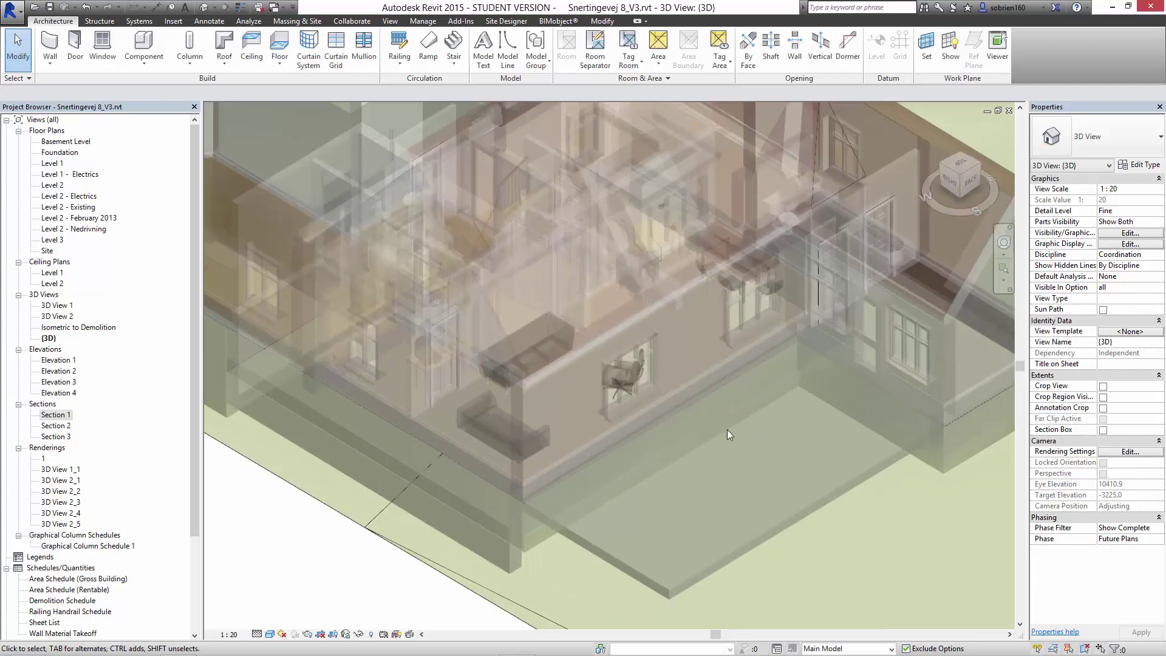
scroll(732, 407, down, 3)
mouse_move(735, 388)
shift+middle_down()
mouse_move(853, 284)
mouse_move(792, 351)
mouse_move(724, 383)
shift+middle_up()
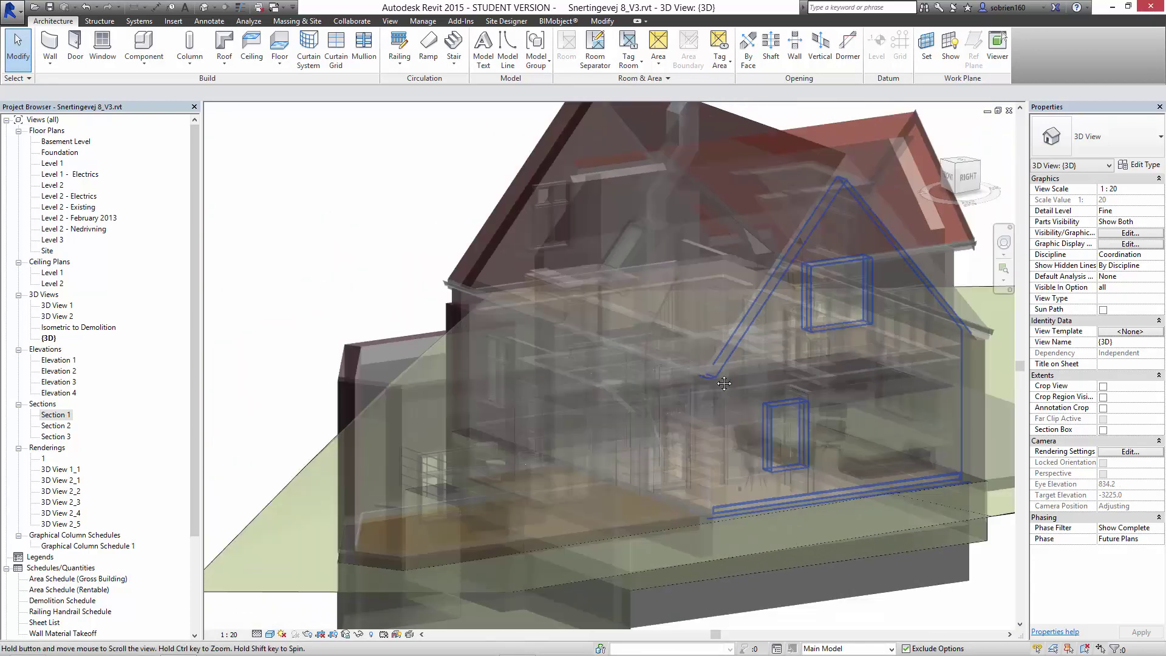
scroll(752, 429, up, 6)
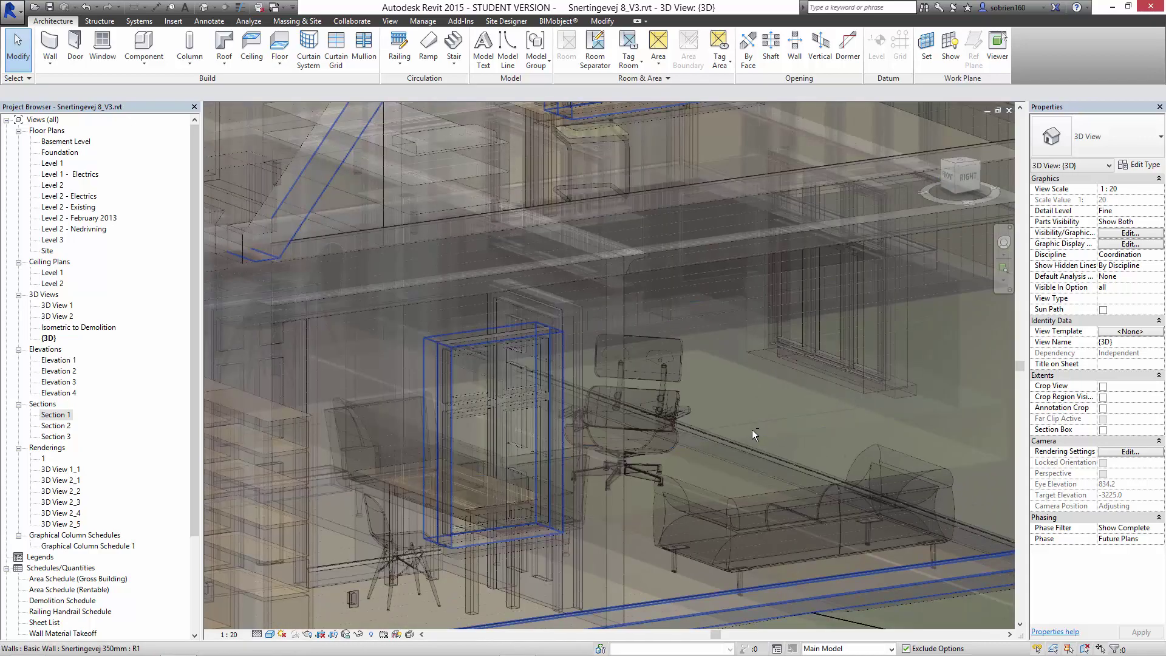
scroll(752, 429, down, 6)
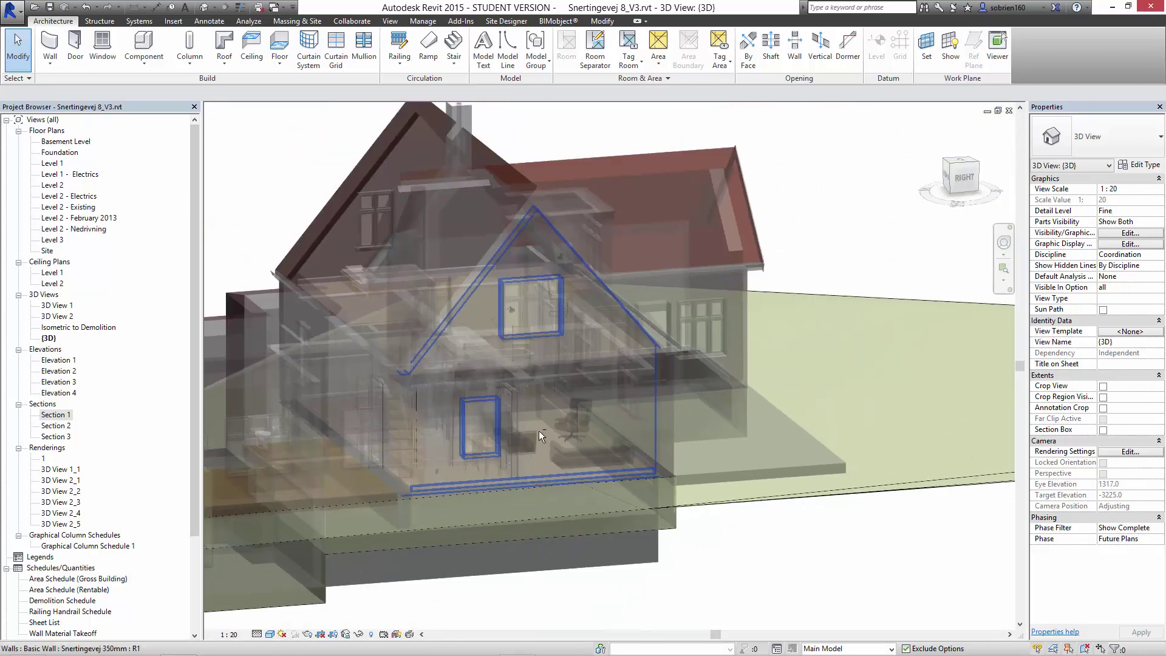
Enable the 3D view's section box and pull one side face inward to cut through the house's gable end.
shift+middle_drag(538, 432, 867, 498)
click(1103, 430)
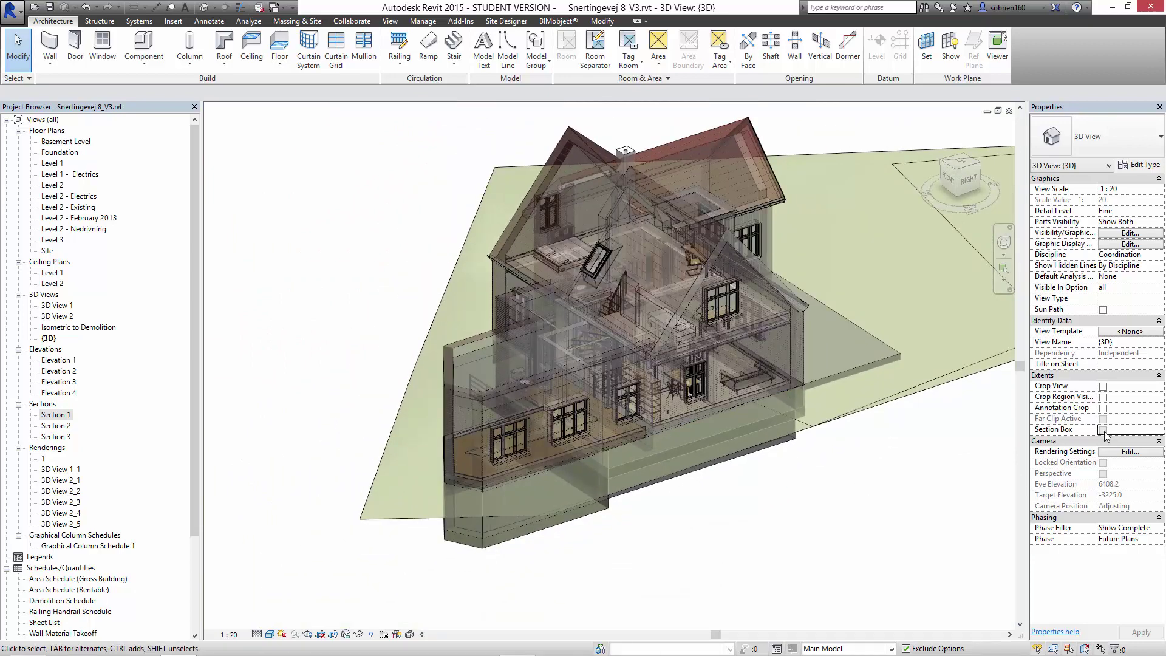
click(914, 487)
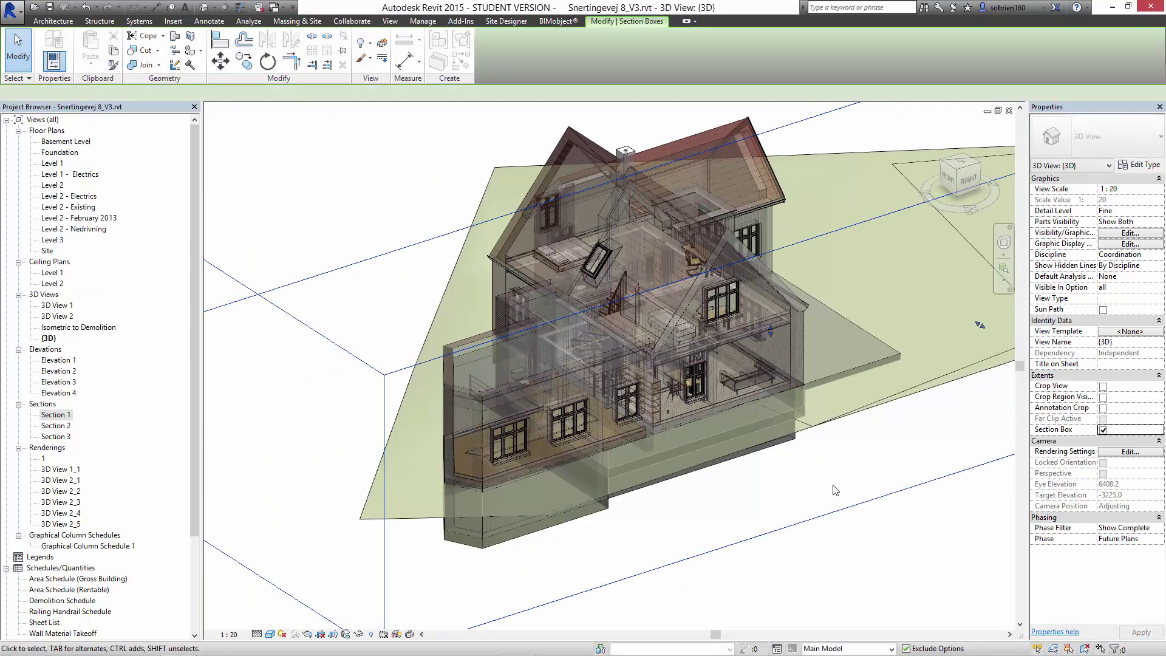
drag(976, 322, 899, 275)
scroll(739, 373, up, 10)
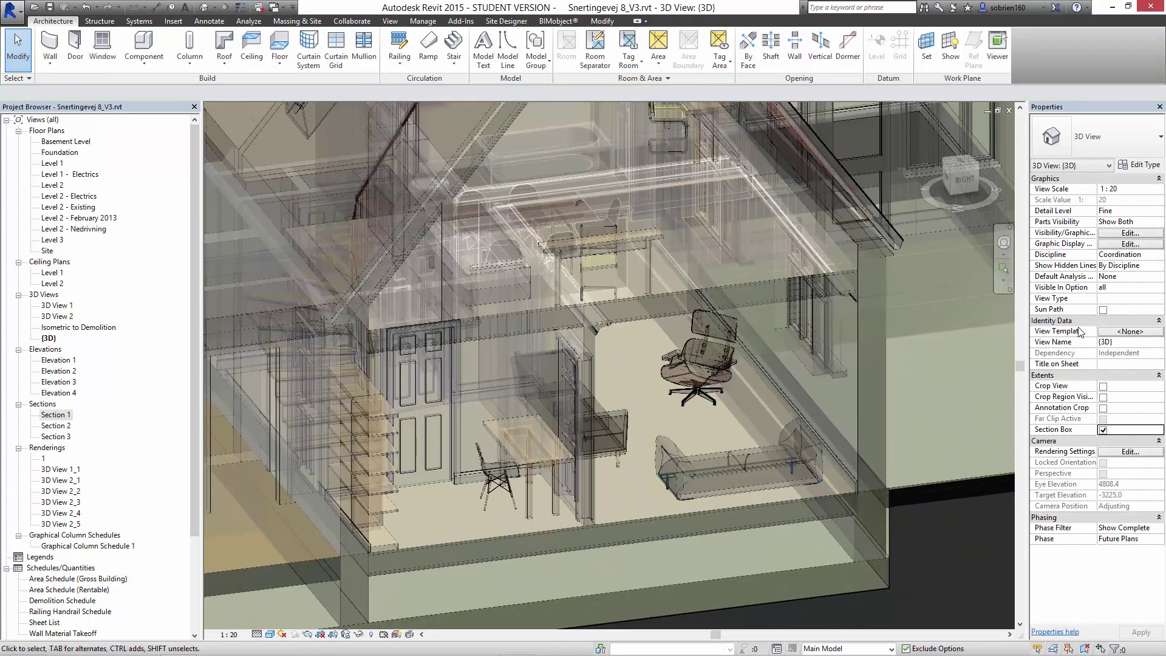
Turn off Show Edges for the 3D view, confirm the change, and reopen its graphic display options for review.
click(1130, 243)
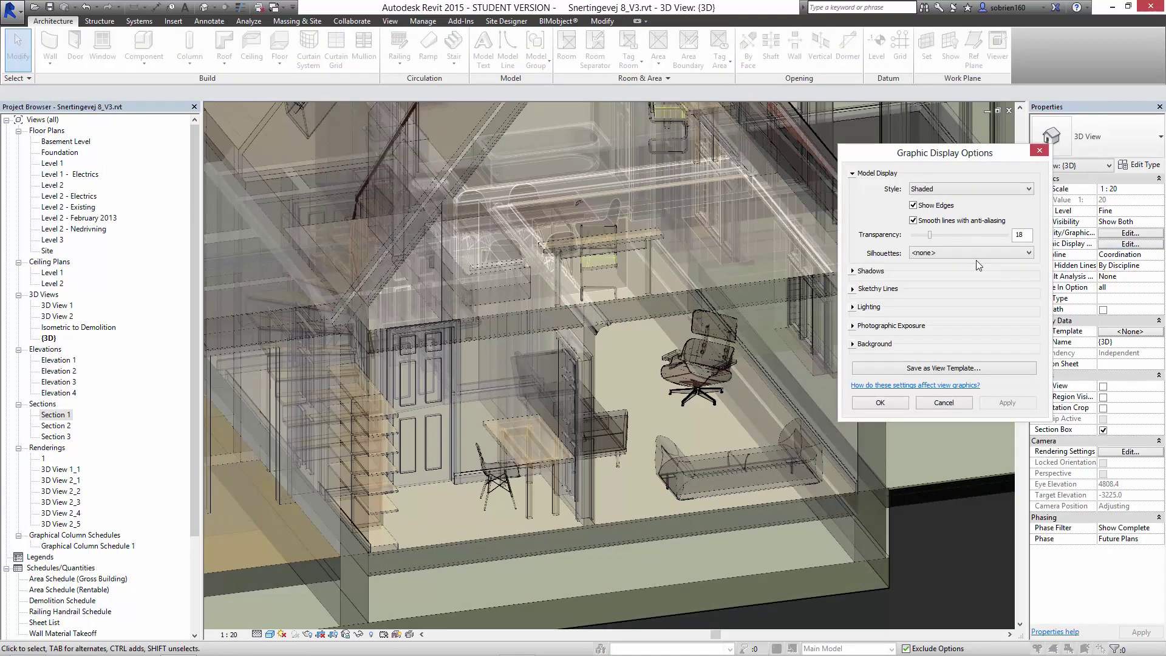
click(913, 205)
click(1008, 401)
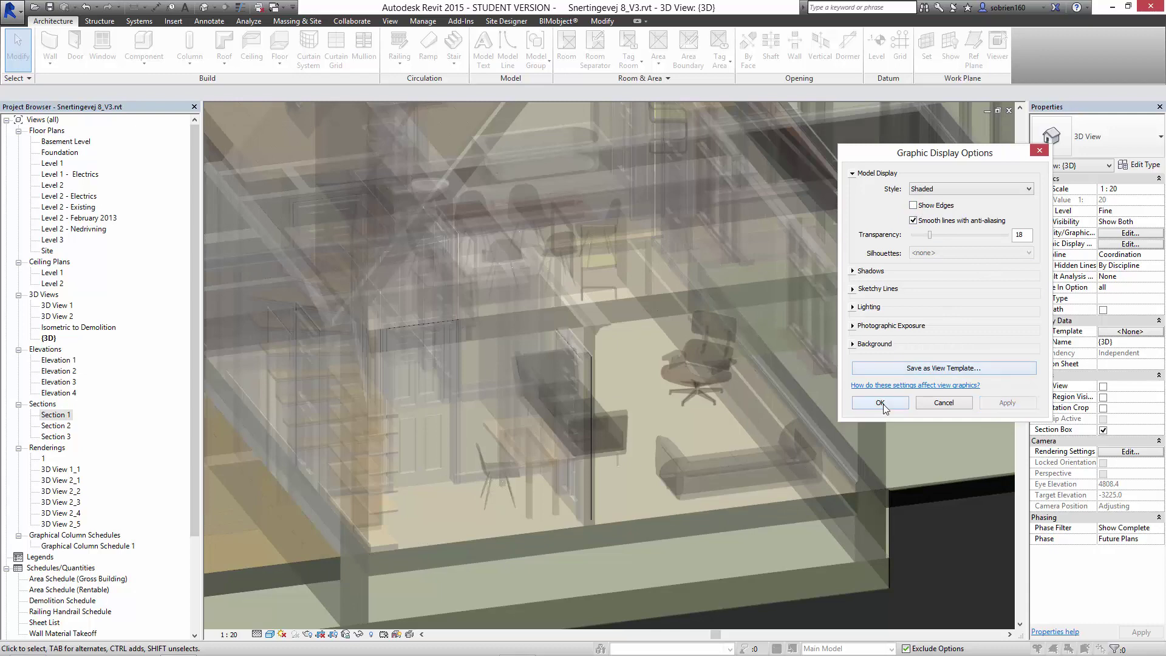
click(884, 403)
scroll(825, 411, down, 4)
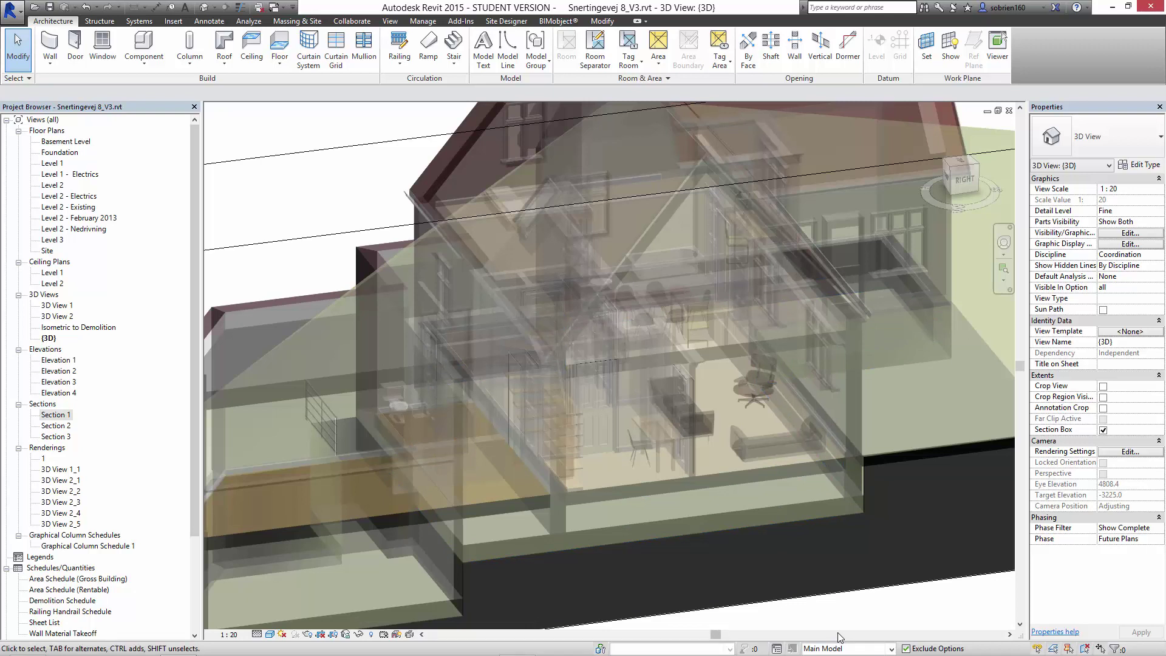
scroll(844, 261, down, 3)
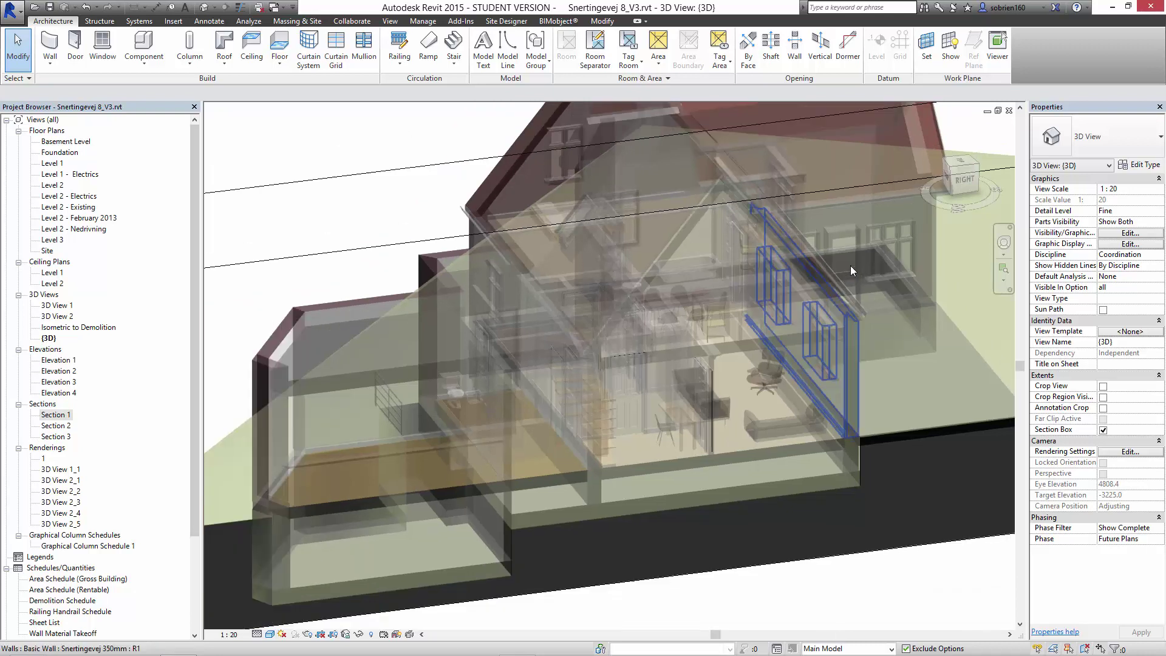
click(1131, 243)
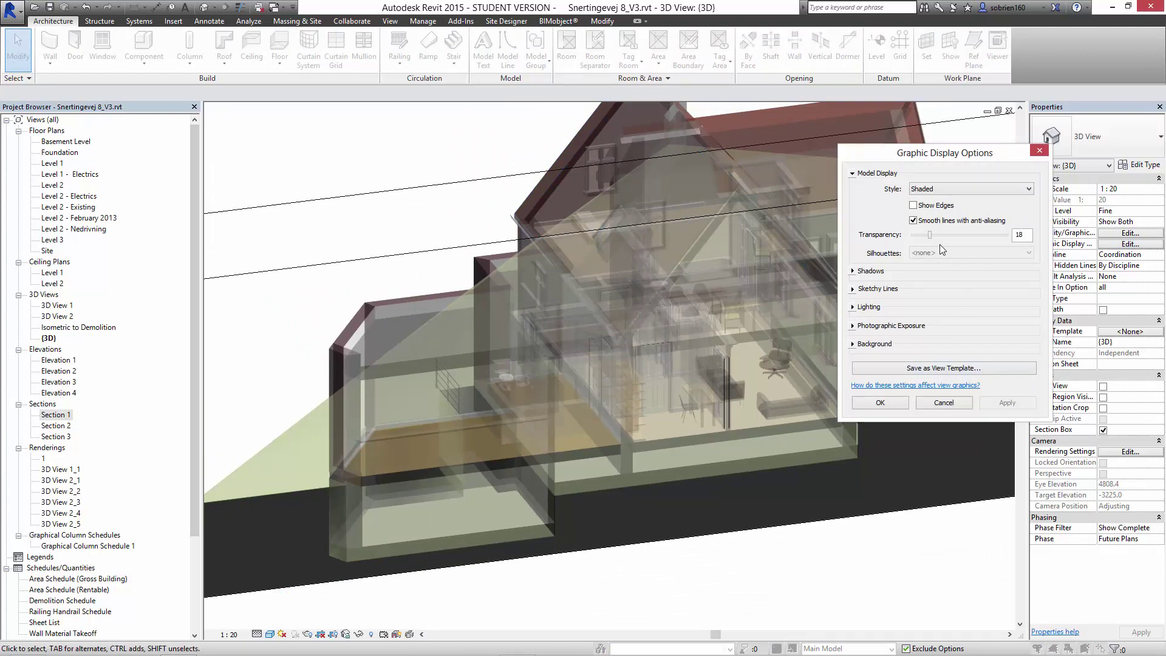
mouse_move(930, 650)
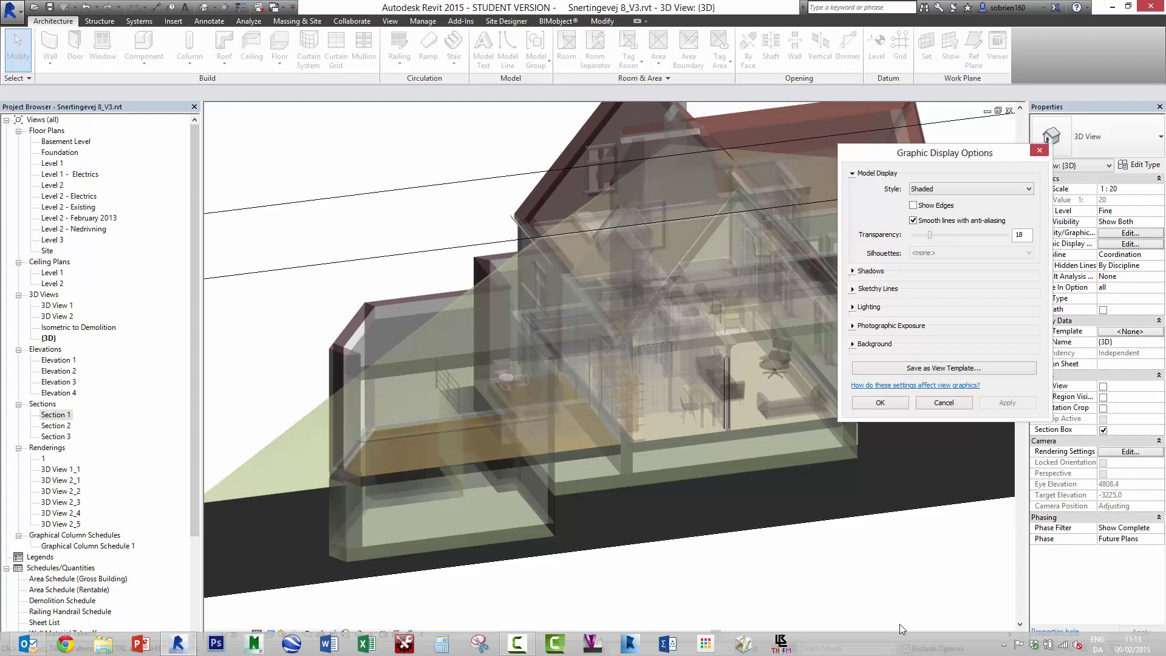
click(522, 649)
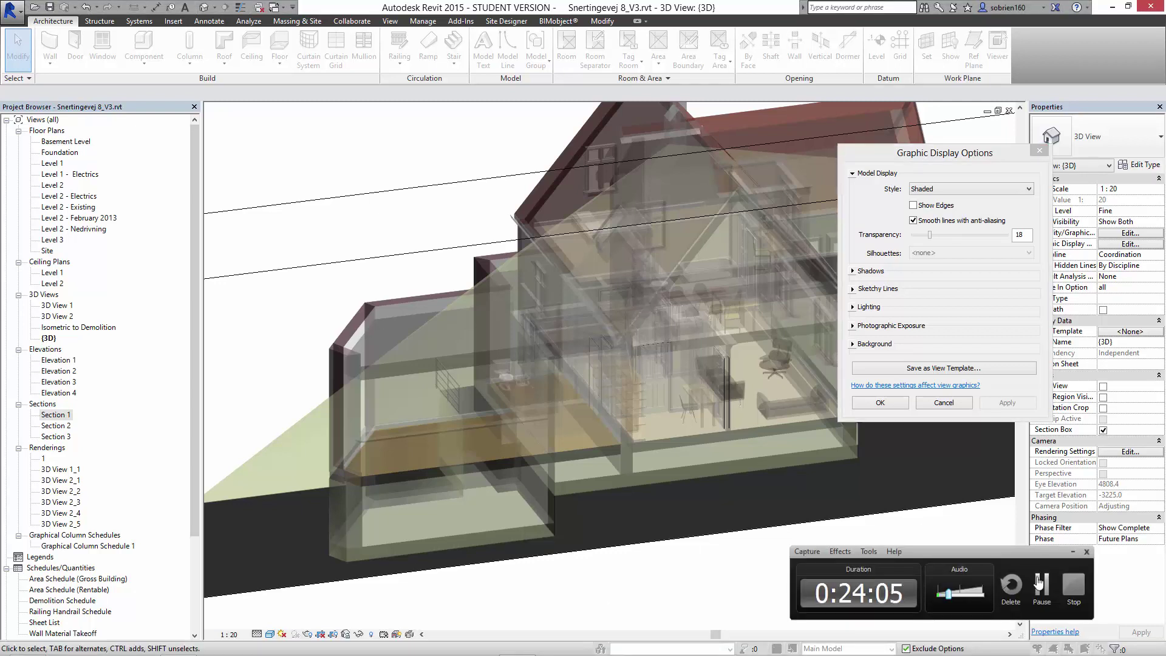